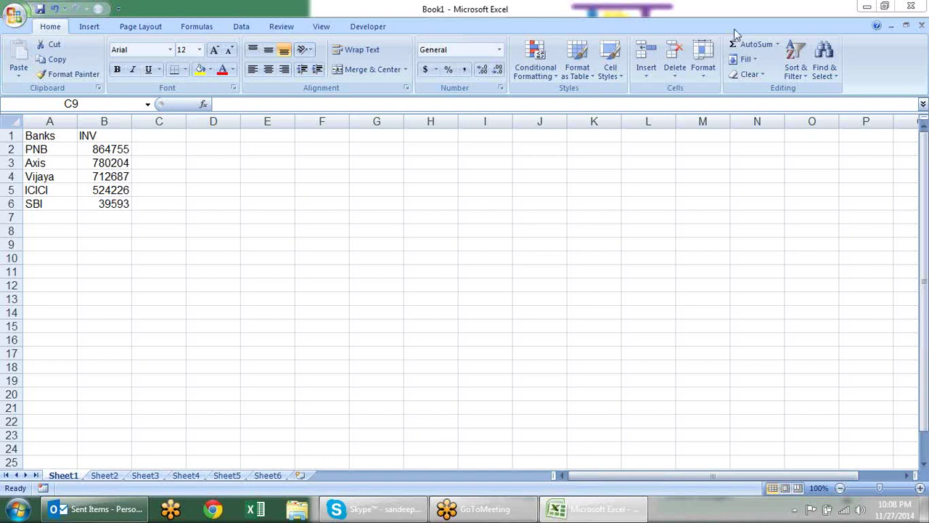
Step: Insert a flat 2-D pie chart of the Banks and INV data in A1:B6
click(100, 216)
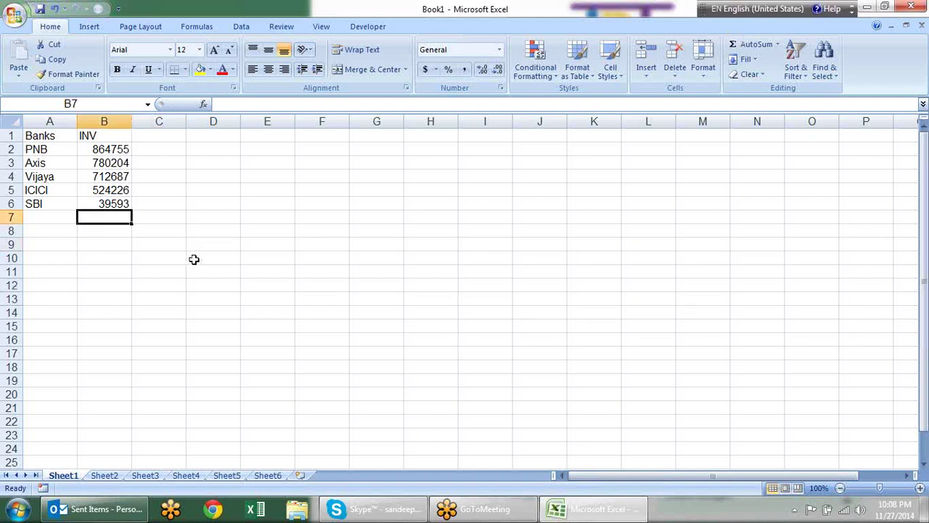
click(164, 198)
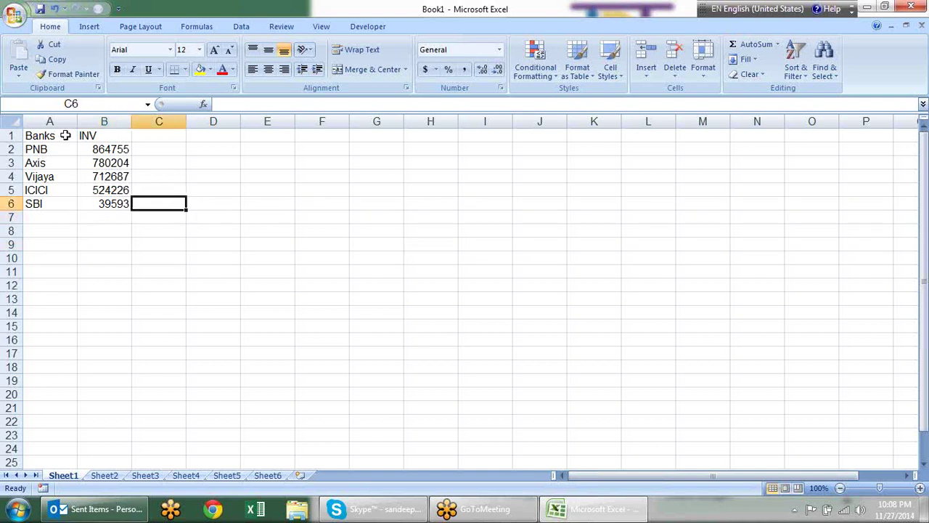
drag(65, 135, 113, 203)
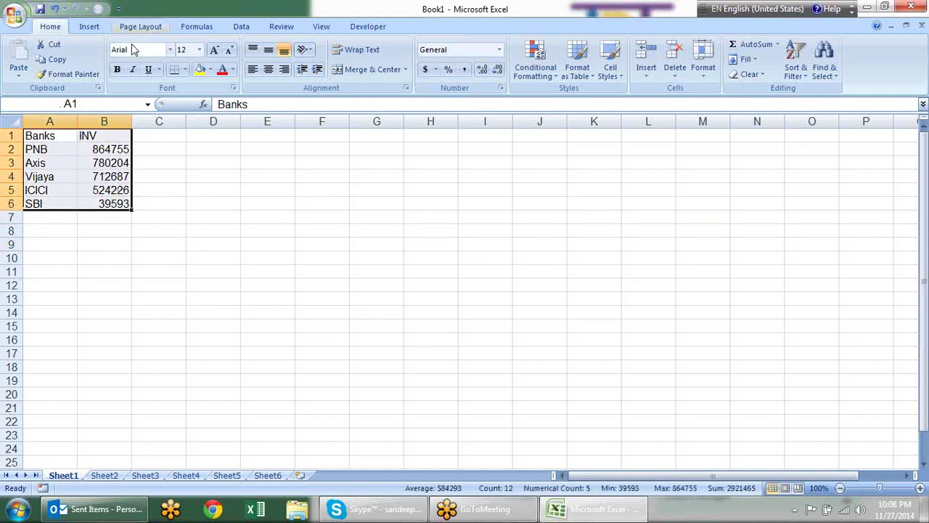
click(89, 26)
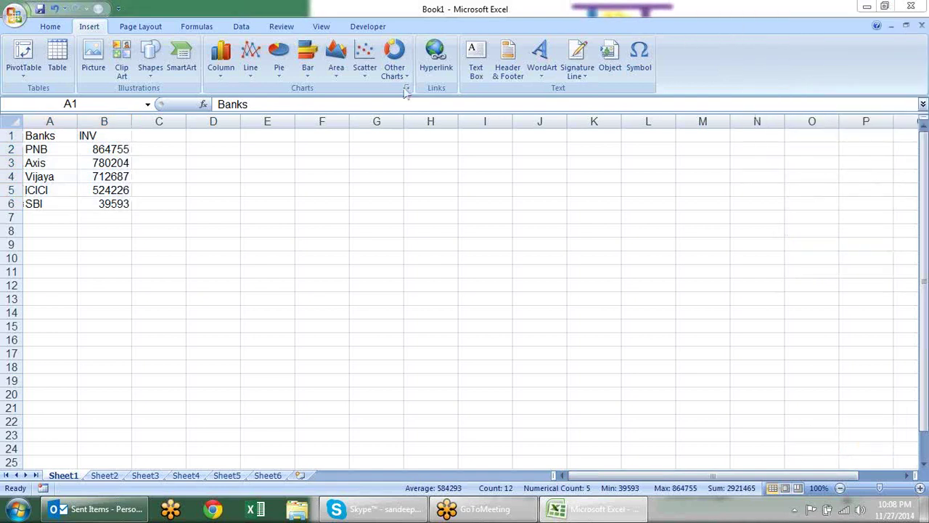
click(276, 73)
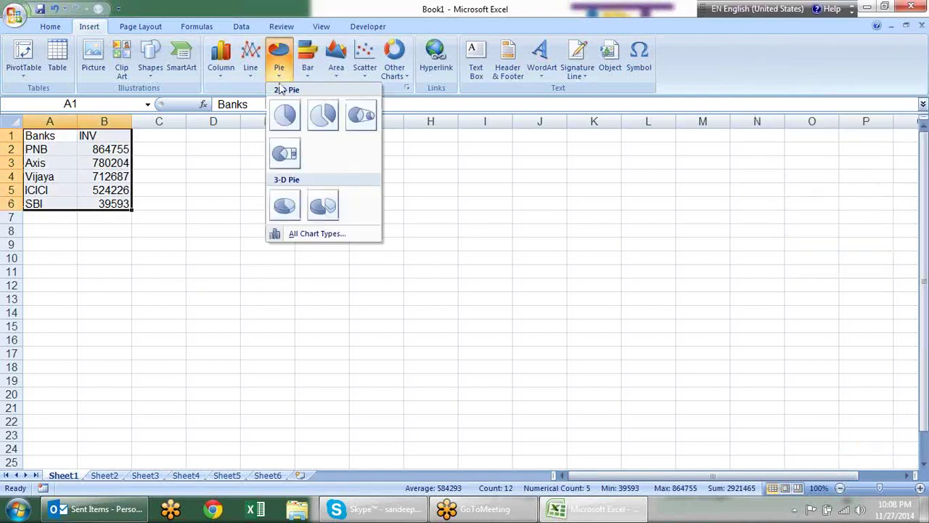
click(293, 127)
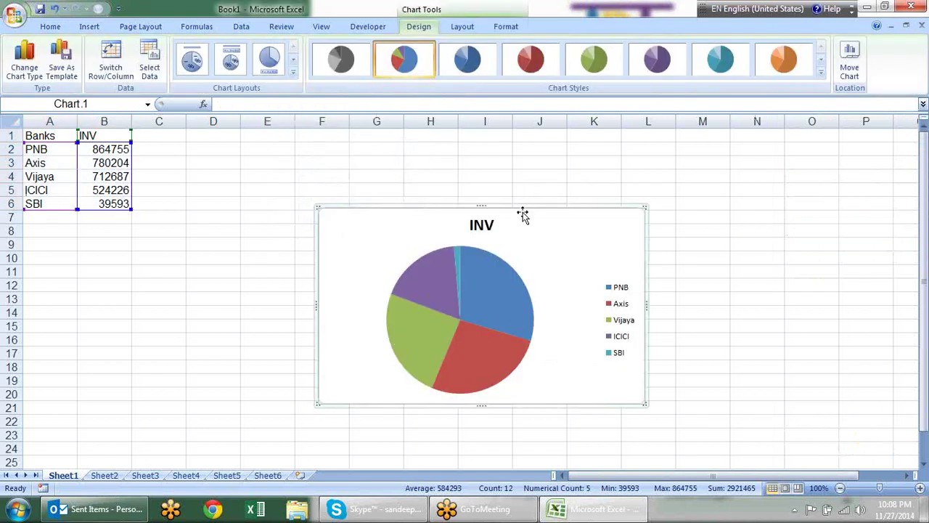
Step: Move the INV pie beside the data, add value labels to its slices, and open Format Data Labels
drag(522, 204, 447, 173)
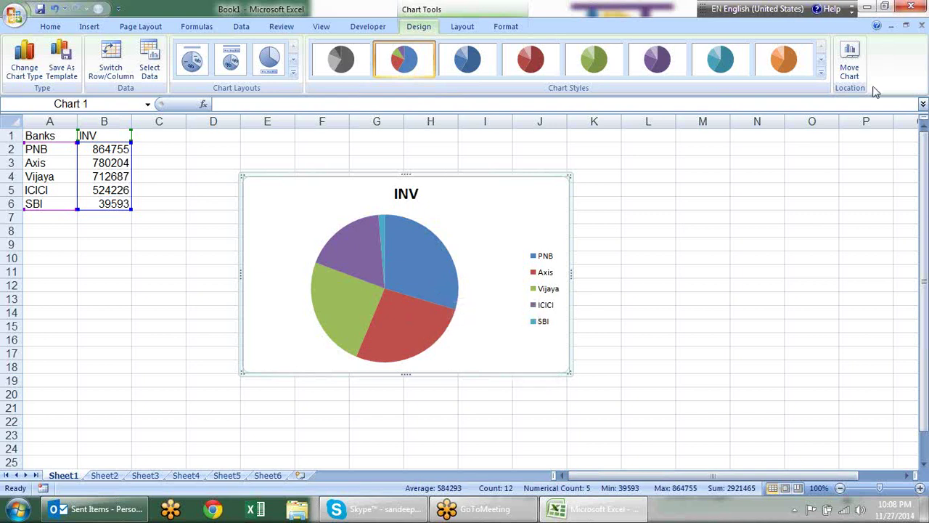
right_click(422, 263)
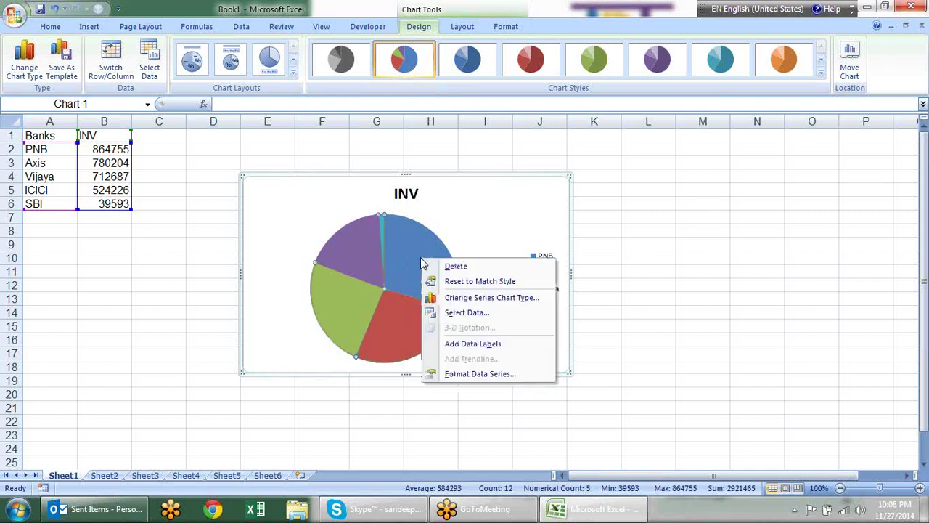
click(478, 348)
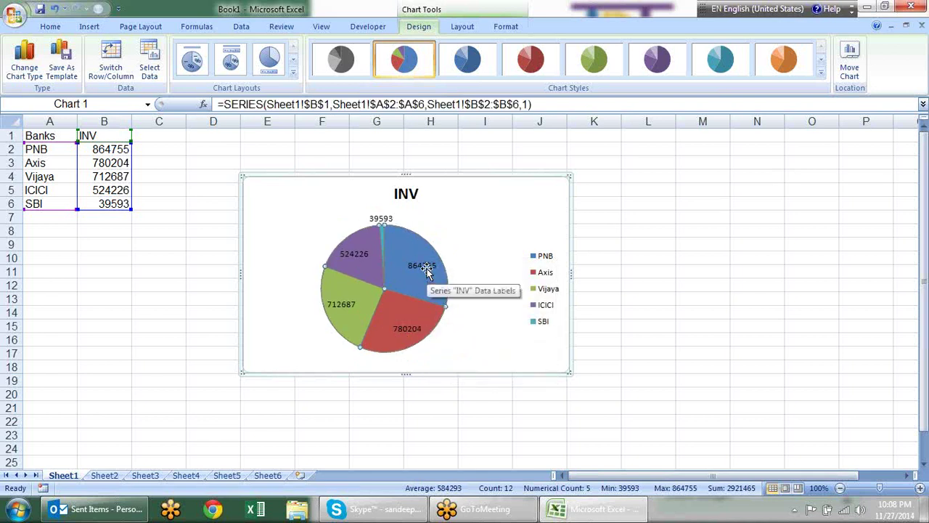
click(426, 269)
right_click(427, 269)
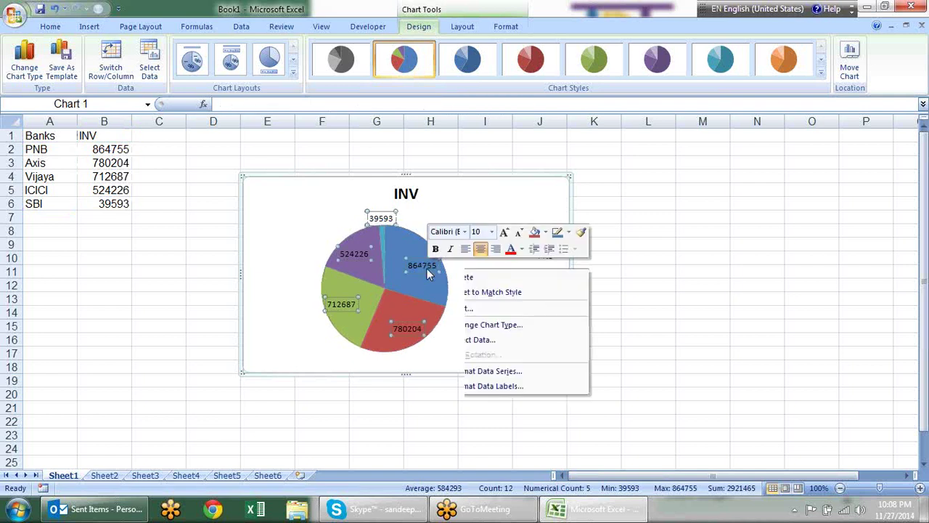
click(493, 387)
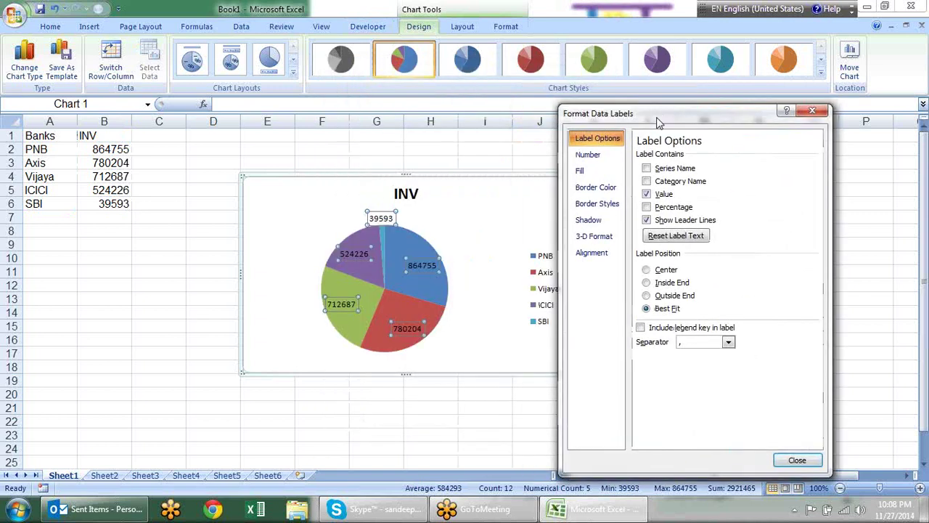
Step: Make the pie labels show Category Name and Percentage, with Series Name and Value unchecked
drag(425, 79, 679, 116)
click(614, 150)
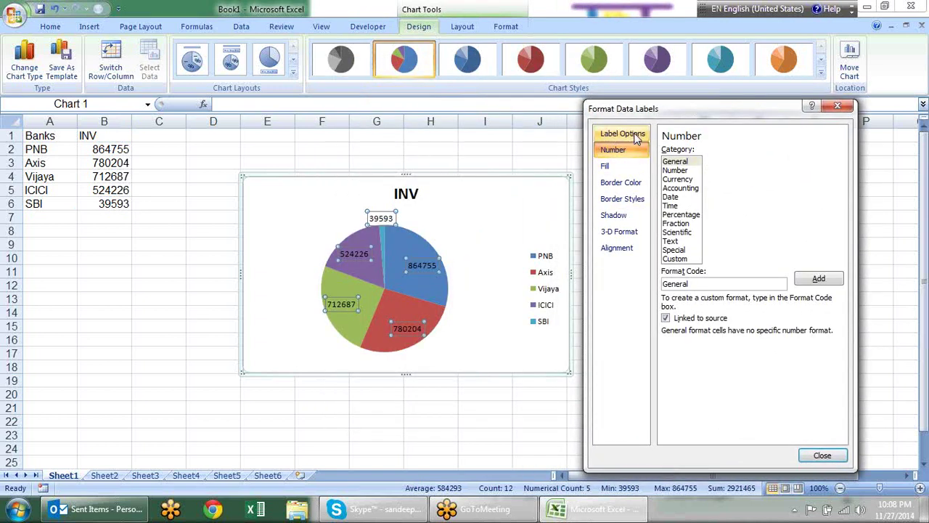
click(630, 134)
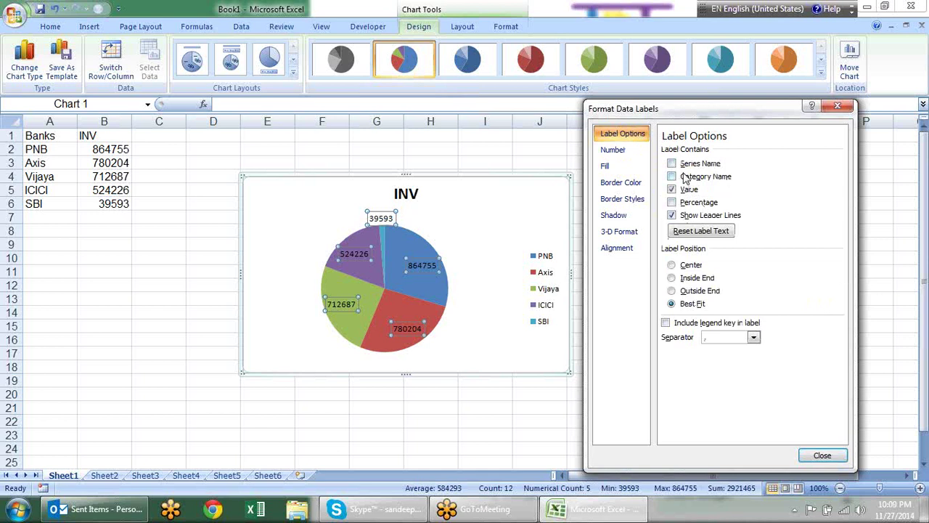
click(672, 164)
click(672, 177)
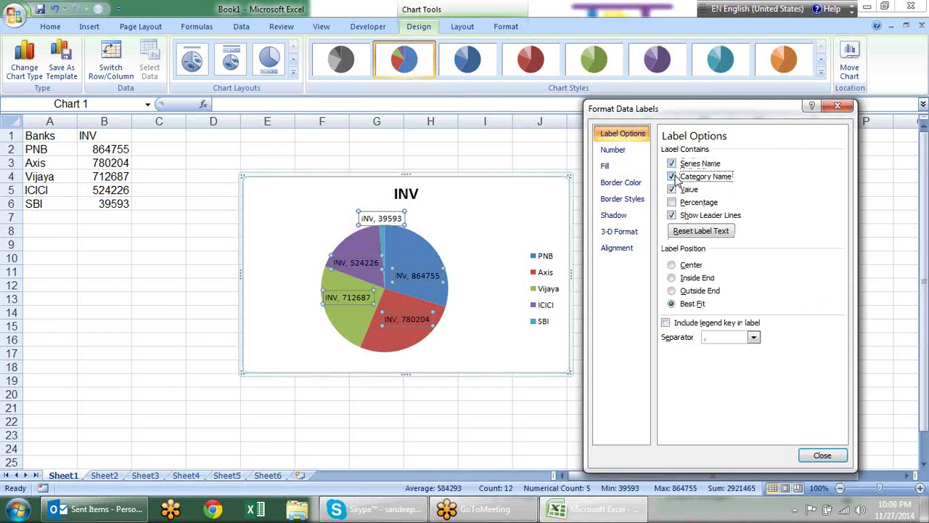
click(672, 164)
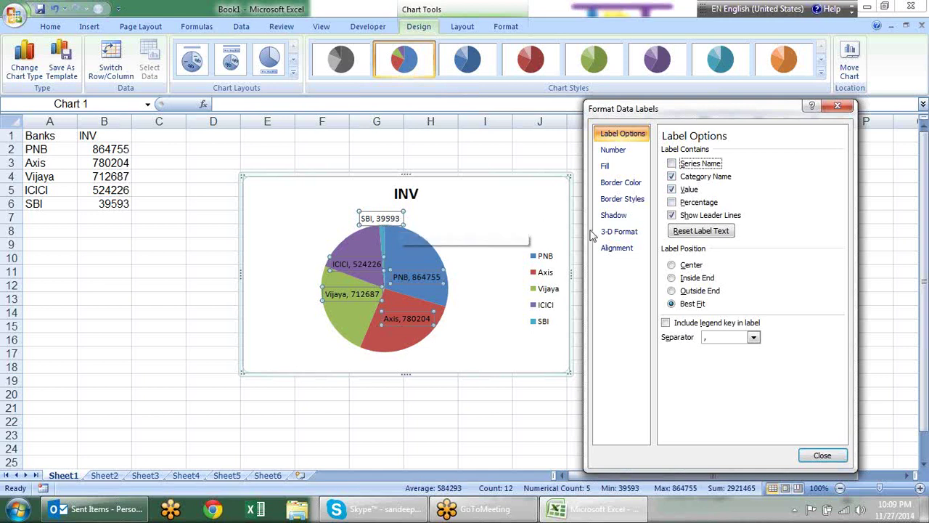
click(672, 189)
click(672, 201)
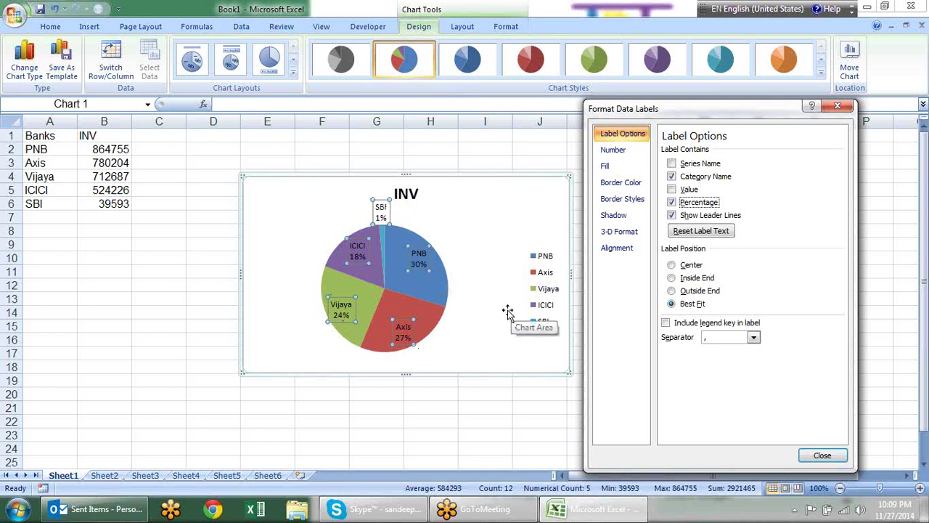
click(823, 455)
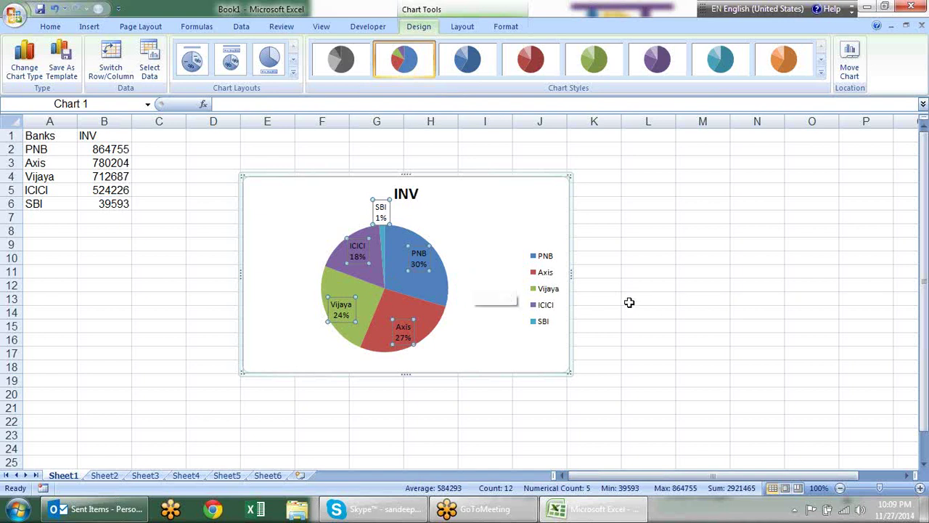
Step: Change the investments to 1000 for ICICI (B5), 2000 for SBI (B6) and 300 for Vijaya (B4)
click(138, 259)
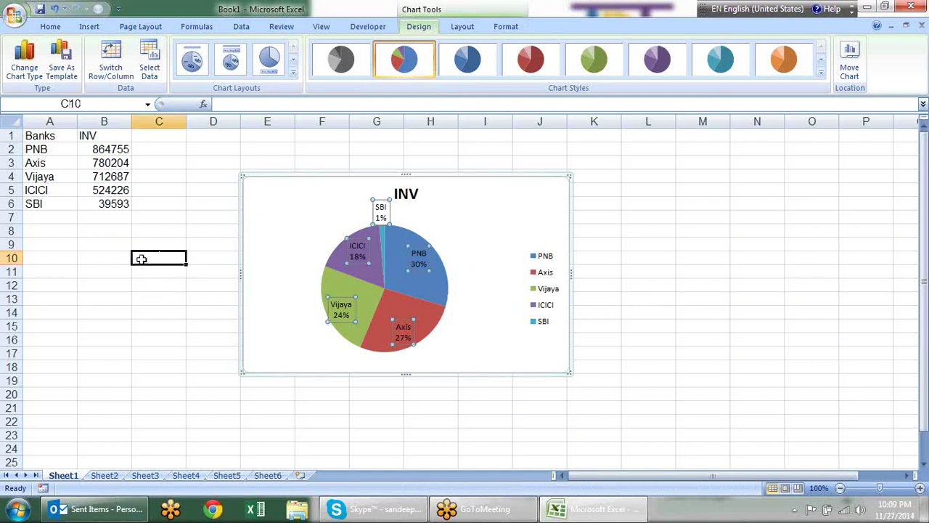
click(114, 189)
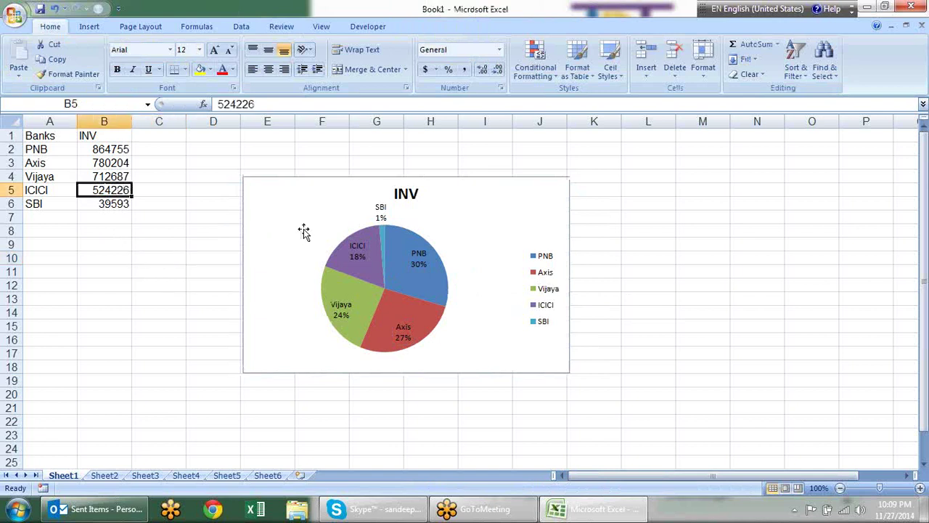
text(1000)
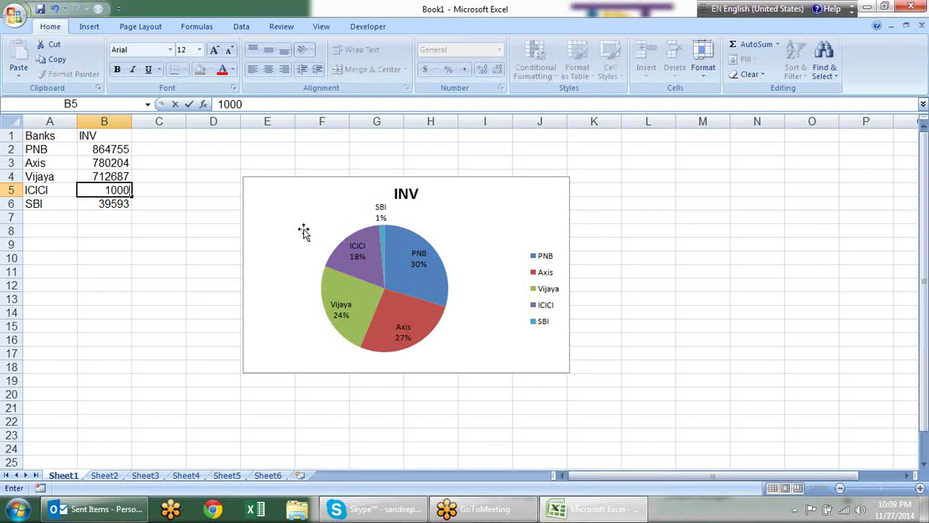
key(Return)
text(2000)
key(Return)
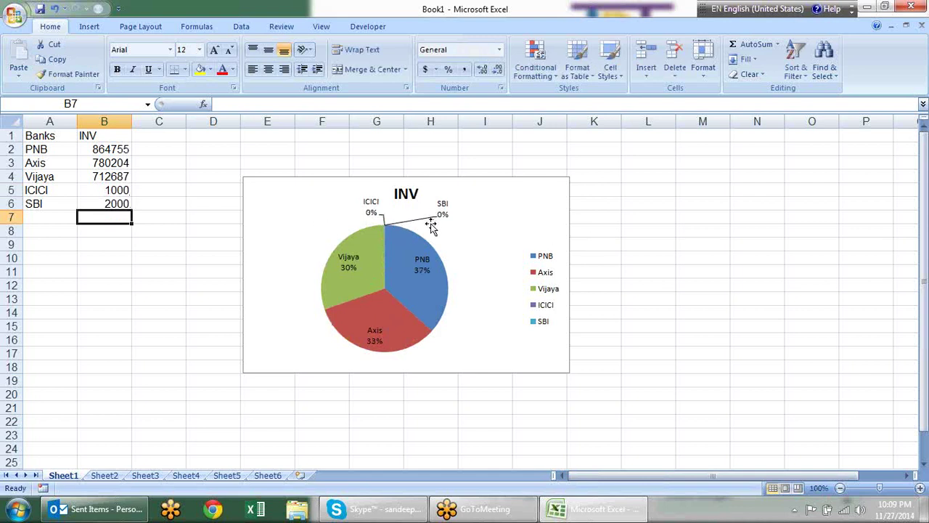
click(104, 201)
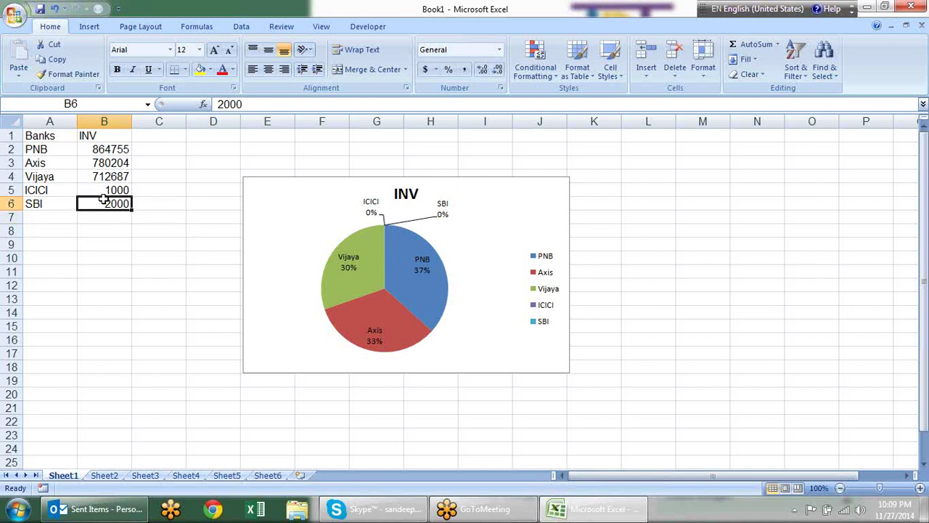
click(109, 176)
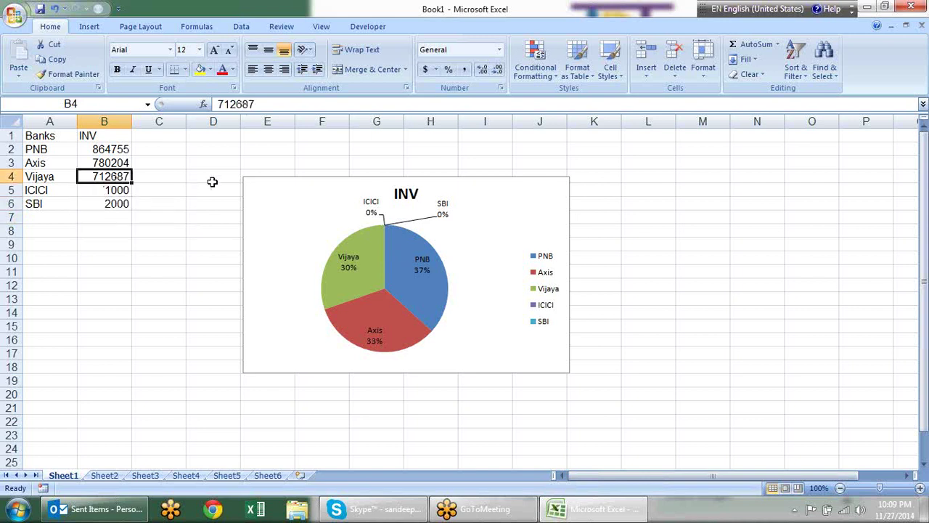
text(300)
key(Return)
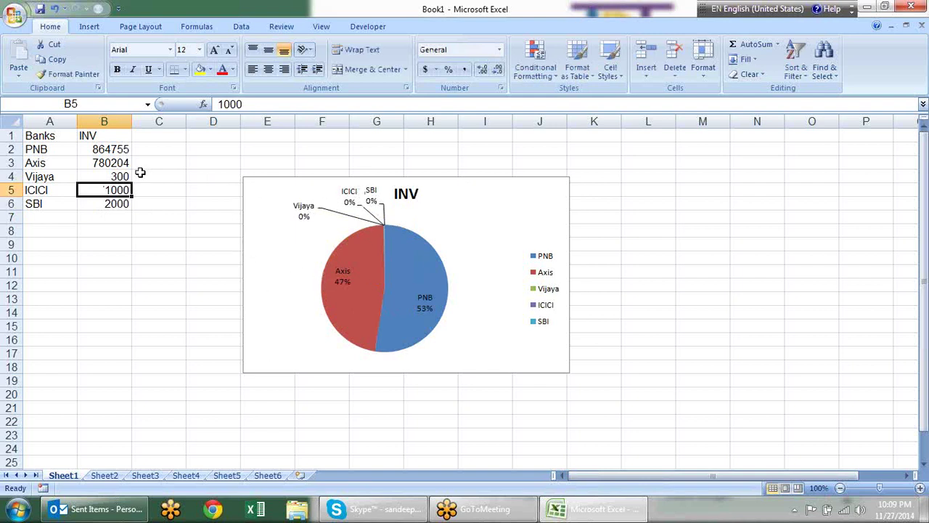
Step: Nudge the original INV pie chart slightly up and to the left
click(442, 198)
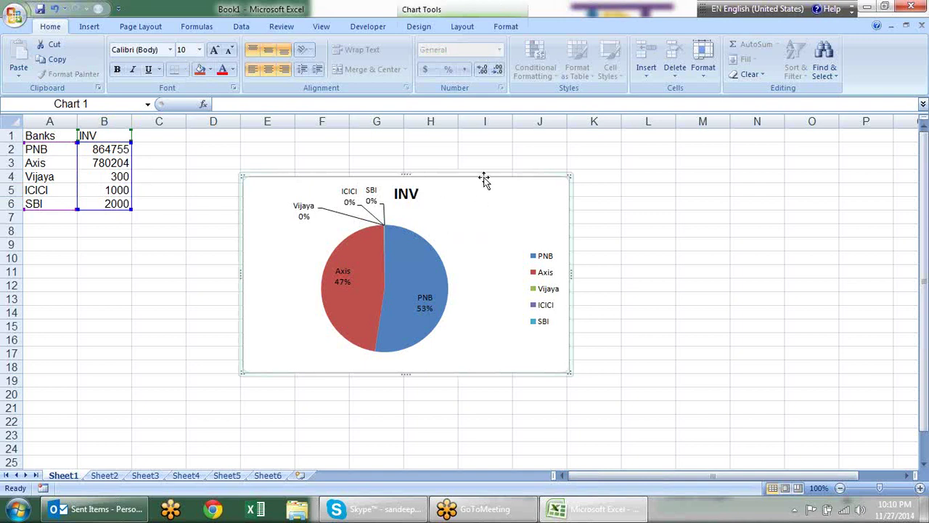
drag(484, 179, 468, 152)
click(188, 227)
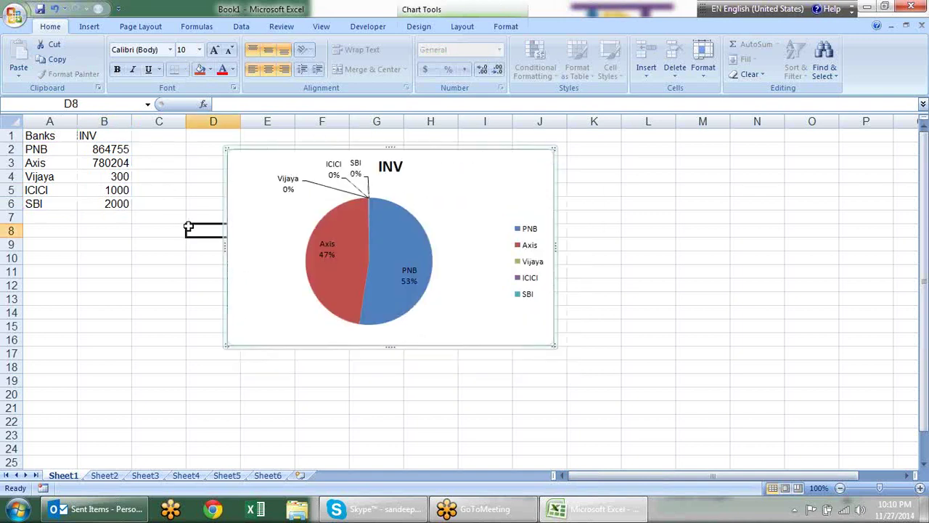
Step: Insert a Pie of Pie chart of the bank data and place it beside the original pie
click(78, 163)
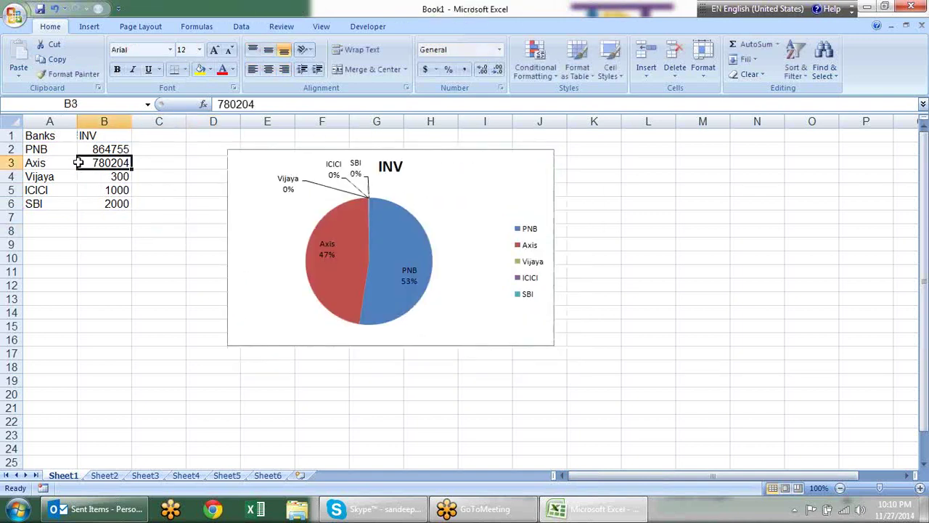
click(89, 26)
click(278, 67)
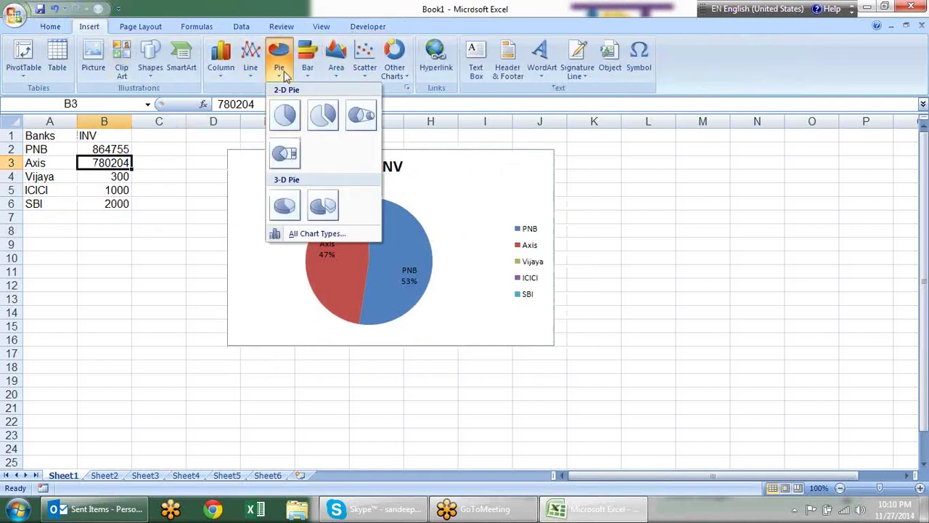
click(361, 117)
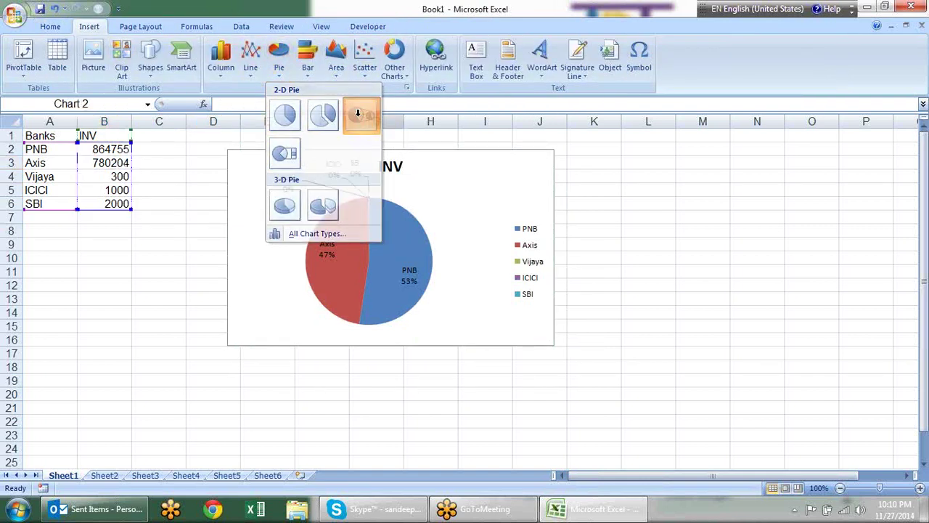
drag(541, 218, 661, 172)
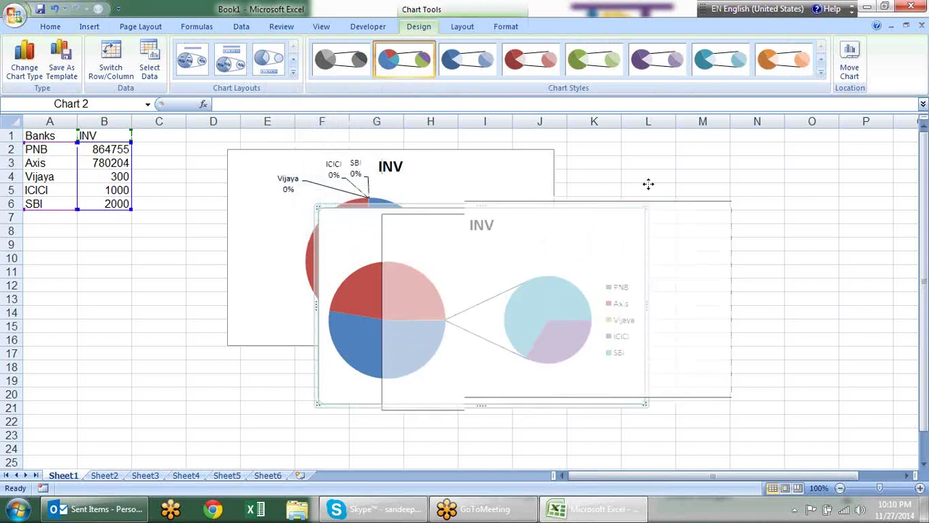
right_click(636, 267)
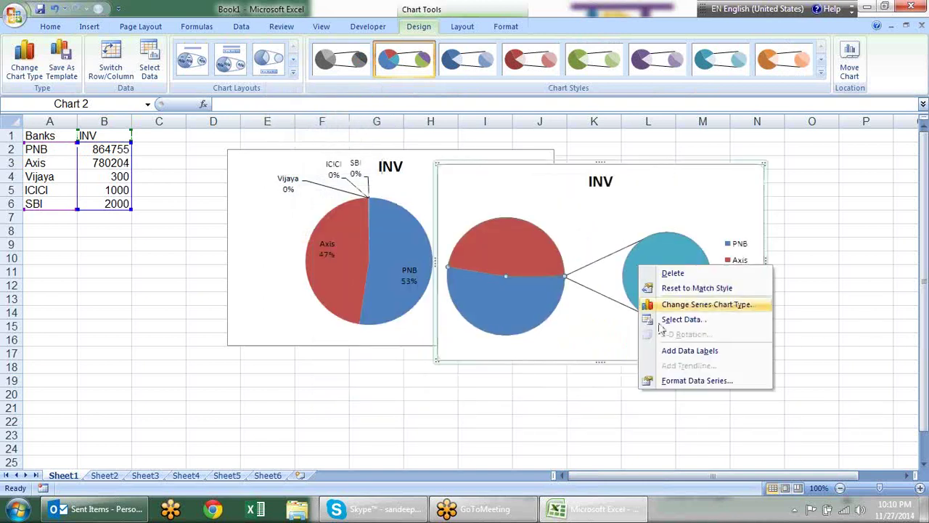
Step: Set the pie-of-pie second plot to contain the last 3 values, then shift the chart right
click(681, 378)
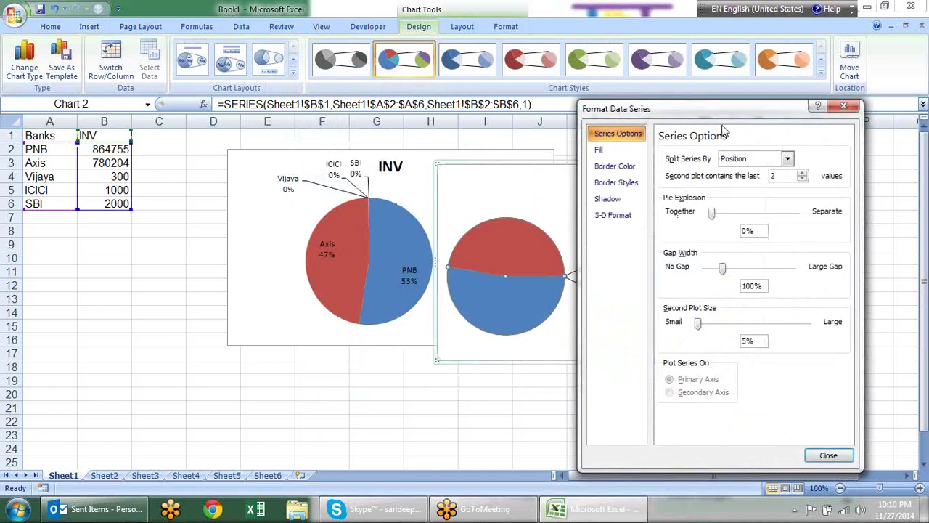
drag(726, 121, 680, 128)
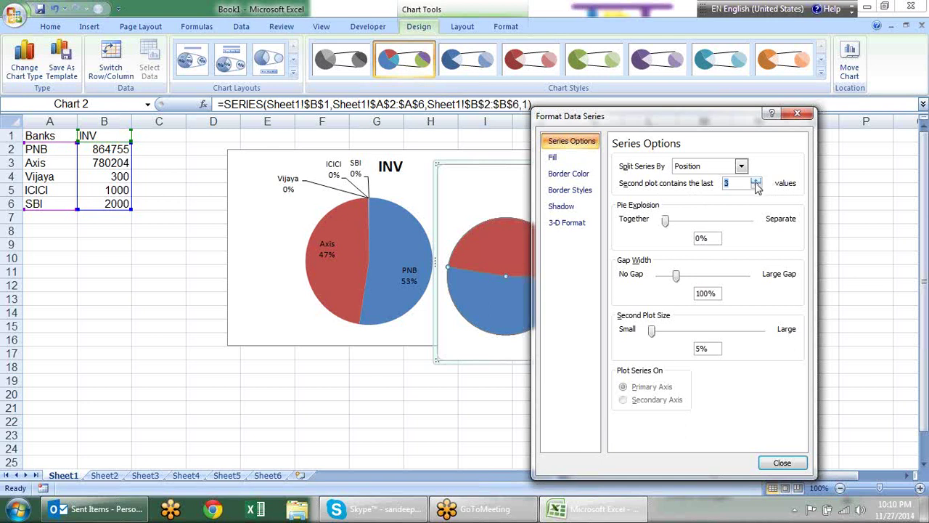
click(782, 465)
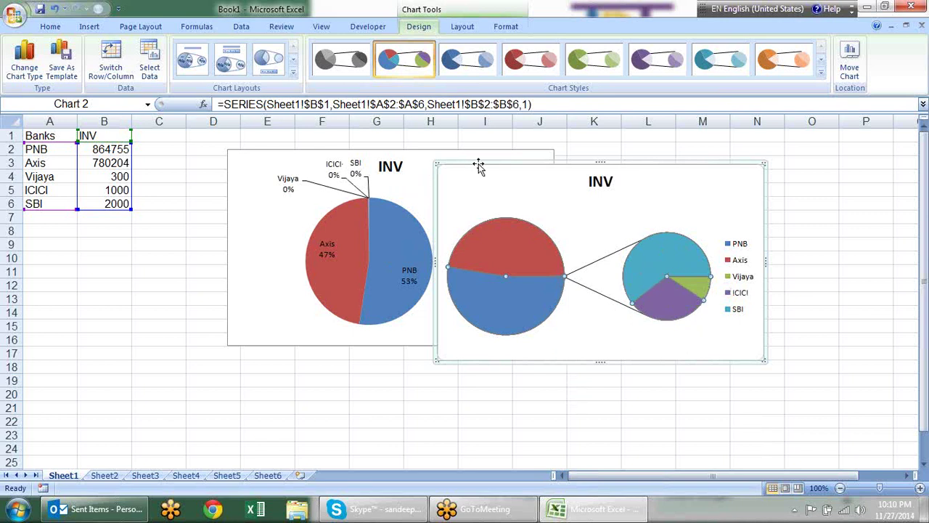
drag(480, 168, 583, 180)
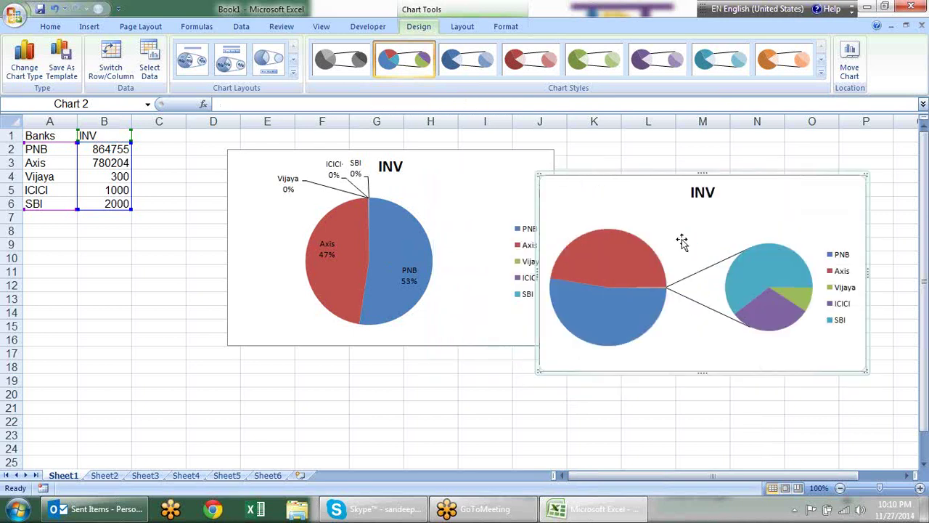
Step: Add value data labels to both pies of the pie-of-pie chart
right_click(640, 270)
click(693, 353)
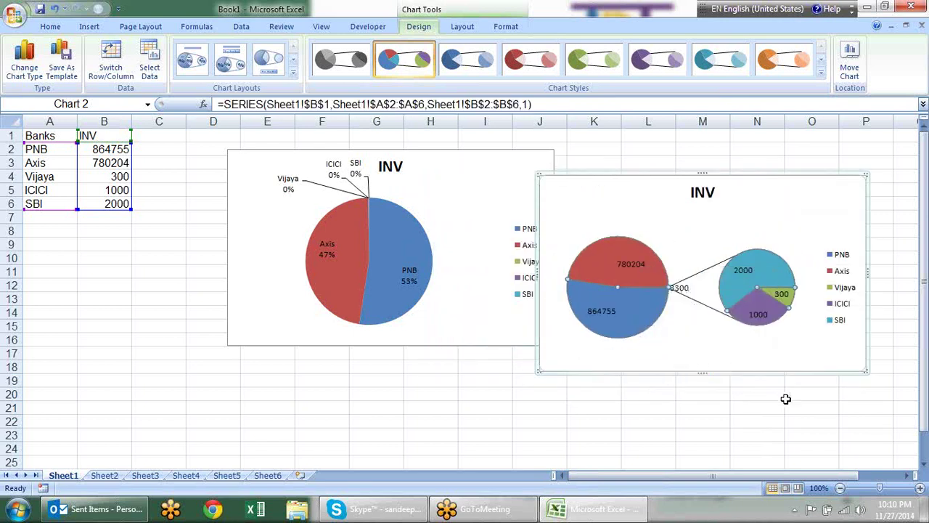
click(682, 339)
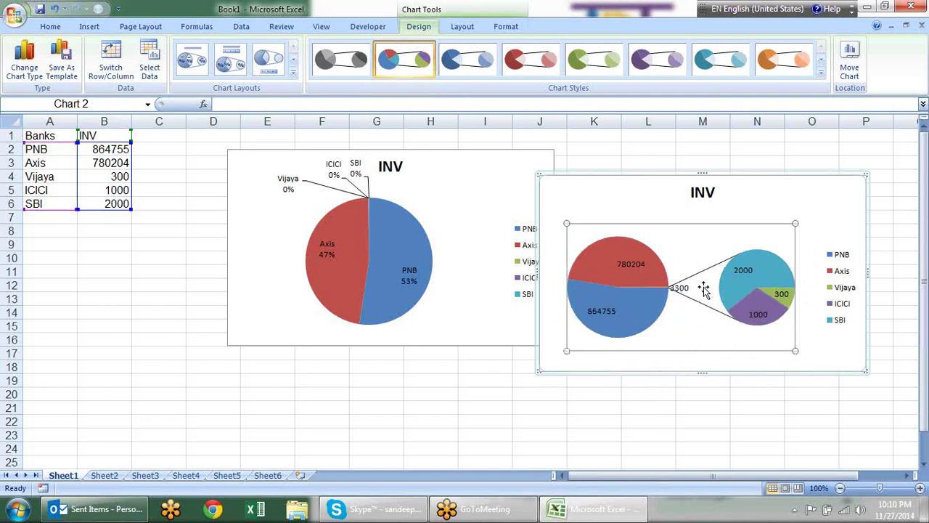
Step: Switch the pie-of-pie data labels from raw values to percentages
click(748, 277)
right_click(749, 280)
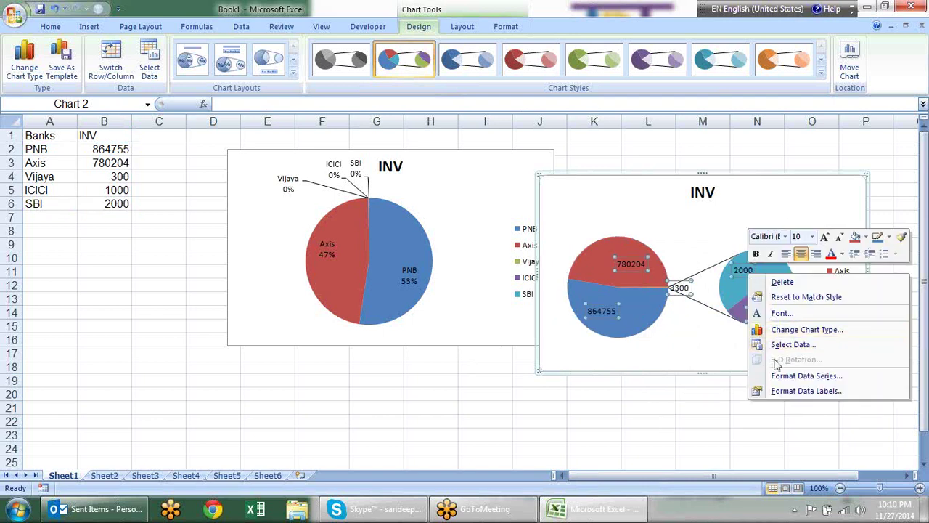
click(788, 392)
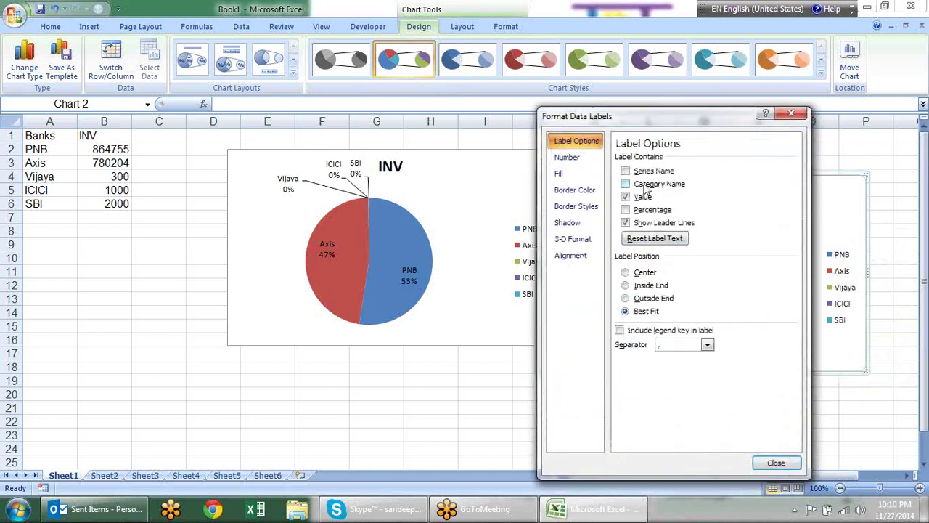
click(638, 209)
click(629, 197)
click(775, 463)
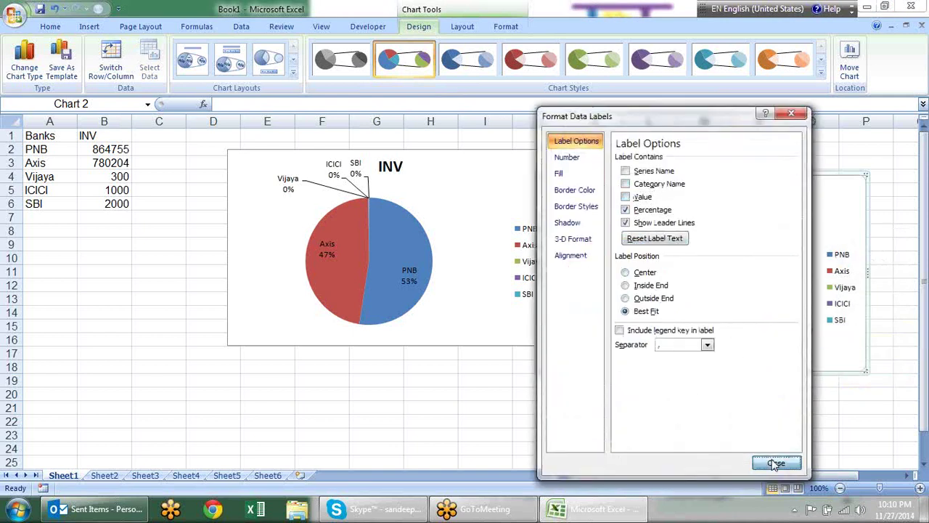
click(752, 408)
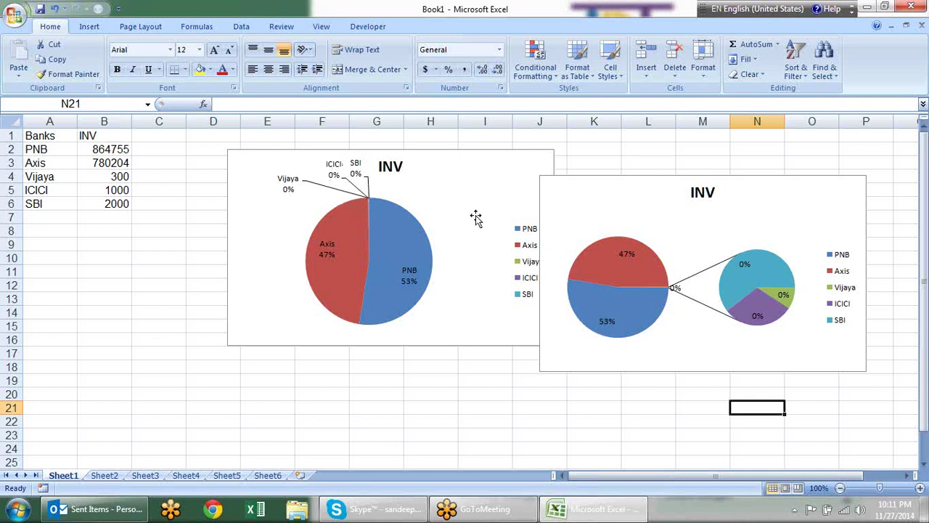
Step: Arrange the two charts side by side in a row
drag(464, 160, 529, 140)
drag(729, 197, 774, 151)
click(315, 402)
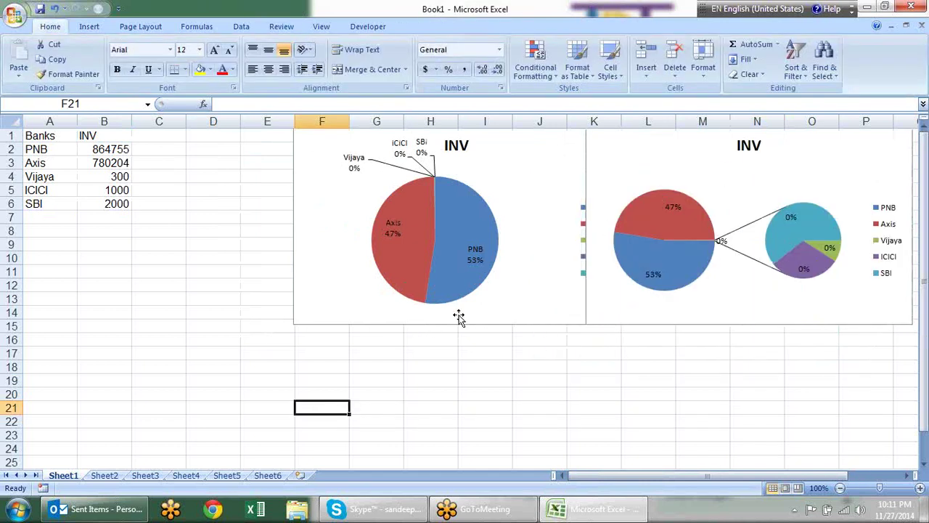
click(174, 292)
Step: Drag the Axis and PNB slices of the first pie chart outward
right_click(422, 236)
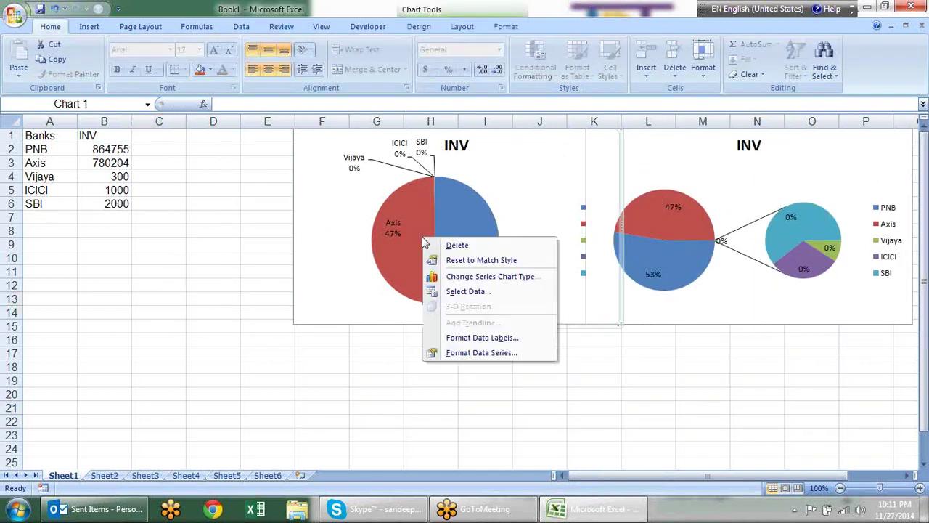
click(411, 239)
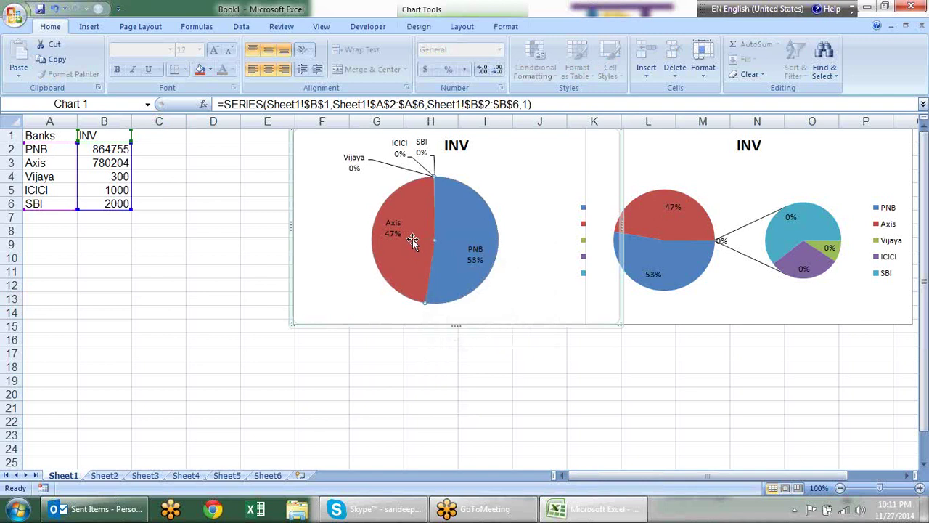
drag(411, 239, 363, 247)
click(472, 244)
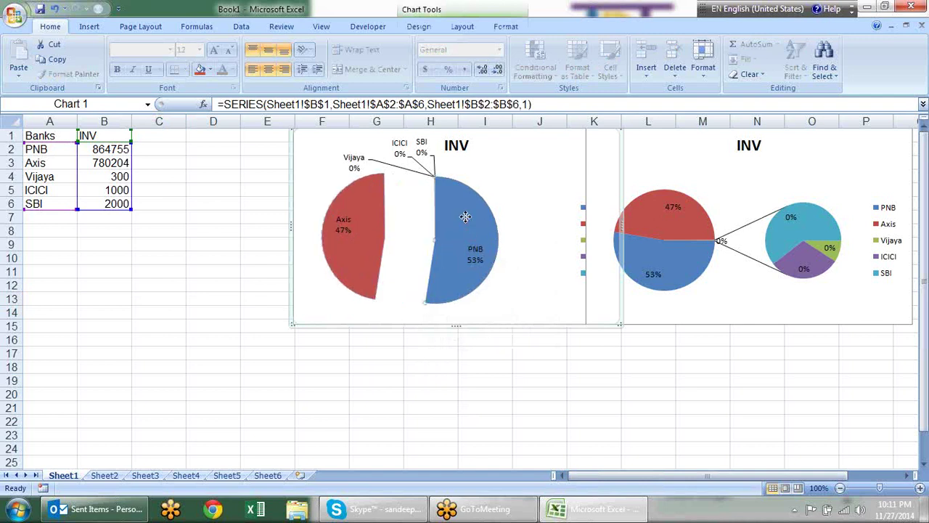
drag(479, 220, 472, 253)
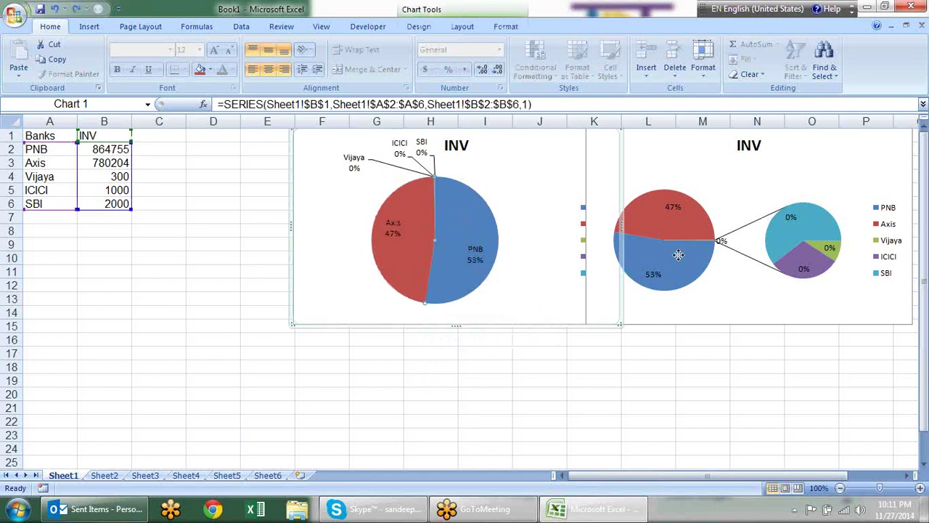
Step: Explode the SBI, ICICI and Vijaya slices of the pie-of-pie chart's side pie
click(693, 285)
click(688, 268)
mouse_move(688, 268)
mouse_down()
mouse_move(668, 307)
mouse_move(661, 235)
mouse_up()
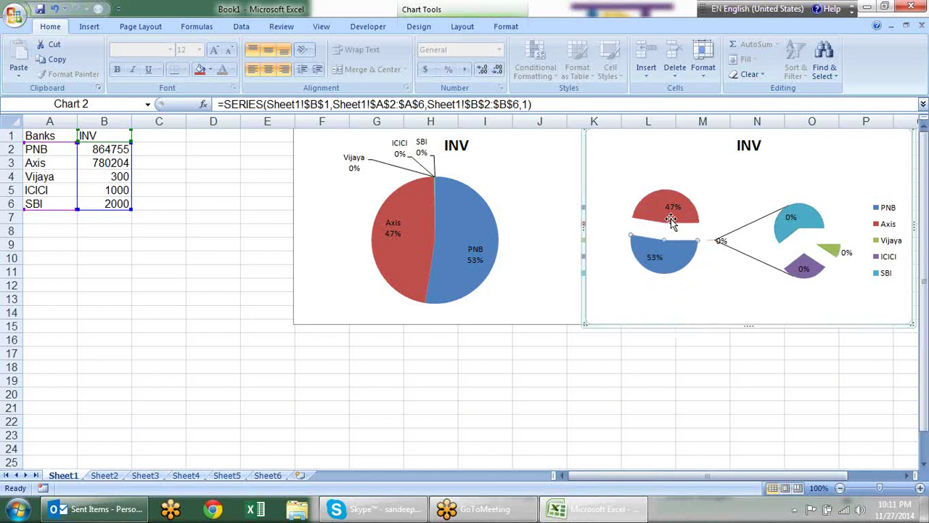
click(676, 224)
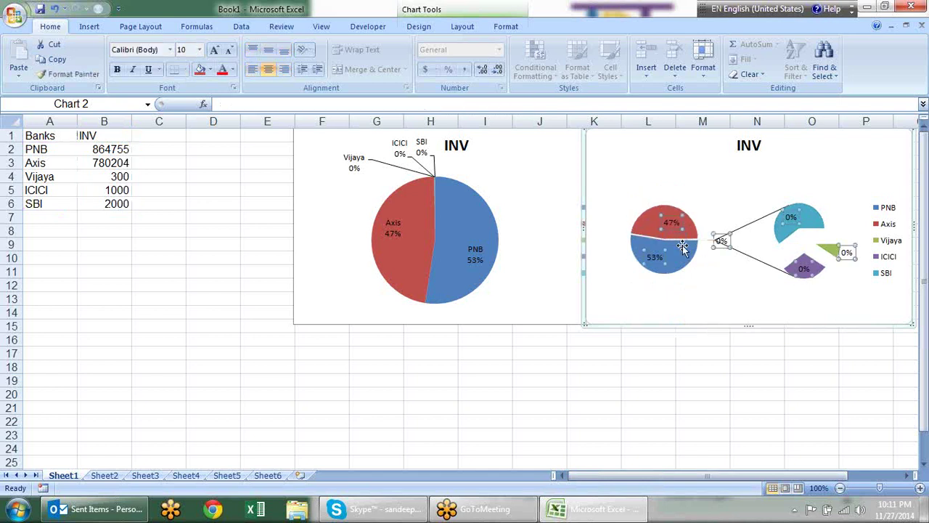
click(651, 287)
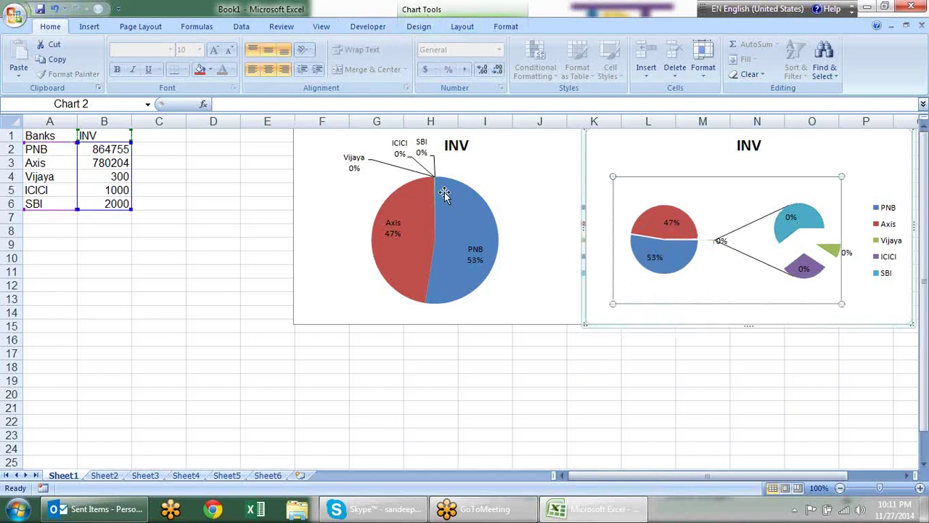
click(550, 173)
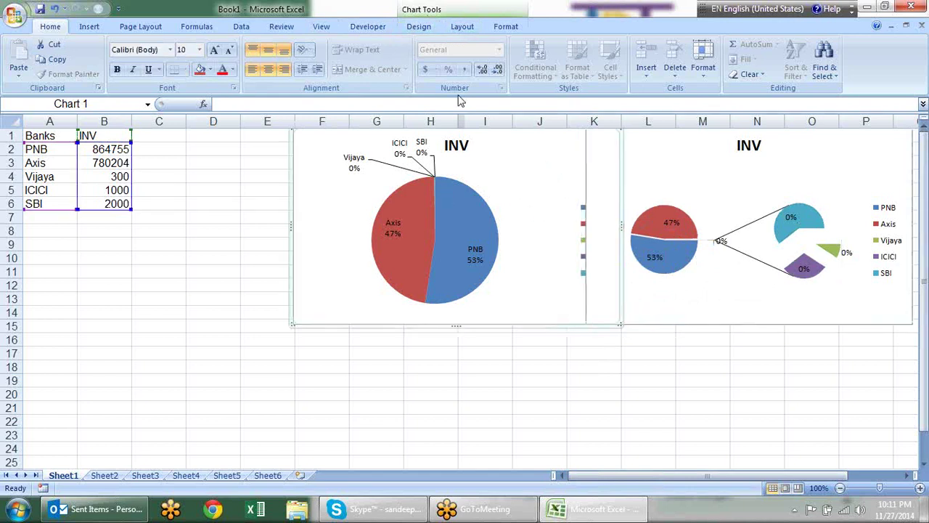
Step: Apply chart Style 41, blue slices on a black background, to the left INV pie
click(440, 14)
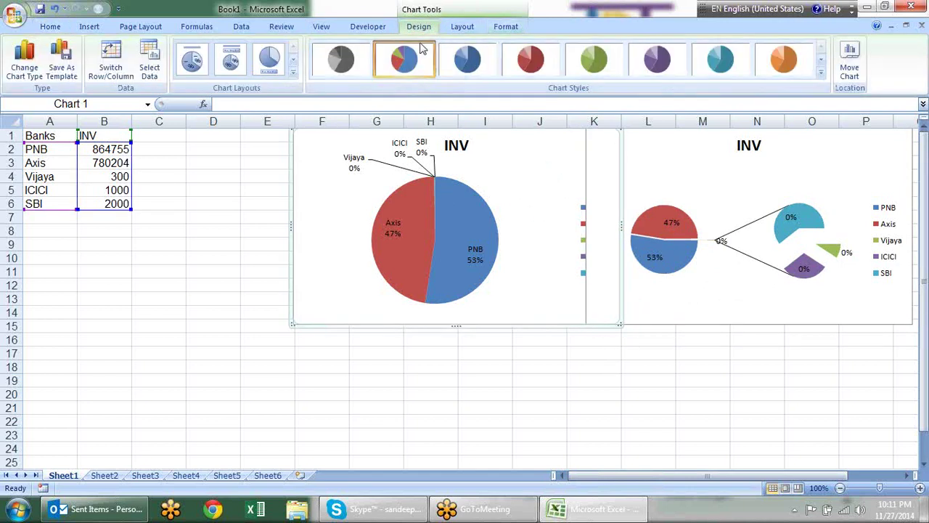
click(821, 74)
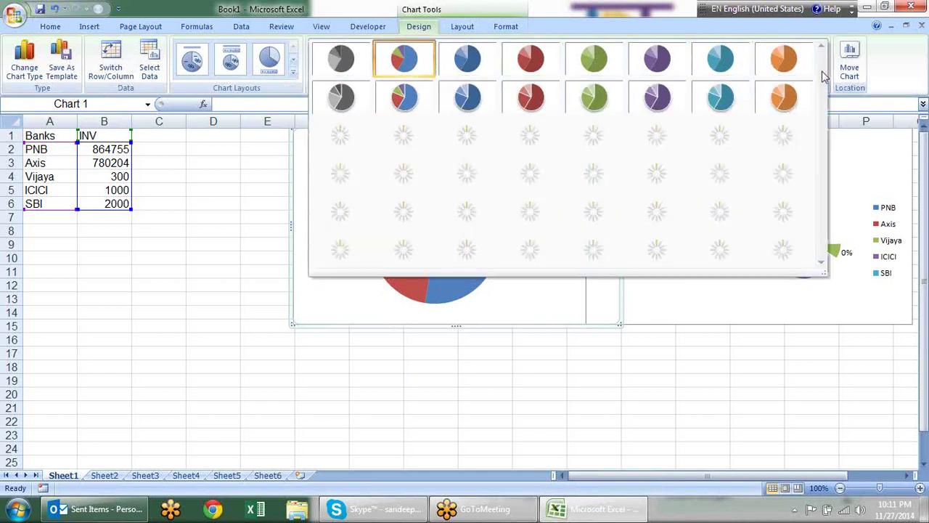
click(487, 254)
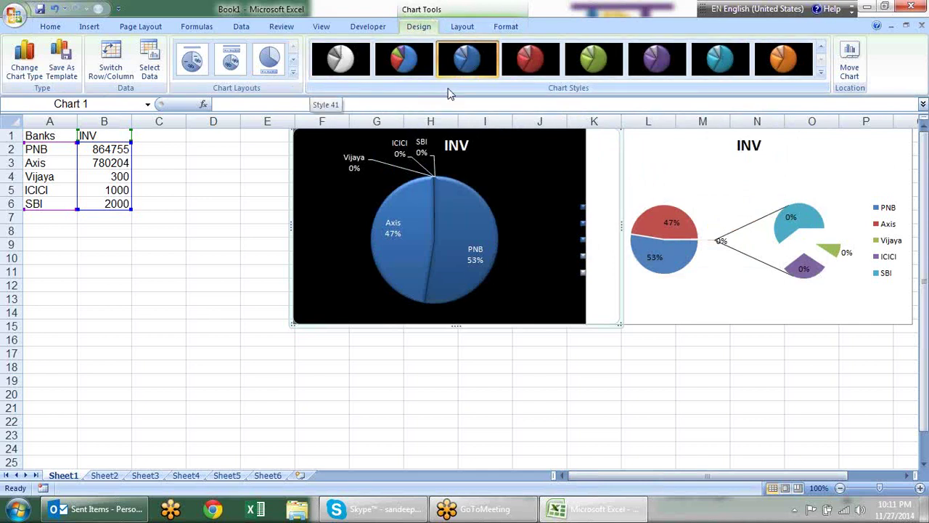
click(458, 30)
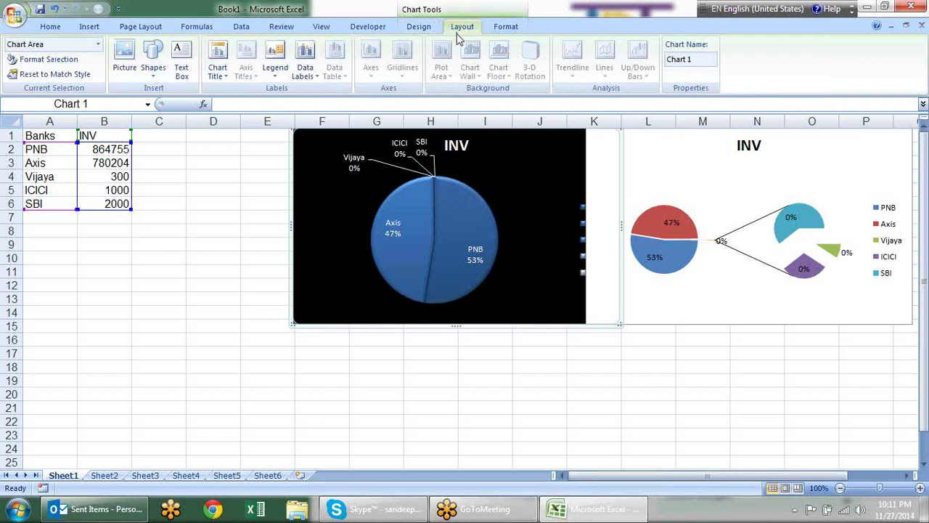
click(218, 73)
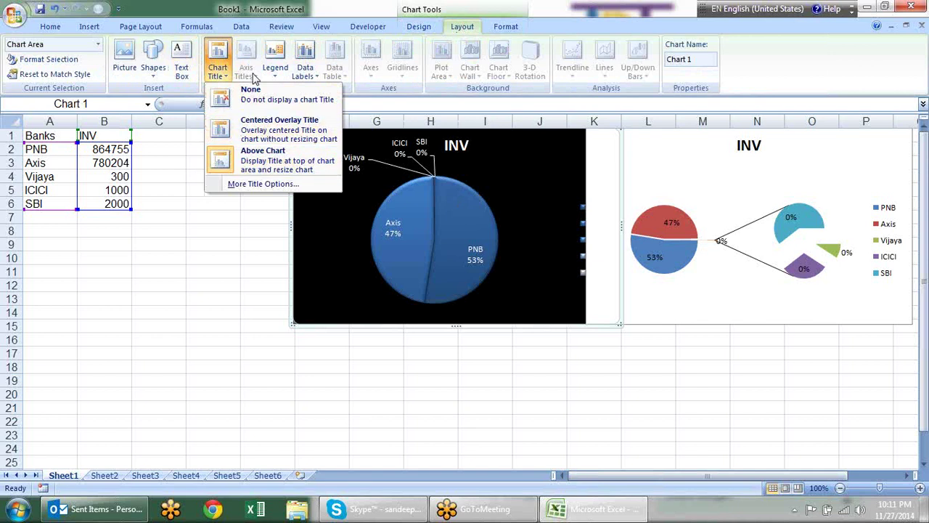
click(254, 75)
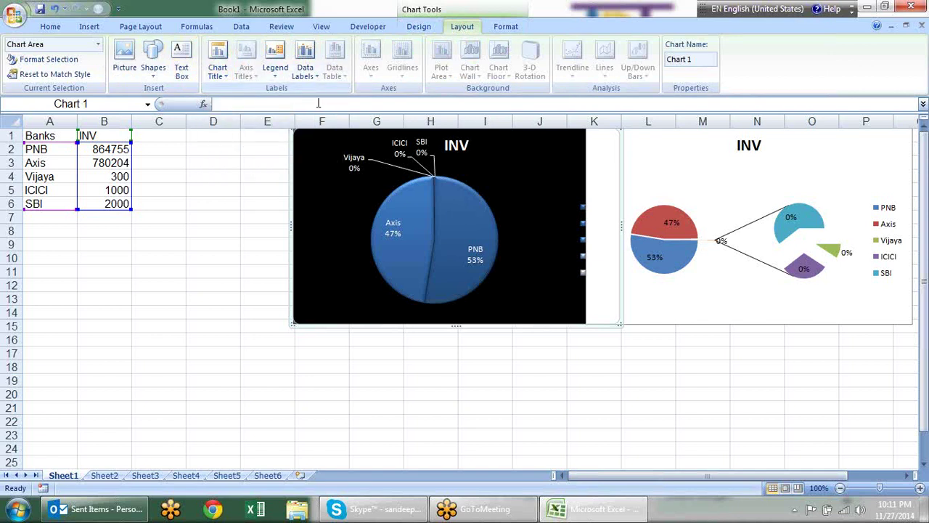
click(281, 77)
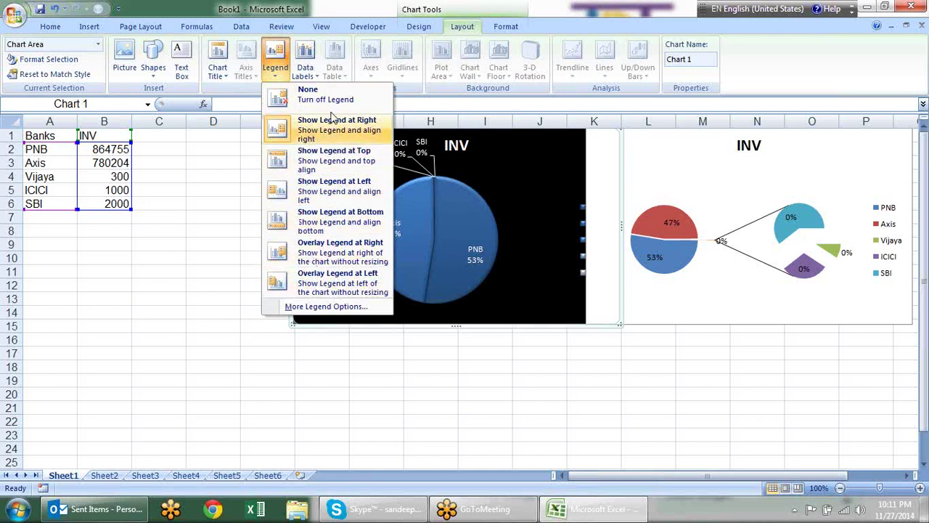
click(305, 72)
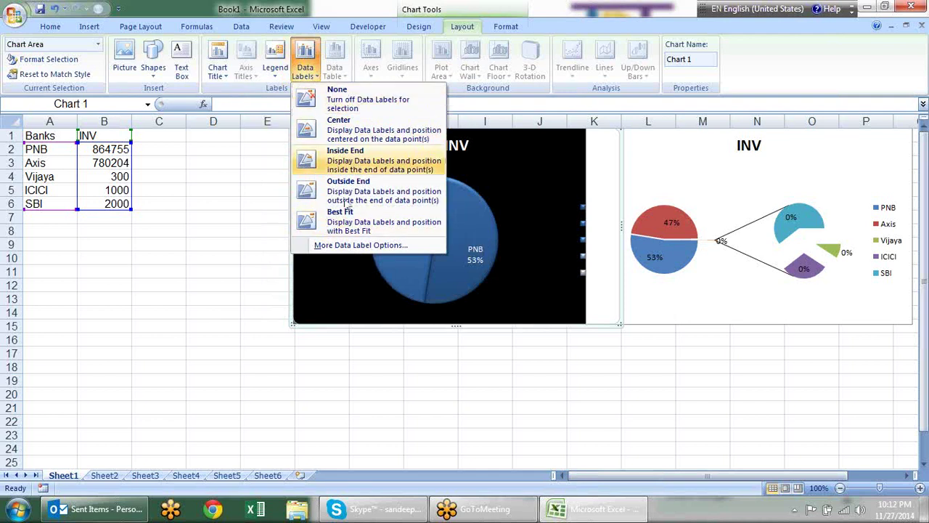
click(346, 59)
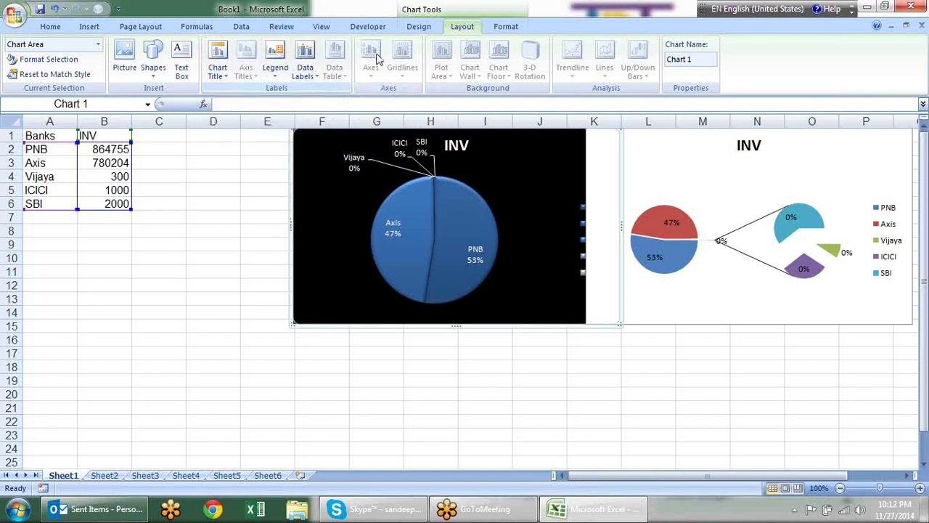
click(514, 28)
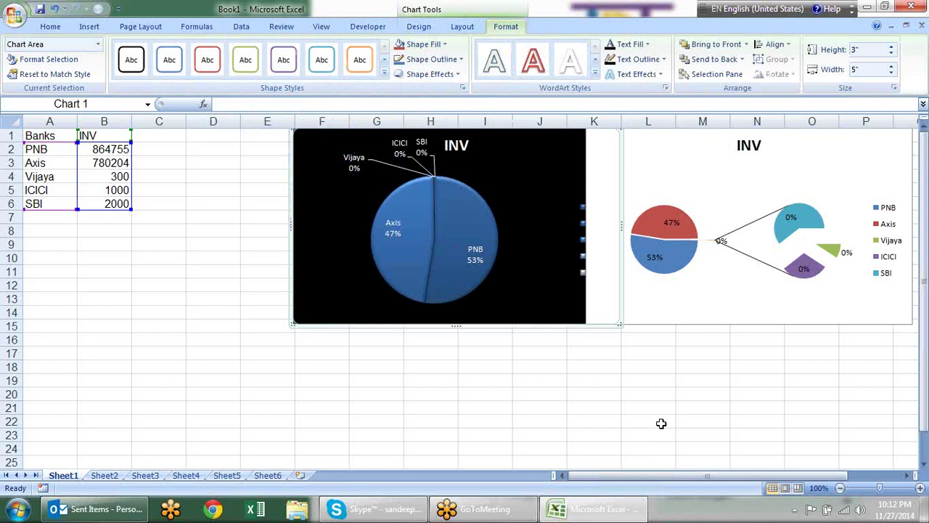
click(658, 422)
Step: Select empty cells and the right INV pie chart on Sheet1, then deselect it
click(129, 242)
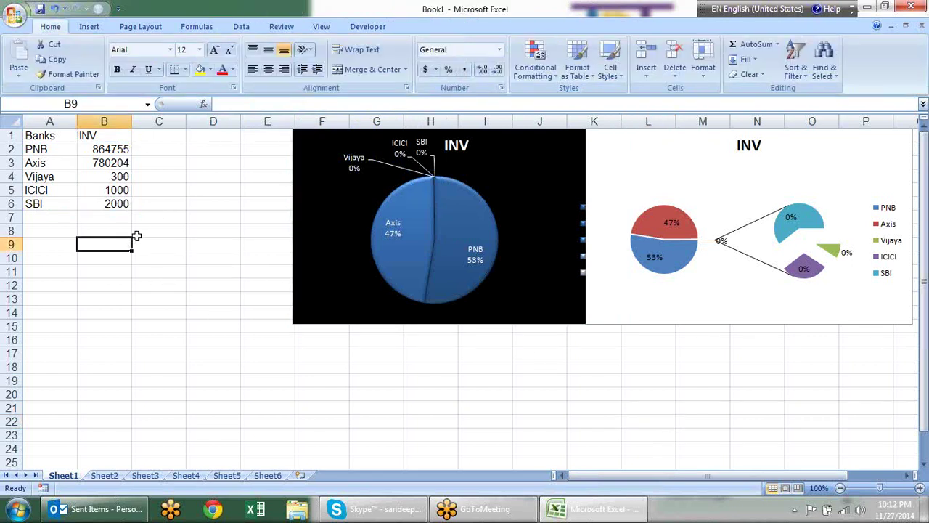
click(237, 258)
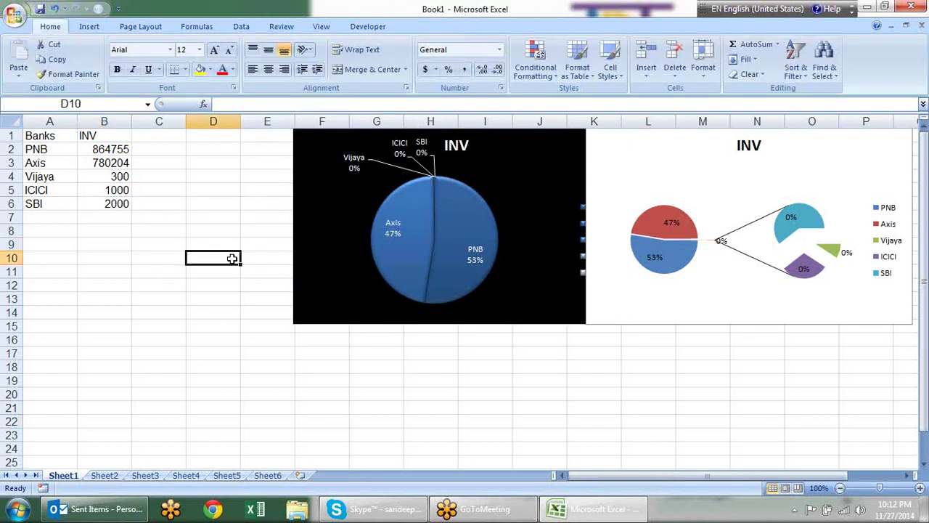
click(804, 281)
click(697, 317)
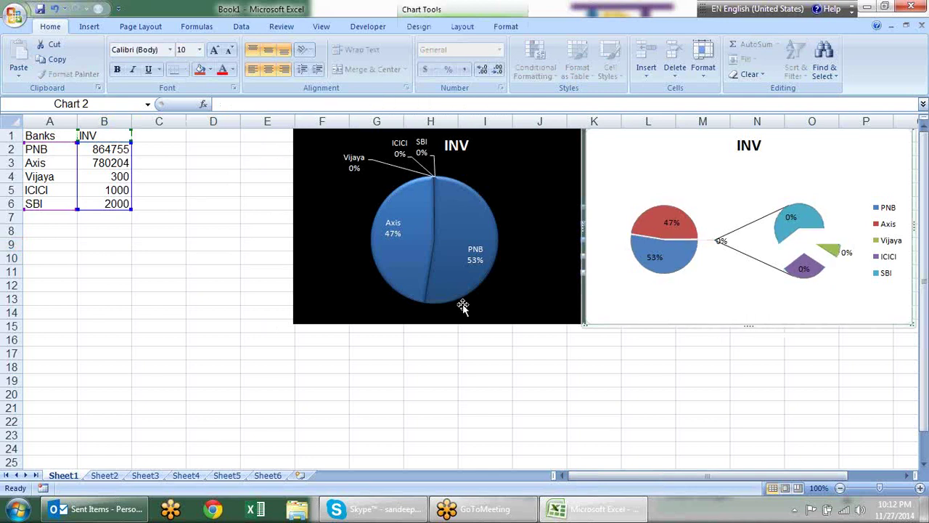
click(335, 365)
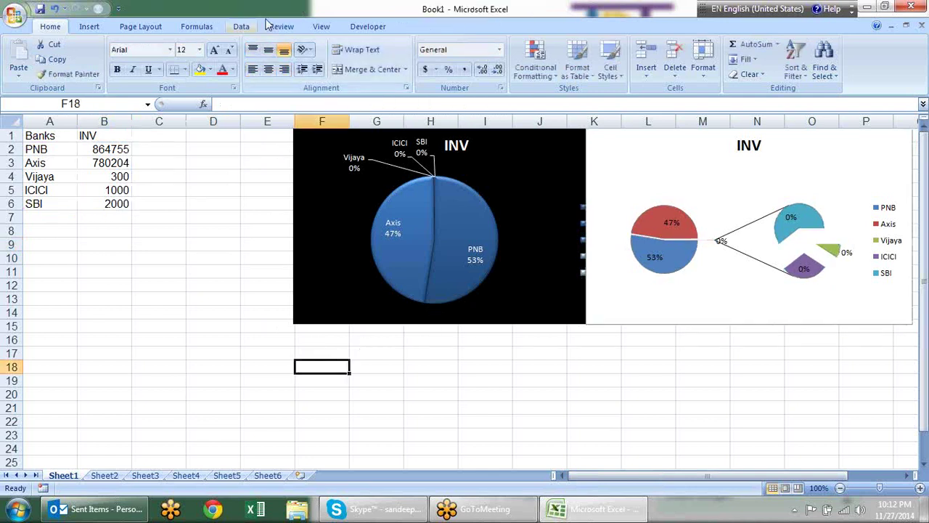
Step: Browse the Line chart types without inserting one, then go to the empty Sheet2
click(93, 28)
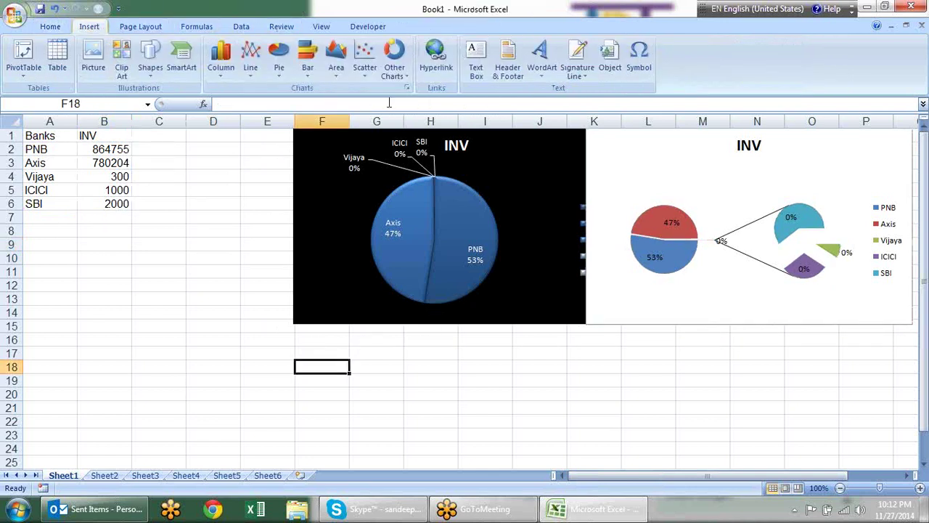
click(337, 69)
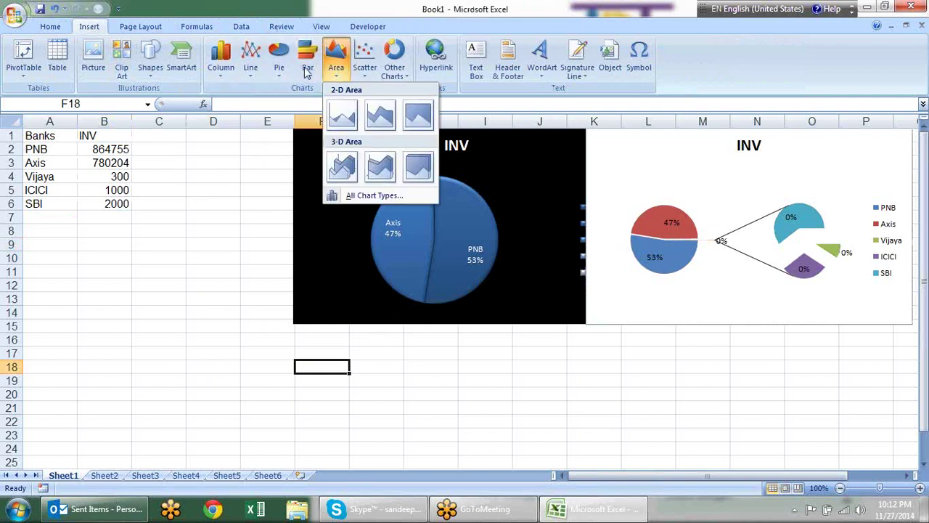
mouse_move(250, 62)
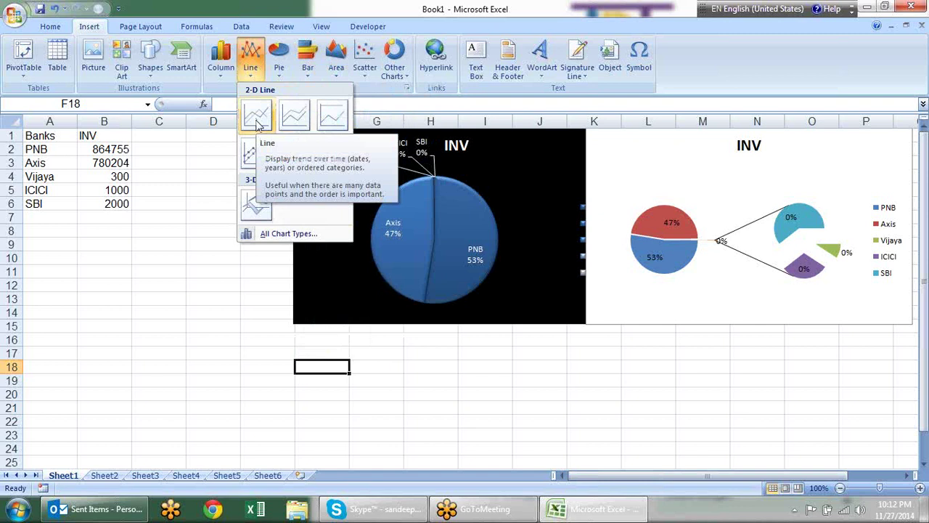
click(167, 220)
click(104, 476)
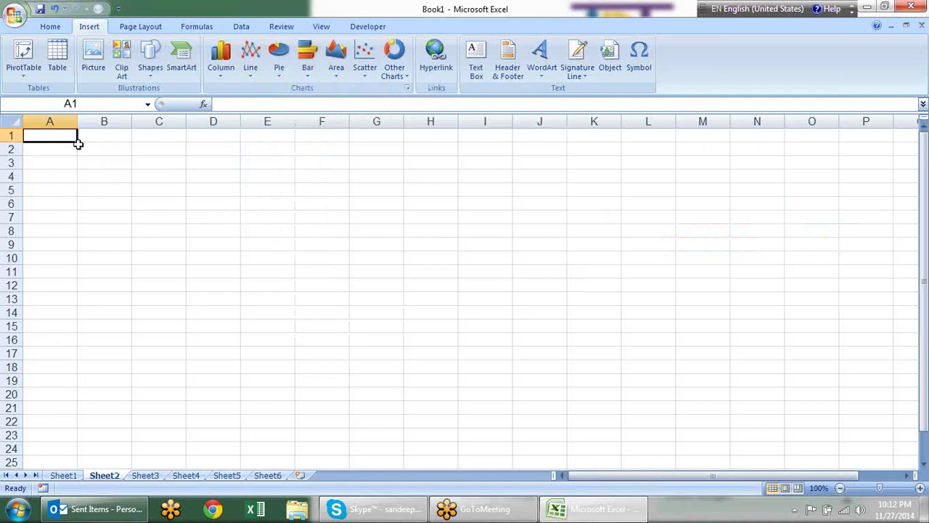
Step: Enter the heading Date in A1 and the start date 1-Jan-10 in B1
text(Date)
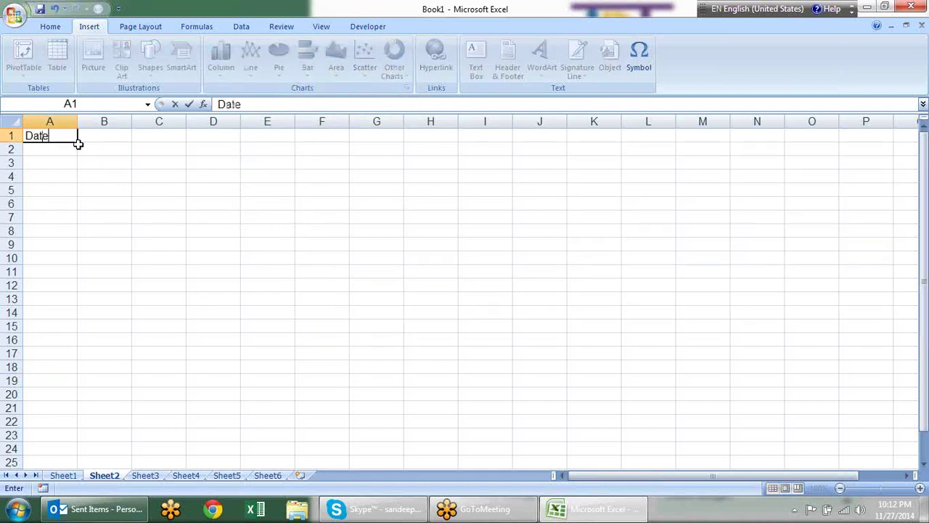
key(Tab)
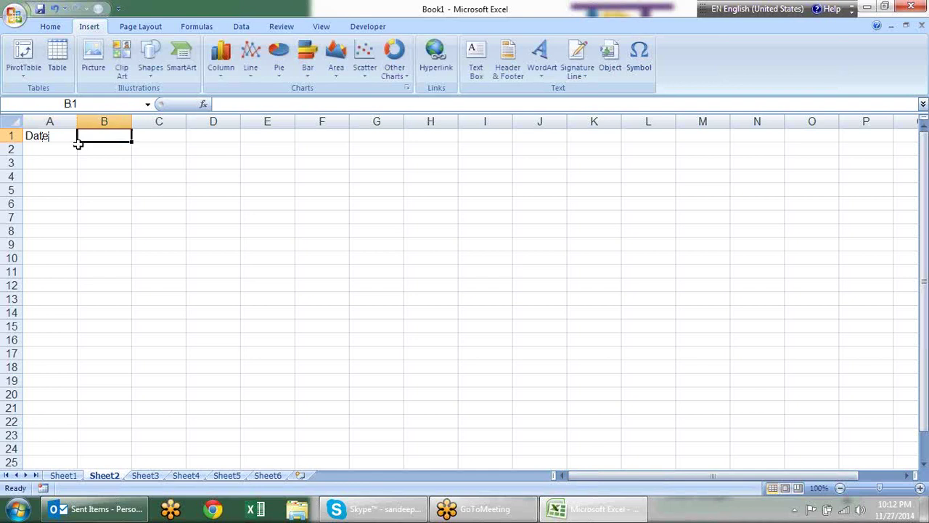
text(1-jan-)
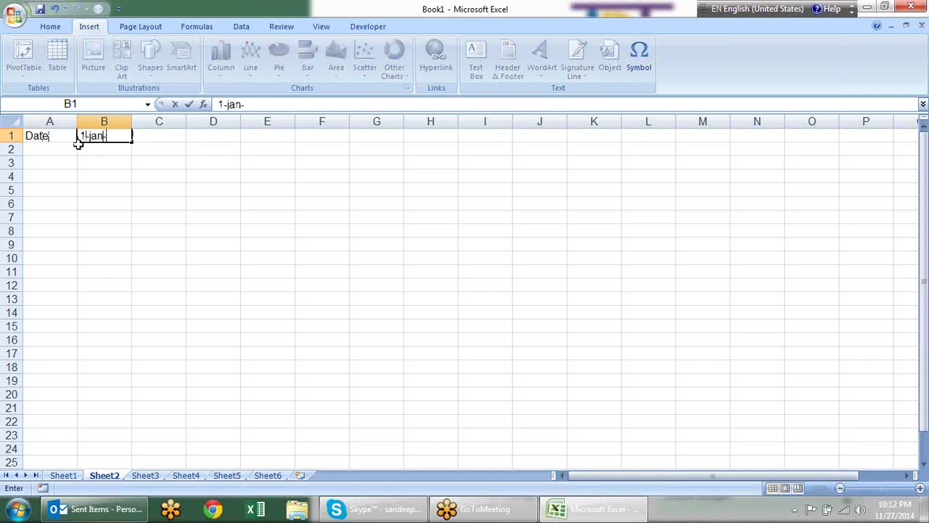
text(10)
key(Return)
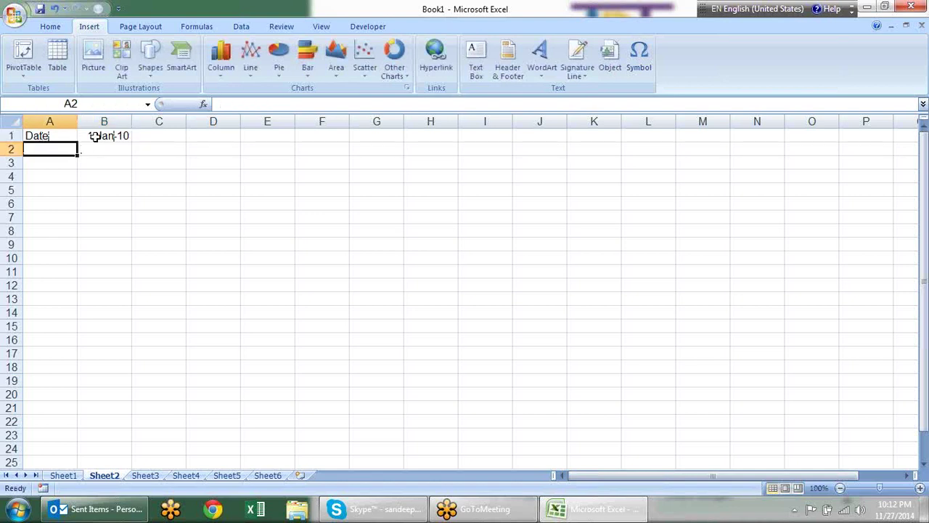
Step: Fill row 1 with daily dates through 21-Mar-10 and select row 2 up to CC2
click(95, 136)
mouse_move(129, 144)
mouse_down()
mouse_move(927, 197)
mouse_move(849, 183)
mouse_up()
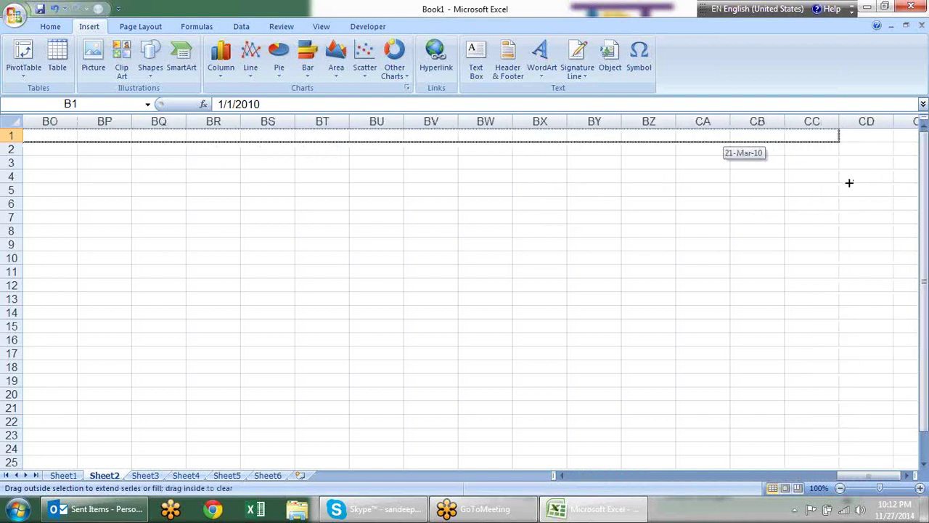
drag(850, 183, 849, 183)
click(813, 150)
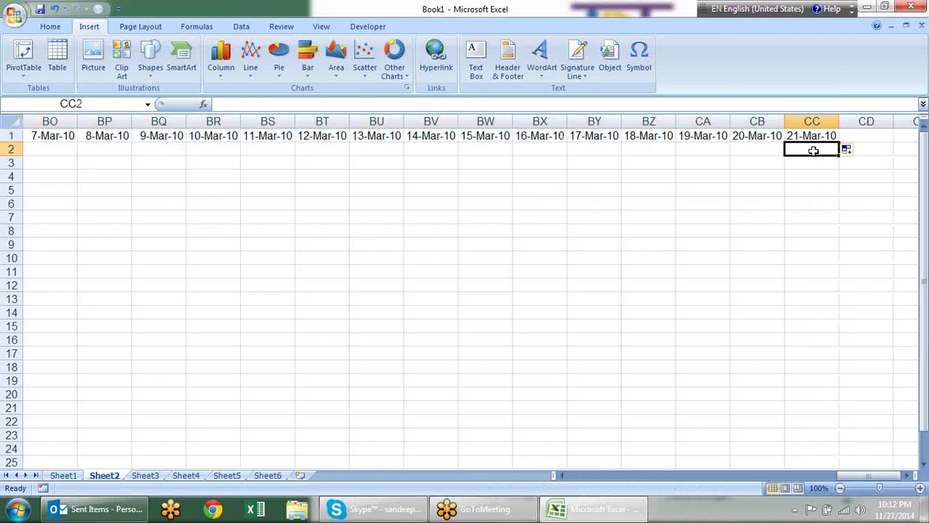
key(ctrl+shift+Left)
Step: Fill B2:CC2 with the formula =RANDBETWEEN(10,90)
text(=)
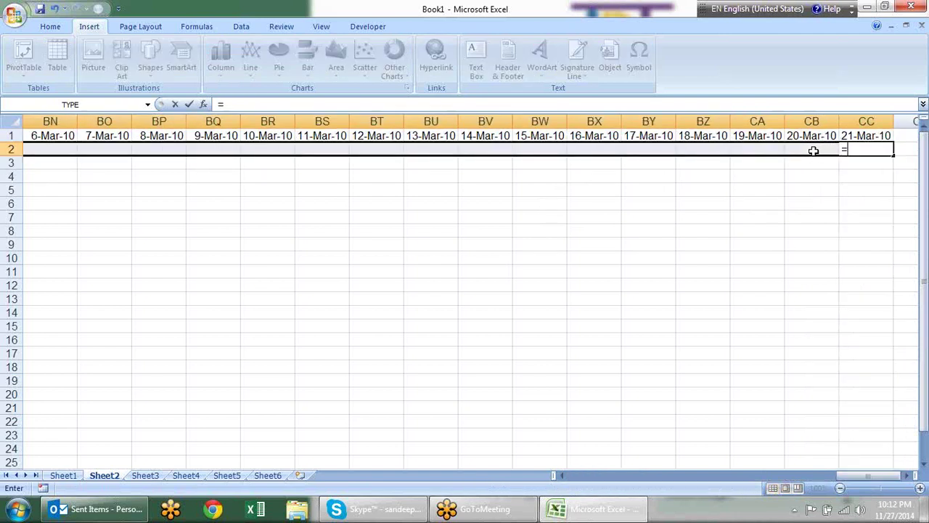
text(ra)
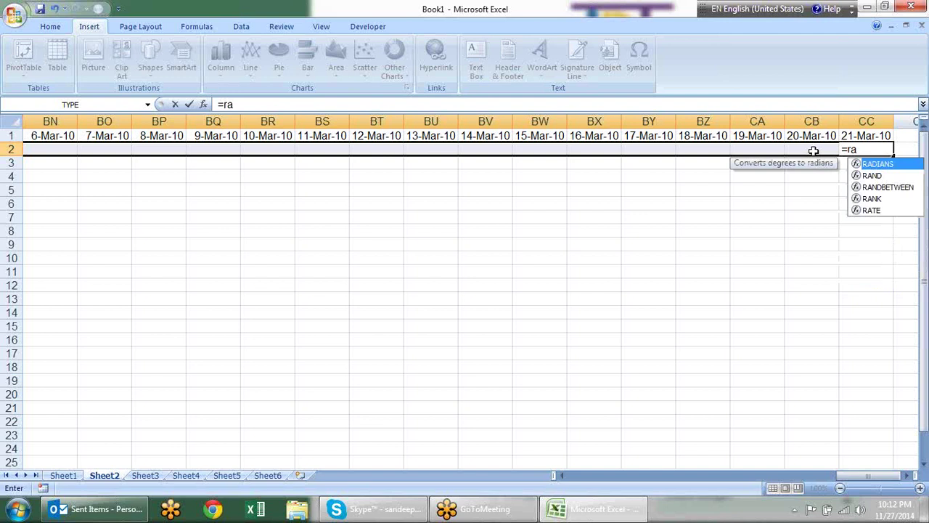
key(Down)
key(Down)
key(Tab)
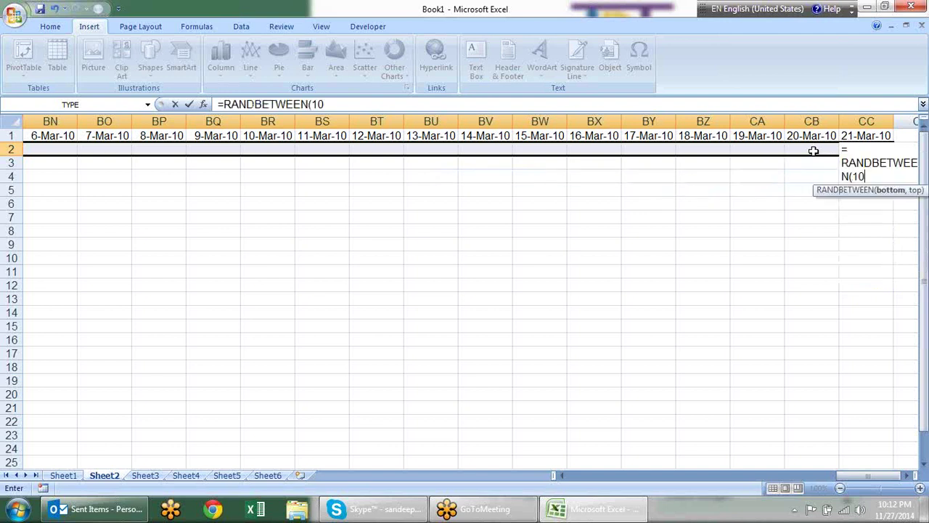
text(,90)
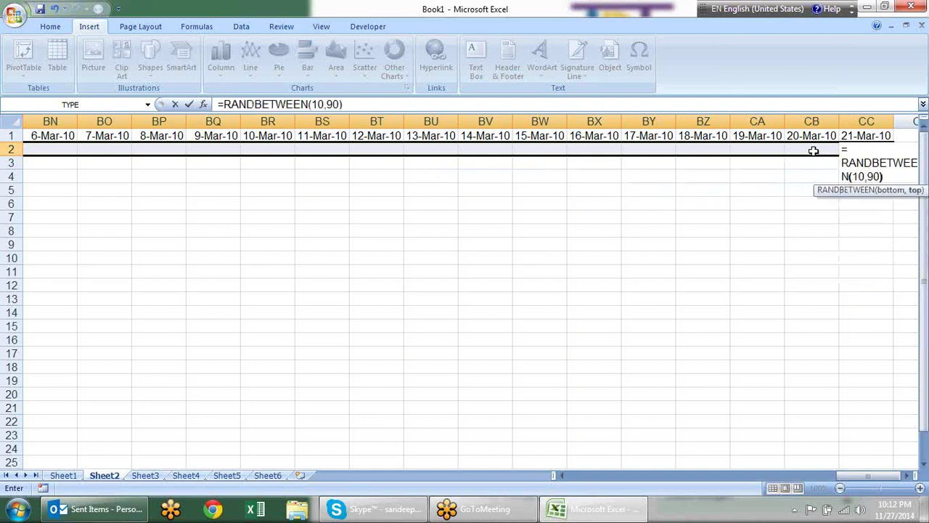
key(ctrl+Return)
key(ctrl+c)
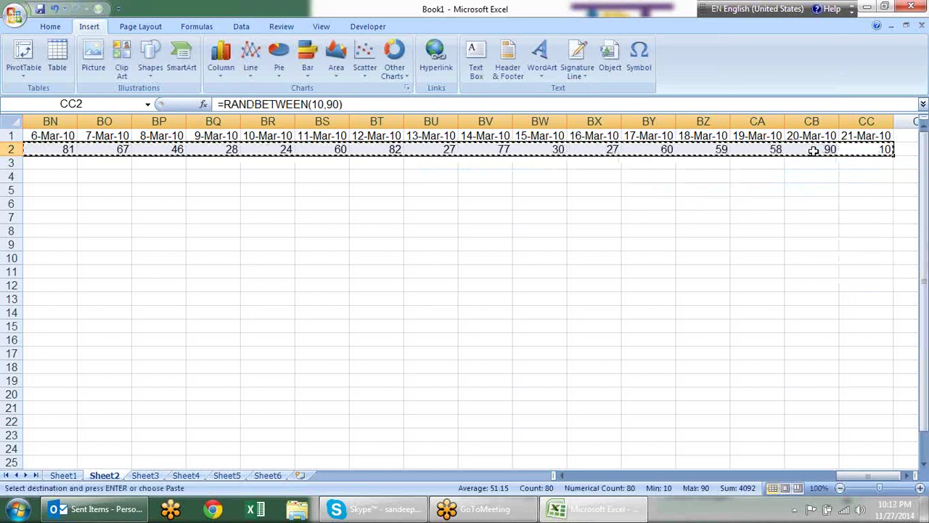
click(814, 151)
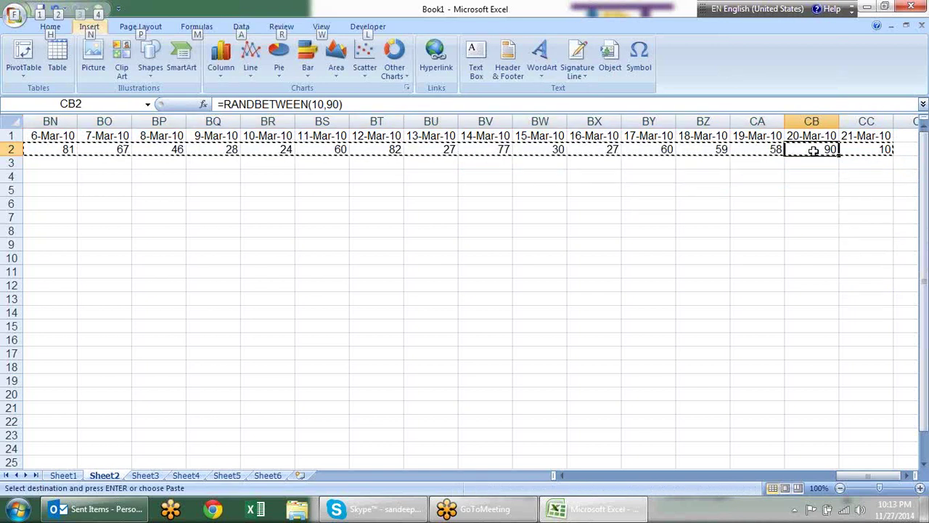
key(Escape)
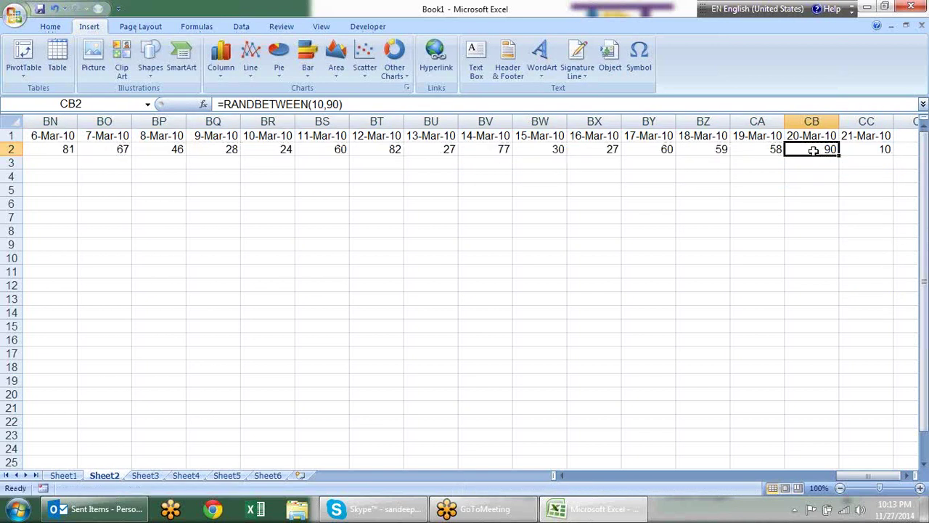
Step: Label cell A2 as Sales
key(ctrl+Left)
key(Left)
text(Sa)
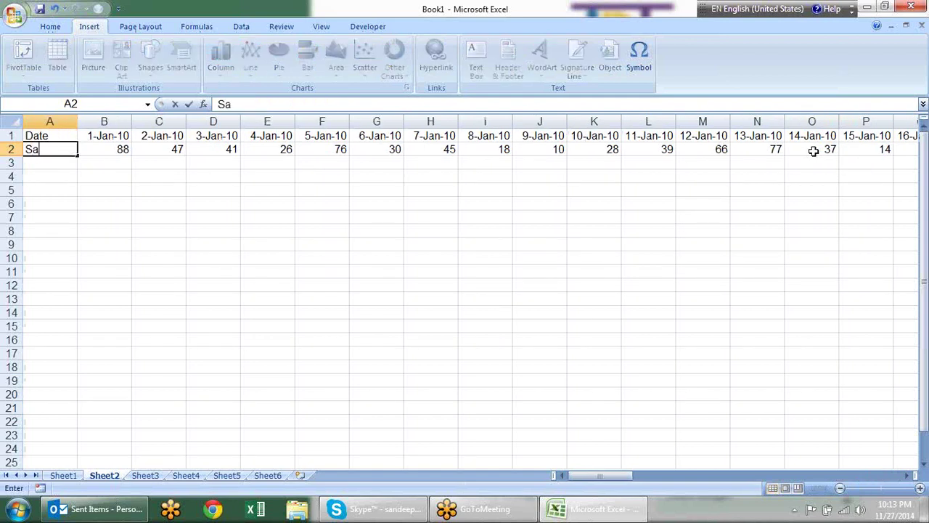
key(Return)
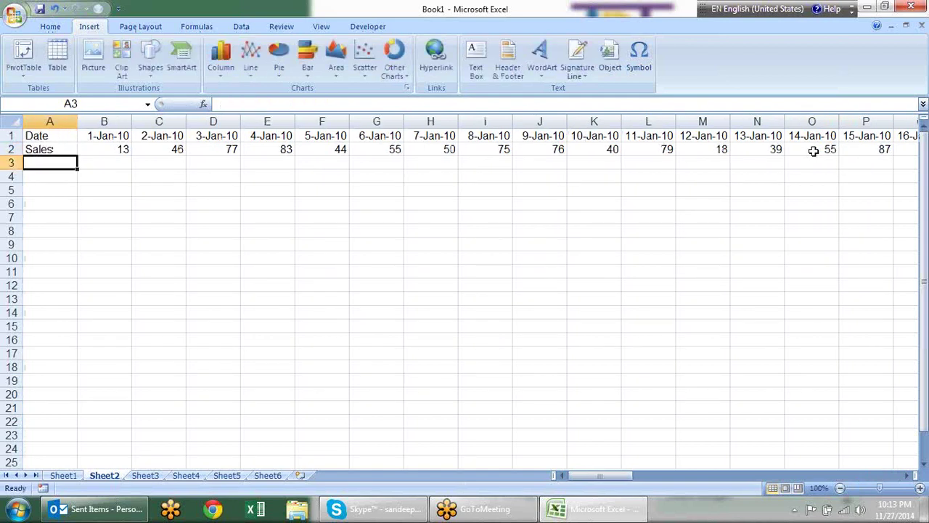
key(Up)
key(Up)
Step: Insert a 2-D line chart of the Date and Sales rows and widen it both ways
key(ctrl+shift+Right)
key(ctrl+shift+Down)
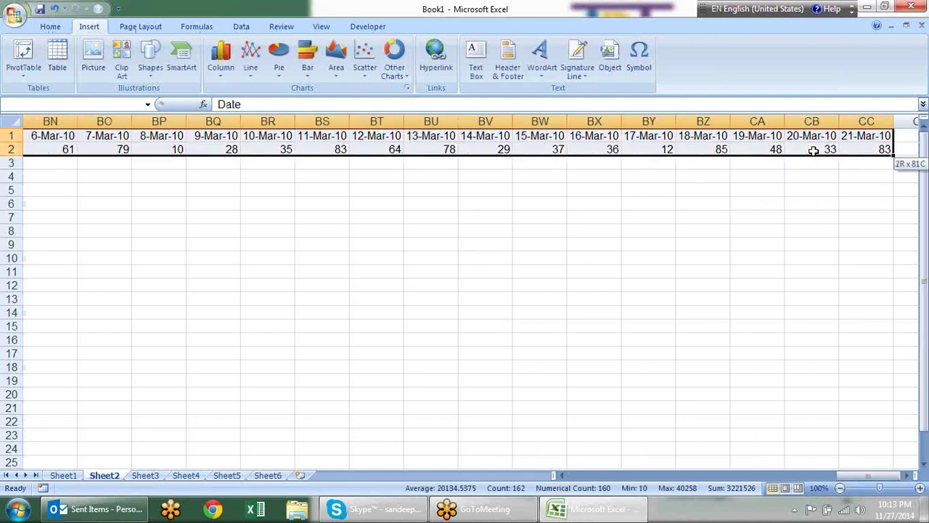
click(250, 65)
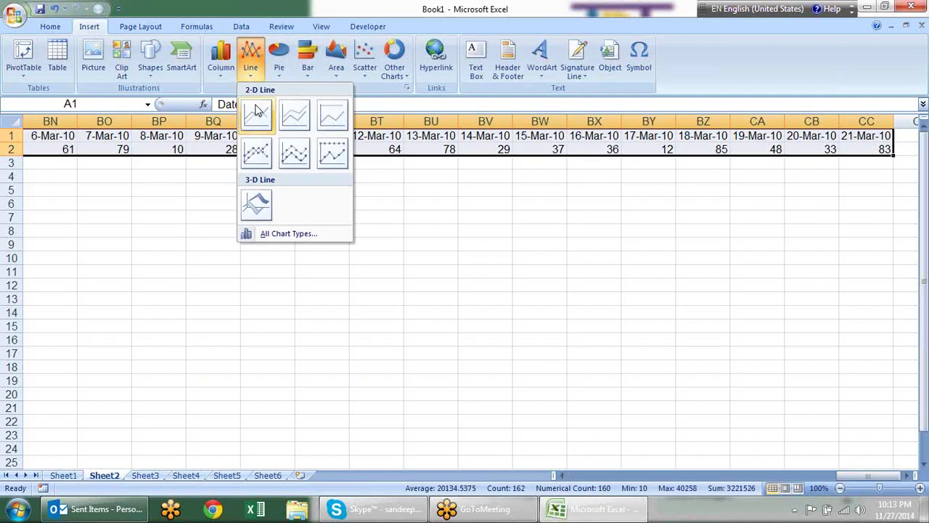
click(257, 114)
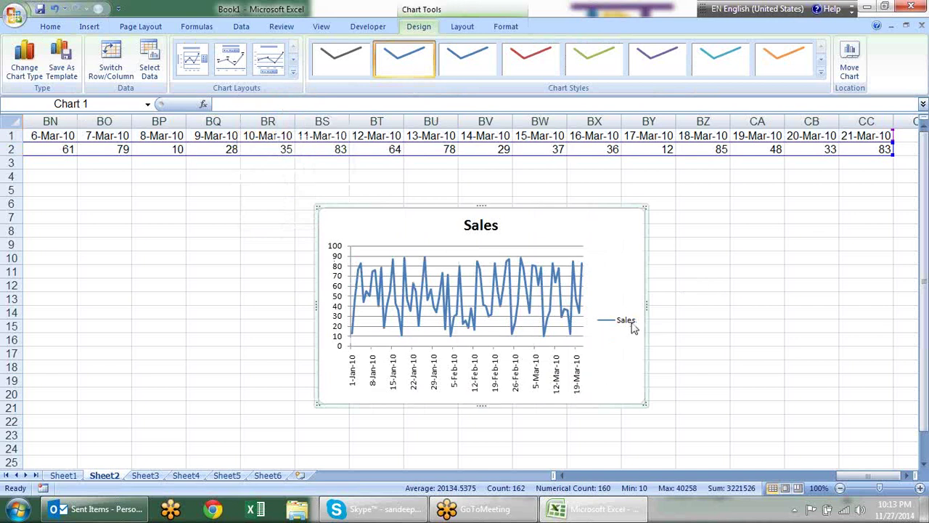
drag(663, 307, 752, 320)
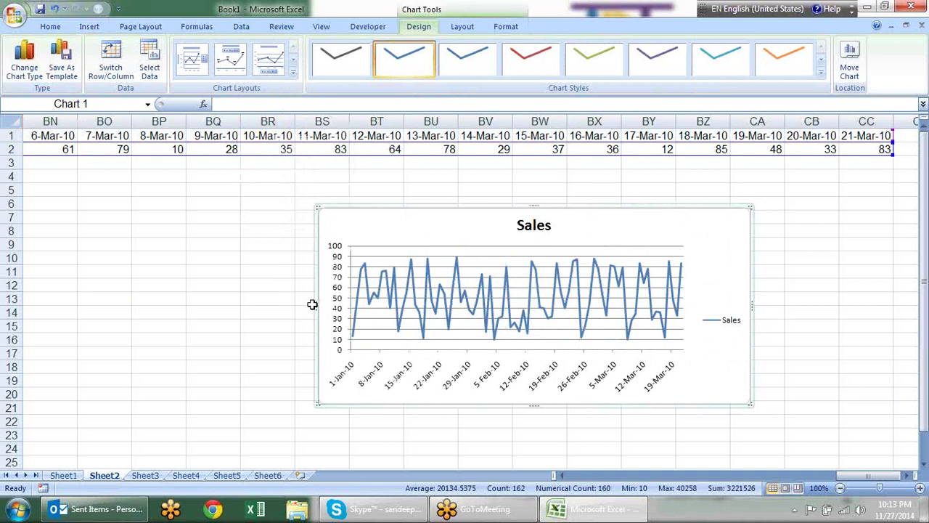
drag(312, 305, 211, 303)
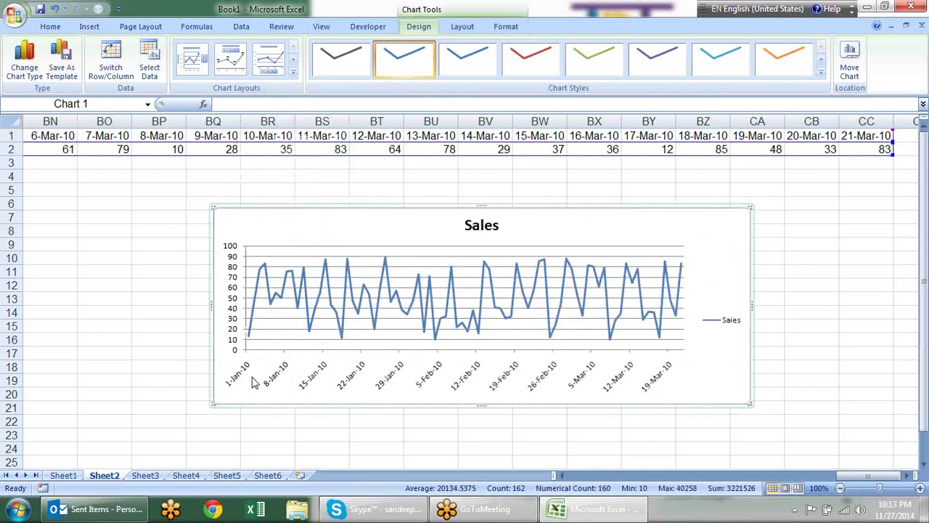
Step: Add data labels to every point of the Sales line, then reselect the chart
click(512, 320)
right_click(514, 322)
click(564, 403)
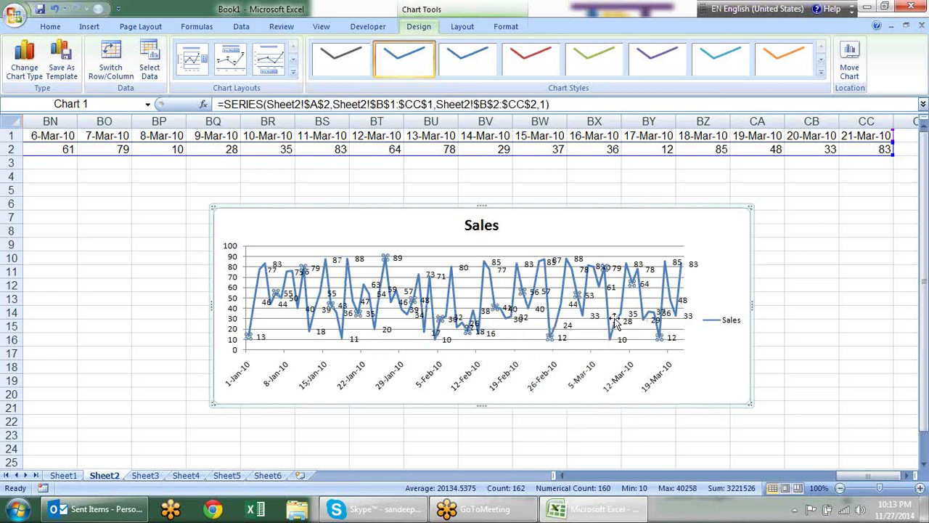
click(828, 379)
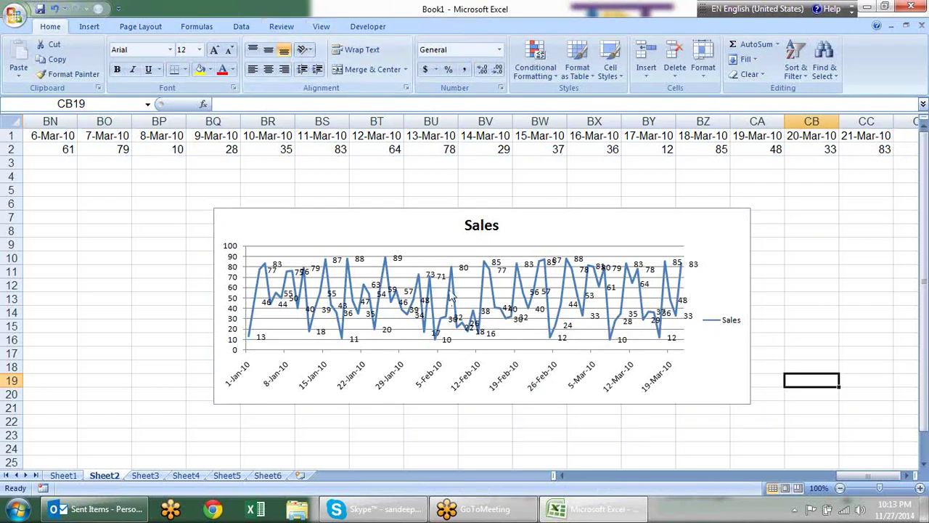
click(460, 243)
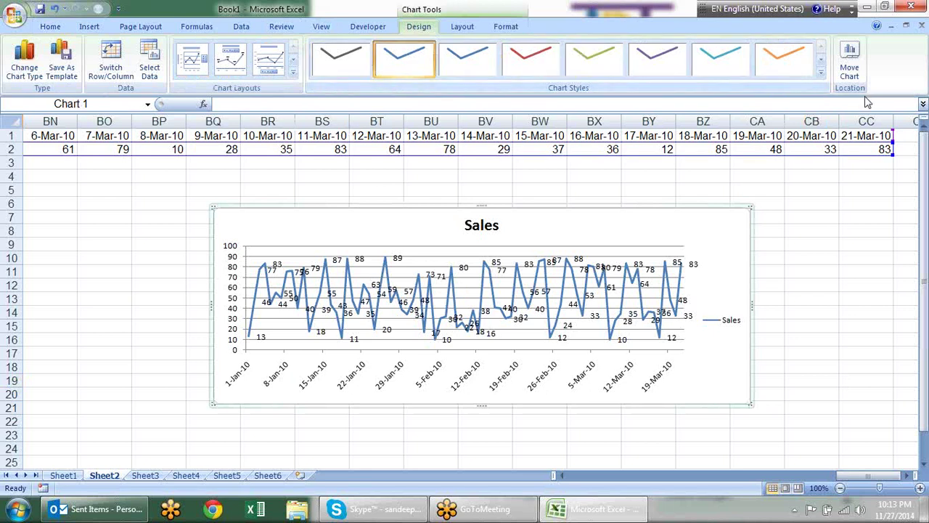
Step: Apply the thick purple line chart style and try several chart layouts
click(822, 71)
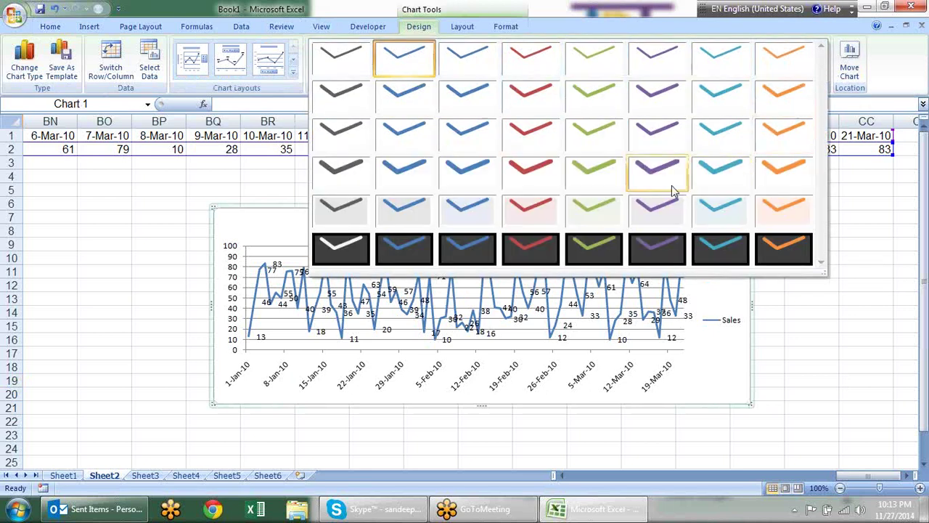
click(671, 185)
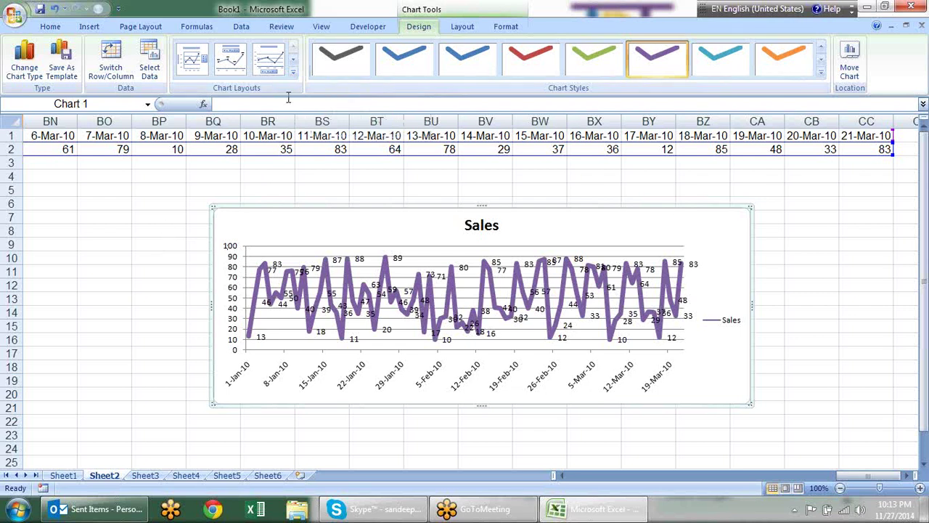
click(293, 72)
click(230, 97)
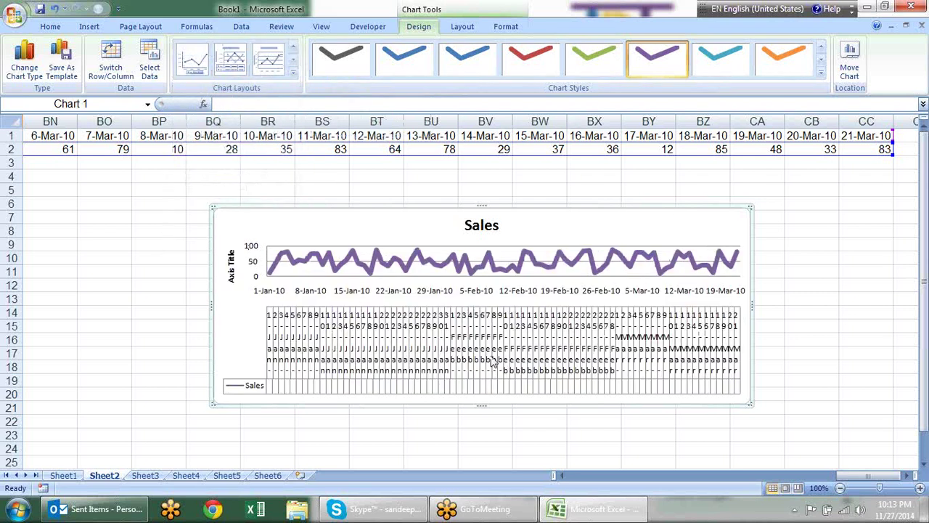
click(268, 61)
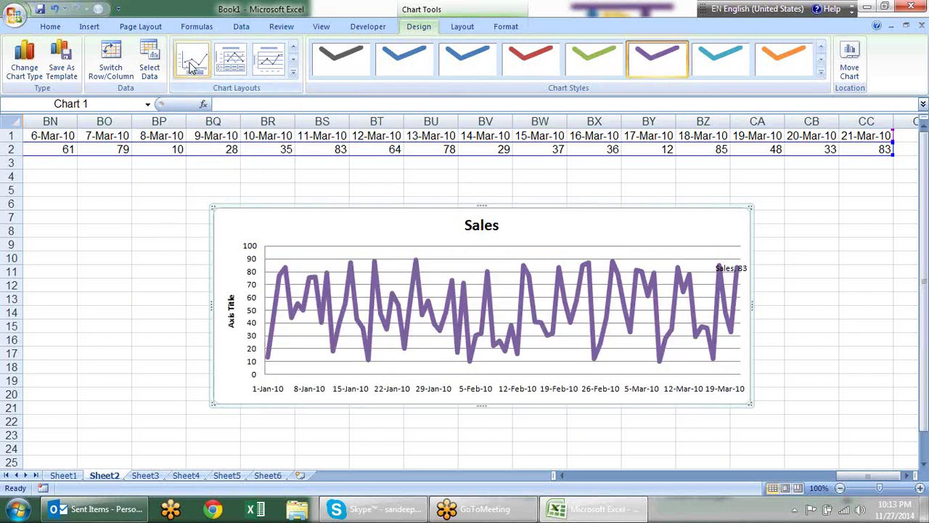
click(193, 60)
Step: Settle on Layout 1 with chart and axis titles, then return to Sheet1
click(293, 73)
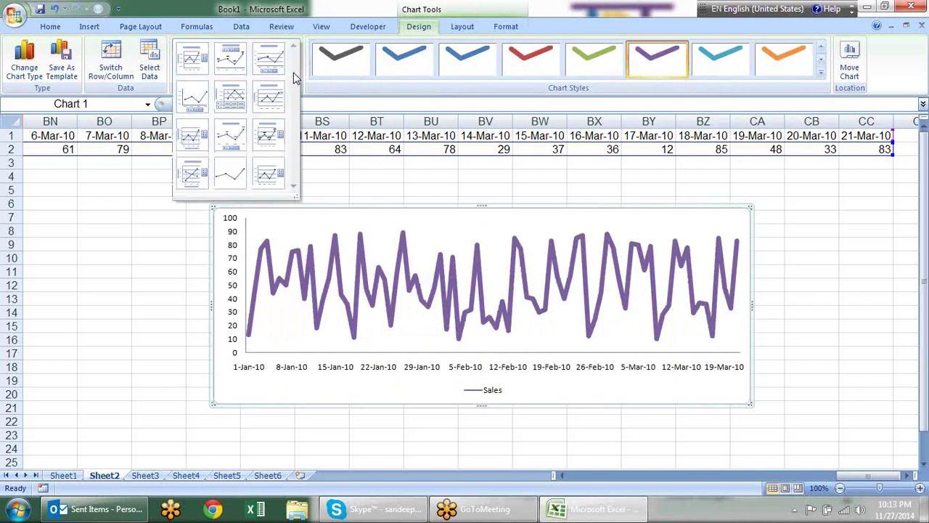
click(273, 168)
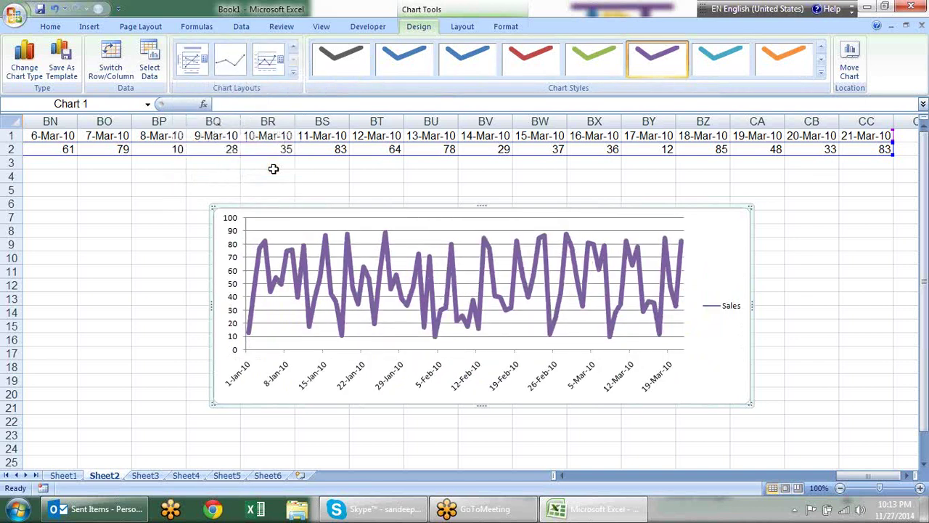
click(193, 61)
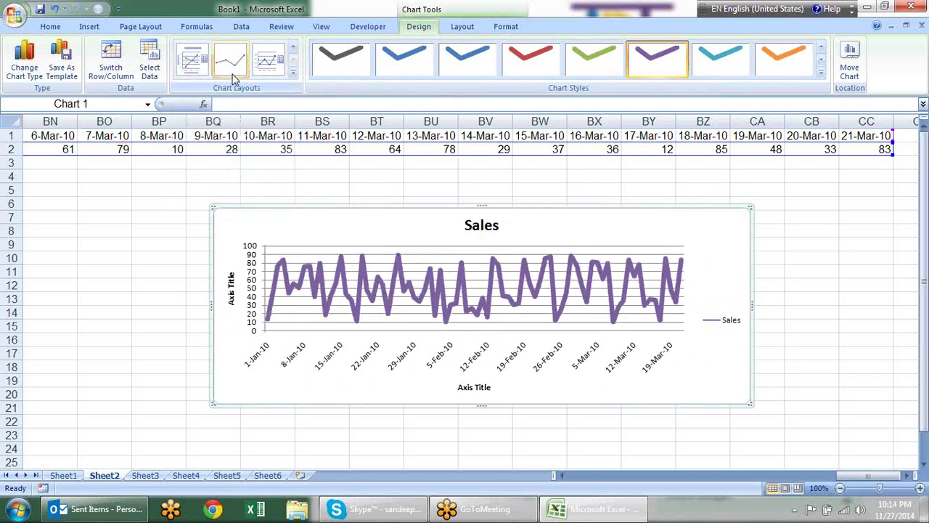
click(119, 383)
click(62, 475)
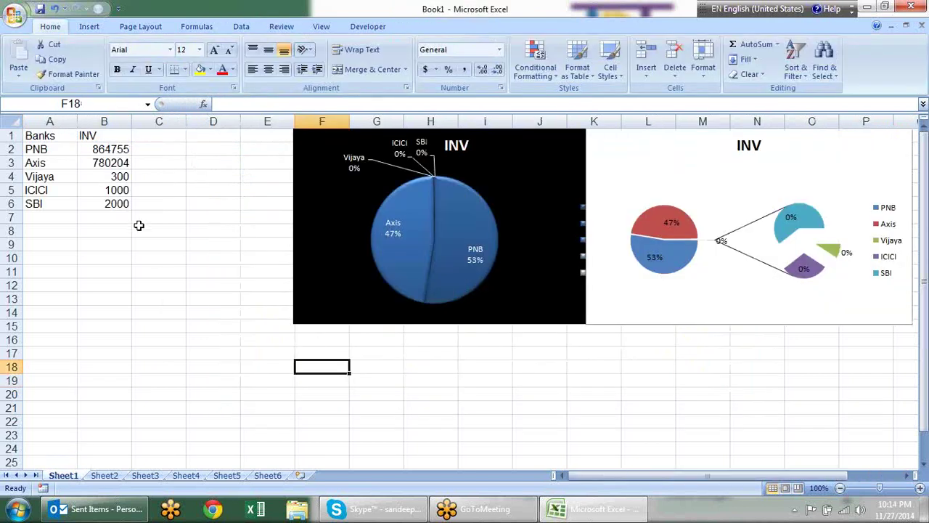
Step: Chart the Banks and INV table A1:B6 as a clustered column chart and move it left
drag(54, 138, 120, 204)
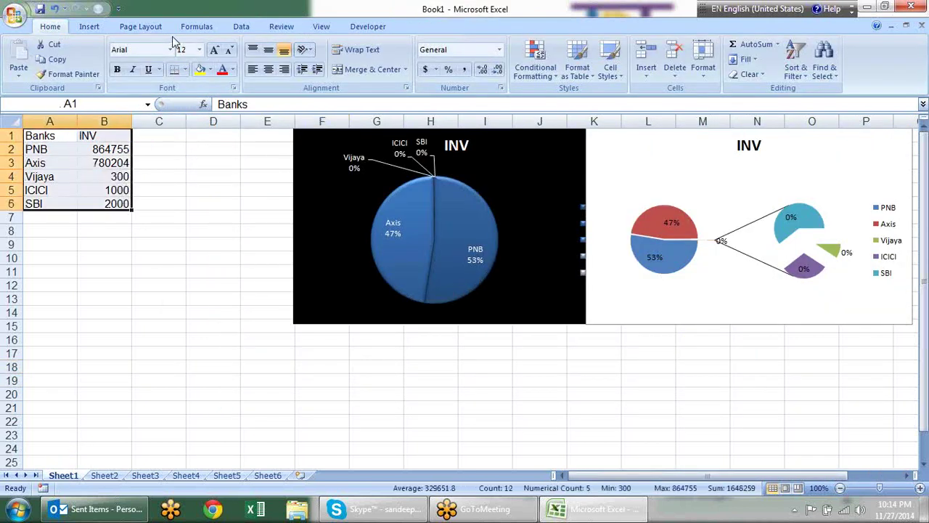
click(89, 26)
click(222, 59)
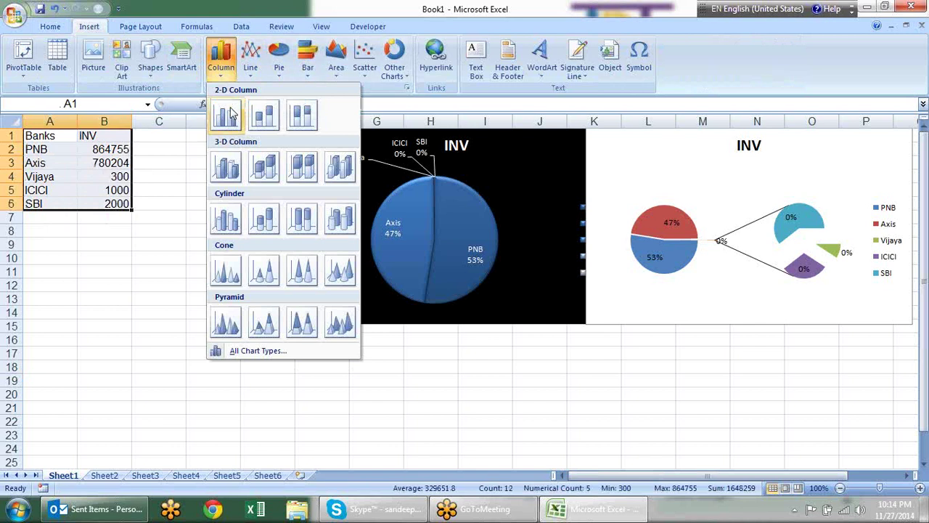
click(227, 114)
drag(460, 212, 330, 208)
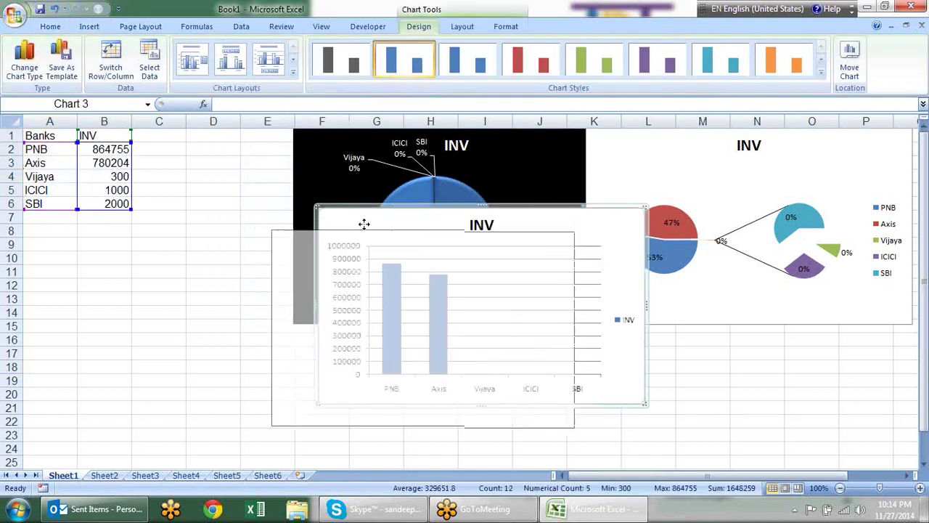
click(293, 69)
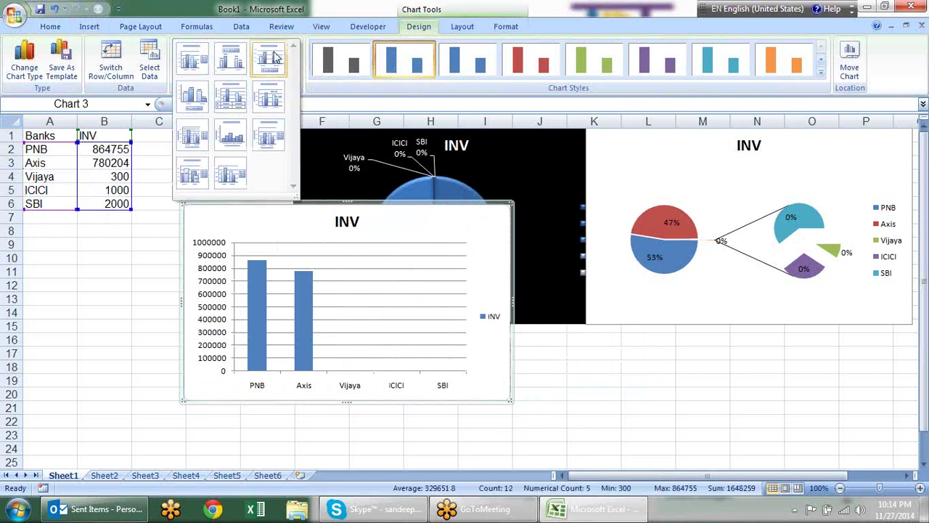
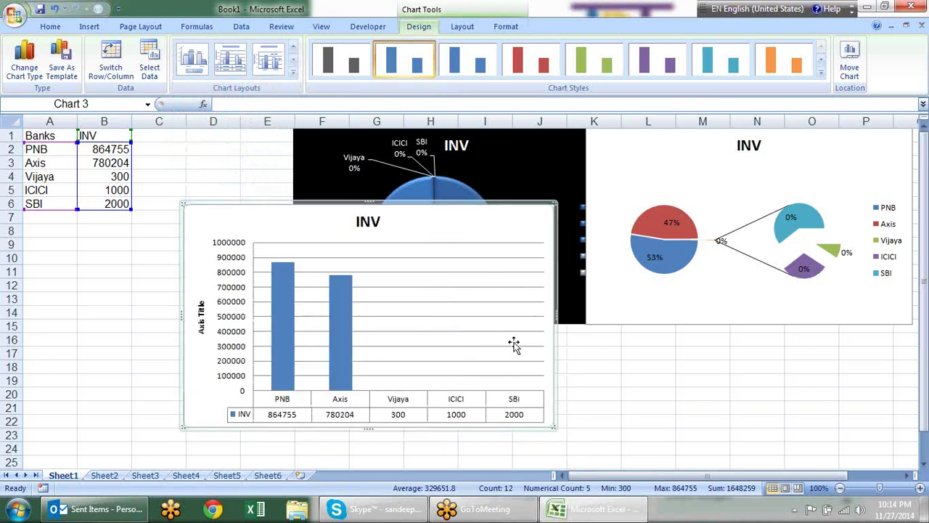
Step: Select and deselect the INV column chart on Sheet1
click(616, 376)
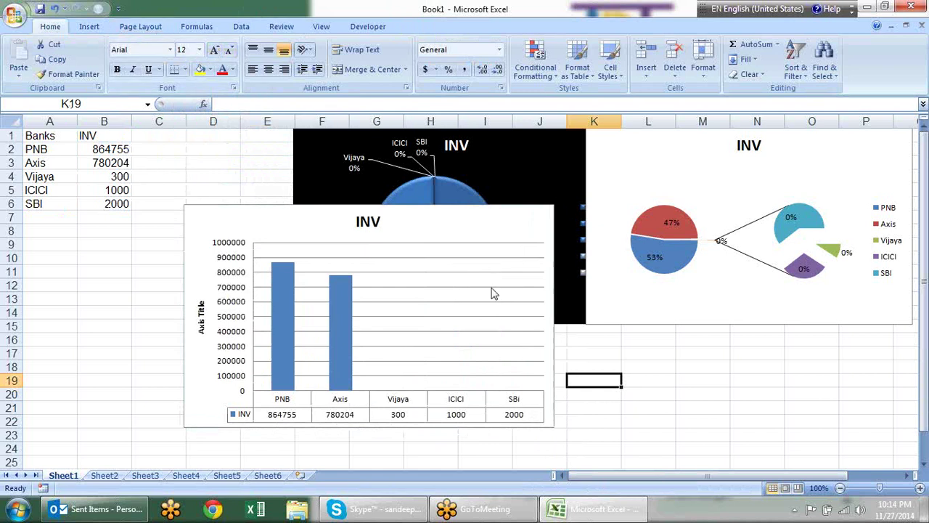
click(514, 296)
click(419, 26)
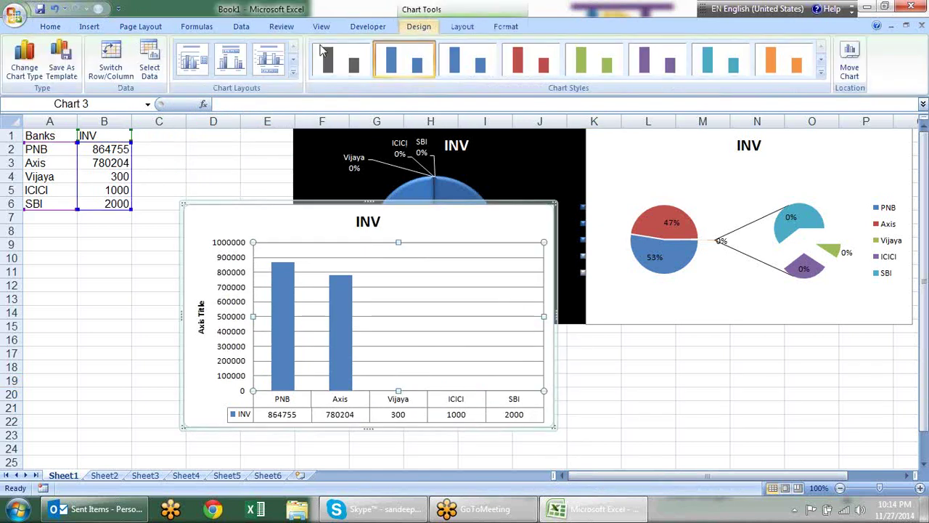
click(684, 398)
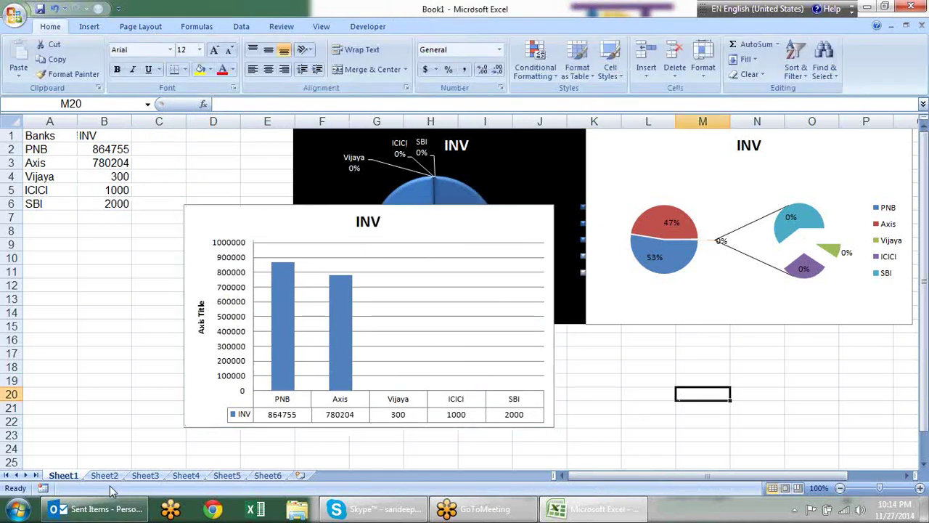
Step: Flip between Sheet1, Sheet2 and Sheet3, ending on the empty Sheet3
click(109, 476)
click(145, 476)
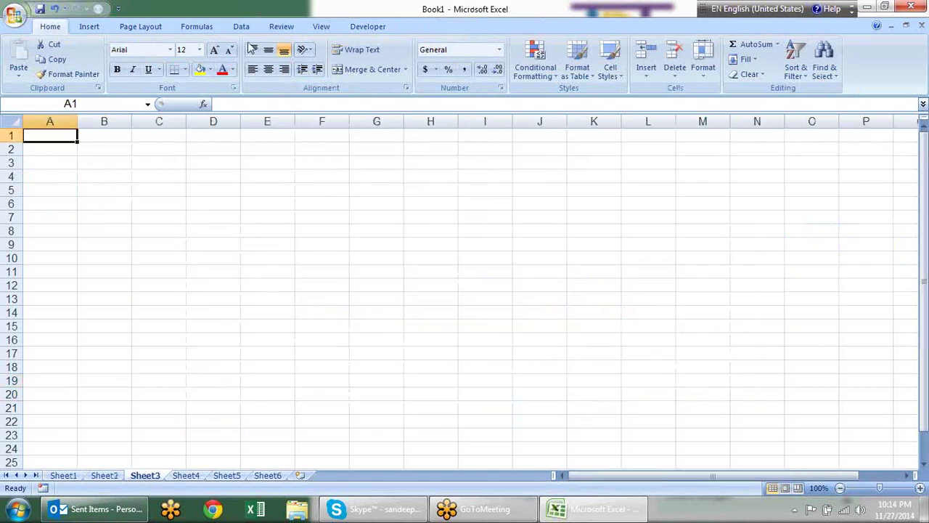
click(87, 26)
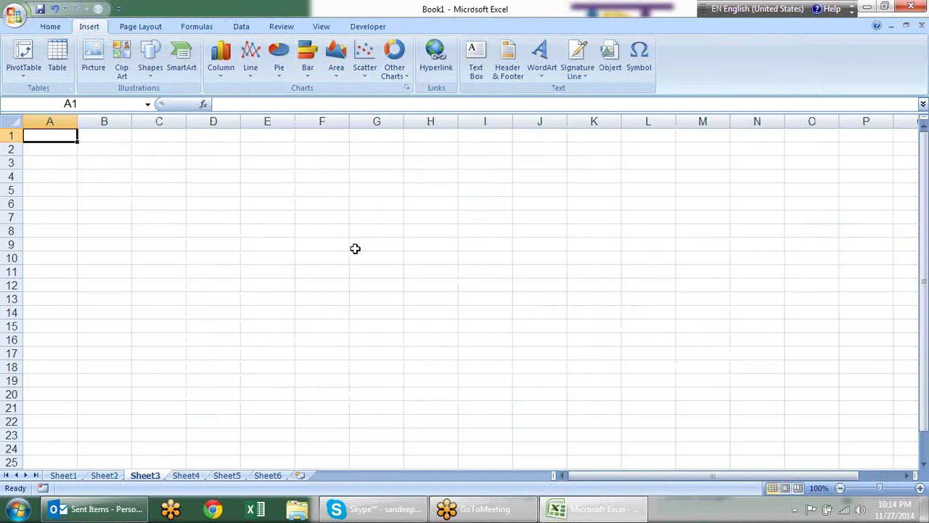
click(102, 479)
click(78, 479)
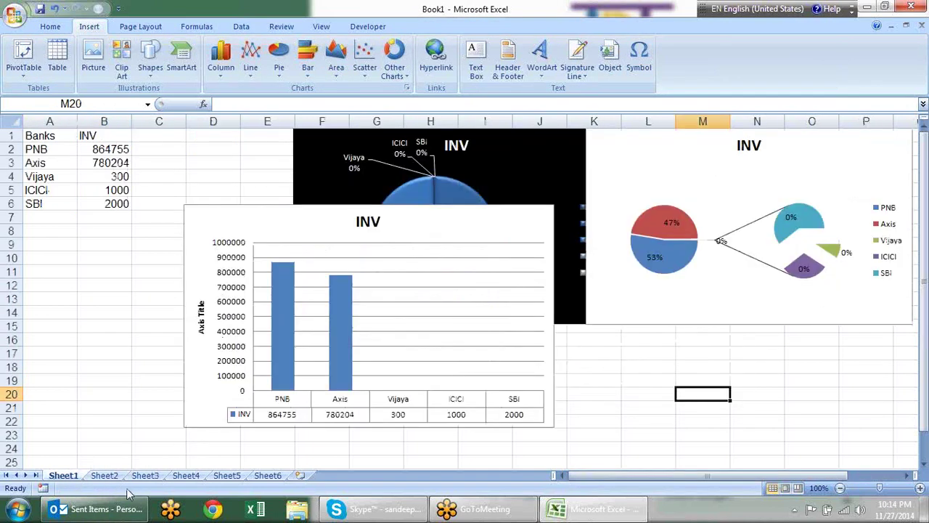
click(106, 477)
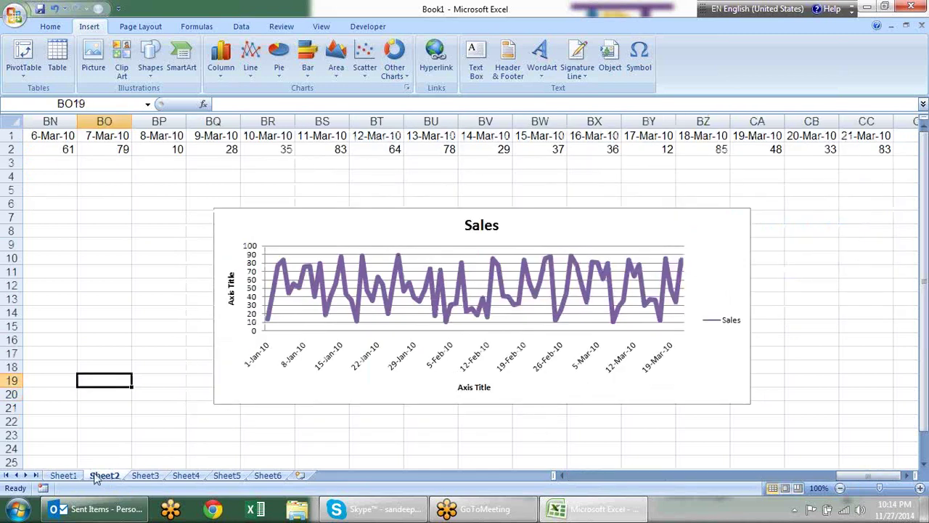
click(69, 477)
click(138, 478)
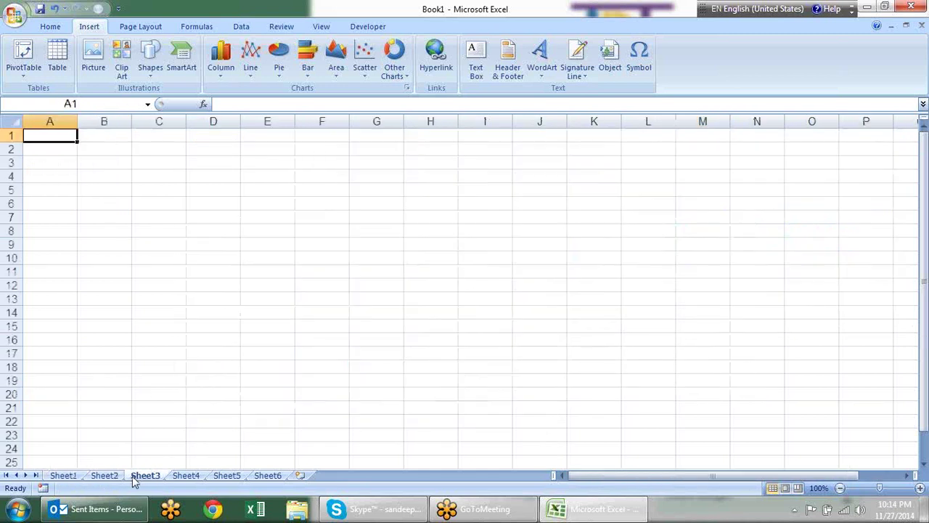
click(105, 475)
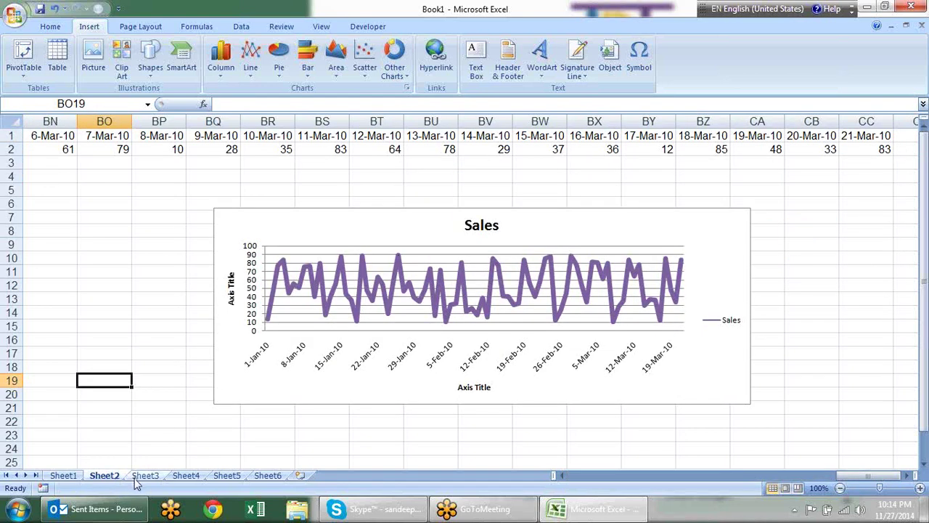
click(138, 477)
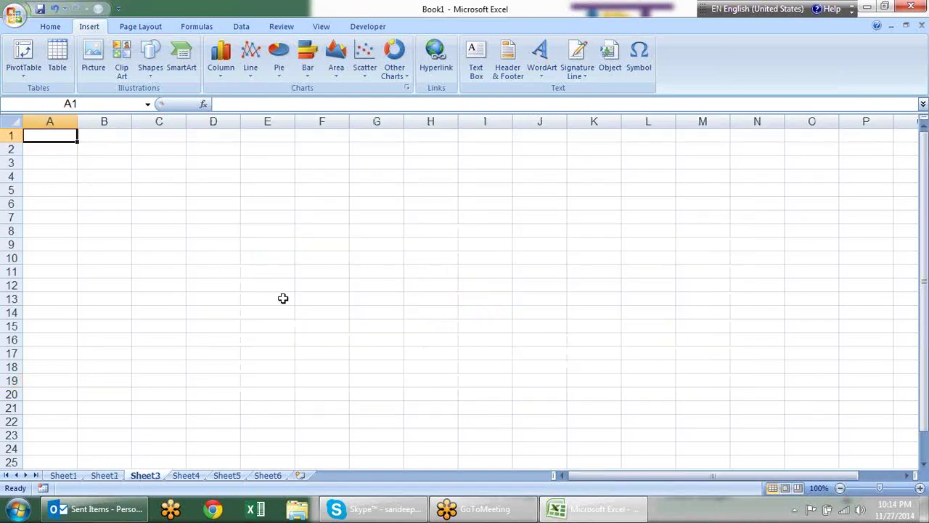
Step: Enter the Name heading in A1 and four sample names in A2:A5
text(Name)
key(Return)
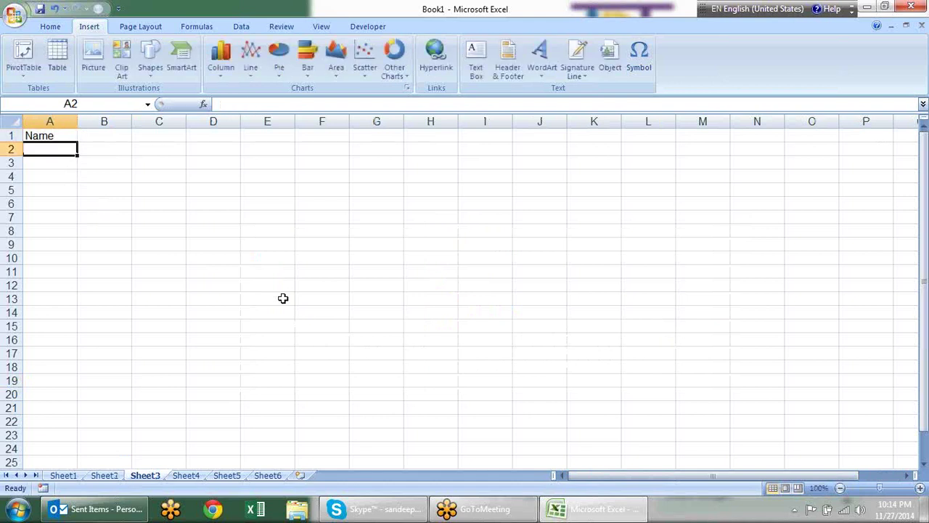
text(sandeep)
key(Return)
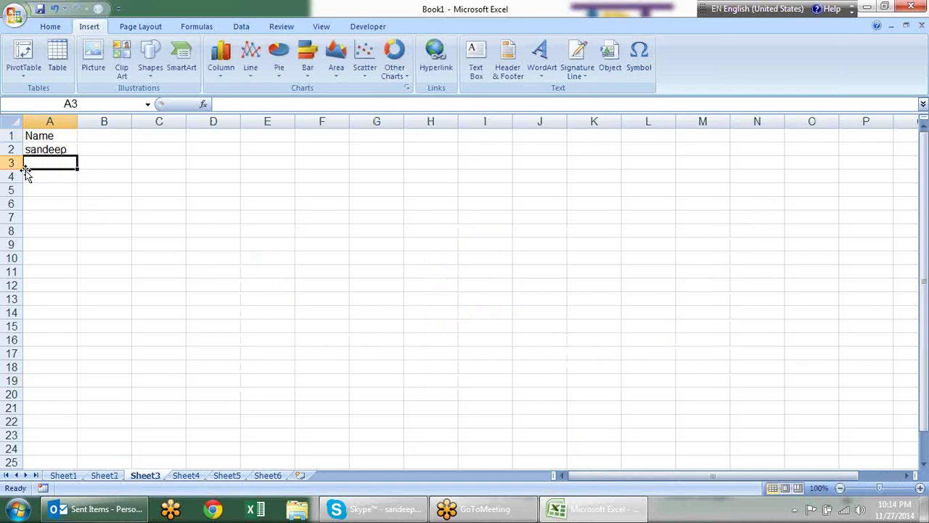
click(69, 151)
mouse_move(79, 153)
mouse_down()
mouse_move(87, 260)
mouse_move(85, 213)
mouse_up()
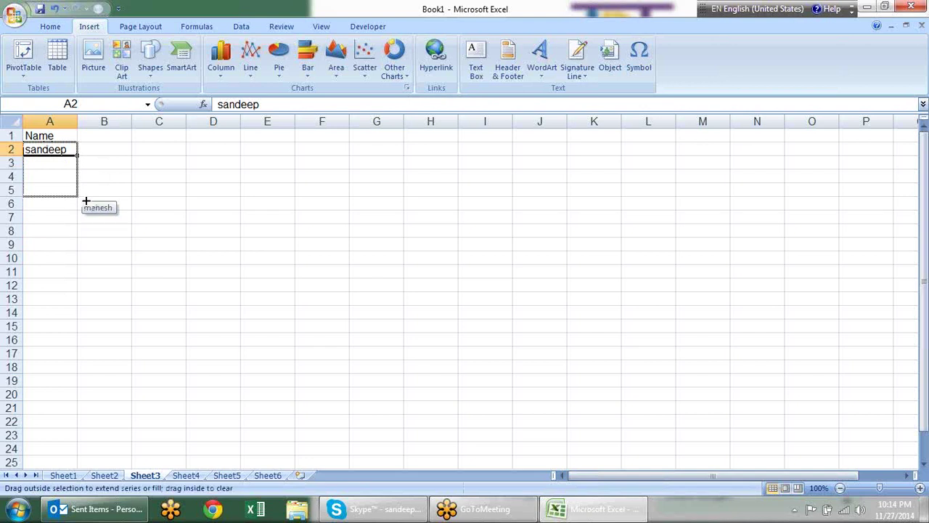
drag(86, 200, 86, 196)
Step: Add the Sales1 heading in B1 and fill Sales1–Sales4 across to E1
click(128, 144)
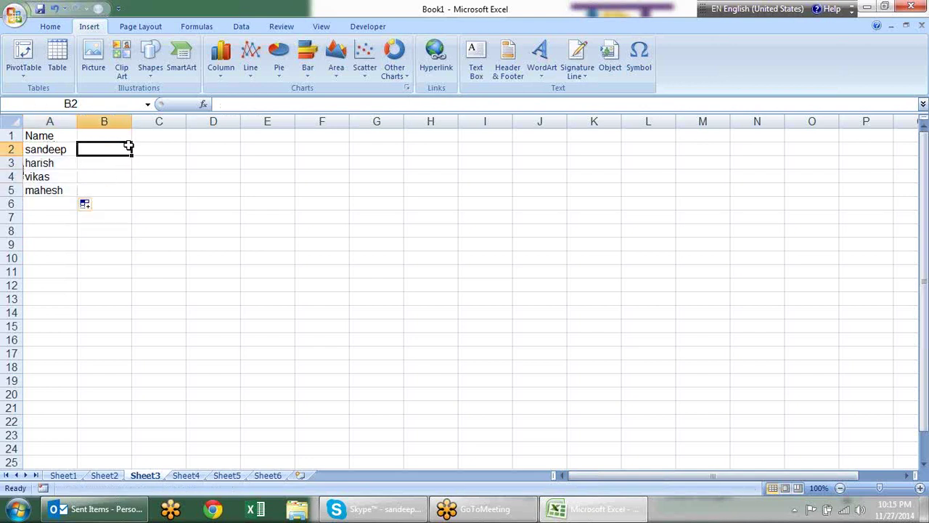
click(119, 138)
text(Sales1)
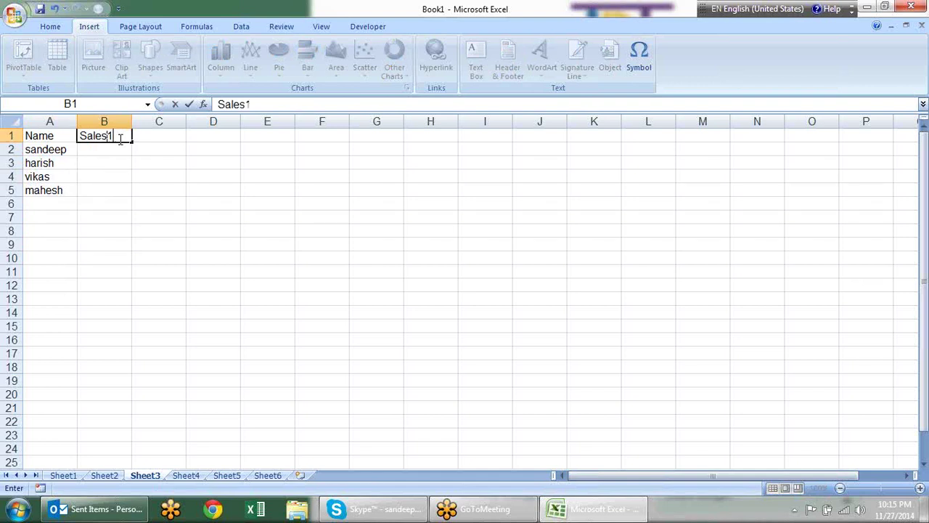
key(Return)
click(121, 138)
drag(132, 141, 285, 164)
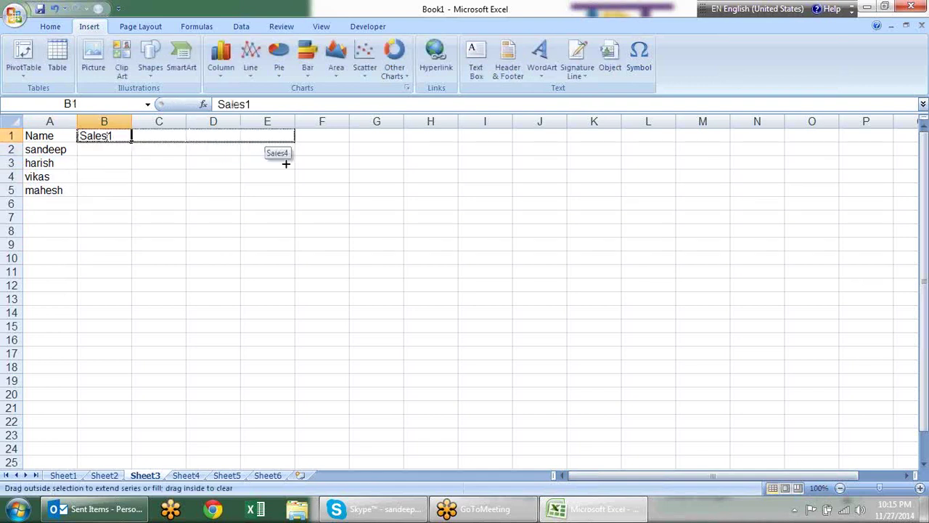
Step: Fill B2:E5 with =RANDBETWEEN(10,90) in one go with Ctrl+Enter
drag(107, 149, 245, 186)
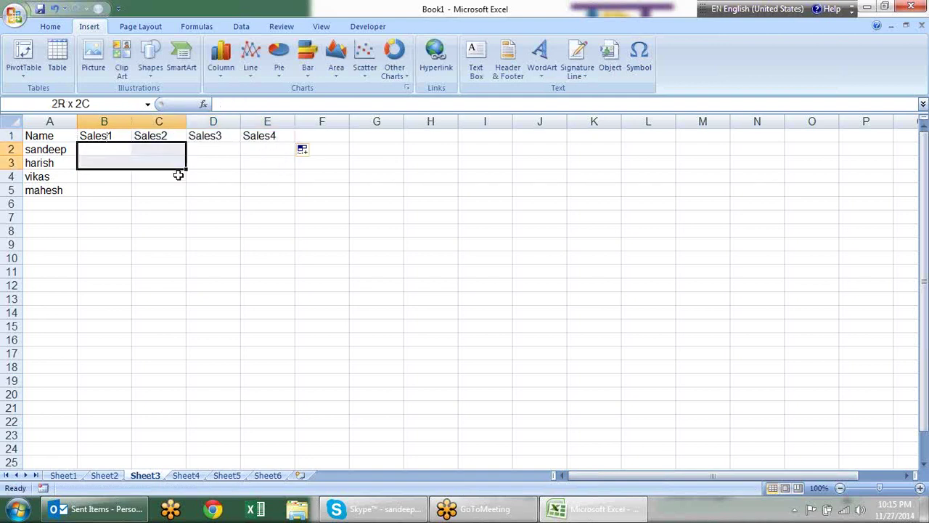
text(=ra)
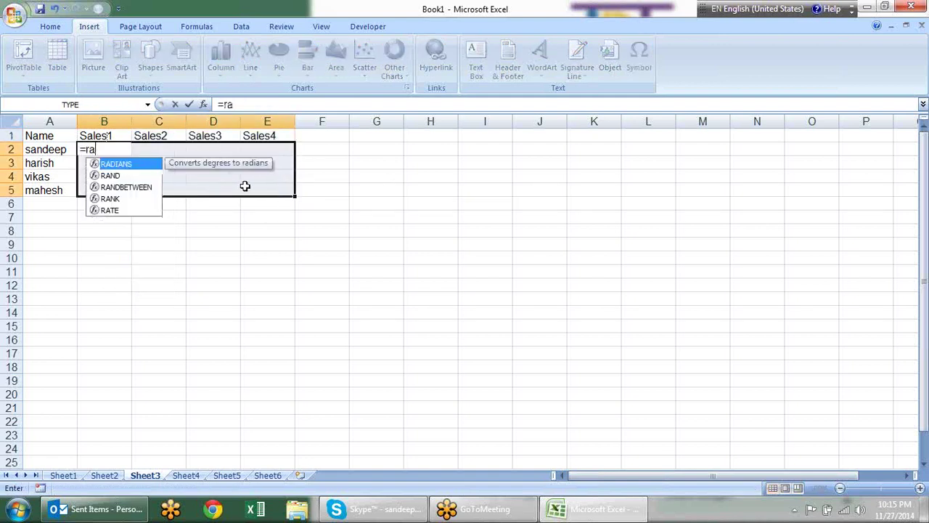
key(Down)
key(Down)
key(Tab)
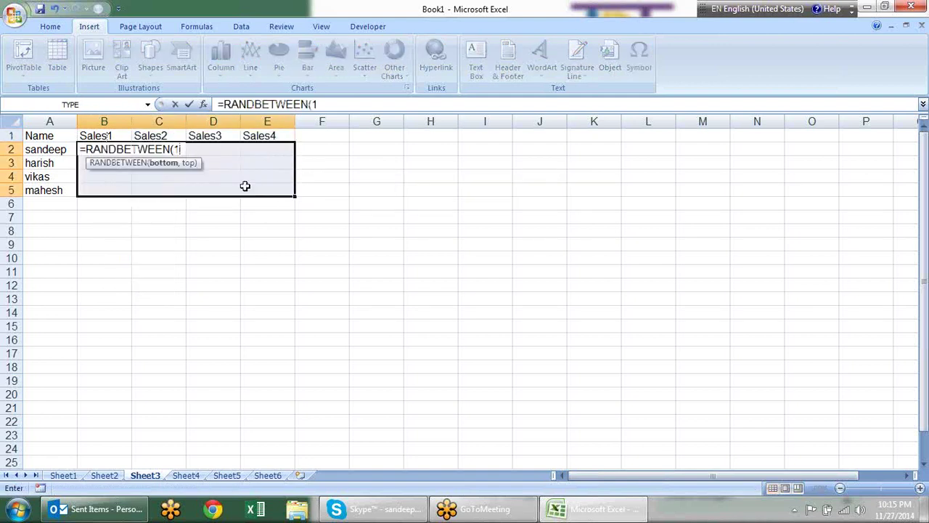
text(0,90)
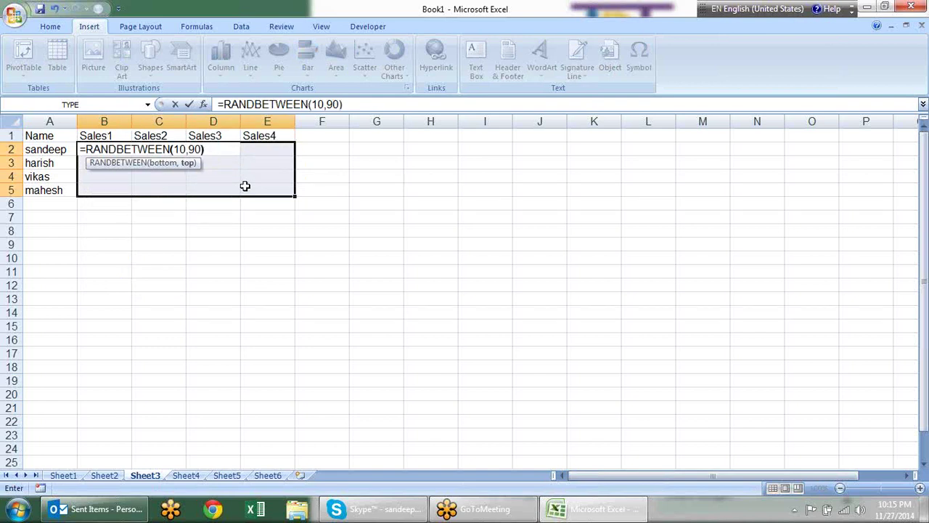
key(ctrl+Return)
Step: Convert the random figures in B2:E5 to fixed numbers with Paste Special Values
key(ctrl+c)
key(alt+e)
key(s)
key(v)
key(Return)
key(Escape)
click(256, 285)
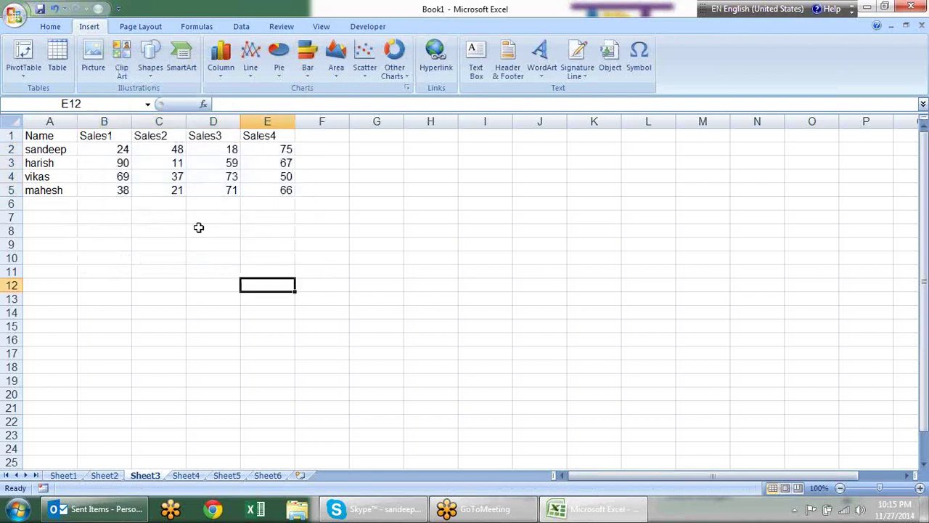
click(95, 161)
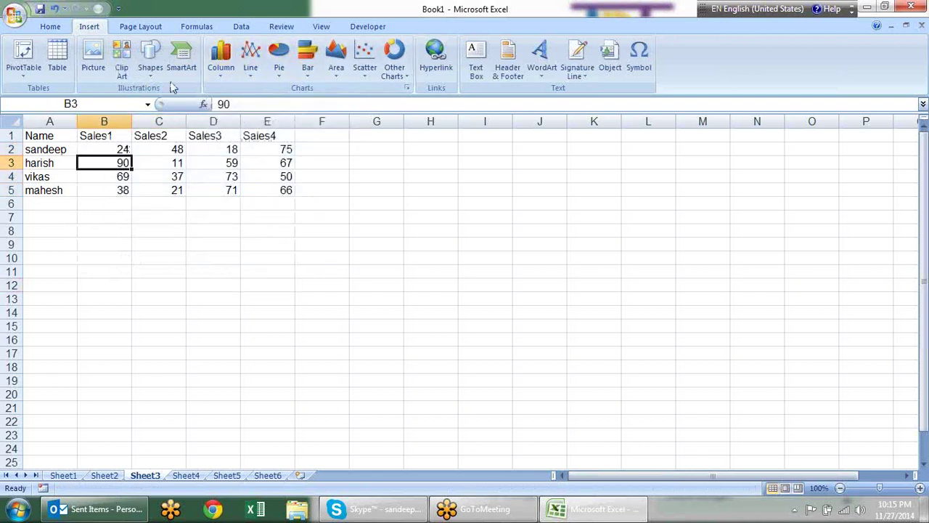
Step: Insert a 2-D clustered column chart of the sales table and nudge it beside the data
click(220, 71)
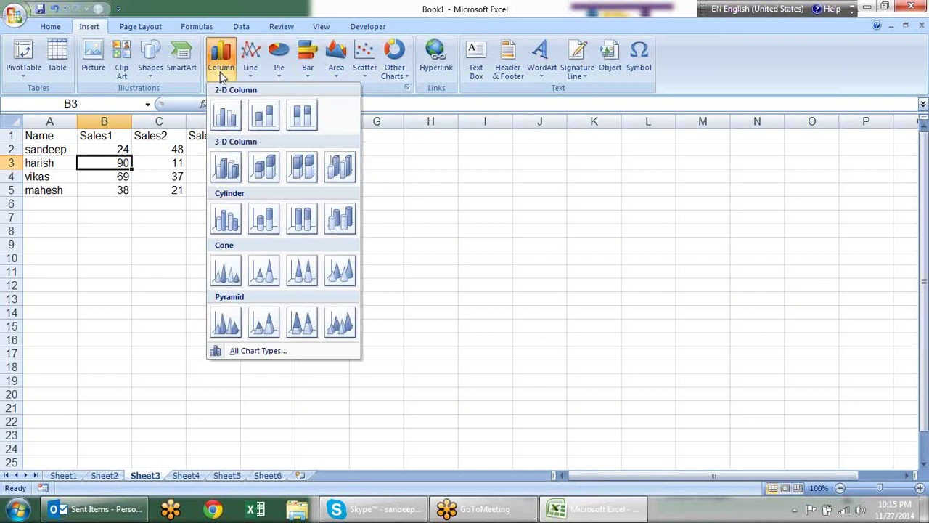
click(226, 115)
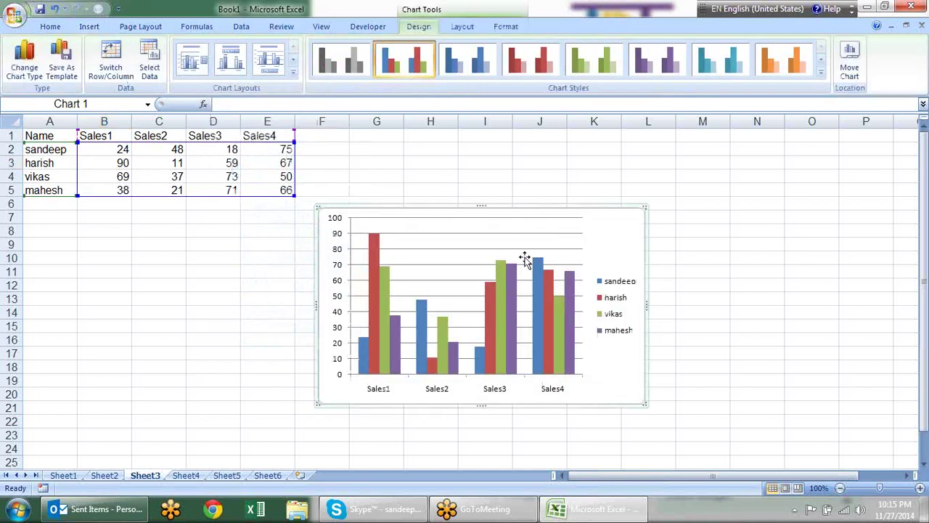
drag(526, 213, 536, 189)
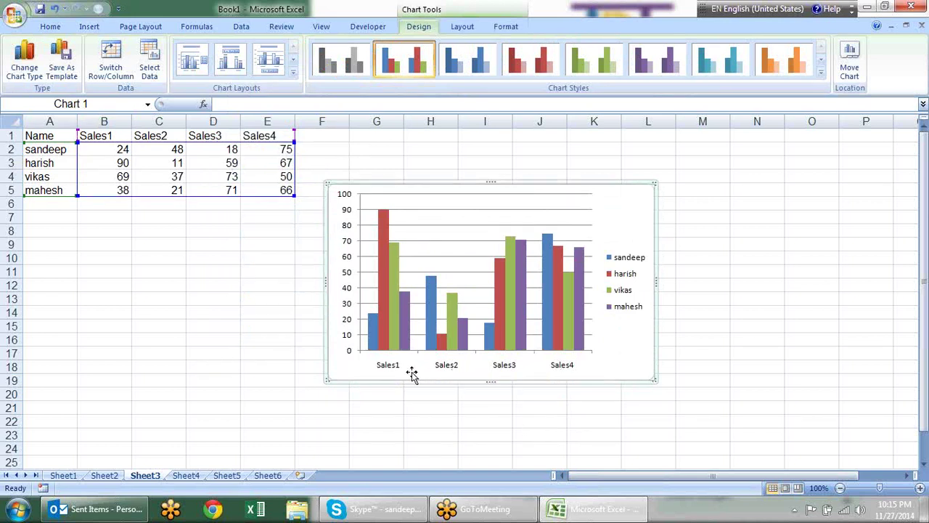
click(387, 365)
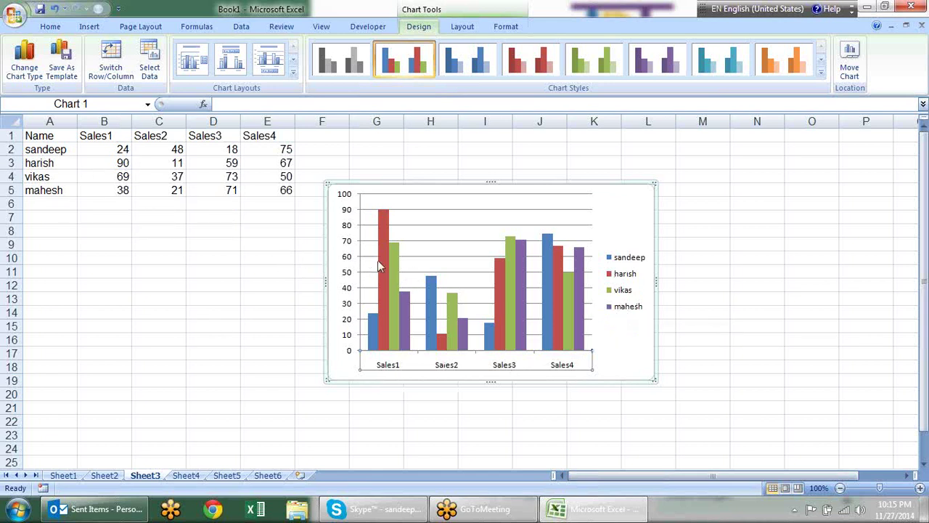
Step: Switch row/column to put names on the axis, inspect each Sales series, then switch back
click(125, 68)
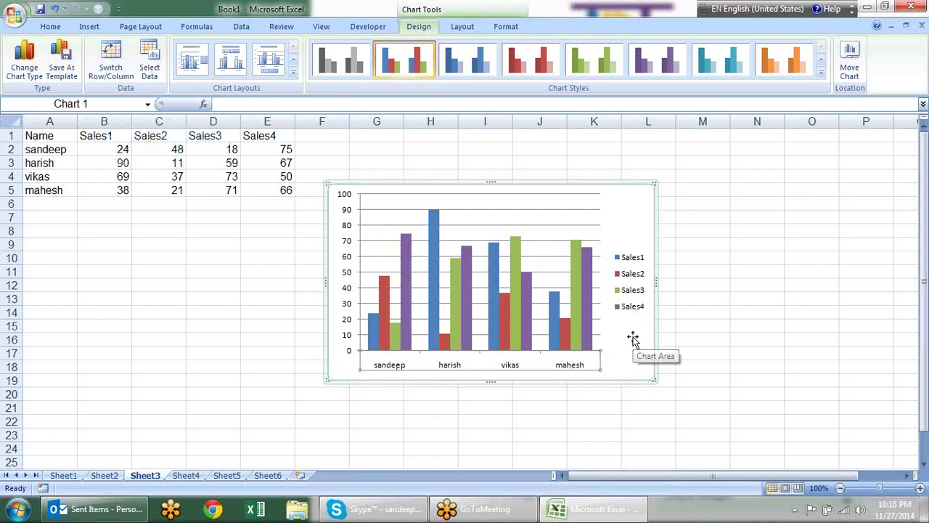
click(407, 291)
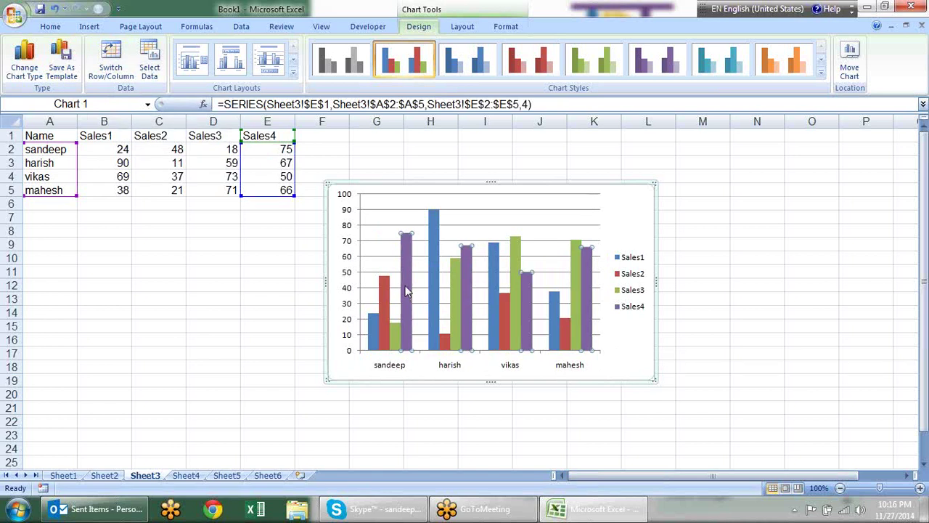
click(384, 309)
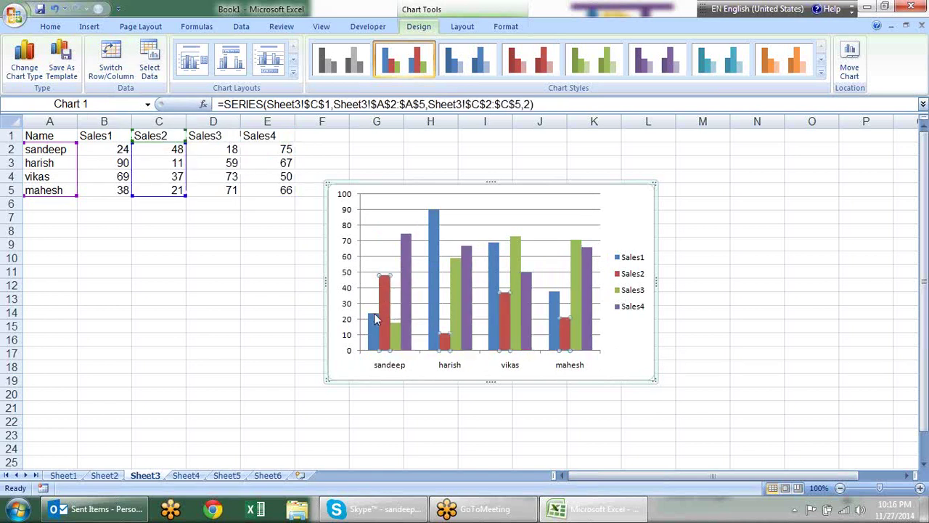
click(374, 313)
click(397, 328)
click(409, 320)
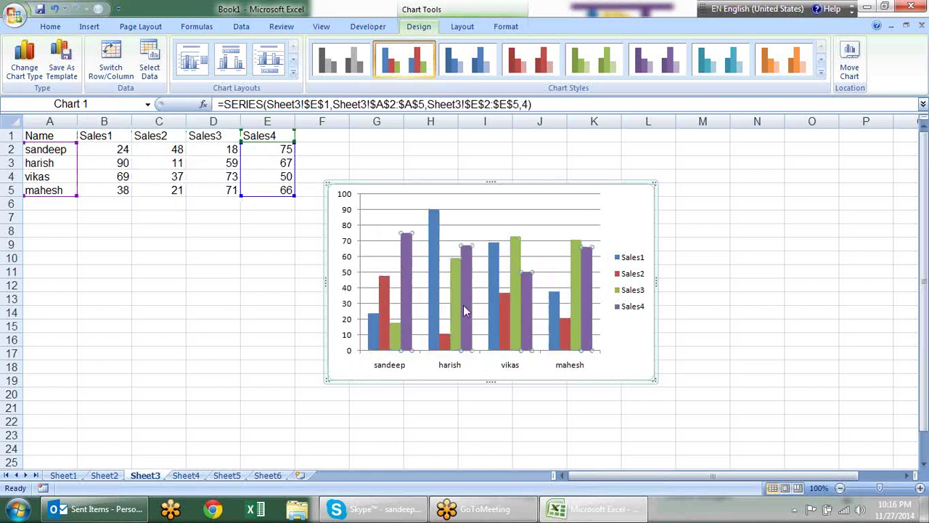
click(110, 67)
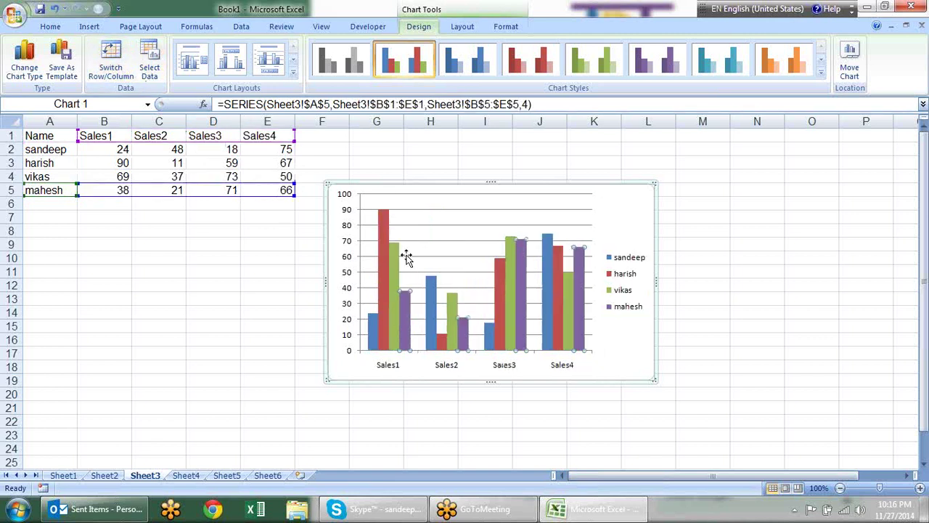
Step: Inspect the name series, then drag the whole chart up and to the right
click(383, 257)
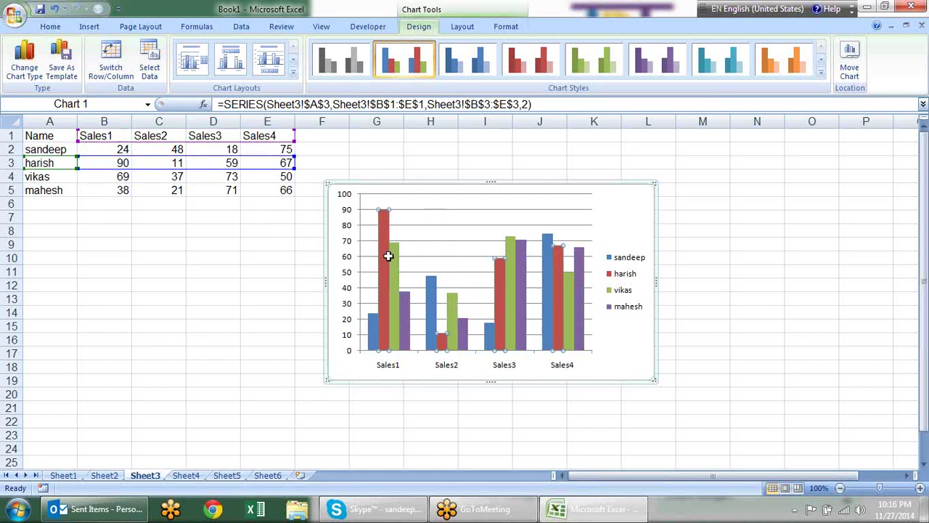
click(395, 267)
click(408, 307)
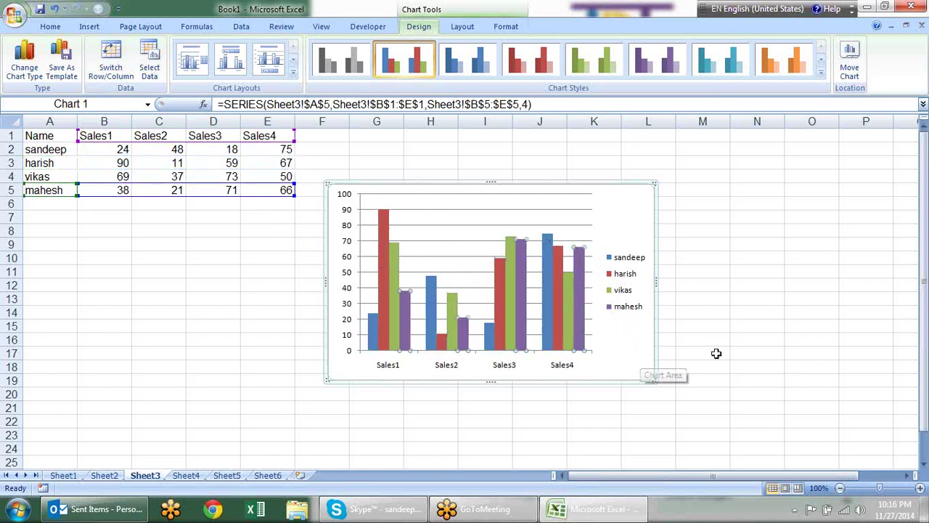
click(782, 297)
click(632, 207)
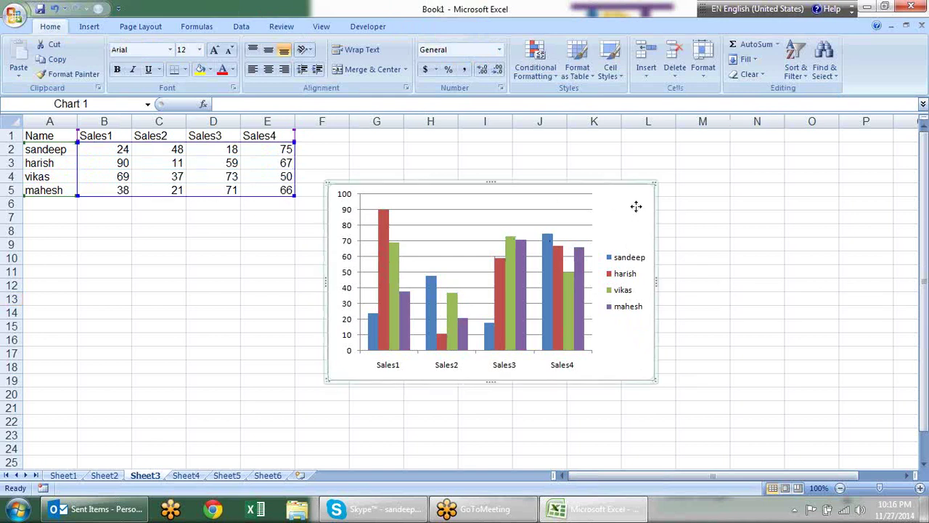
drag(606, 182, 726, 155)
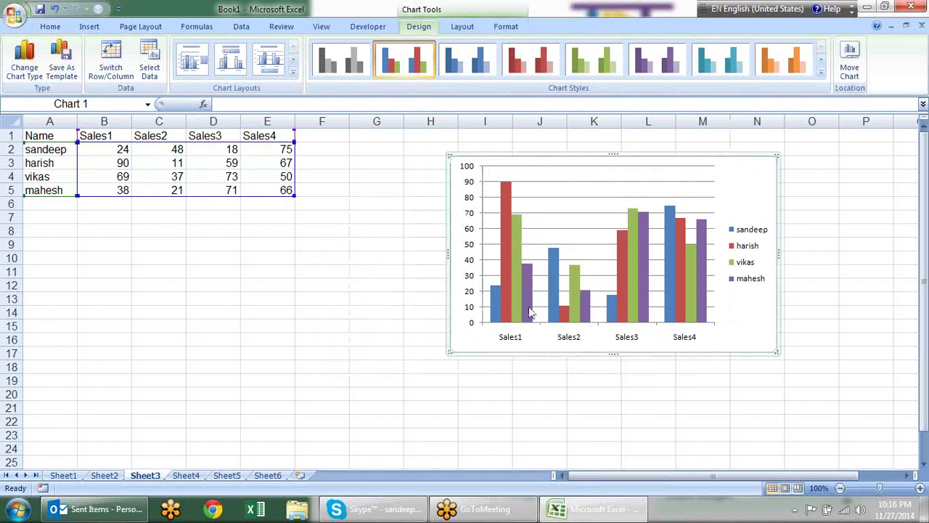
Step: Delete the sales chart and insert blank columns at C, E and G
mouse_move(553, 284)
key(Delete)
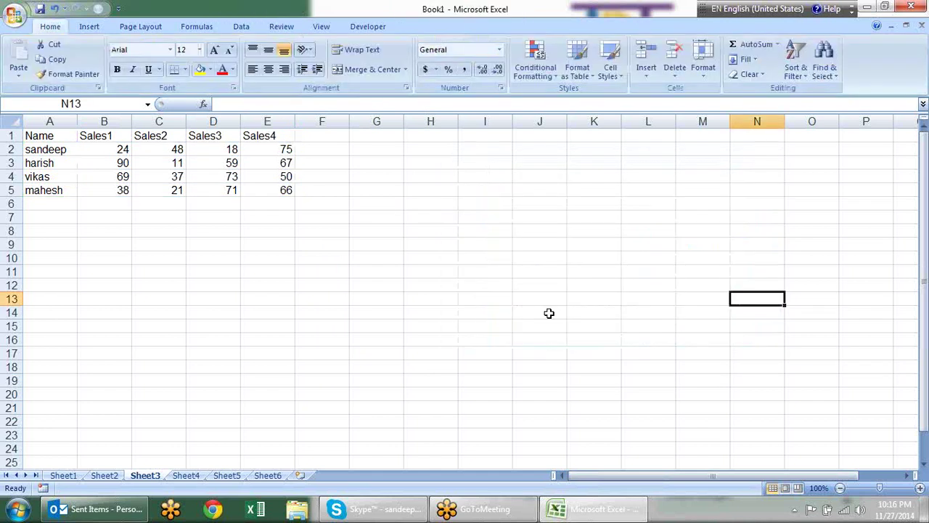
click(285, 228)
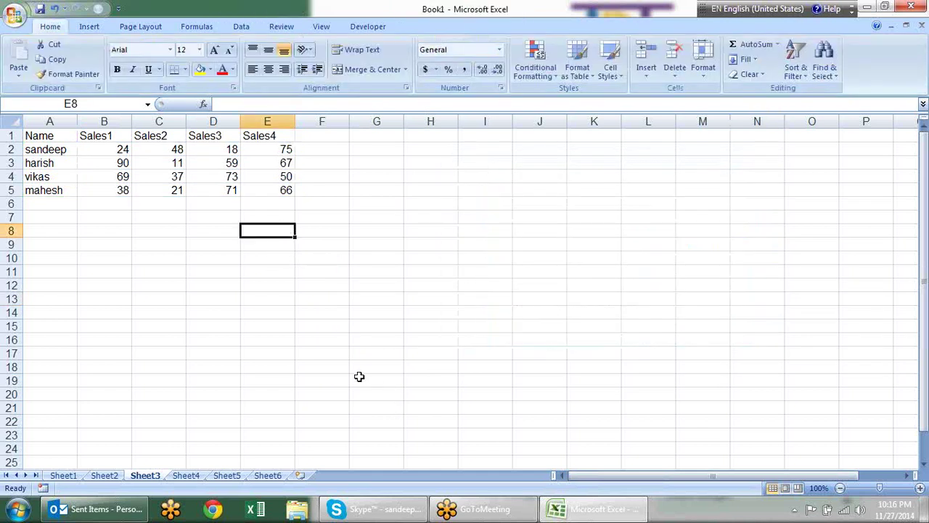
right_click(158, 121)
click(218, 190)
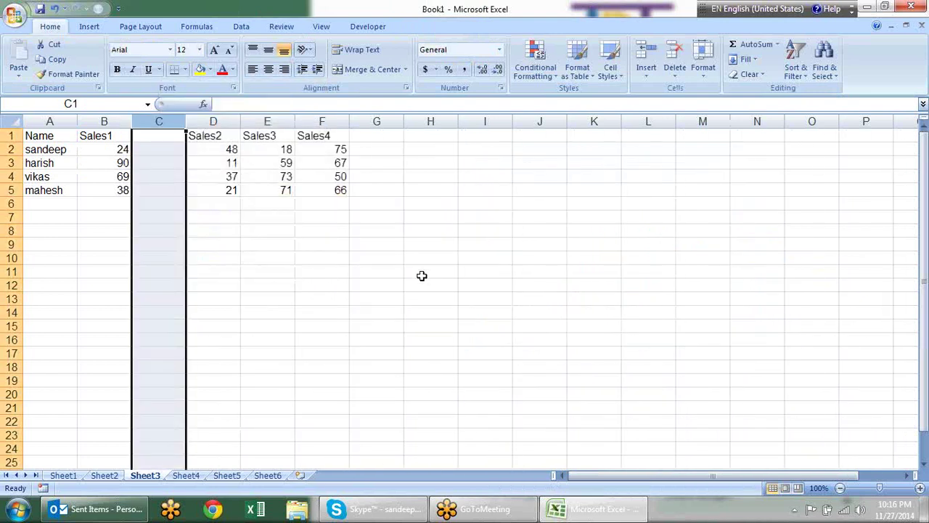
right_click(254, 121)
click(328, 190)
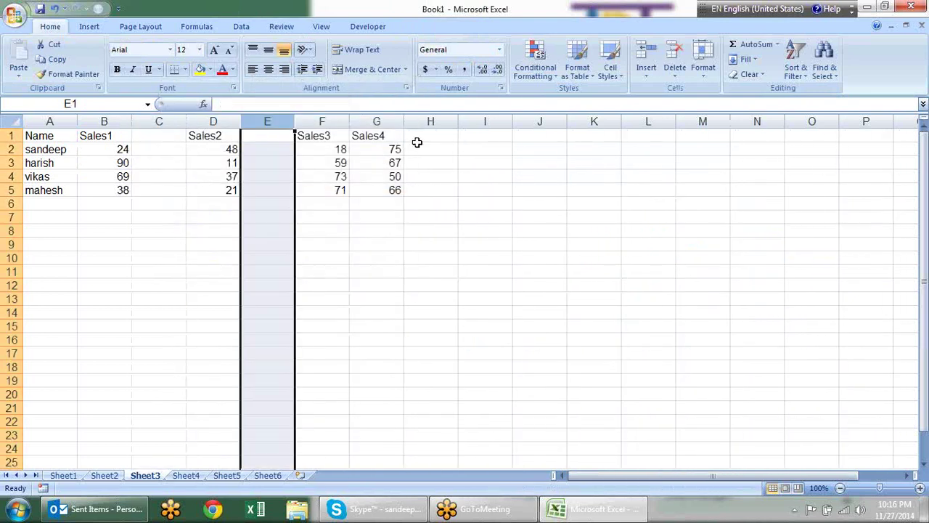
right_click(376, 121)
click(494, 196)
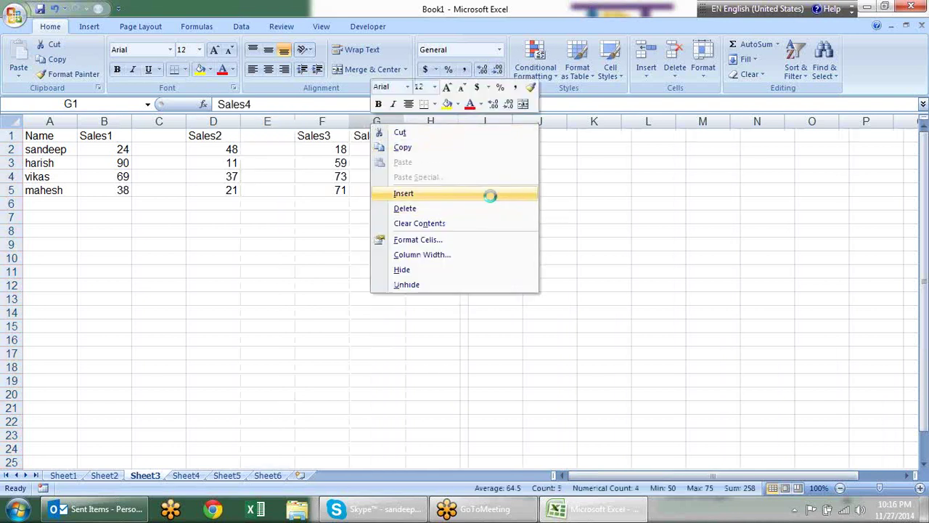
click(487, 282)
Step: Select the spread-out table A1:H5 and browse the Insert tab's chart options
drag(135, 148, 172, 229)
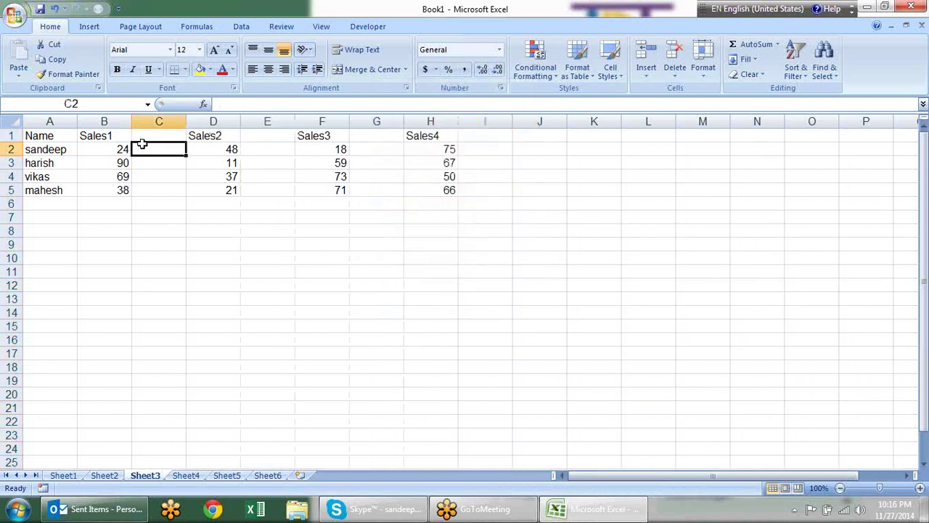
click(359, 369)
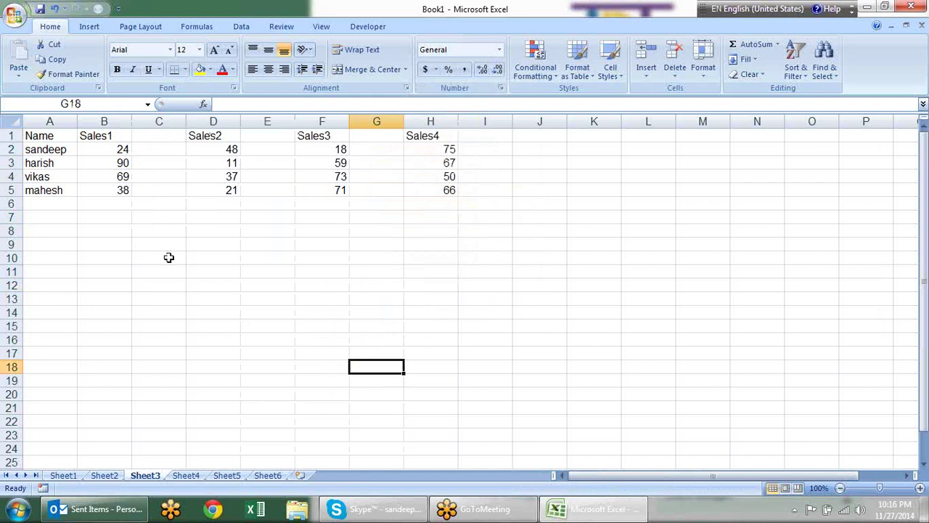
drag(64, 138, 454, 191)
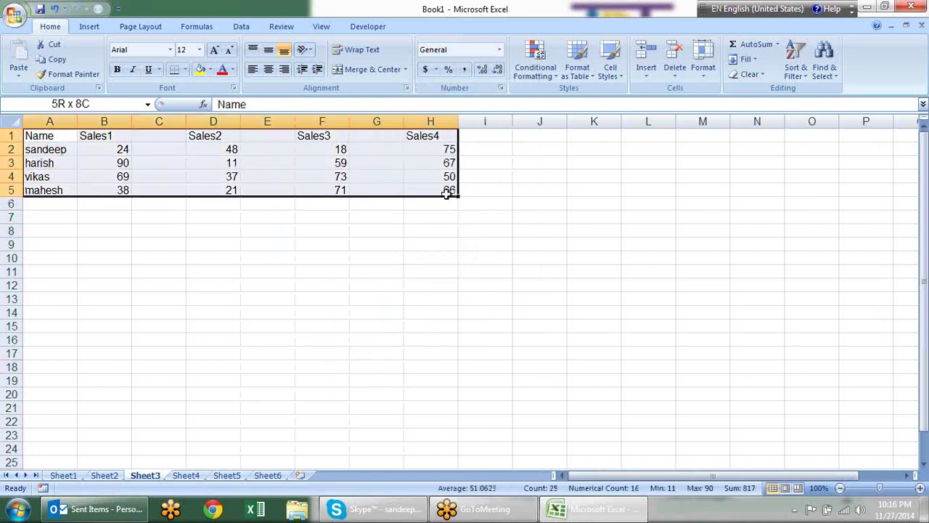
click(102, 25)
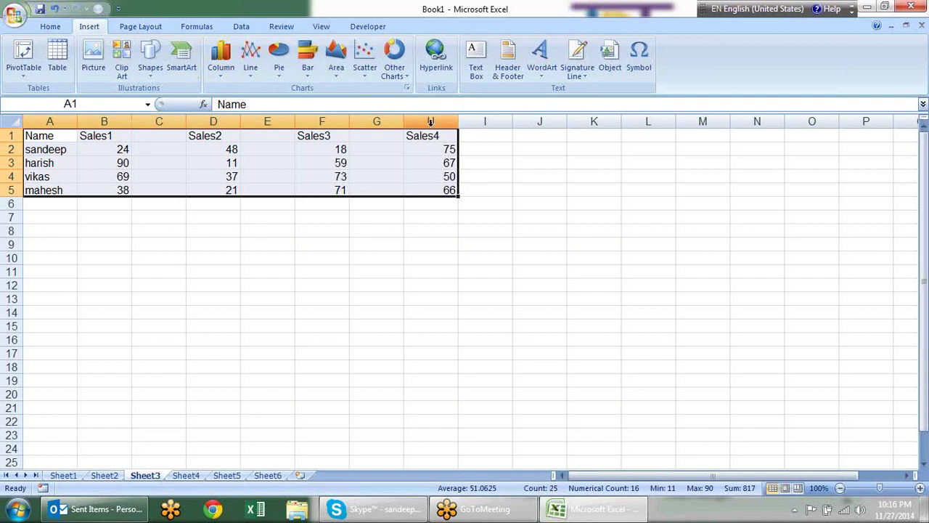
drag(715, 325, 703, 241)
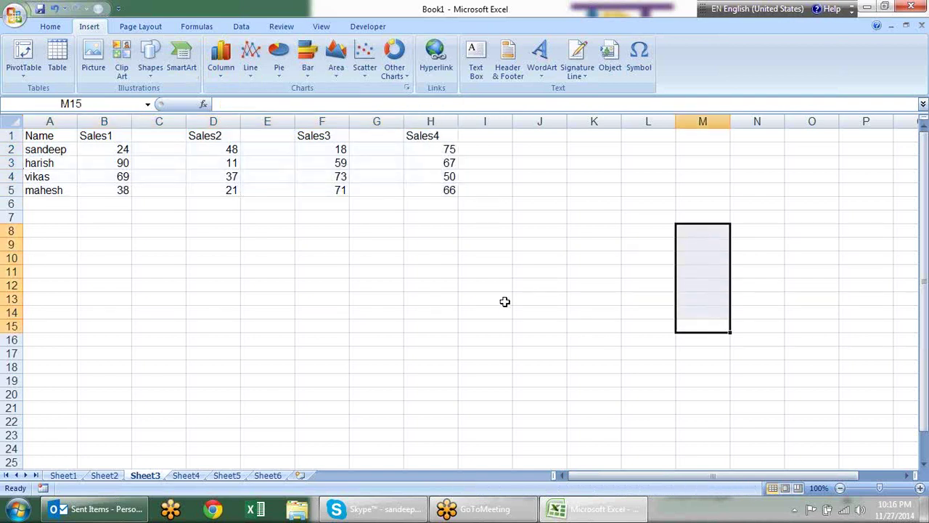
click(539, 121)
drag(537, 136, 517, 195)
click(501, 261)
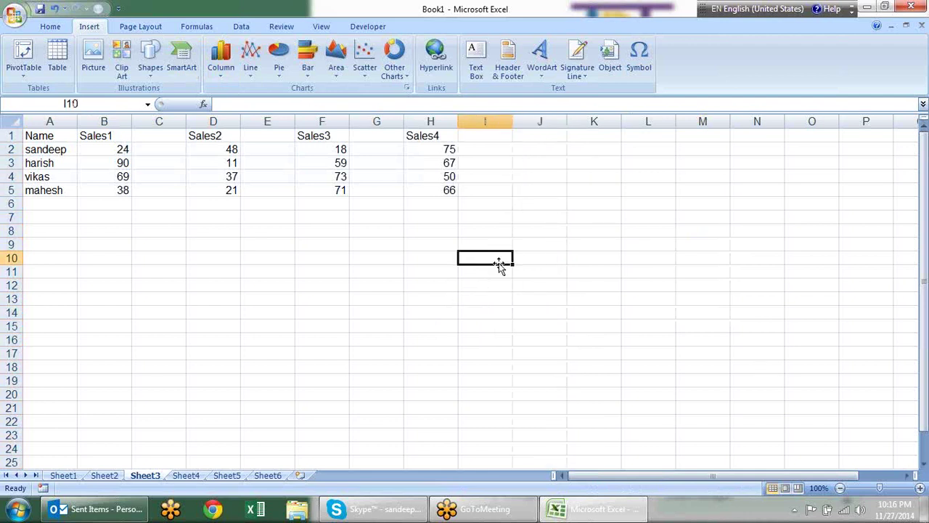
click(99, 179)
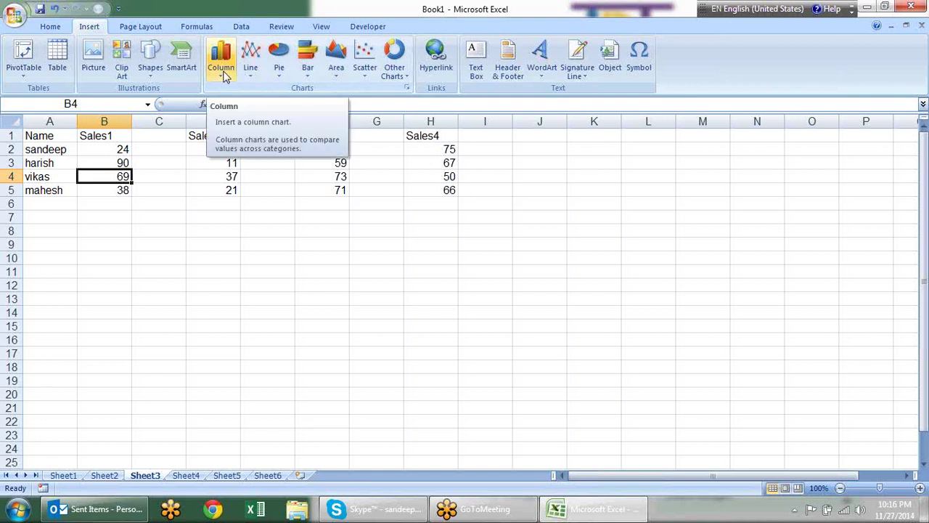
Step: Insert an empty clustered column chart from a blank cell and open its Select Data Source dialog
click(334, 283)
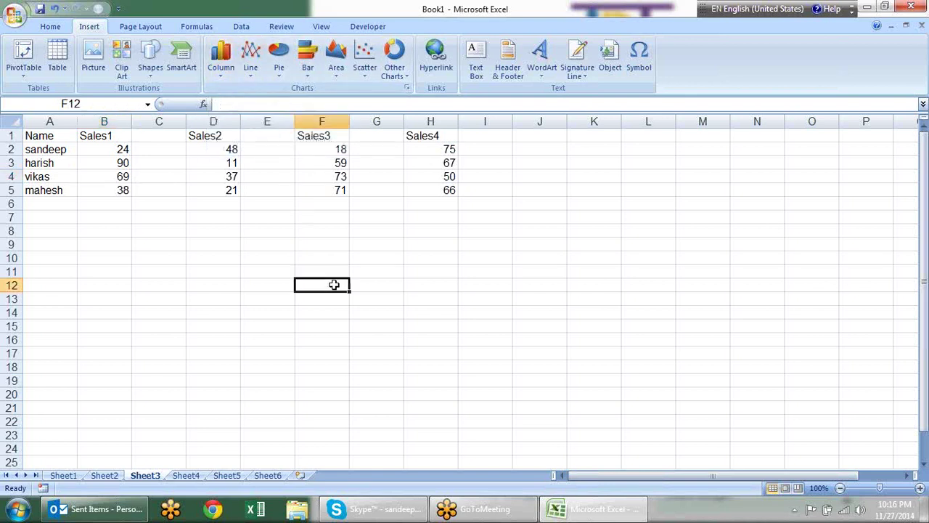
click(218, 80)
click(226, 120)
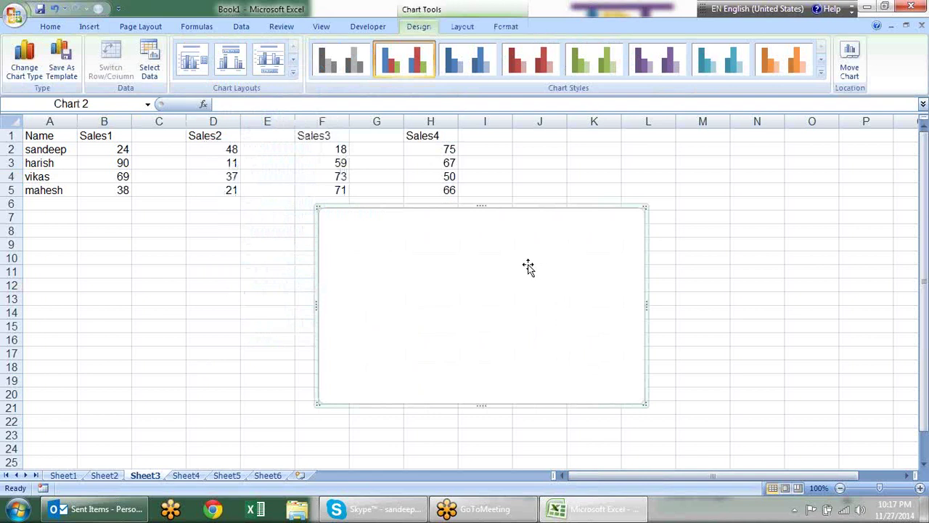
drag(479, 244, 495, 264)
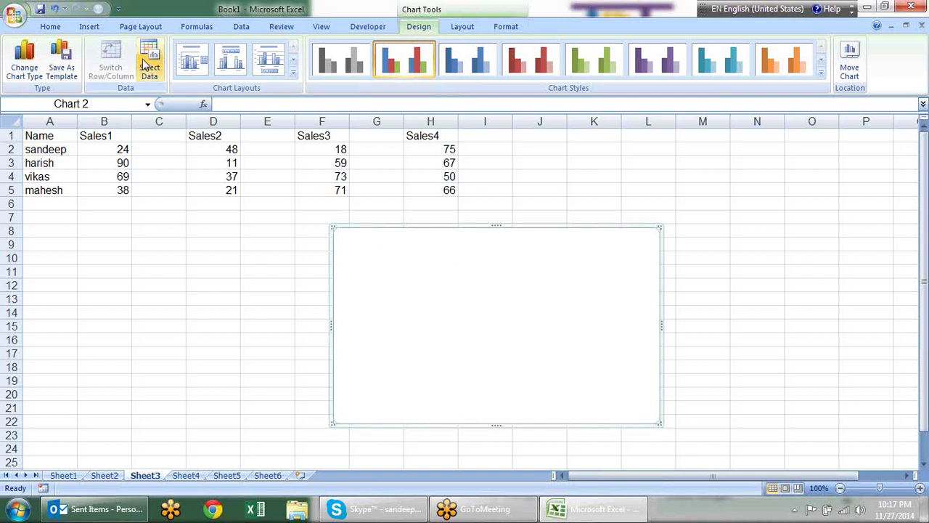
right_click(554, 288)
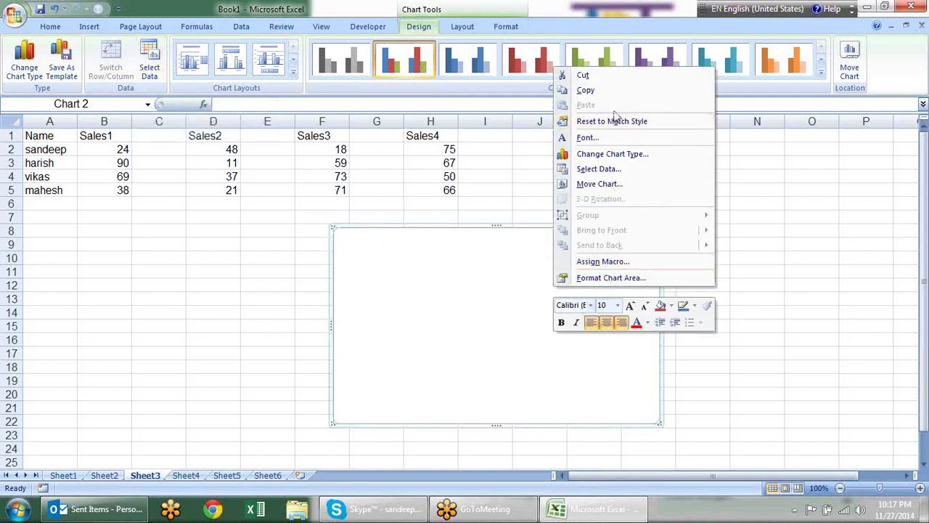
click(599, 169)
drag(245, 75, 491, 224)
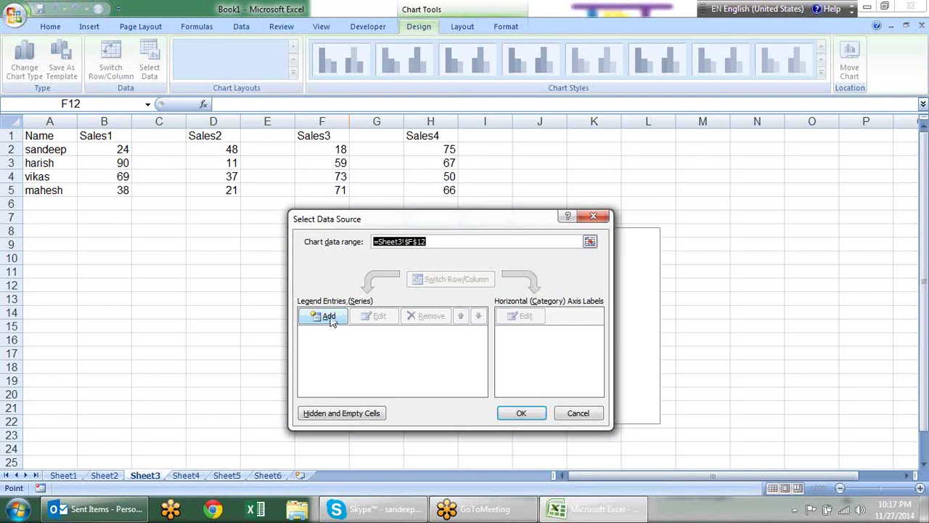
Step: Add the Sales1 series with name B1 and values B2:B5
click(328, 315)
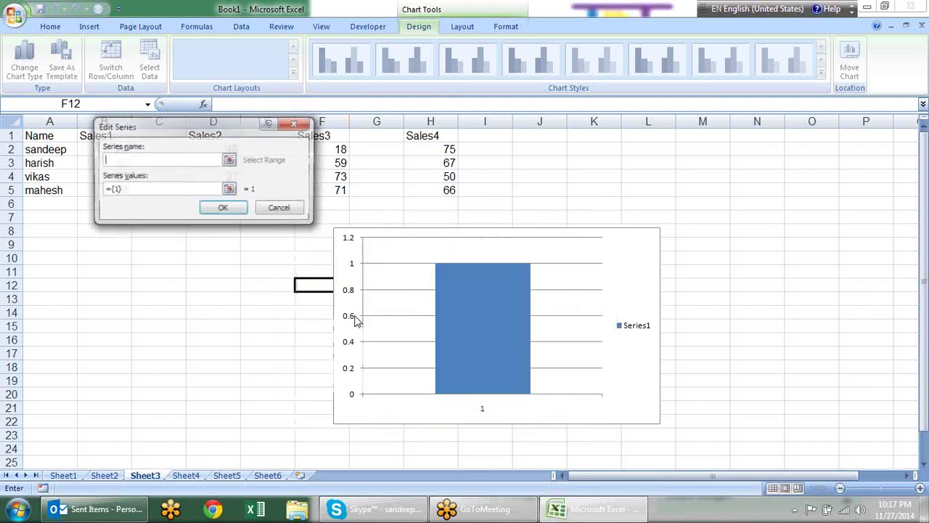
drag(235, 129, 342, 206)
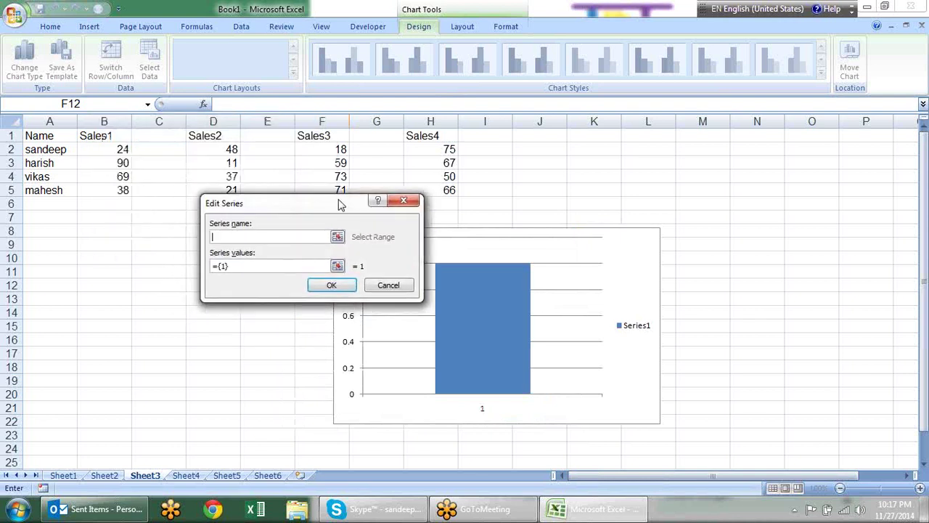
click(119, 135)
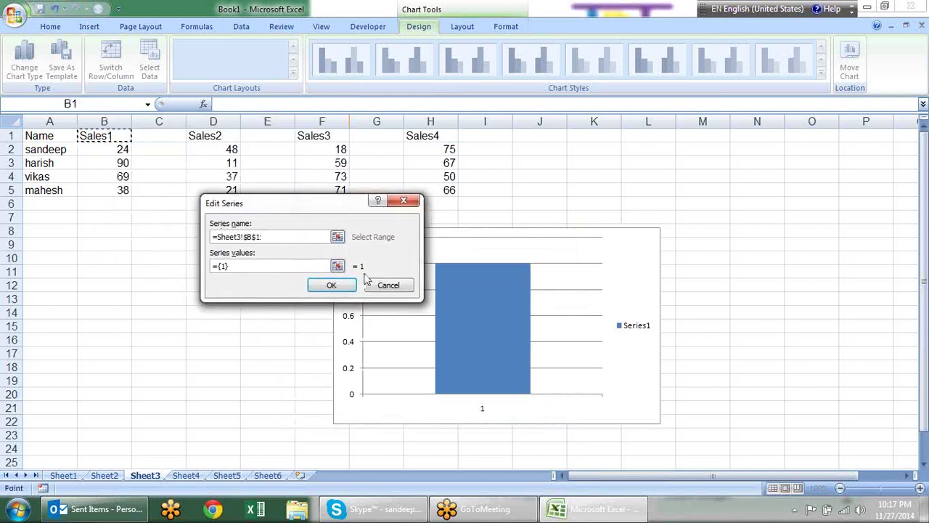
click(337, 266)
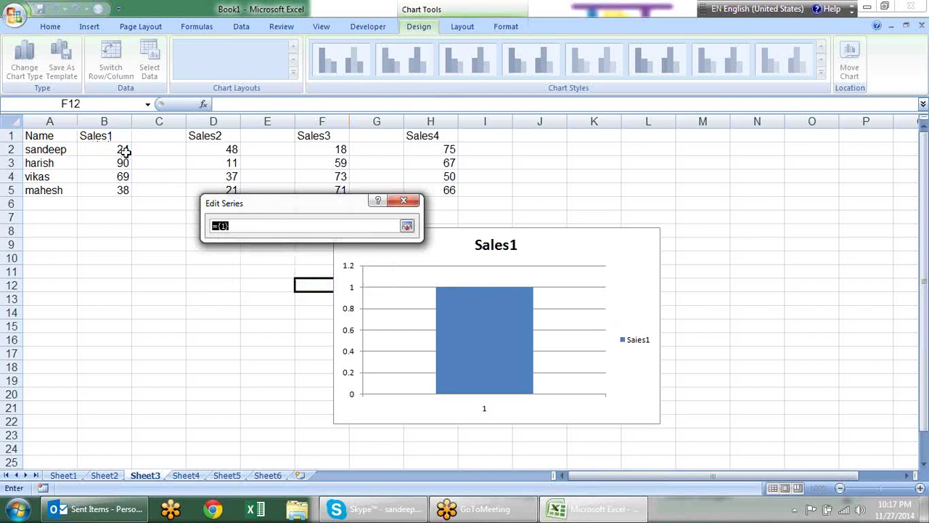
drag(123, 149, 123, 190)
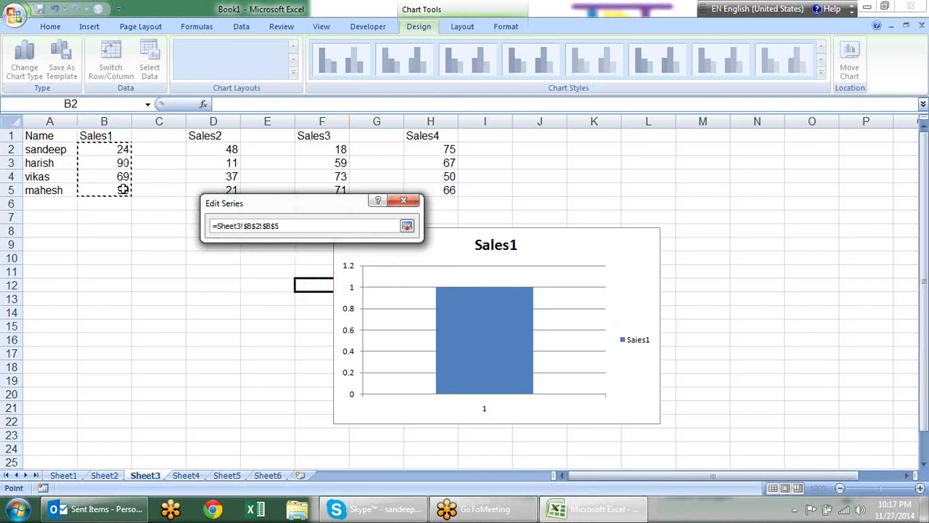
key(Return)
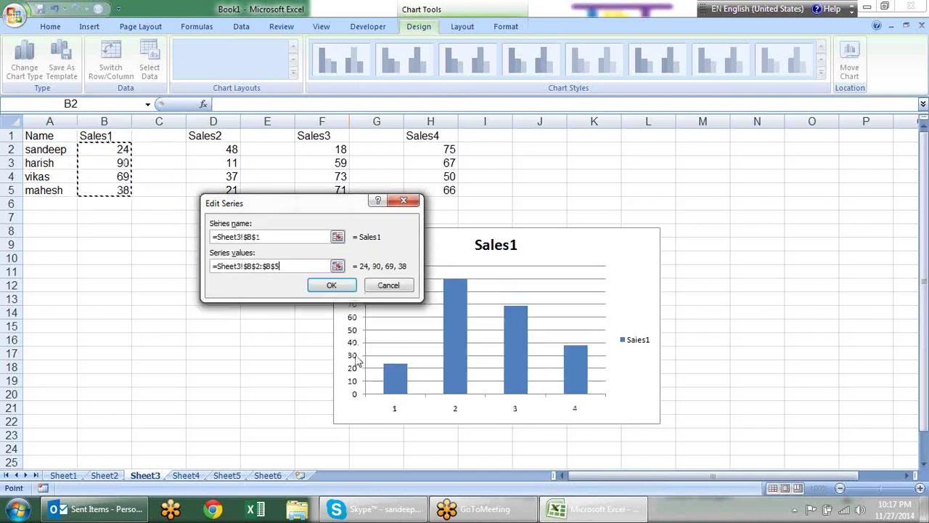
click(328, 286)
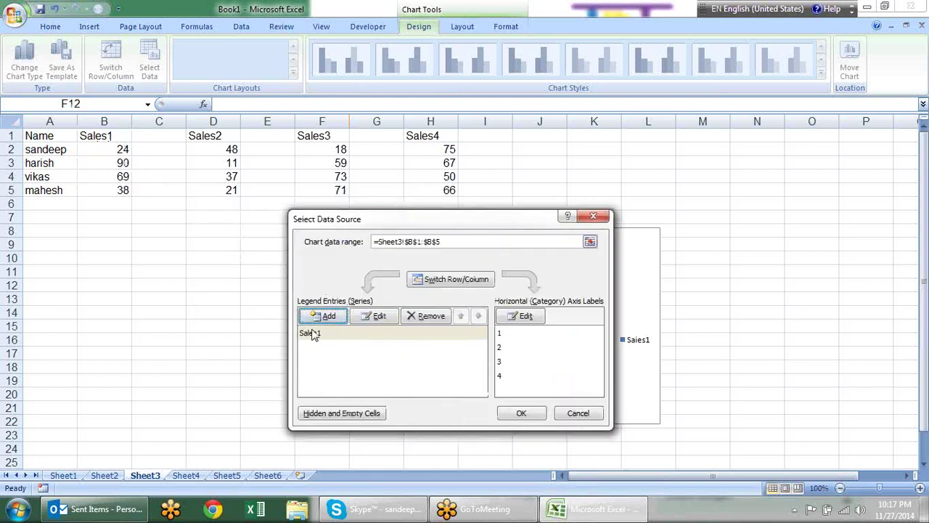
Step: Add the Sales2 series with name D1 and values D2:D5
click(324, 316)
click(215, 136)
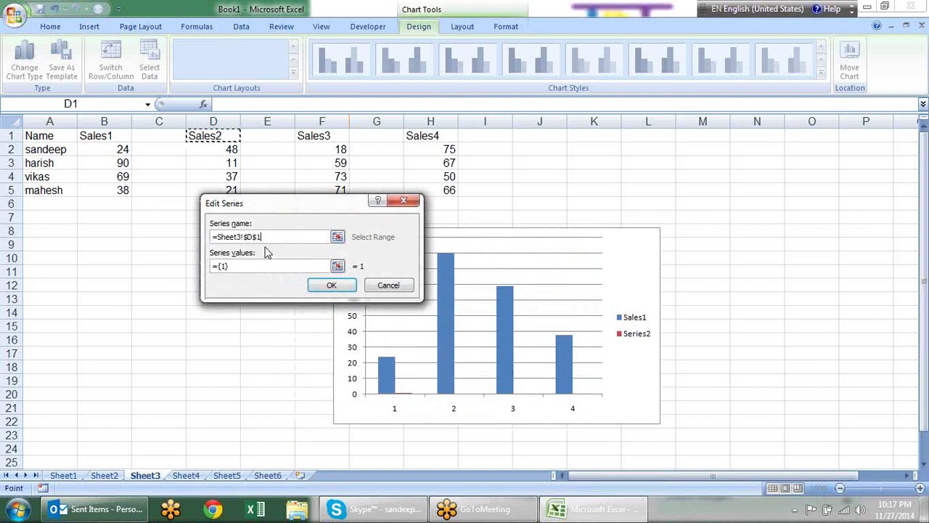
click(337, 267)
drag(210, 149, 209, 196)
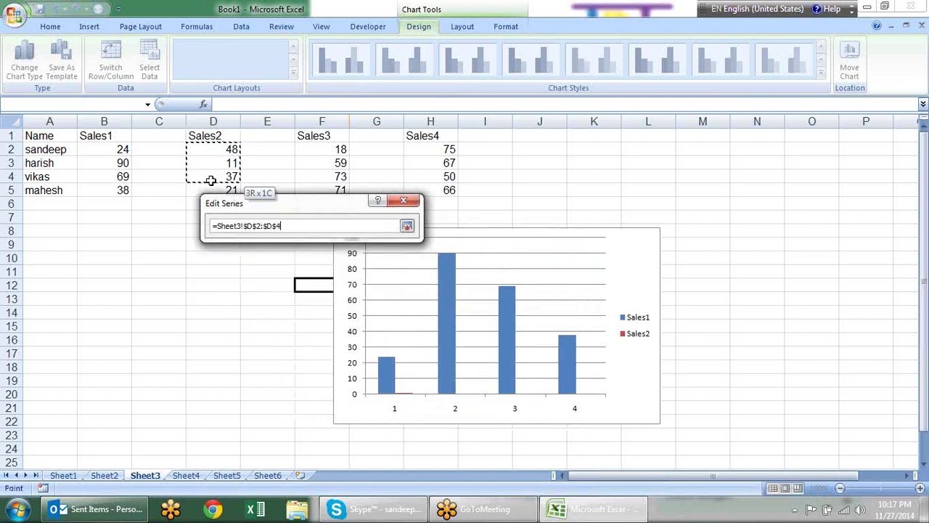
click(407, 226)
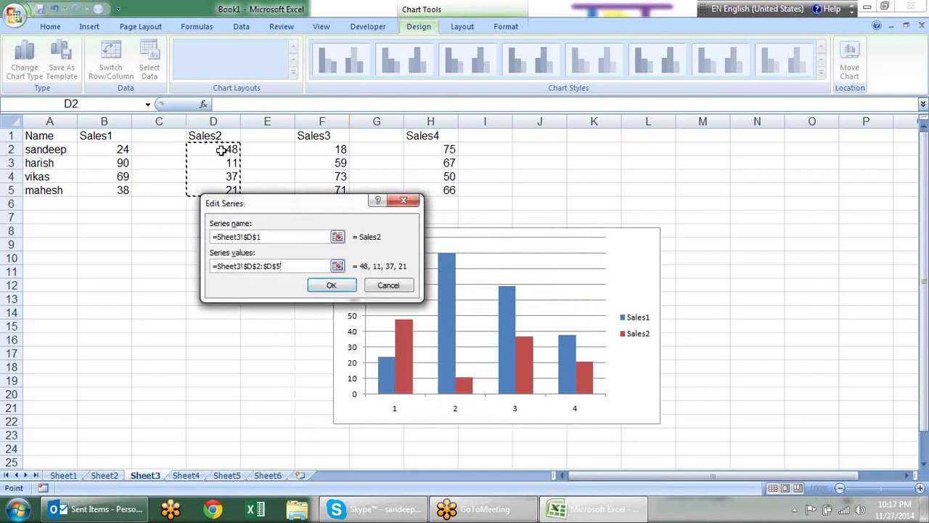
click(310, 287)
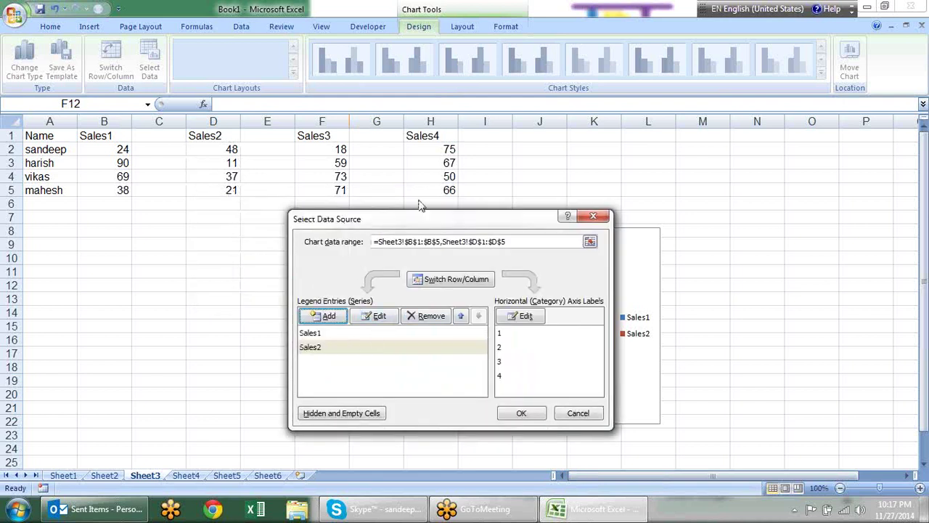
Step: Add the Sales3 series with name F1 and values F2:F5
click(324, 317)
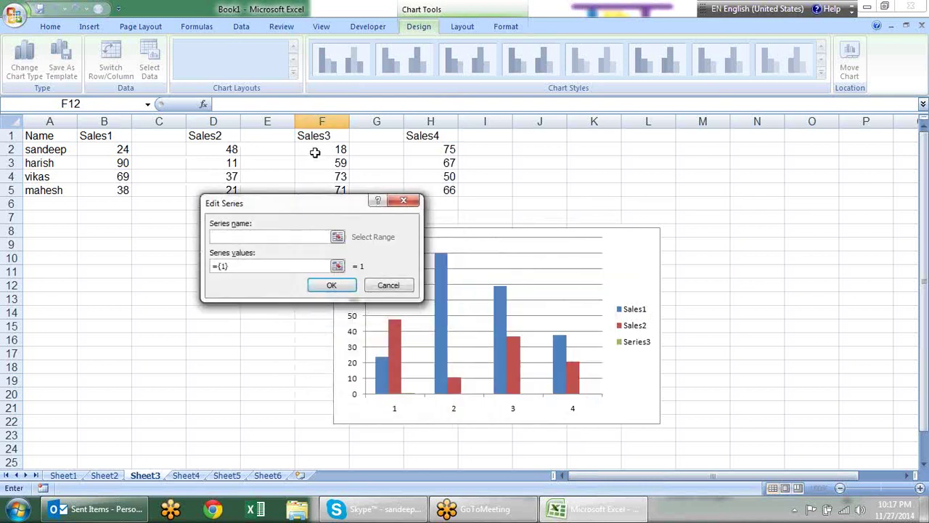
click(314, 136)
click(337, 266)
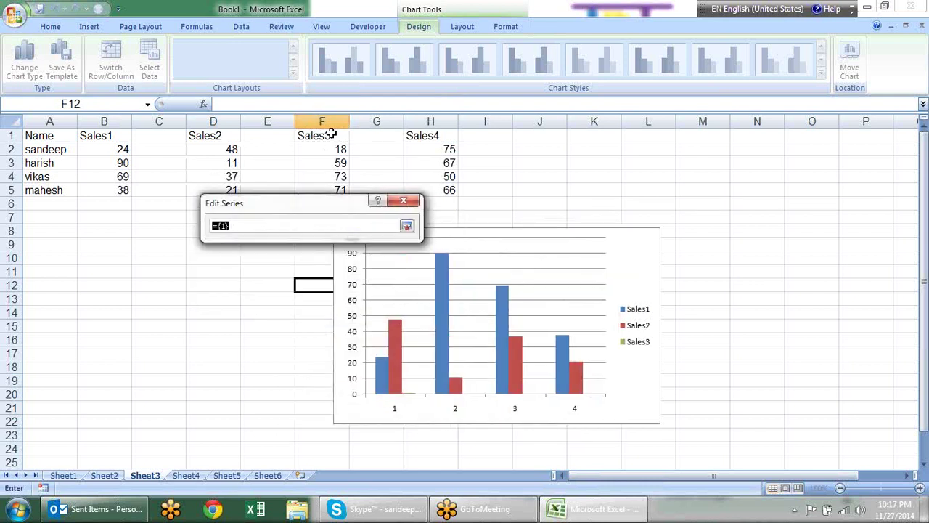
drag(321, 149, 337, 190)
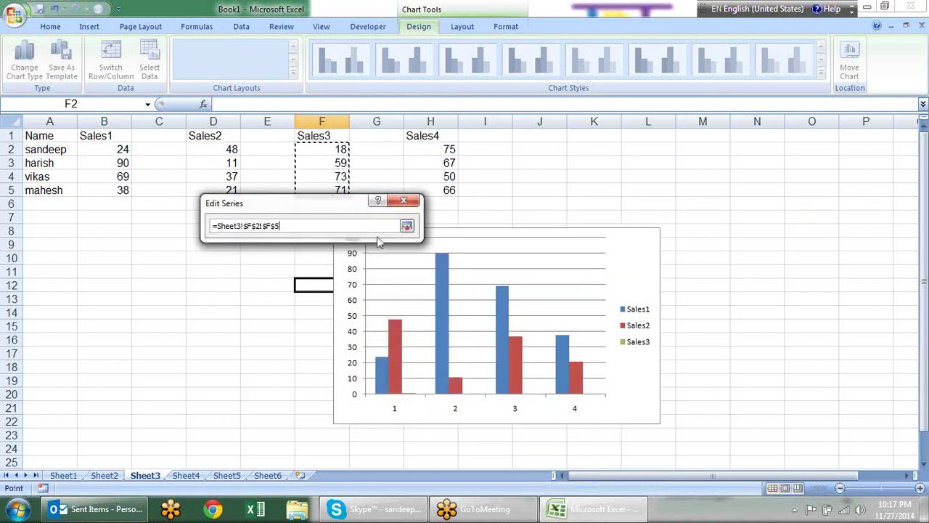
key(Return)
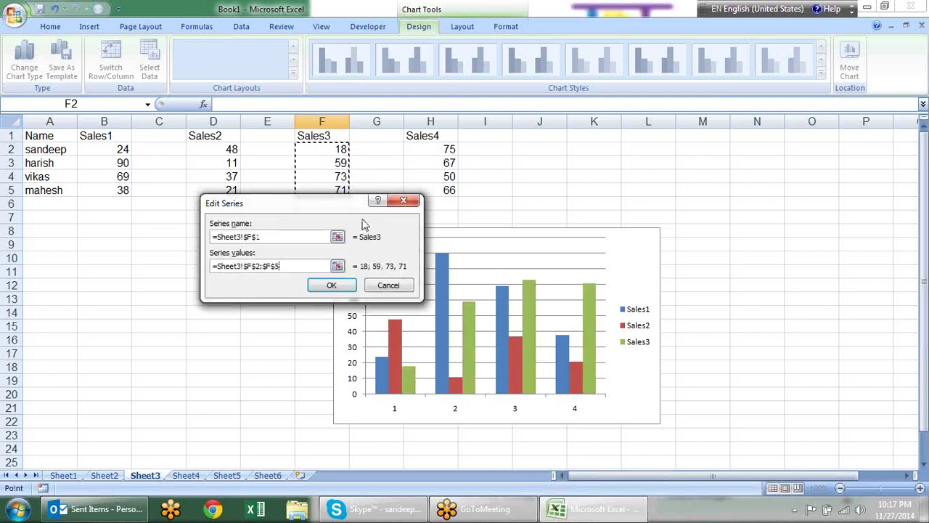
click(336, 286)
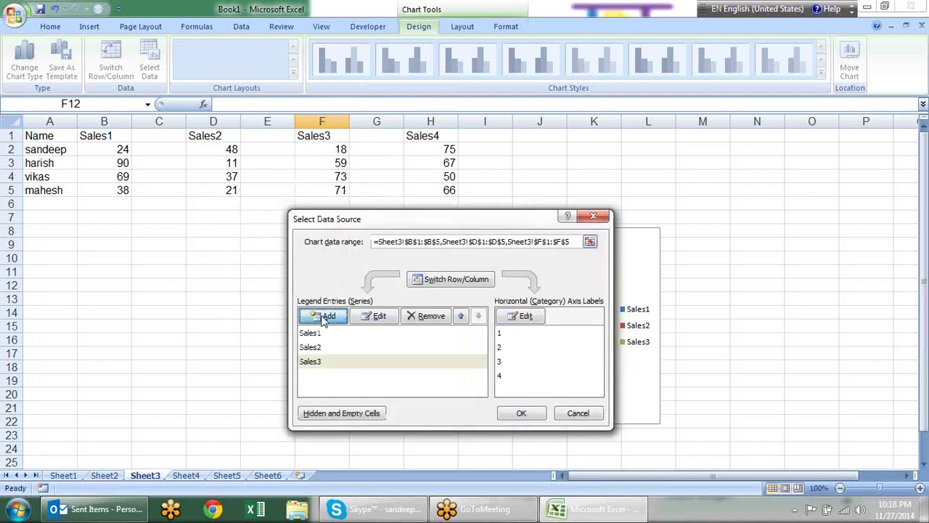
Step: Add the Sales4 series with name H1 and values H2:H5
click(328, 315)
click(422, 136)
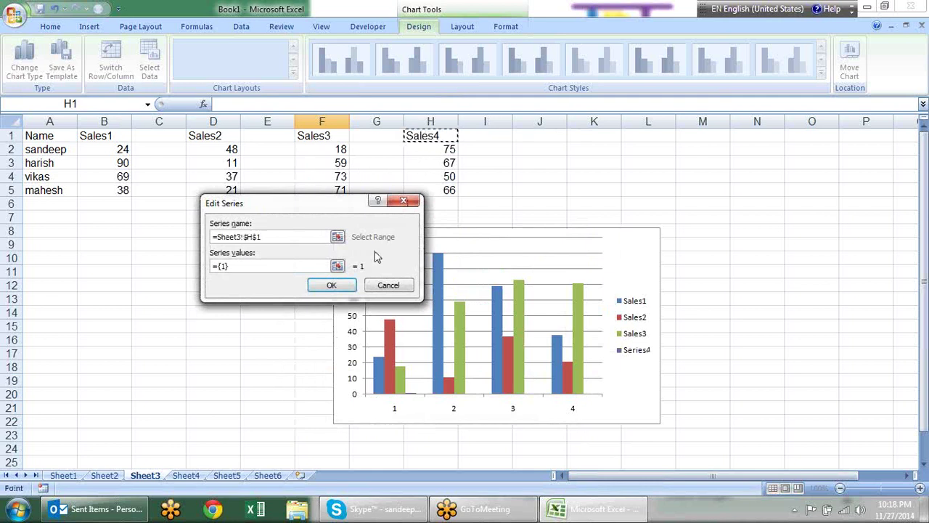
click(337, 266)
drag(430, 149, 436, 190)
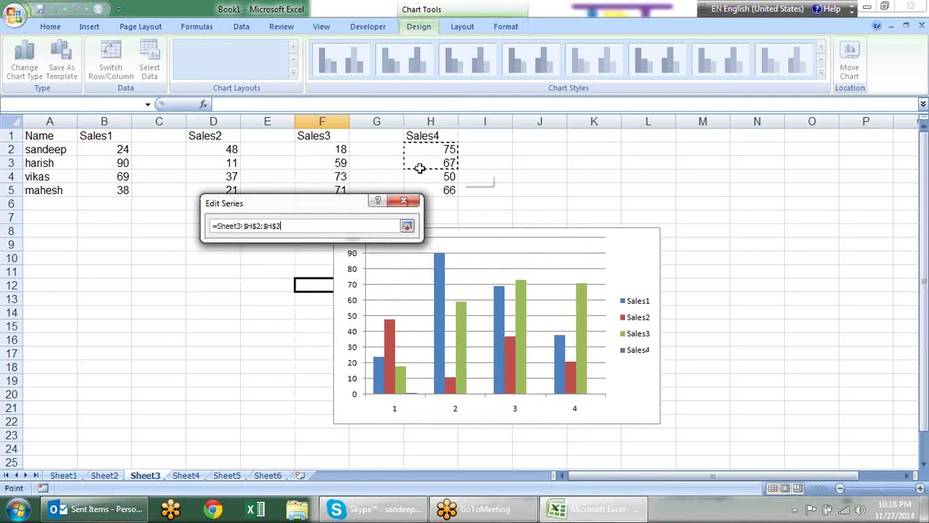
click(406, 226)
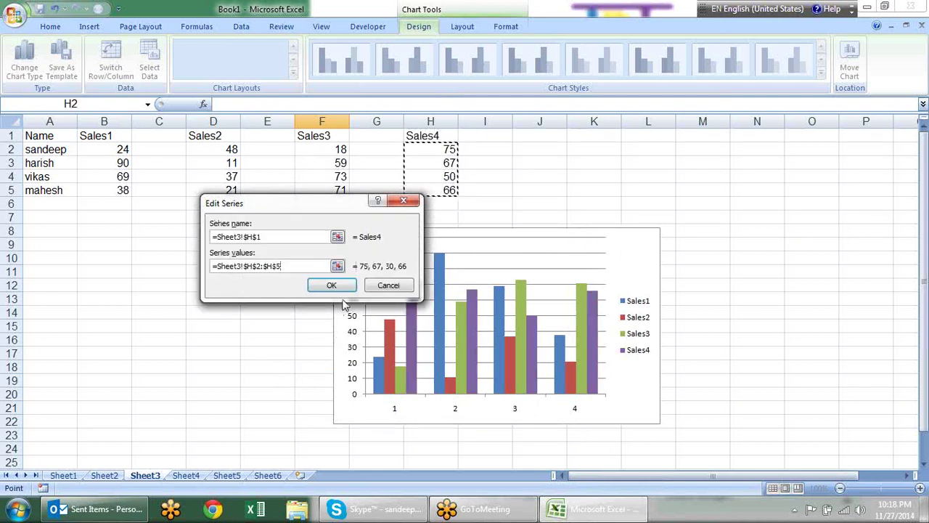
click(331, 285)
mouse_move(433, 220)
mouse_down()
mouse_move(369, 181)
mouse_move(374, 205)
mouse_up()
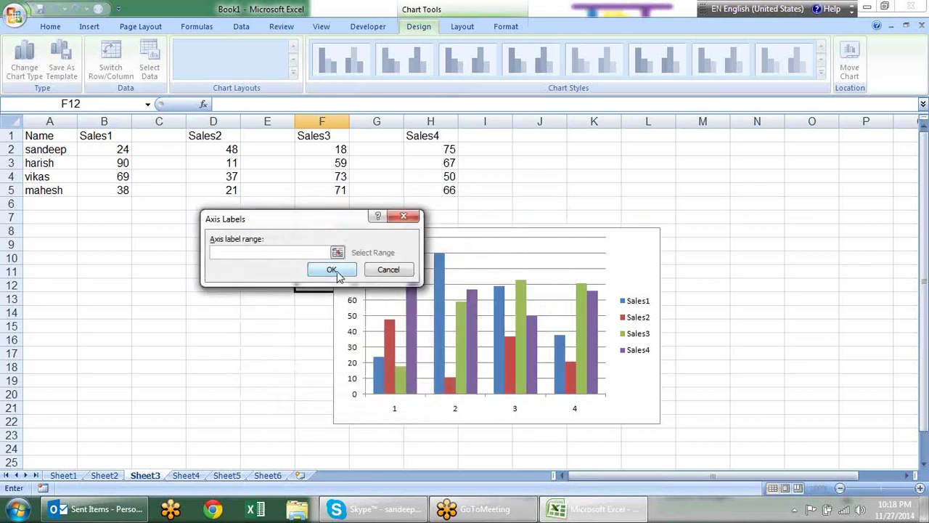
Step: Set the category axis labels to the names in A2:A5 and apply the data changes
click(338, 253)
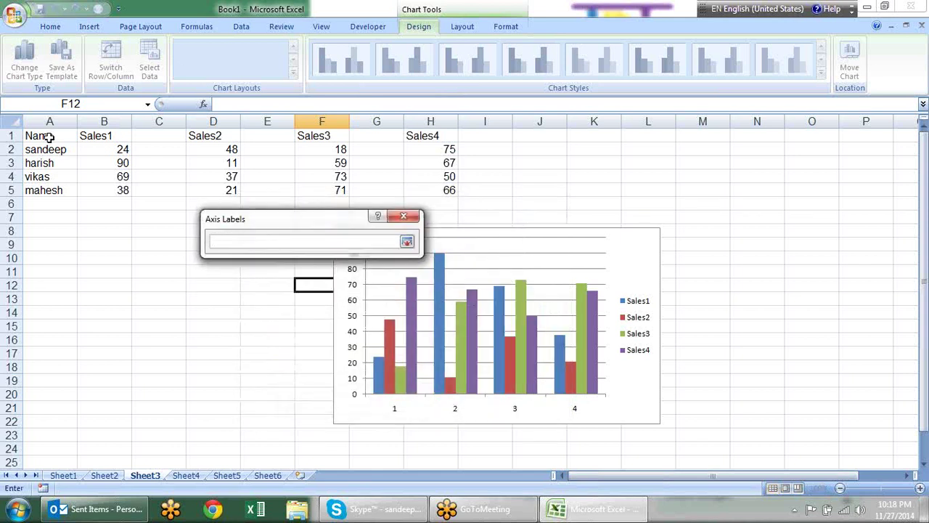
drag(58, 148, 63, 187)
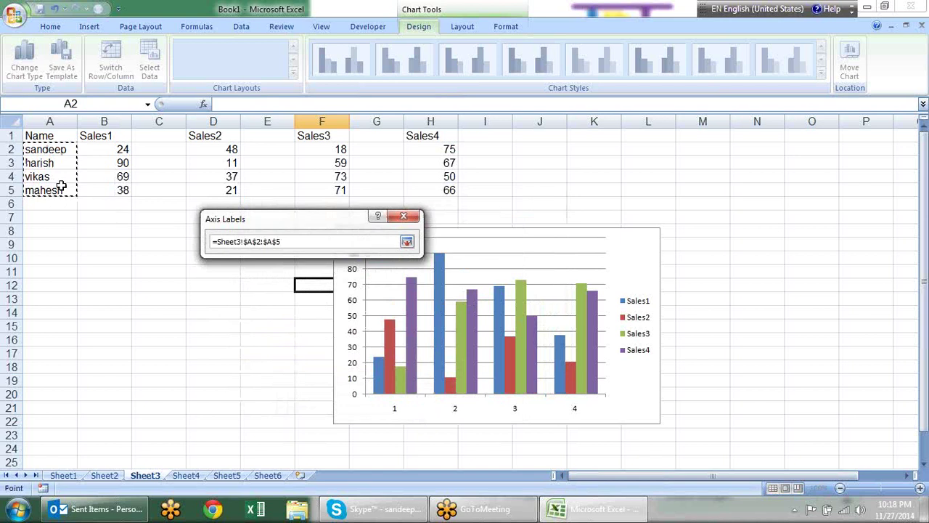
key(Return)
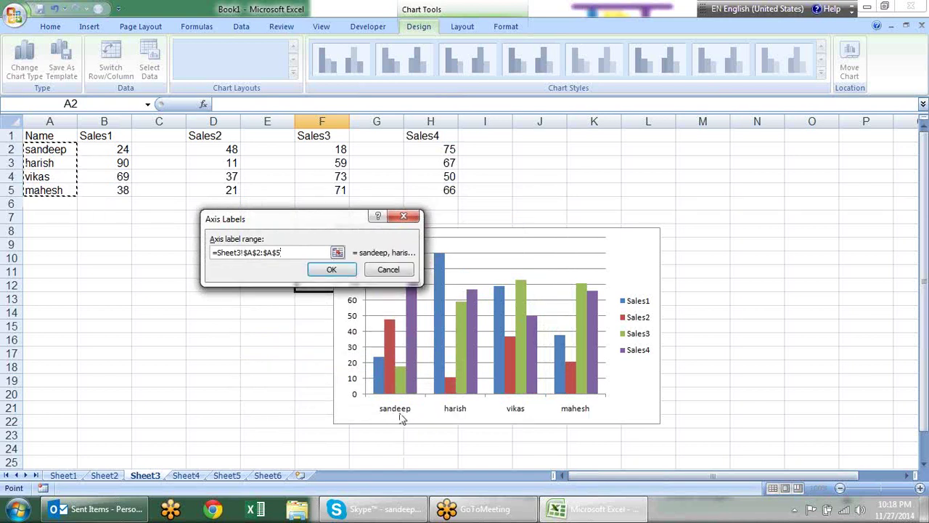
click(331, 270)
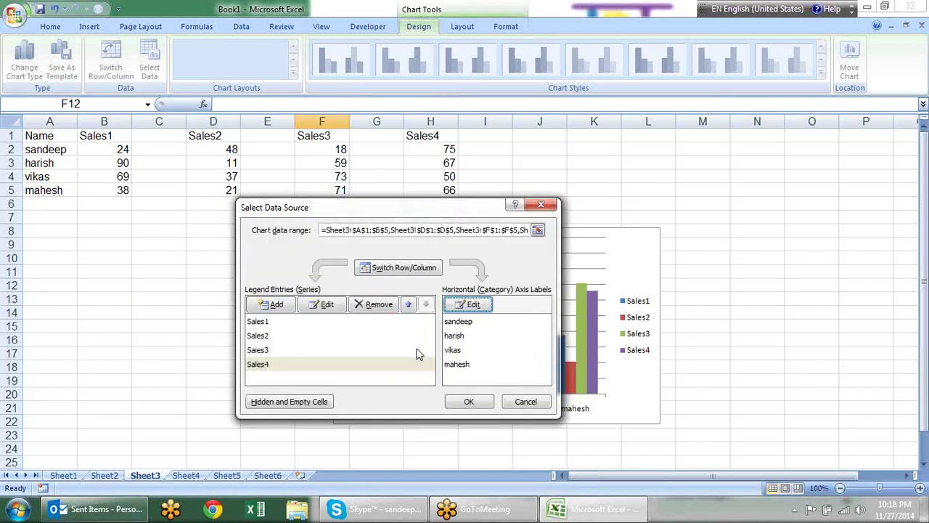
click(458, 403)
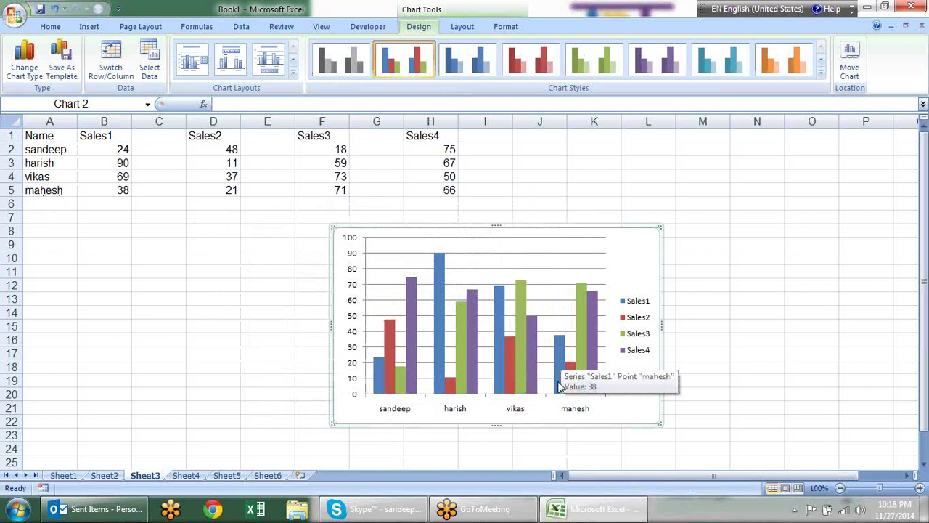
Step: Toggle Switch Row/Column back and forth, keeping Sales1–4 as the series
click(107, 71)
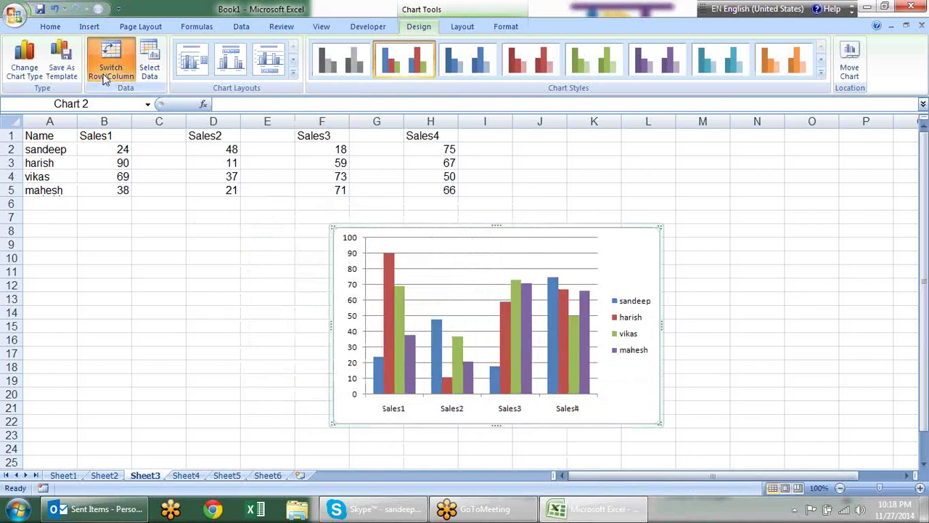
click(108, 71)
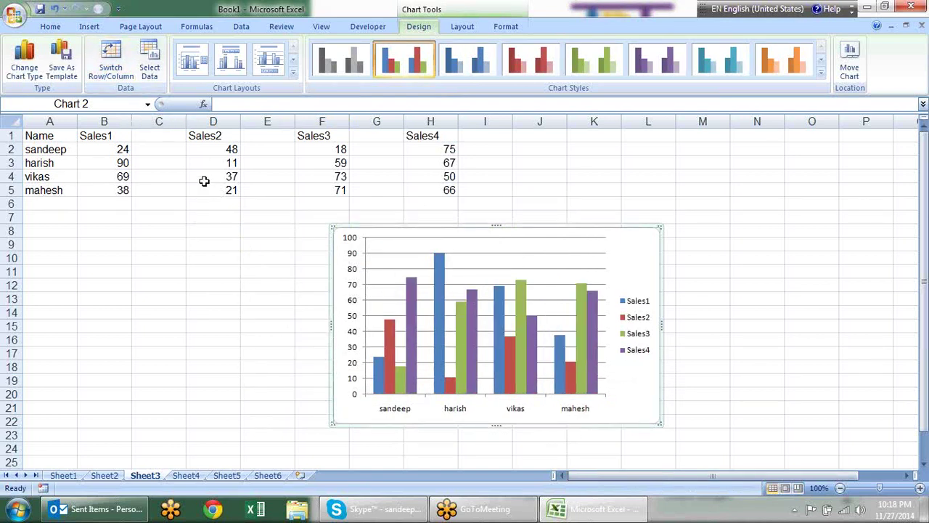
click(156, 76)
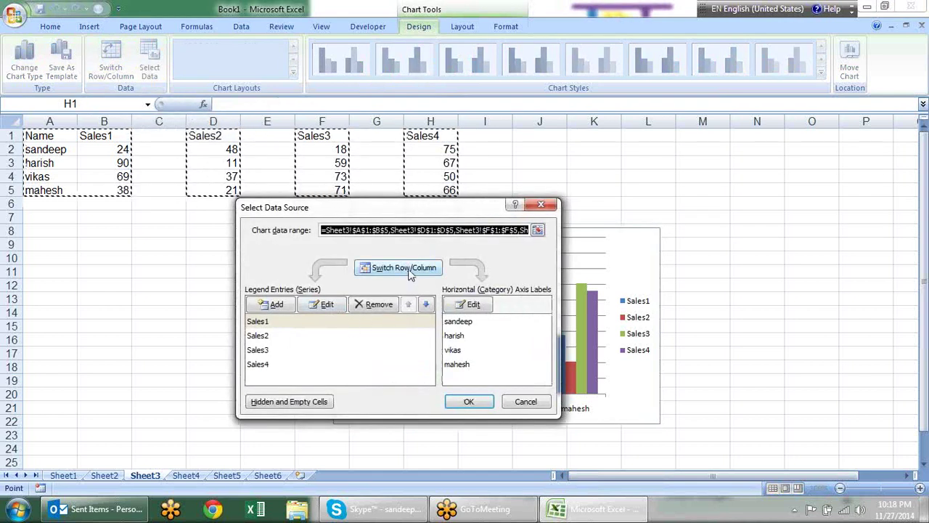
click(403, 269)
click(404, 268)
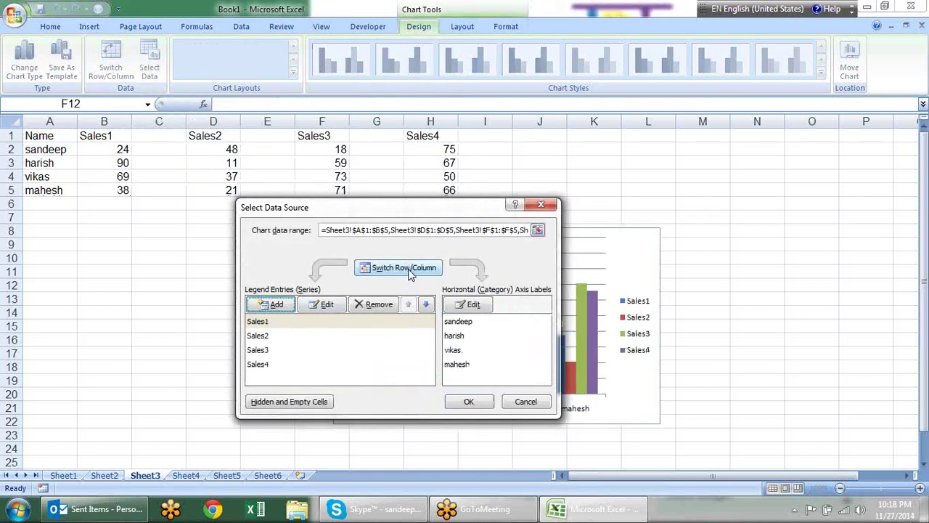
click(410, 273)
click(410, 274)
click(469, 401)
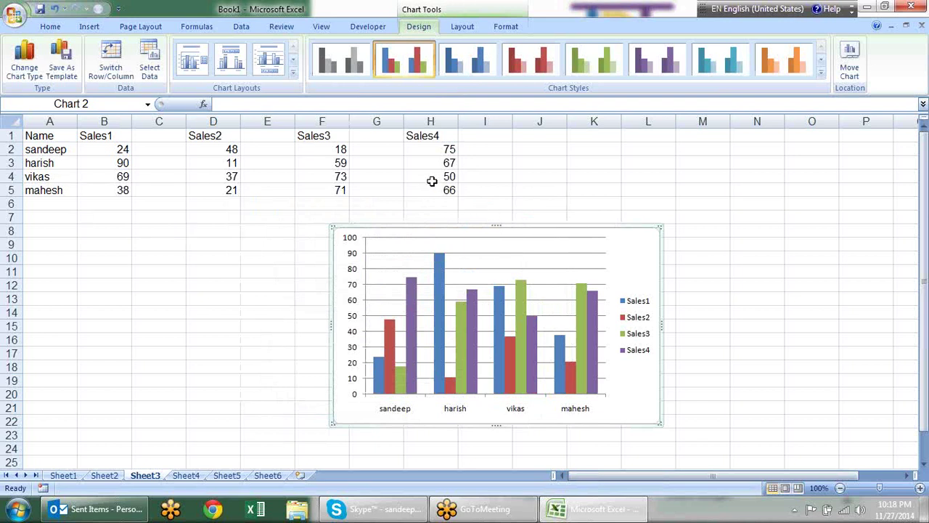
Step: Drag the chart left beneath the table, check the Sales series sources, and select B2
mouse_move(531, 235)
mouse_down()
mouse_move(589, 191)
mouse_move(391, 221)
mouse_up()
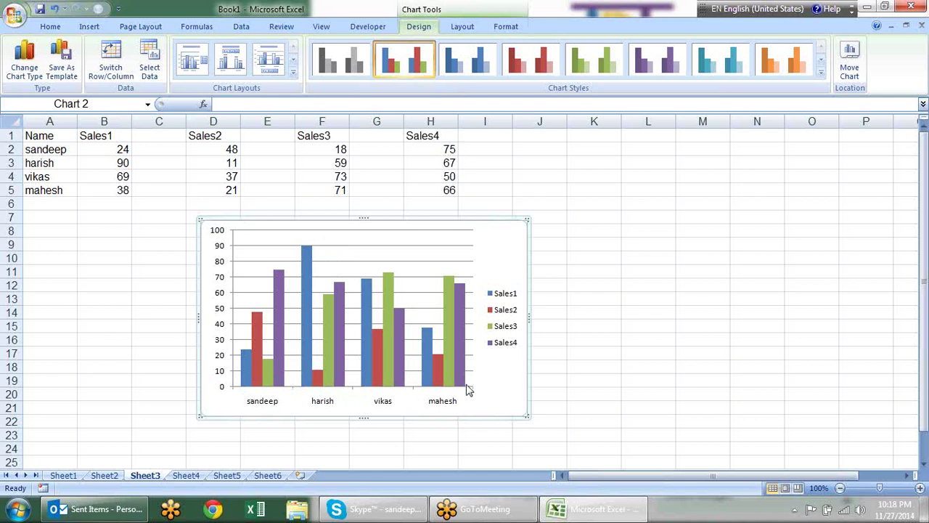
click(247, 383)
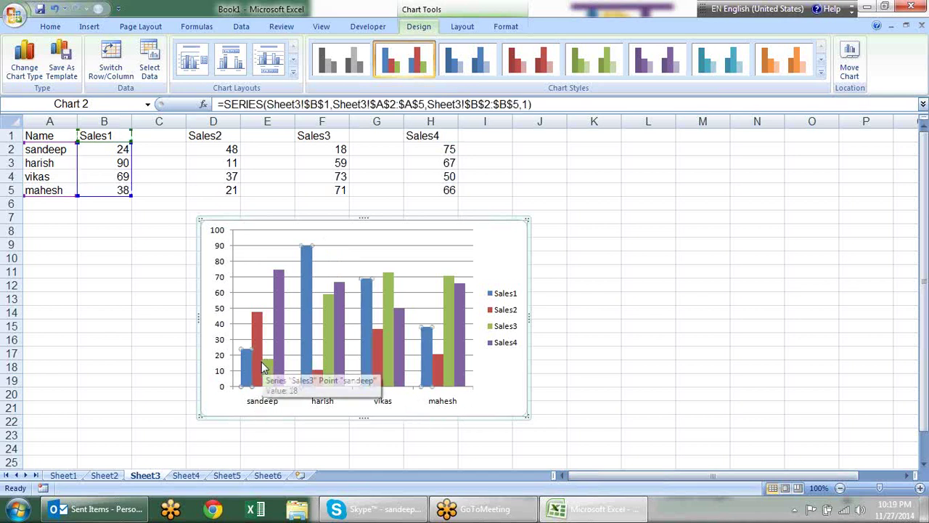
click(270, 367)
click(257, 357)
click(247, 357)
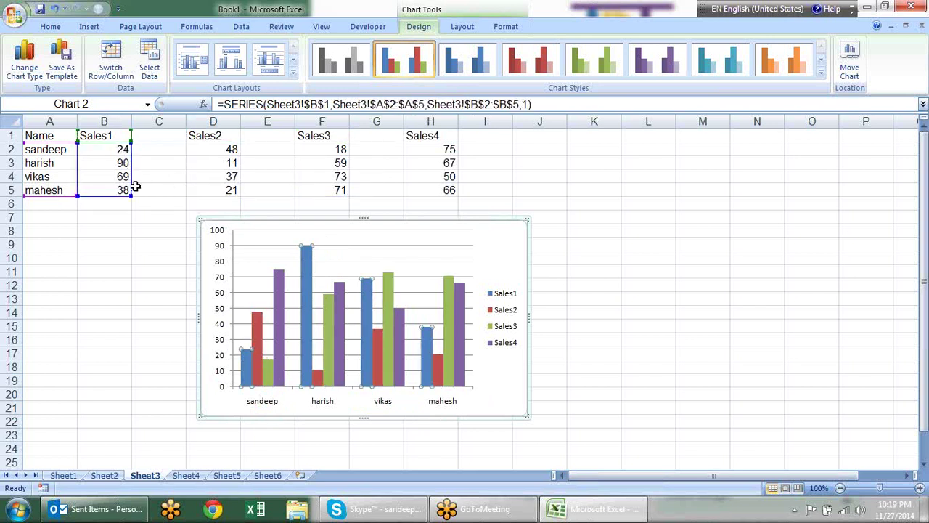
click(145, 255)
click(123, 150)
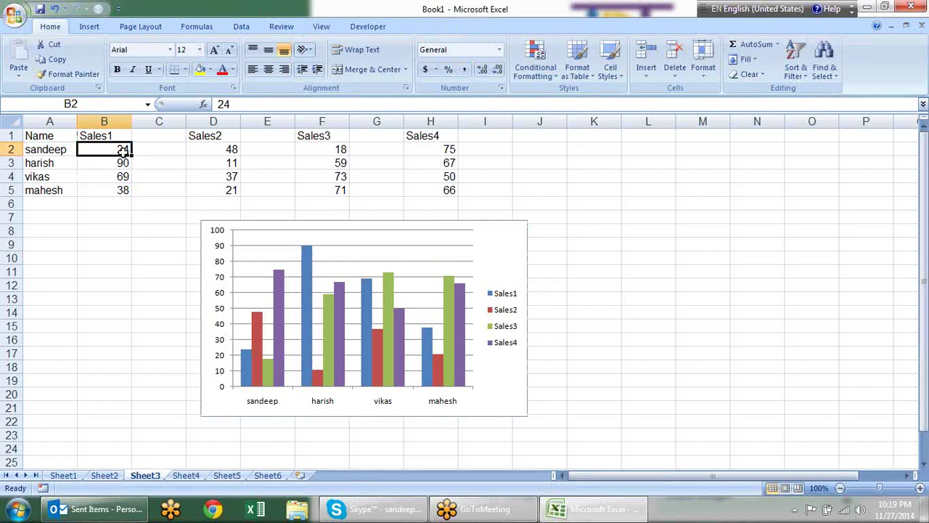
Step: Change sandeep's Sales1 value in B2 to 90 and shift the chart slightly right
text(90)
key(Return)
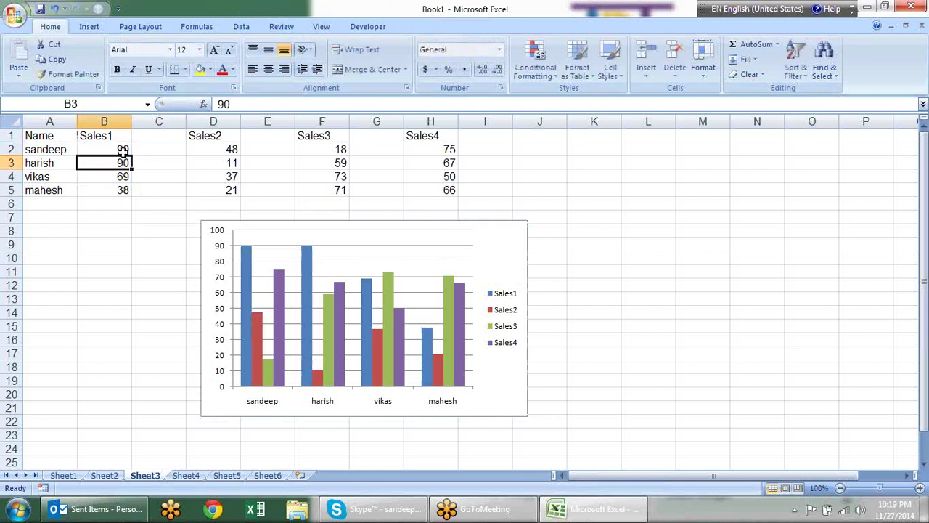
click(245, 272)
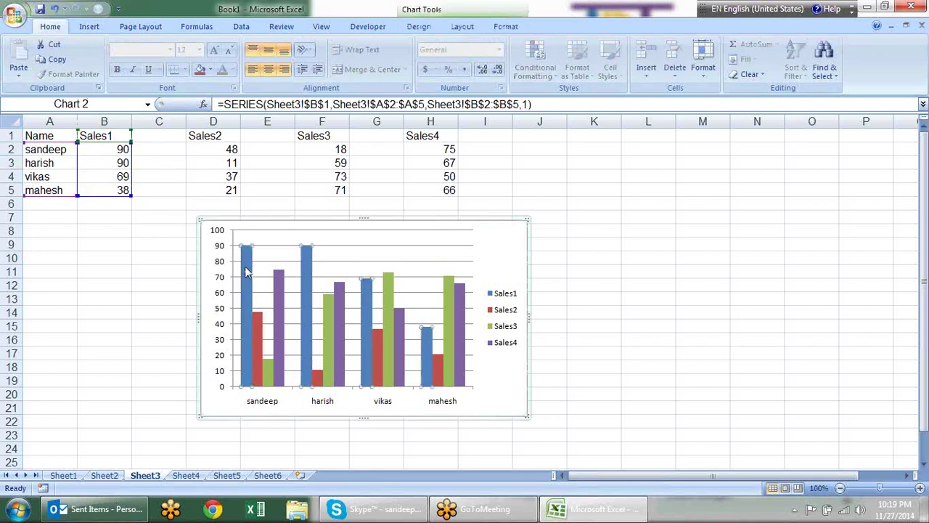
drag(321, 215, 367, 212)
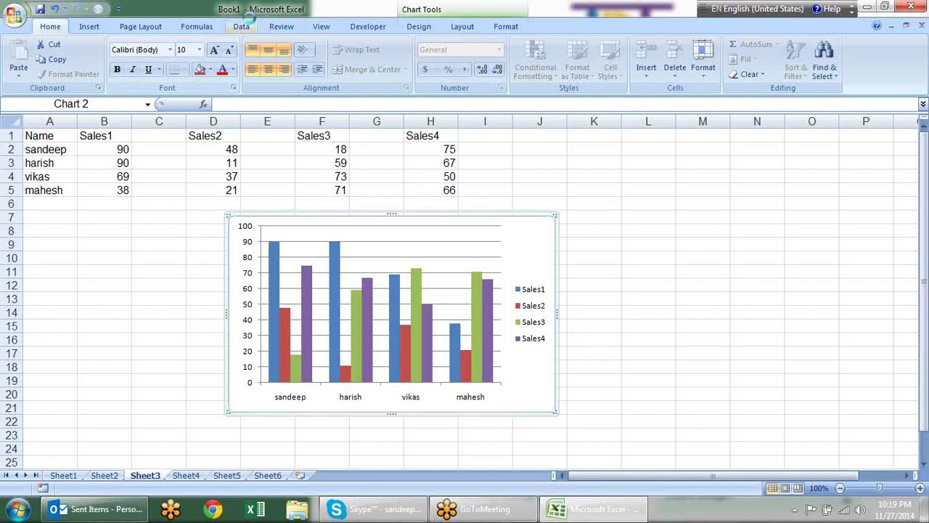
Step: Bring up the Chart Tools Design ribbon with its chart layout options
click(242, 26)
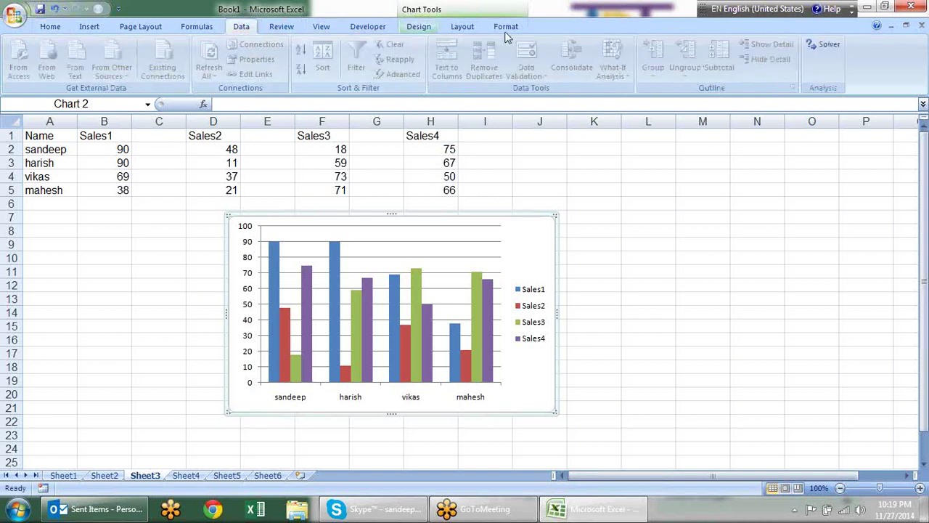
click(468, 29)
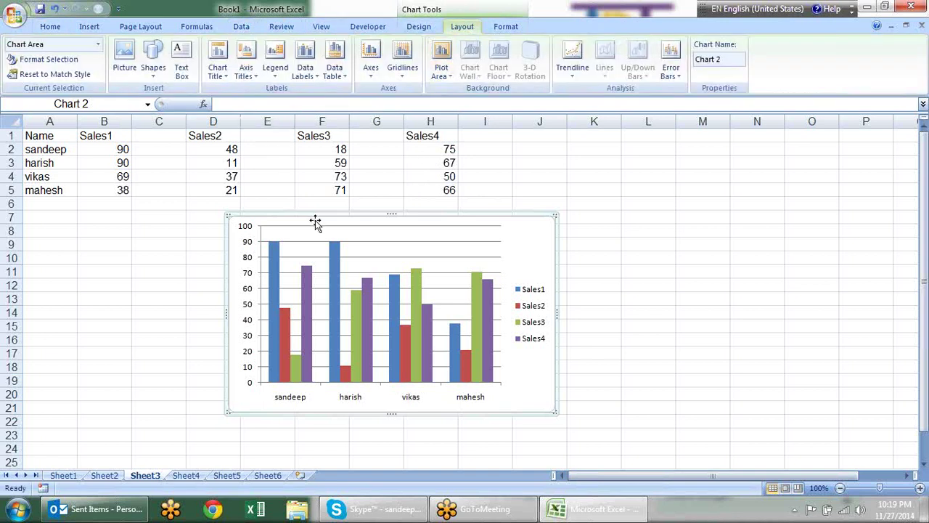
click(419, 27)
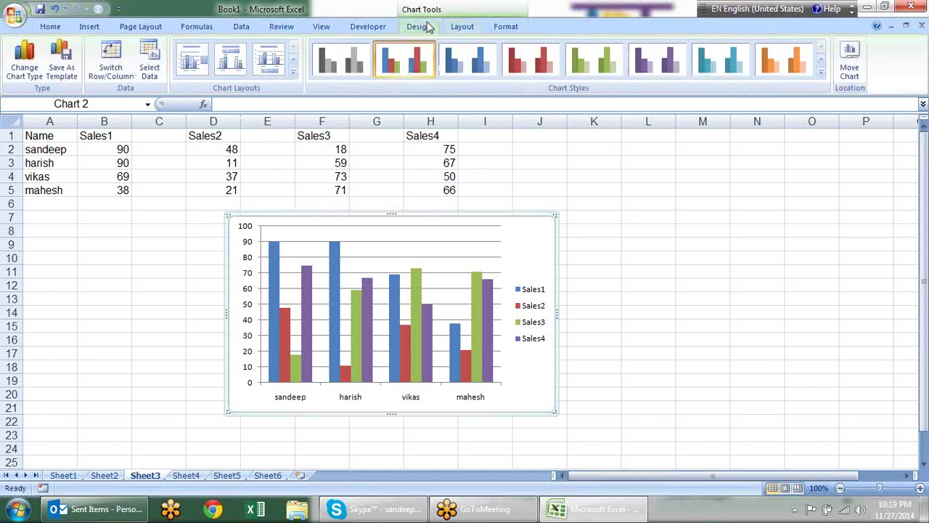
Step: Apply chart Layout 5, move and resize the chart beside the data, and select Sales1
click(293, 71)
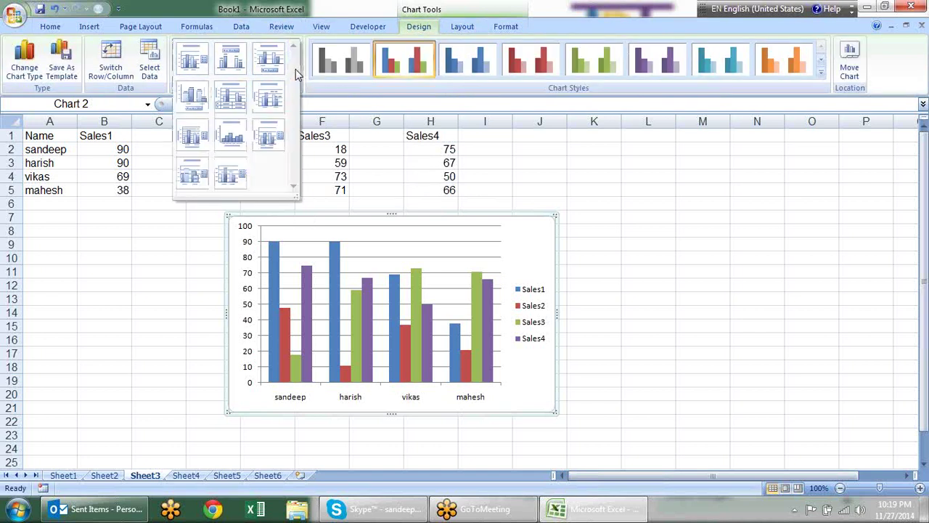
click(230, 96)
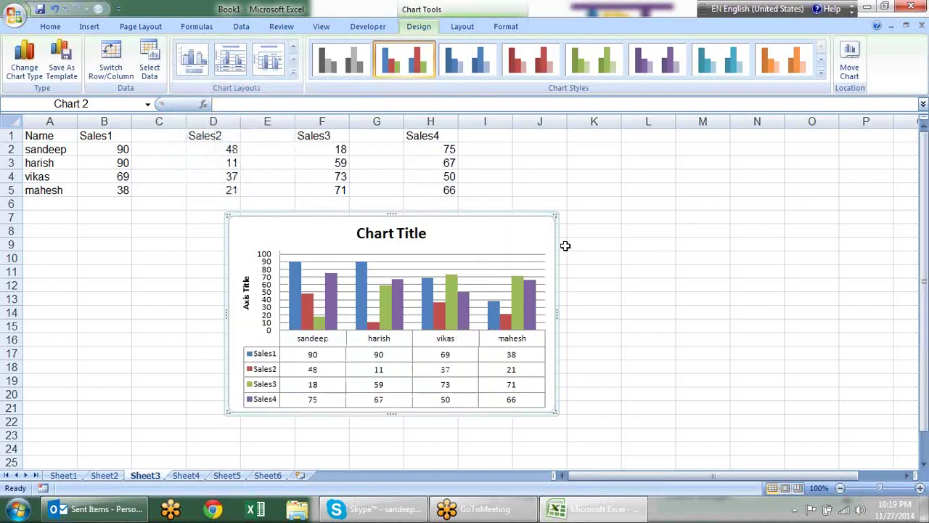
drag(556, 248, 738, 244)
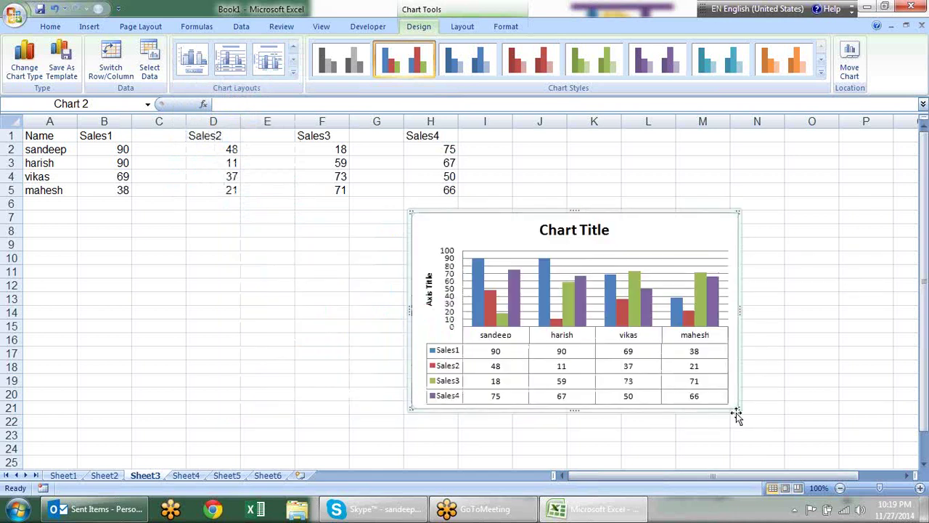
drag(735, 411, 729, 388)
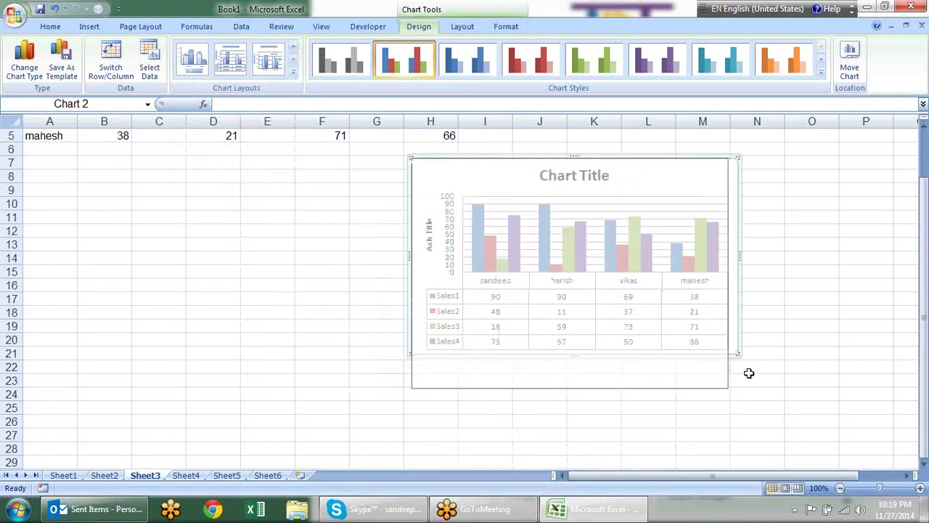
click(479, 227)
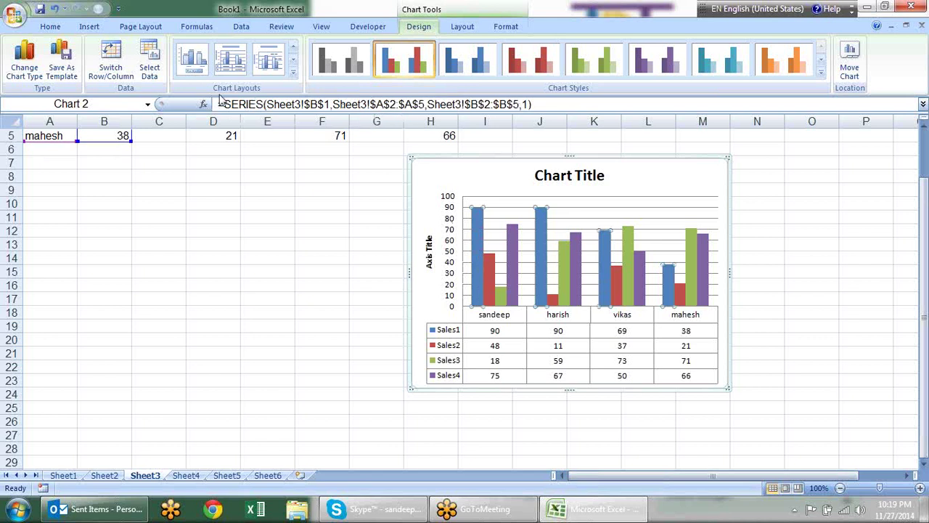
Step: Change the Sales1 SERIES formula's plot order from 1 to 2
scroll(240, 290, up, 2)
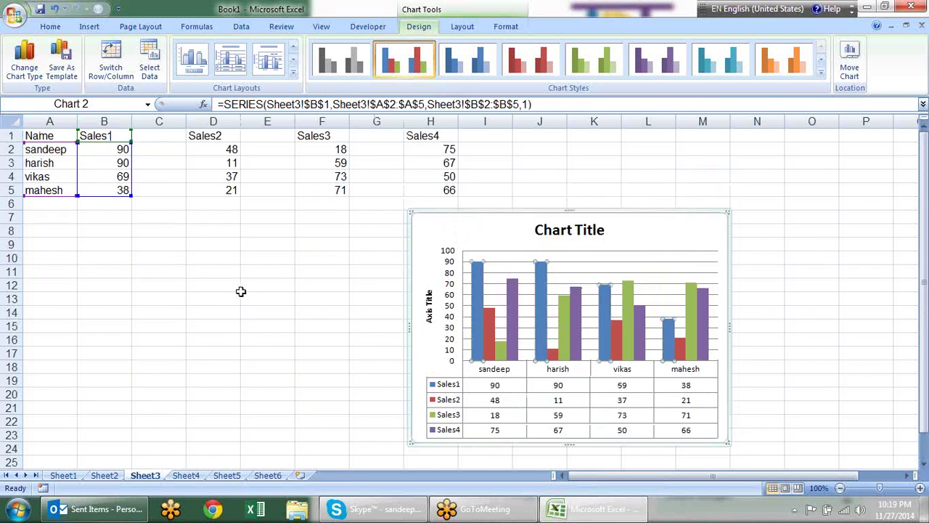
click(312, 104)
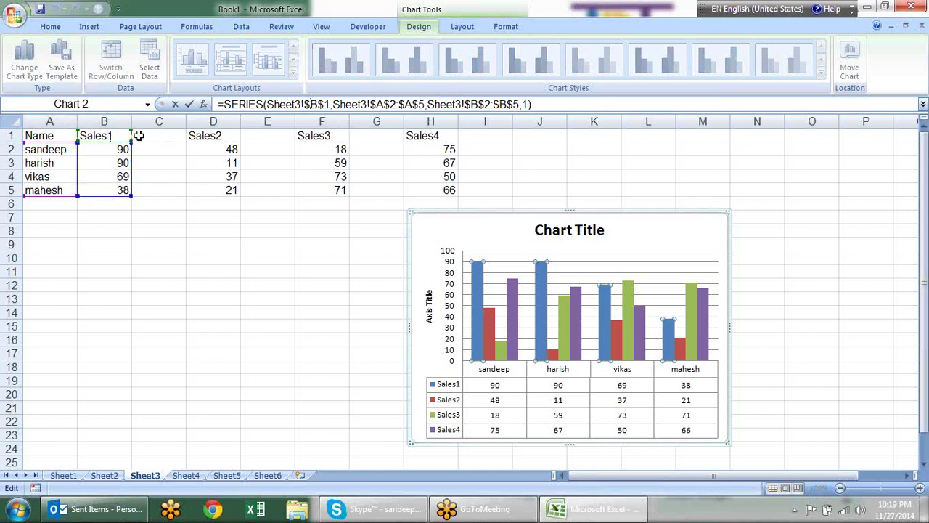
drag(135, 135, 131, 138)
drag(133, 153, 133, 155)
mouse_move(477, 312)
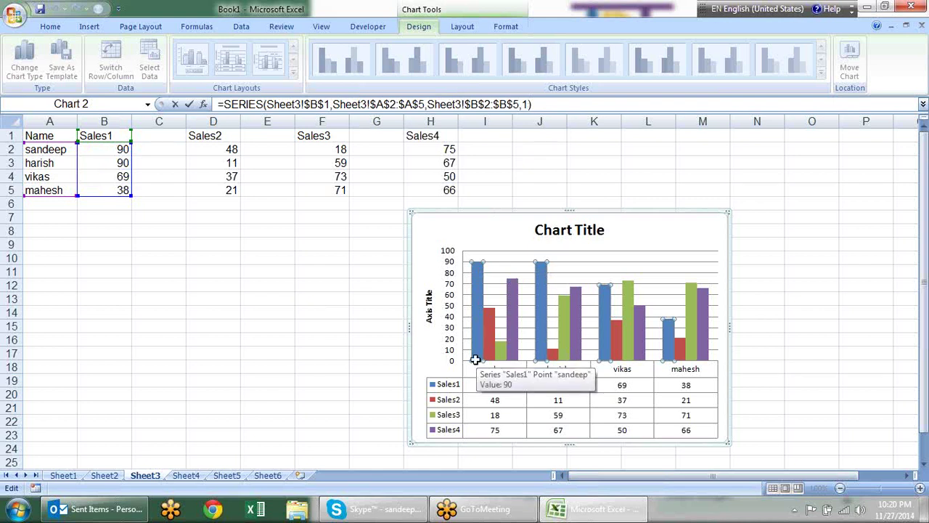
key(BackSpace)
text(2)
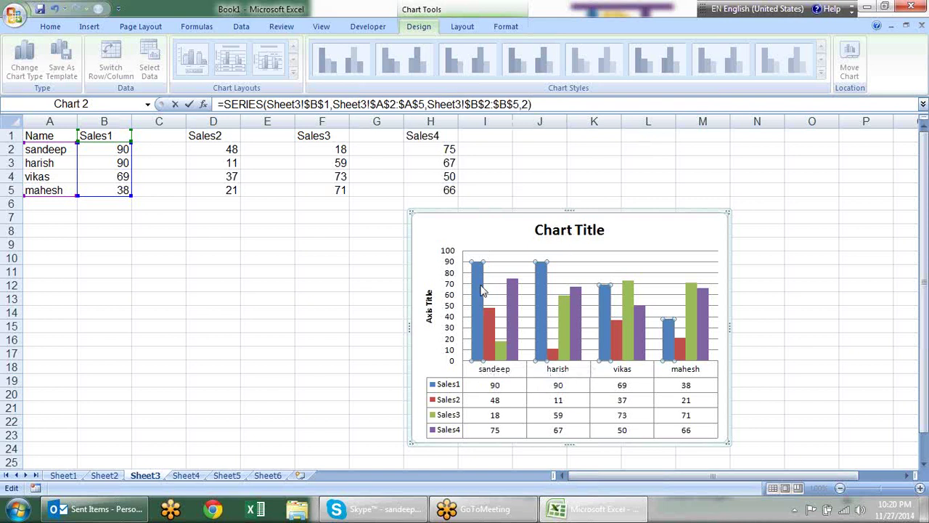
key(Return)
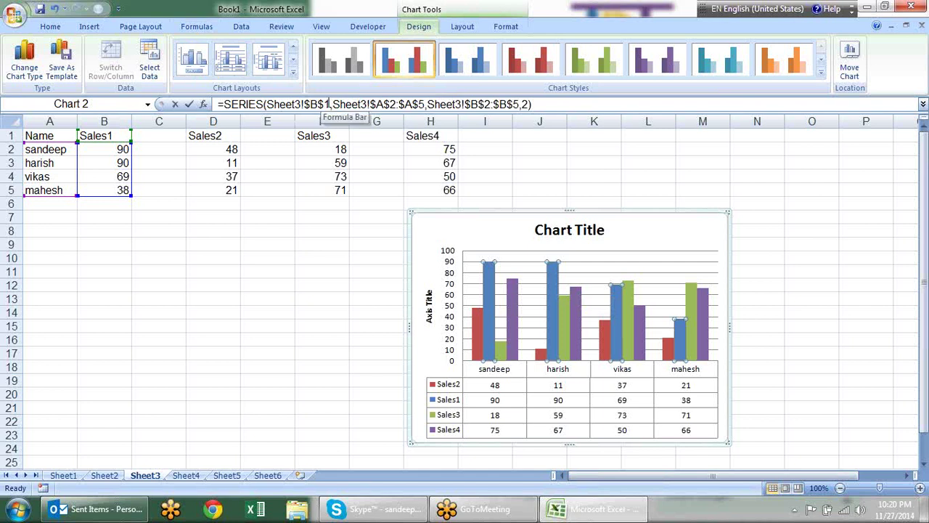
Step: Replace Sales1's name, category and value references with constants like "Sales1" and {90;90;69;38}
drag(329, 103, 264, 104)
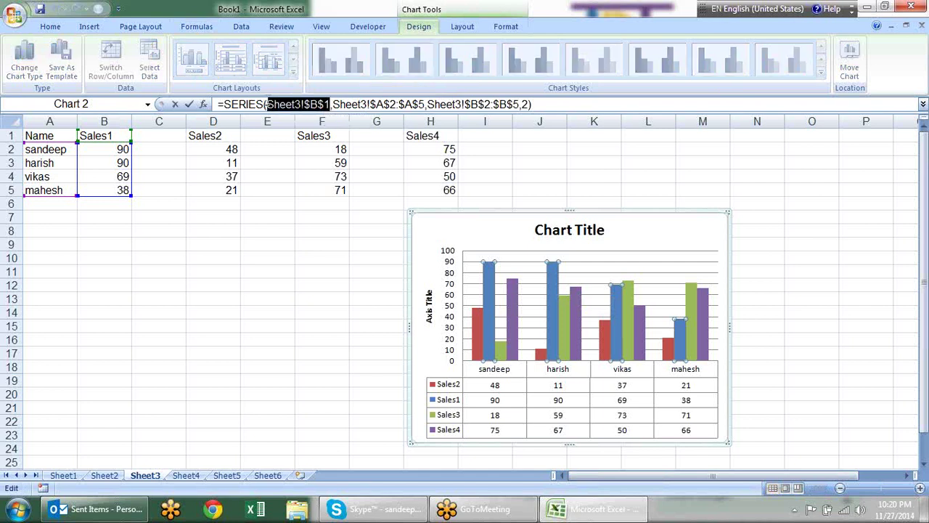
text("Sales1")
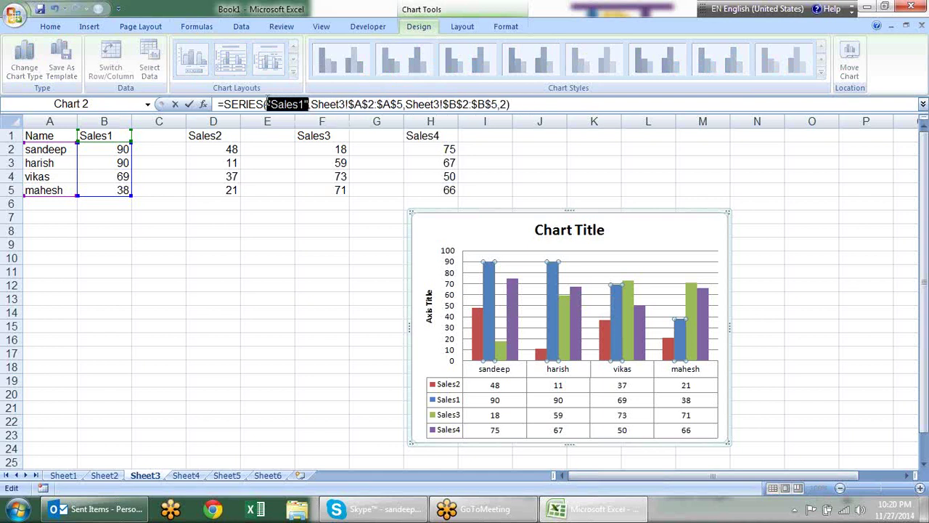
click(312, 106)
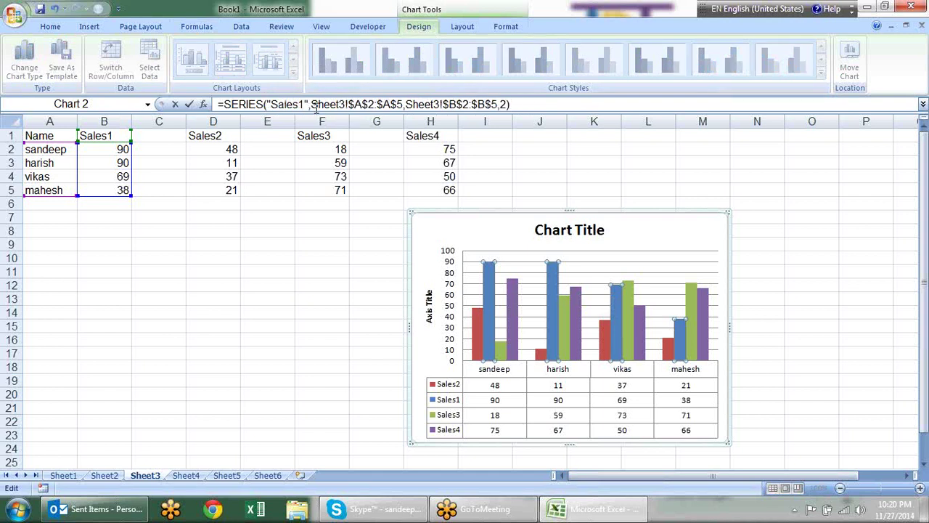
drag(312, 105, 408, 107)
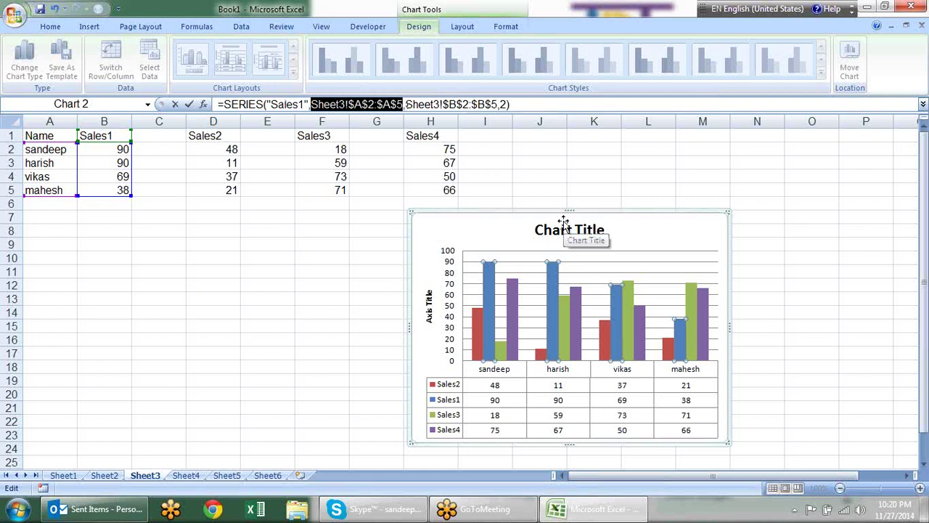
key(F9)
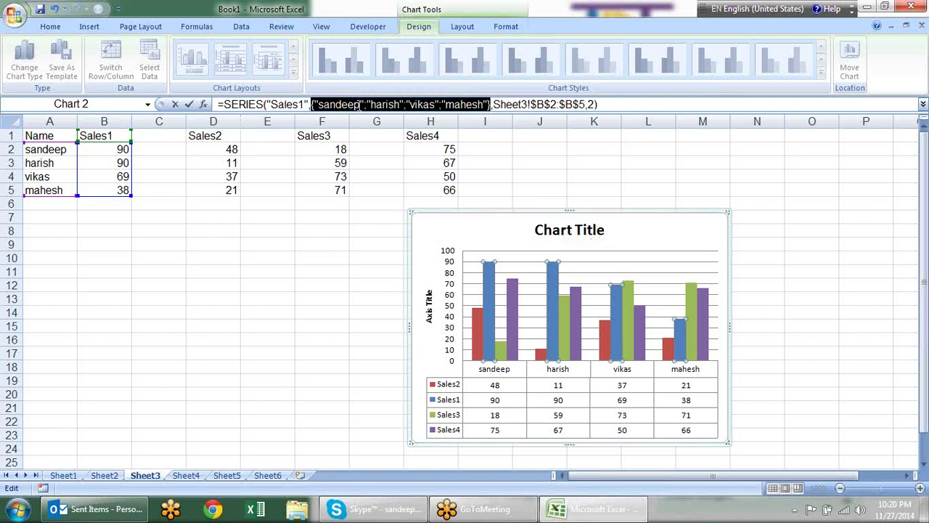
click(359, 105)
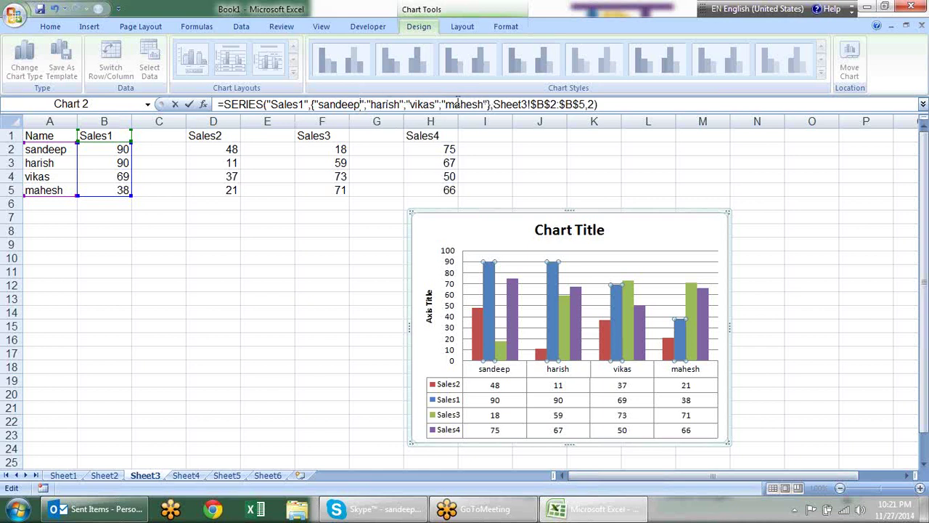
drag(494, 105, 585, 109)
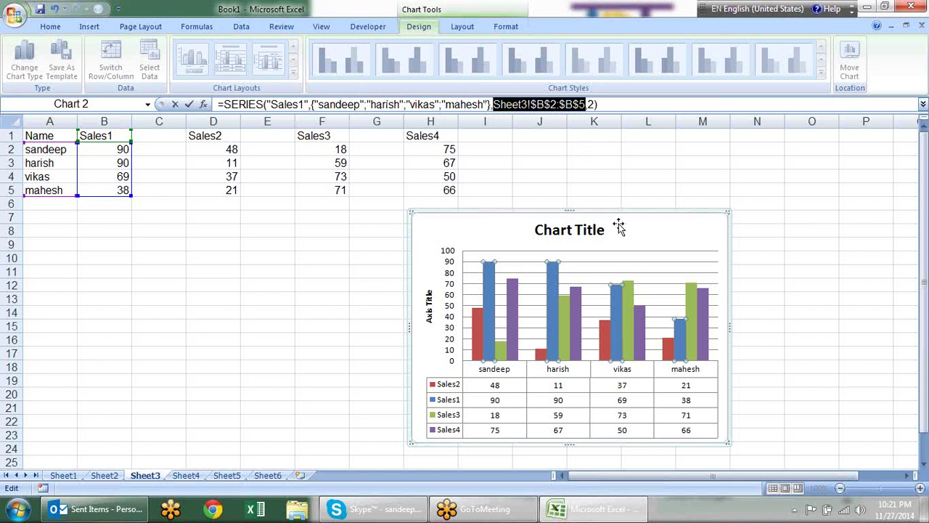
key(F9)
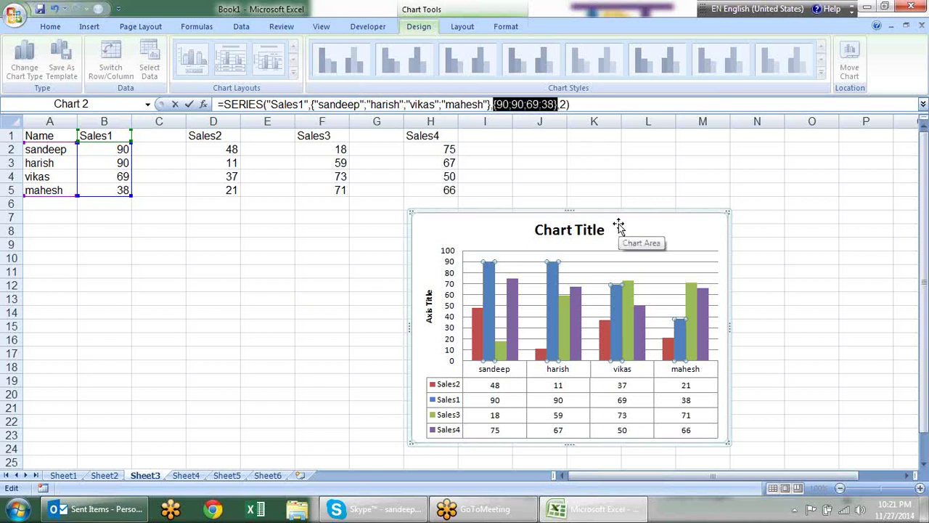
click(537, 106)
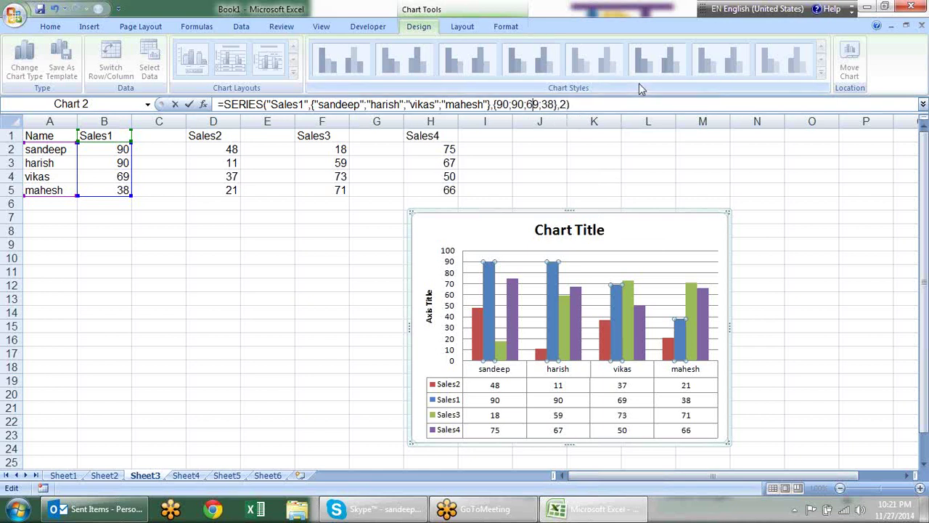
key(Return)
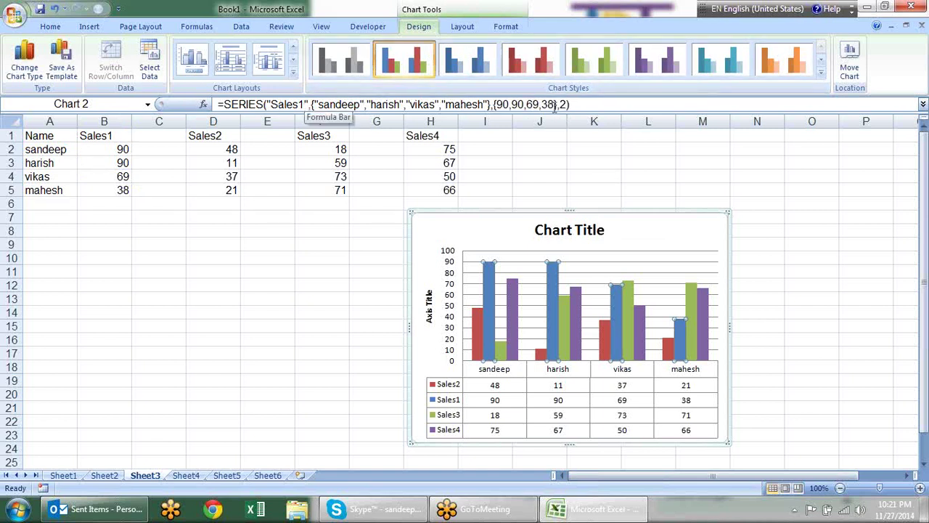
Step: Set B2 to 40, then reselect the chart's Sales1 series, which still shows 90
click(405, 104)
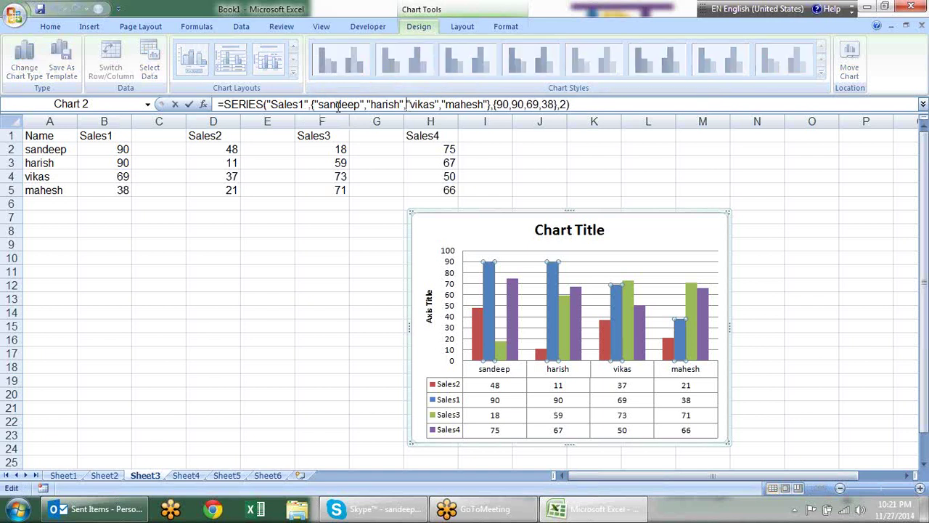
click(108, 150)
text(40)
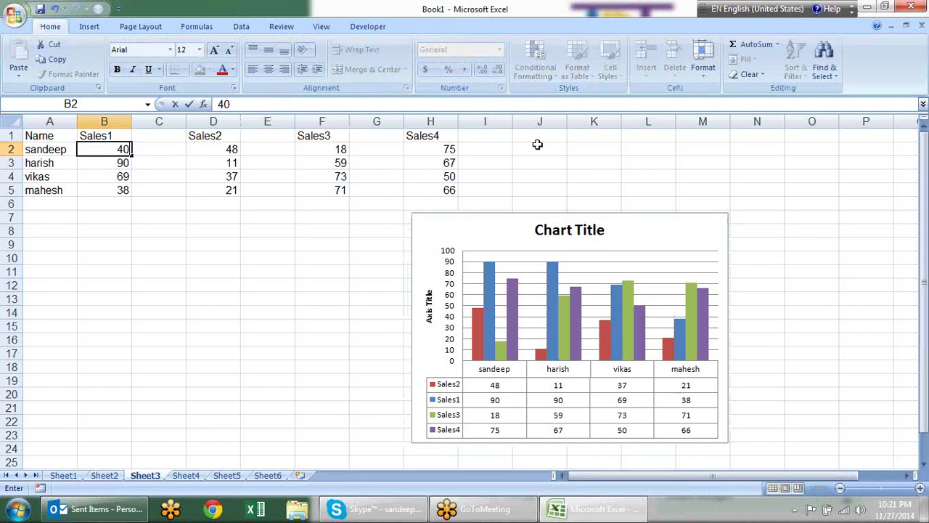
key(Return)
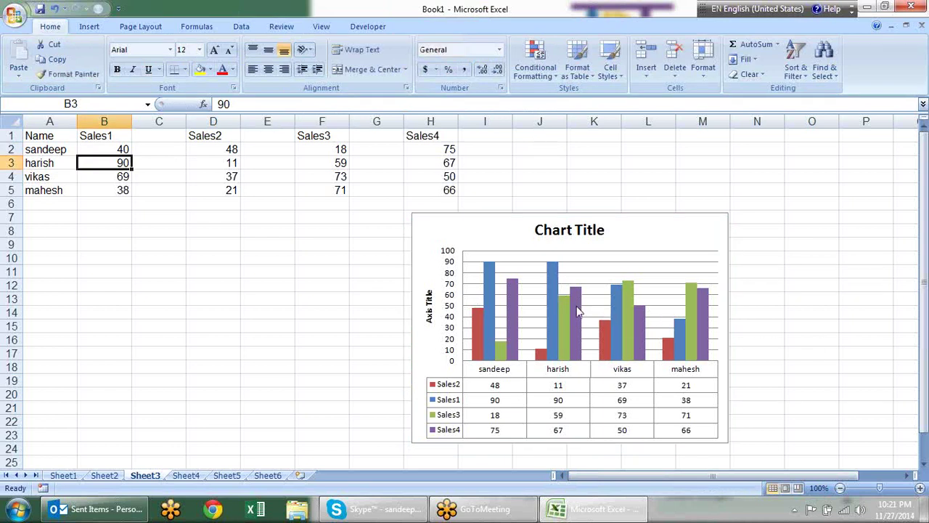
click(533, 301)
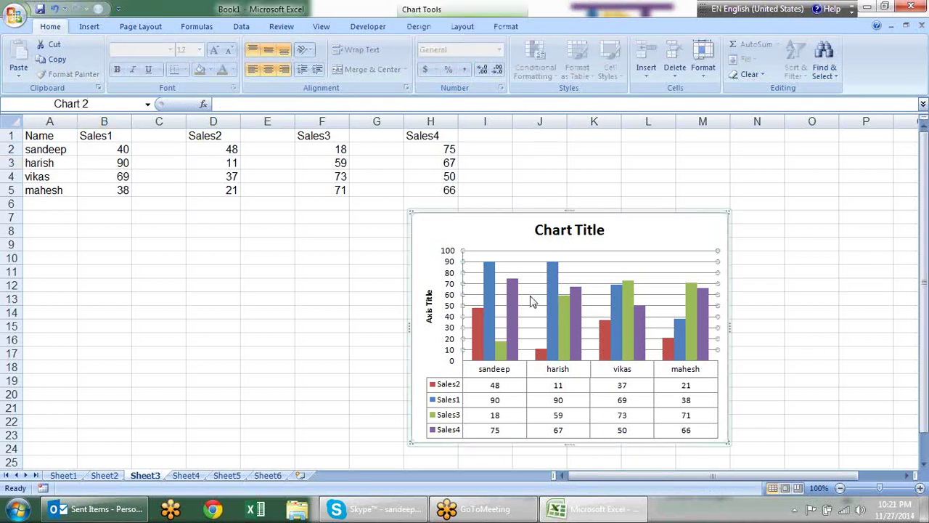
click(494, 298)
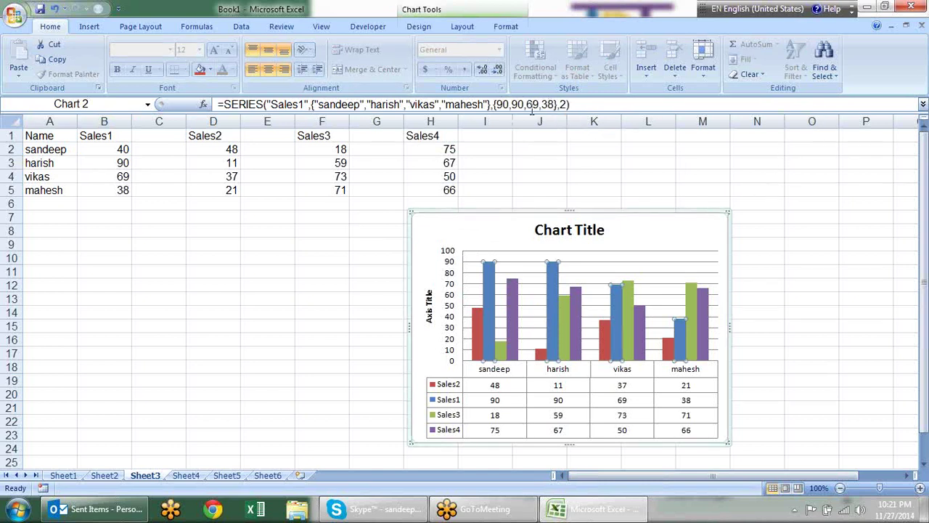
Step: Convert the Sales2 series name, category names and values references into constants
click(479, 319)
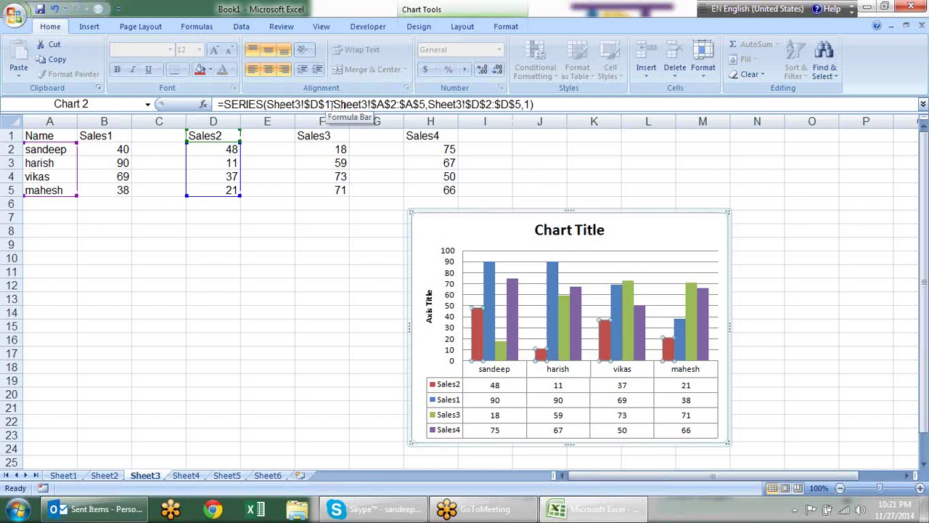
drag(330, 104, 268, 103)
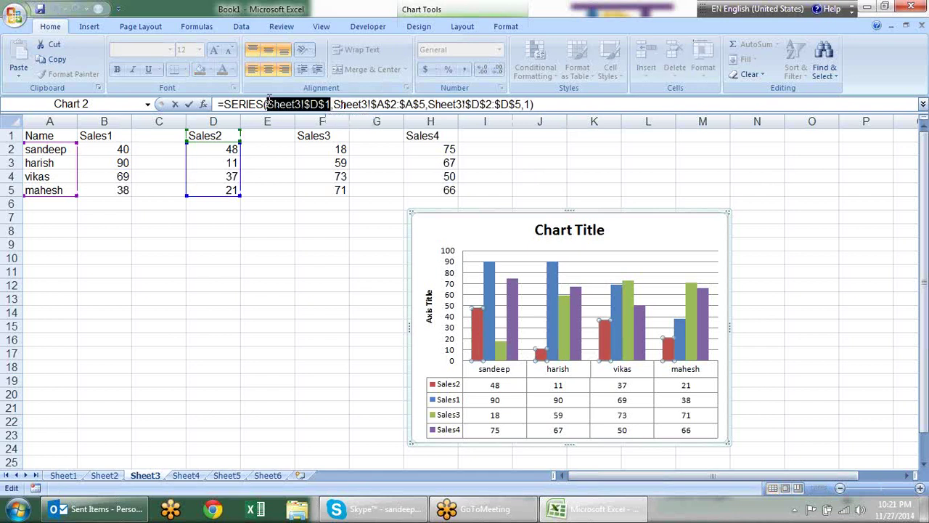
key(F9)
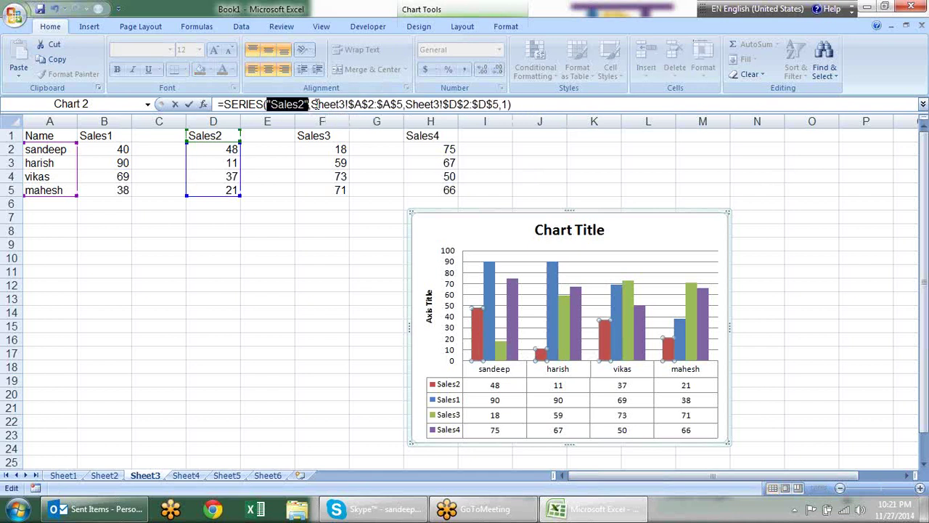
drag(312, 104, 400, 104)
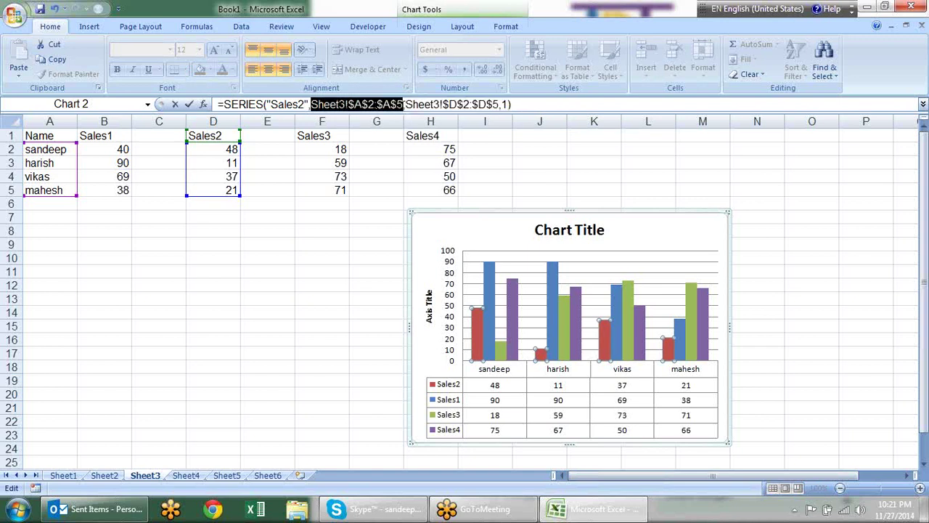
key(F9)
click(494, 104)
key(shift+End)
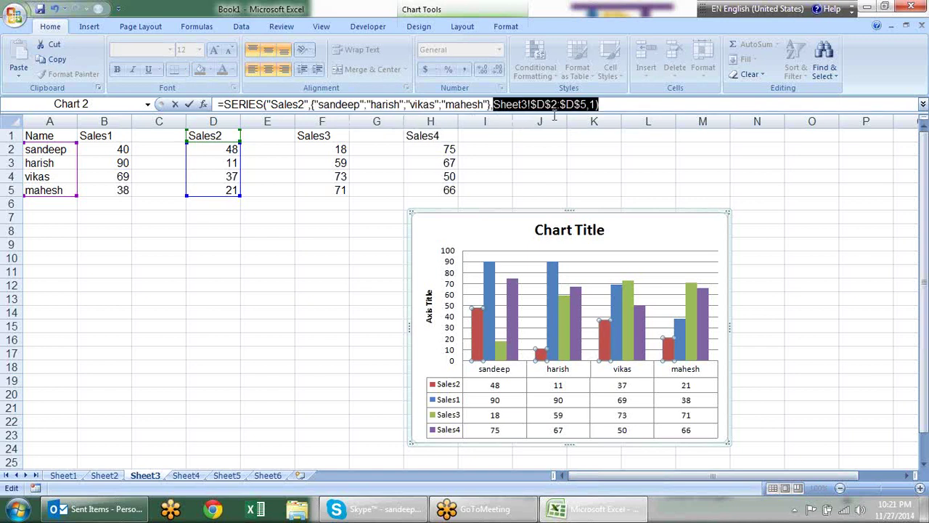
drag(556, 104, 579, 104)
key(F9)
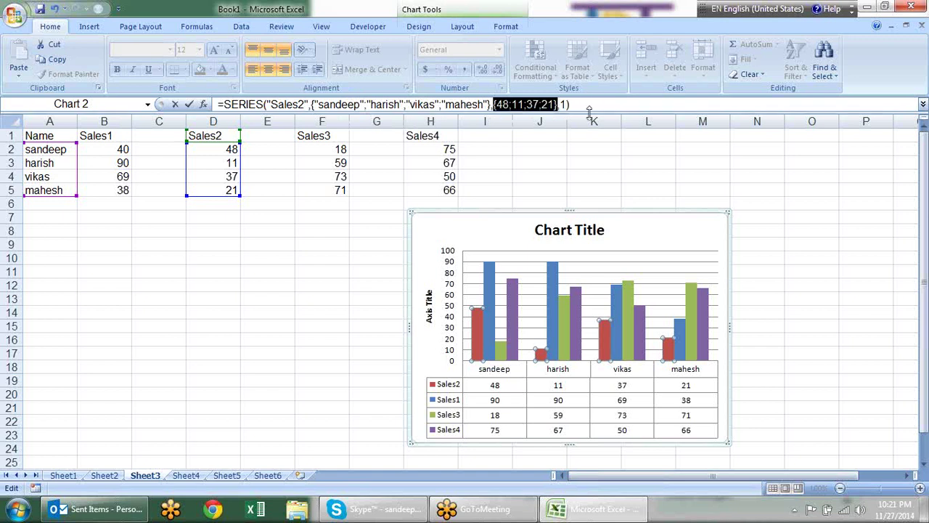
key(Return)
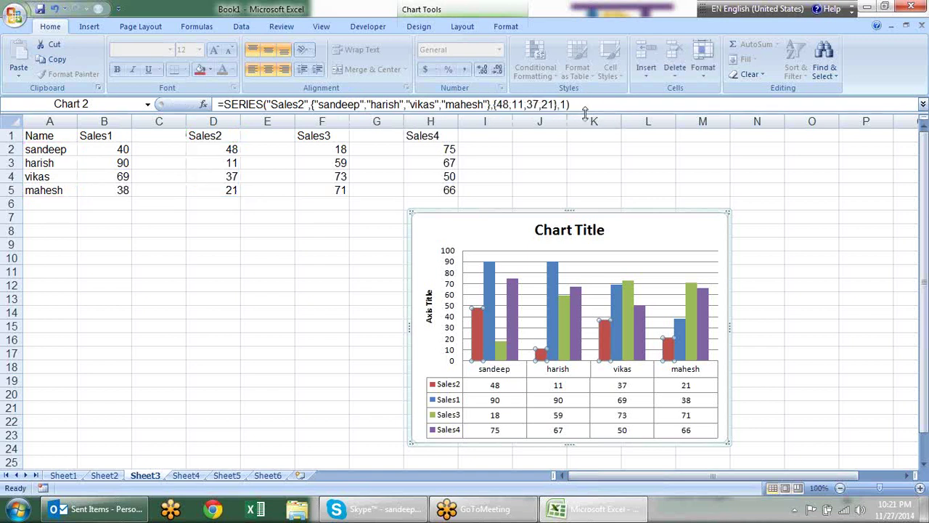
Step: Hard-code the Sales3 series the same way, giving fixed values {18,59,73,71}
click(500, 352)
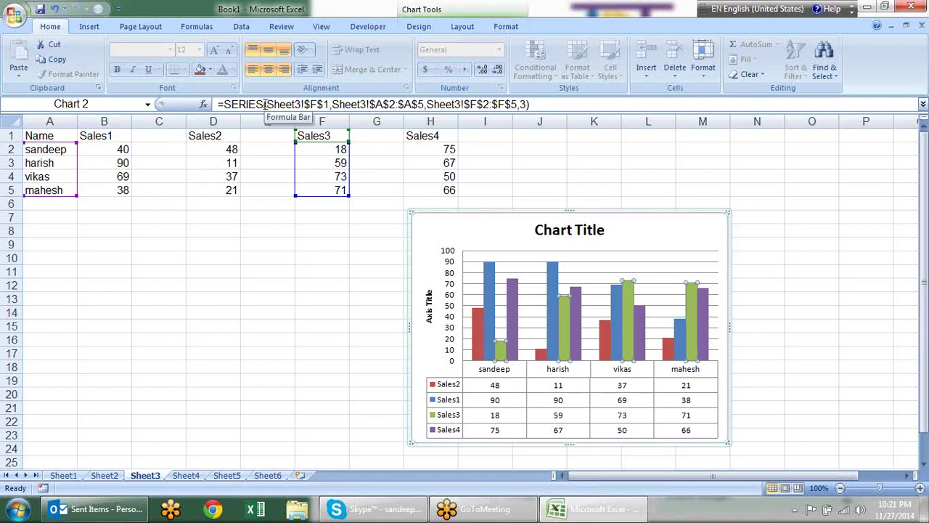
drag(268, 104, 329, 136)
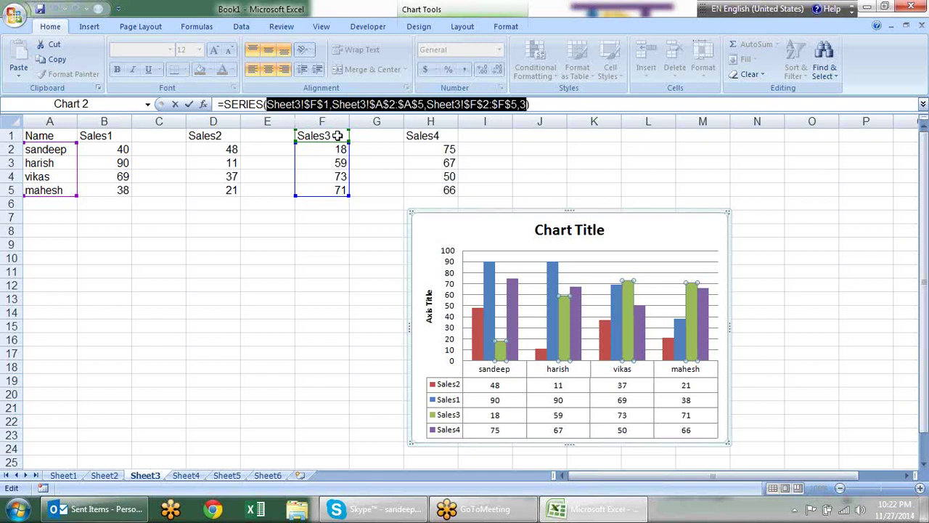
key(shift+Left)
key(shift+Left)
key(shift+Left)
key(shift+Left)
key(shift+Left)
key(shift+Left)
key(shift+Left)
key(shift+Left)
key(shift+Left)
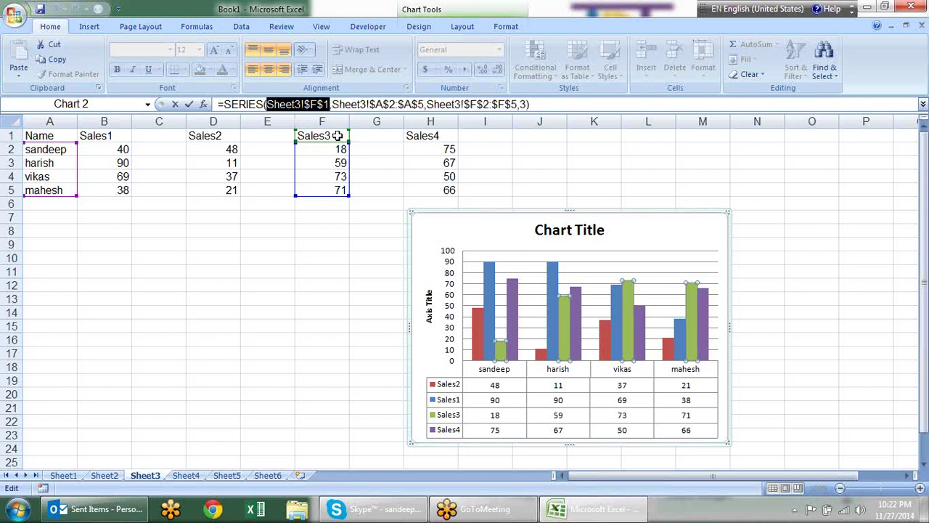
key(F9)
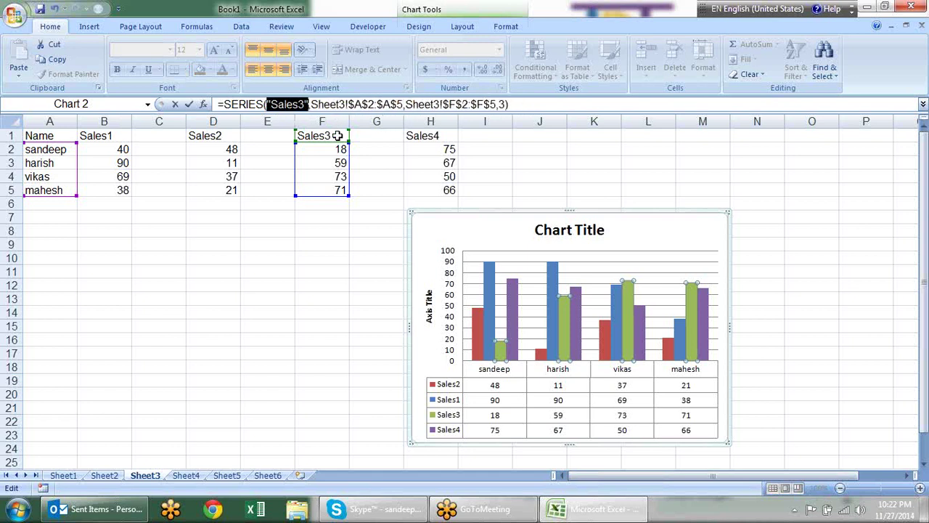
key(Right)
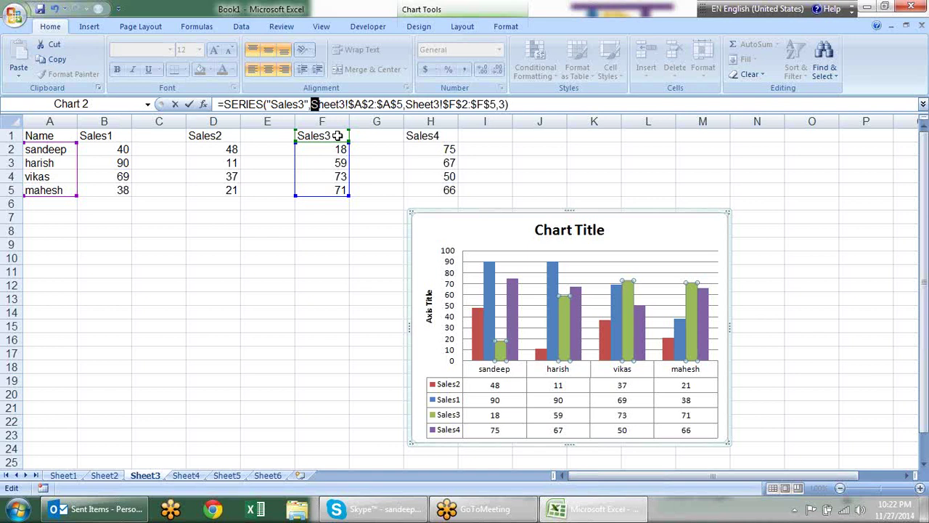
key(shift+Right)
key(shift+Right)
key(shift+Right)
key(shift+Right)
key(shift+Right)
key(shift+Right)
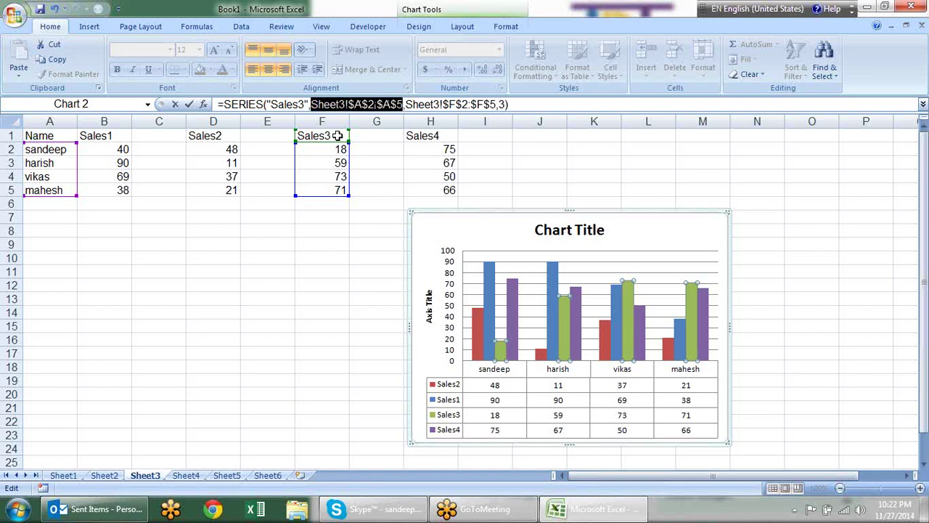
key(F9)
key(Right)
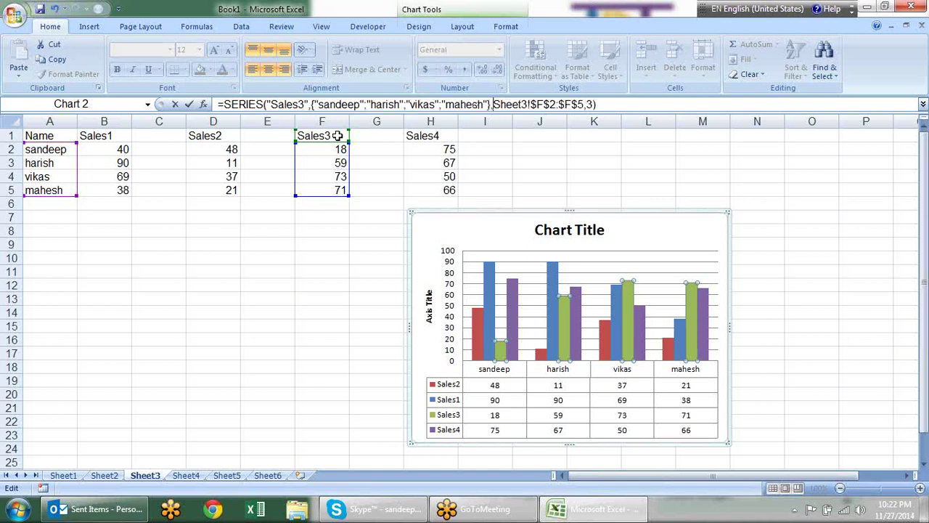
key(shift+Right)
key(shift+Right)
key(shift+Right)
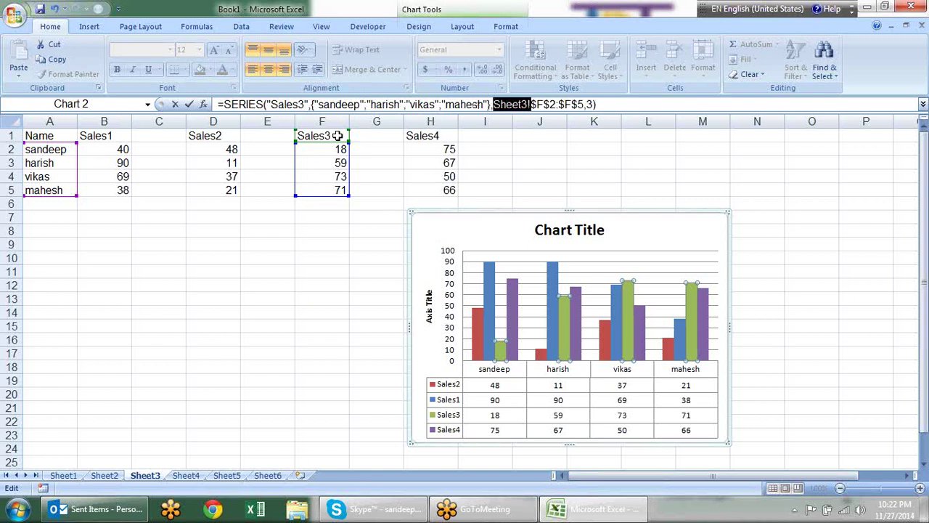
key(shift+Right)
key(shift+Right)
key(shift+Right)
key(F9)
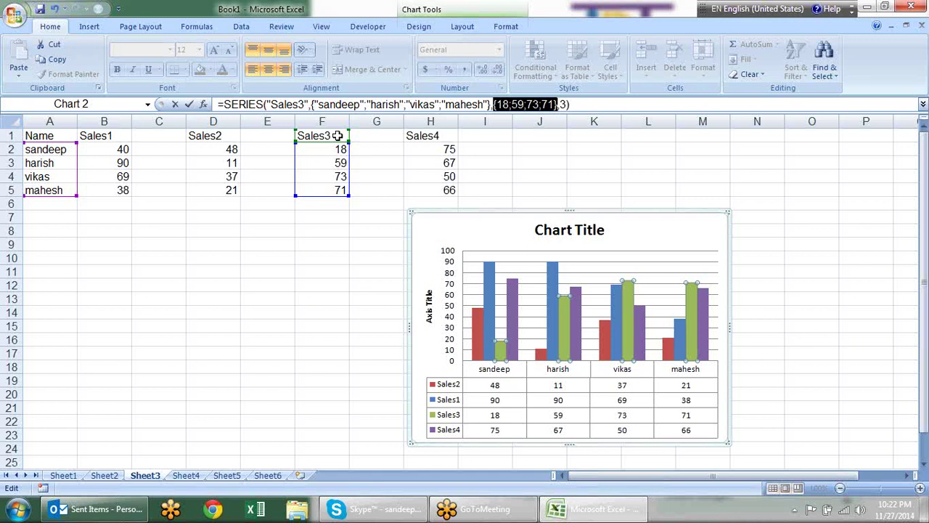
key(Return)
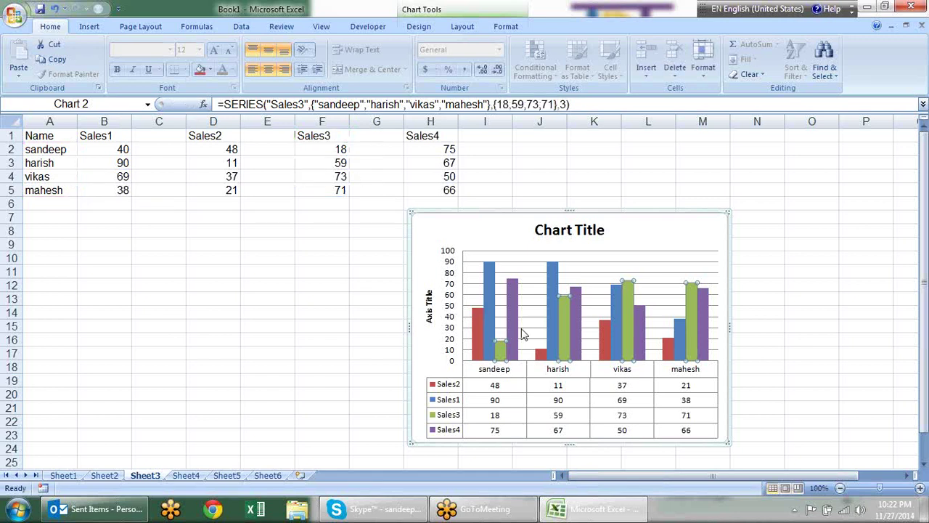
click(514, 333)
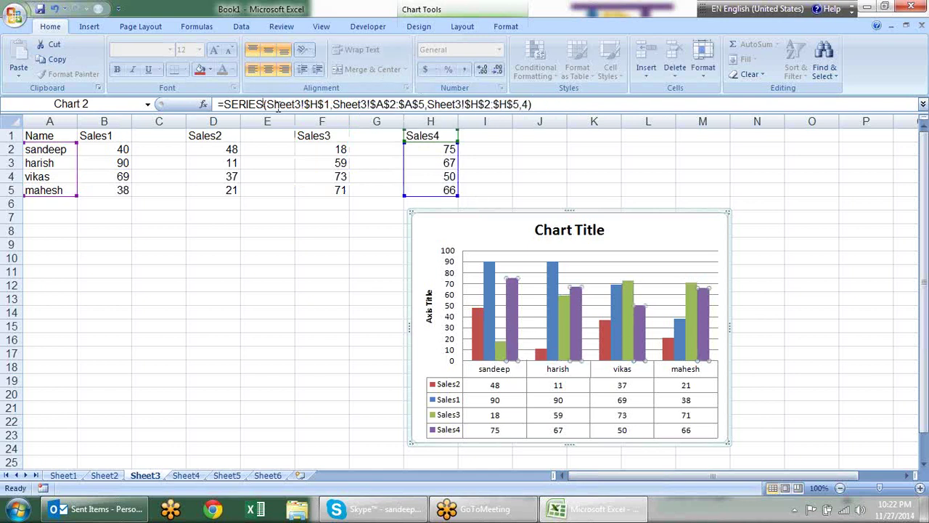
Step: Convert each Sales4 SERIES reference with F9, fixing name Sales4 and values {75,67,50,66}
drag(267, 104, 407, 106)
key(F9)
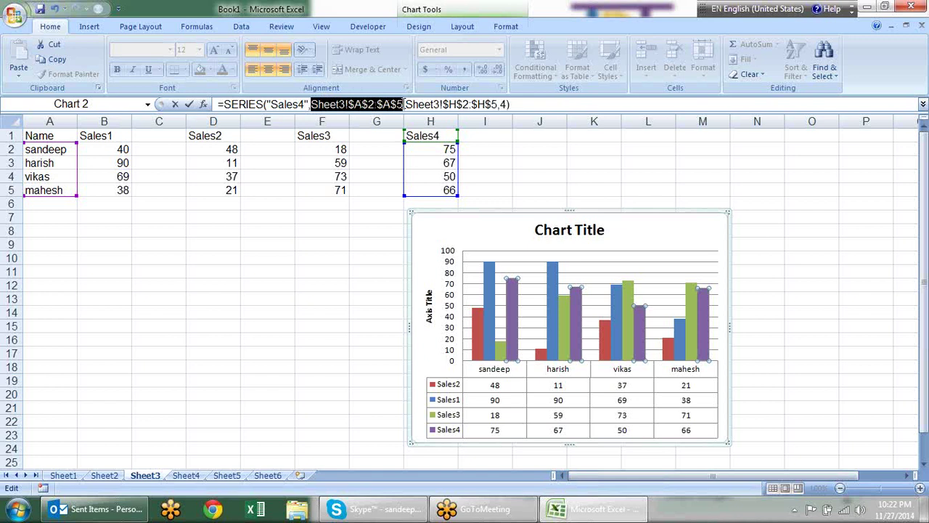
key(F9)
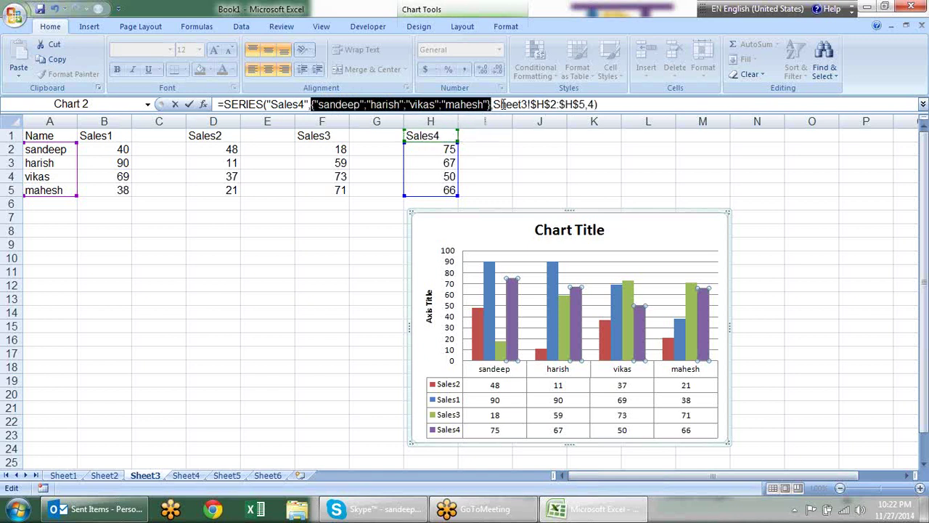
drag(493, 104, 572, 106)
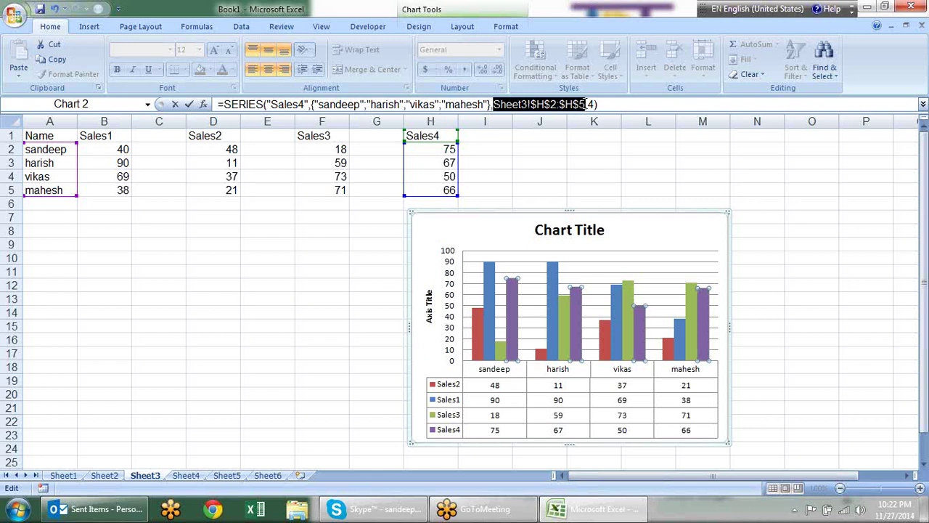
key(F9)
click(637, 240)
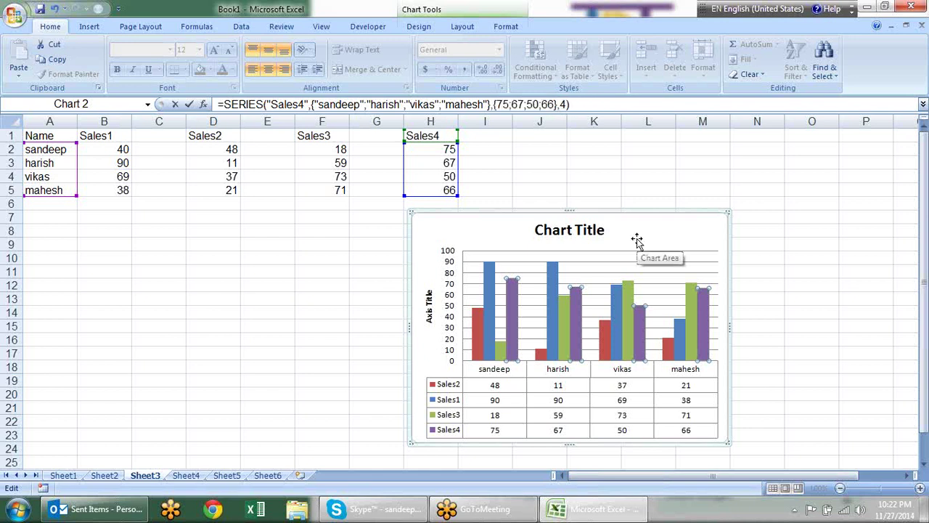
key(Return)
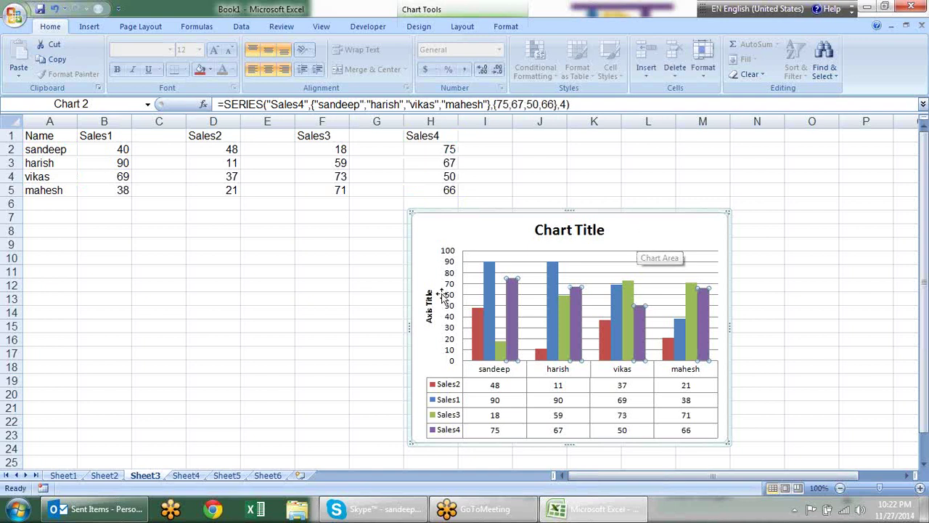
Step: Clear the sales table A1:H5 and move the chart, showing it keeps its values
click(494, 314)
click(506, 240)
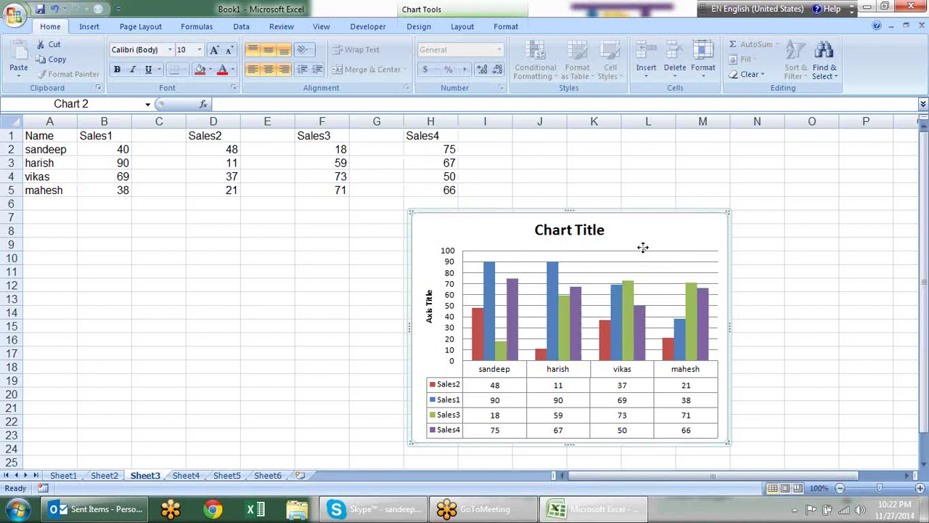
click(234, 149)
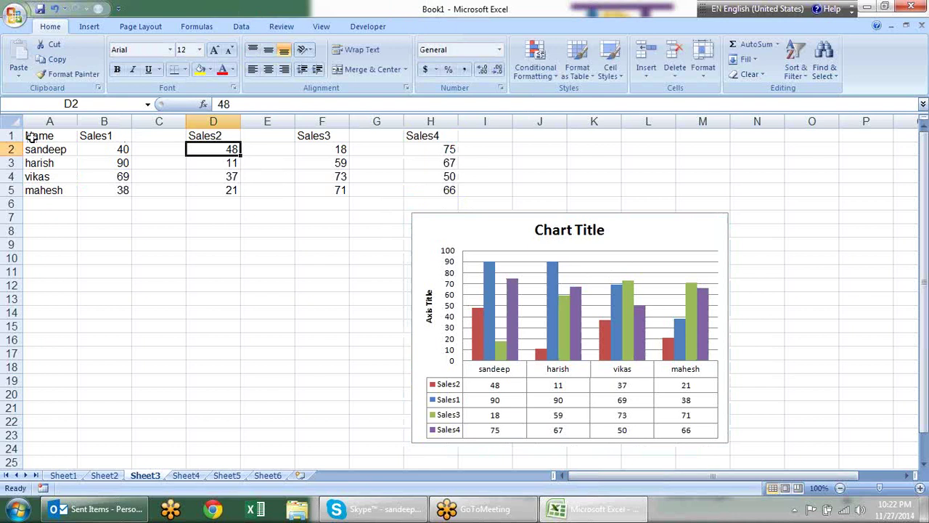
drag(59, 136, 445, 184)
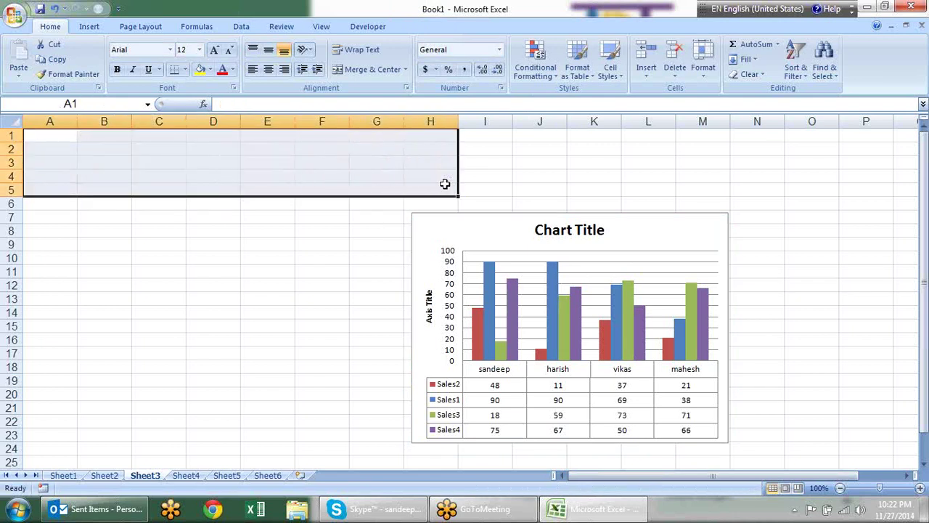
mouse_move(502, 232)
mouse_down()
mouse_move(293, 174)
mouse_move(595, 208)
mouse_move(332, 210)
mouse_move(429, 198)
mouse_up()
mouse_move(487, 228)
mouse_down()
mouse_move(302, 208)
mouse_move(342, 208)
mouse_up()
Step: Undo to restore the sales table and reselect the chart
key(ctrl+z)
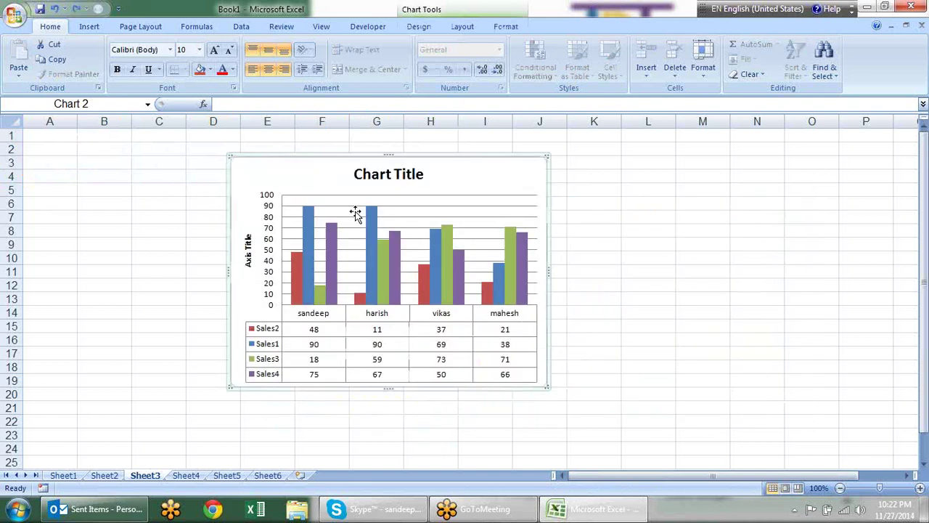
key(ctrl+z)
key(ctrl+z)
click(300, 255)
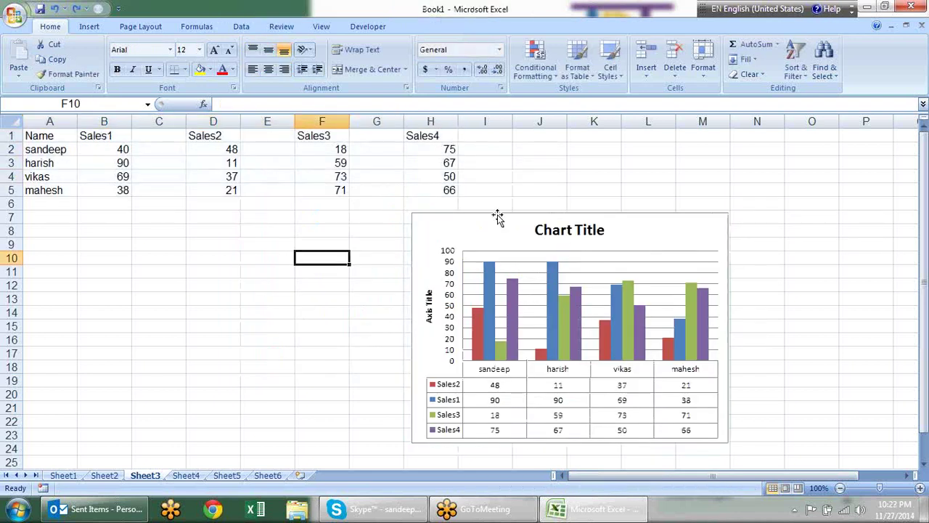
click(494, 218)
right_click(453, 232)
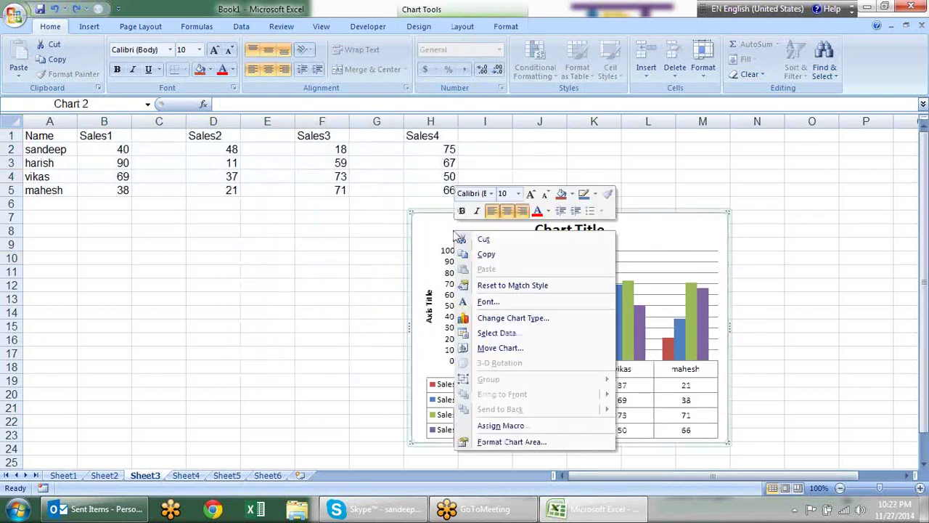
click(501, 332)
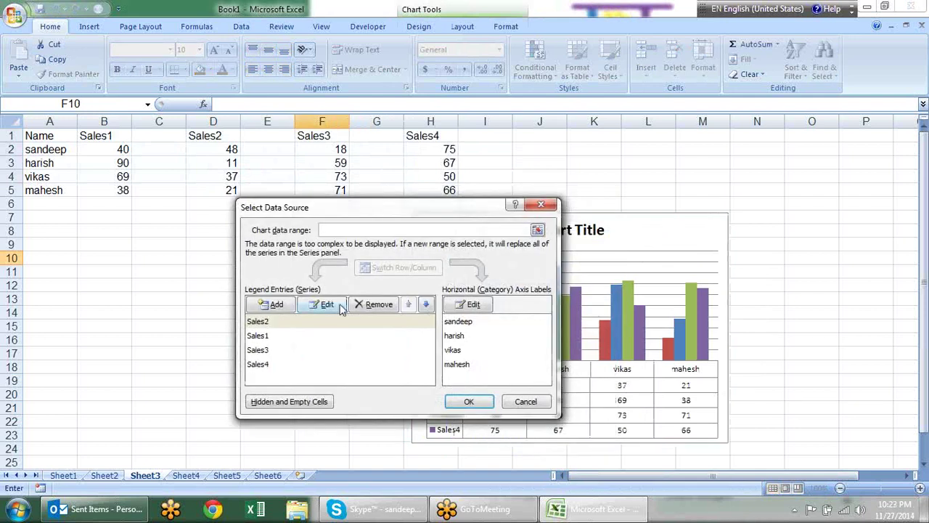
click(292, 321)
click(317, 305)
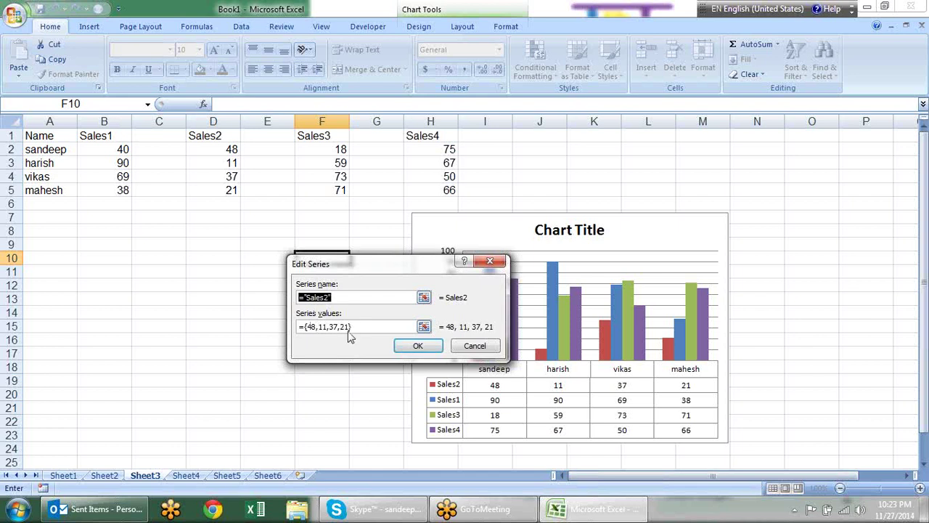
click(418, 346)
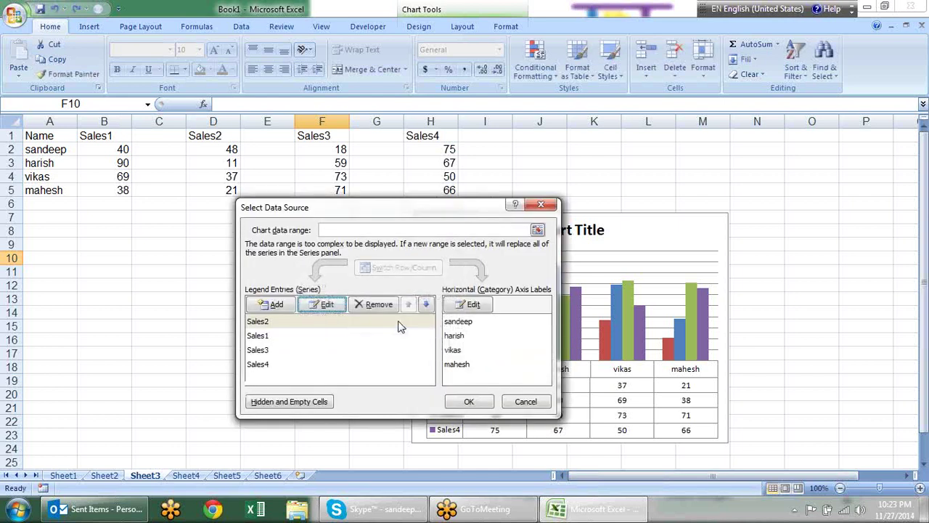
click(258, 338)
click(332, 304)
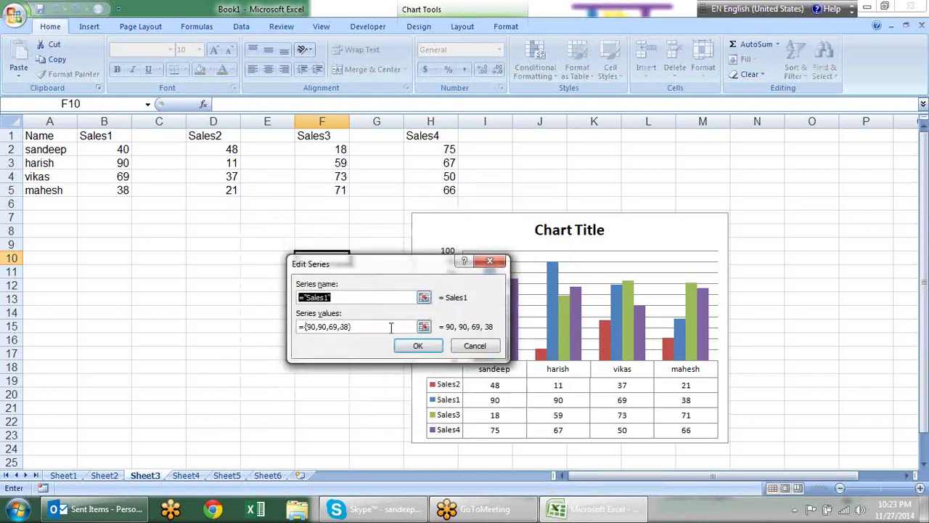
click(471, 346)
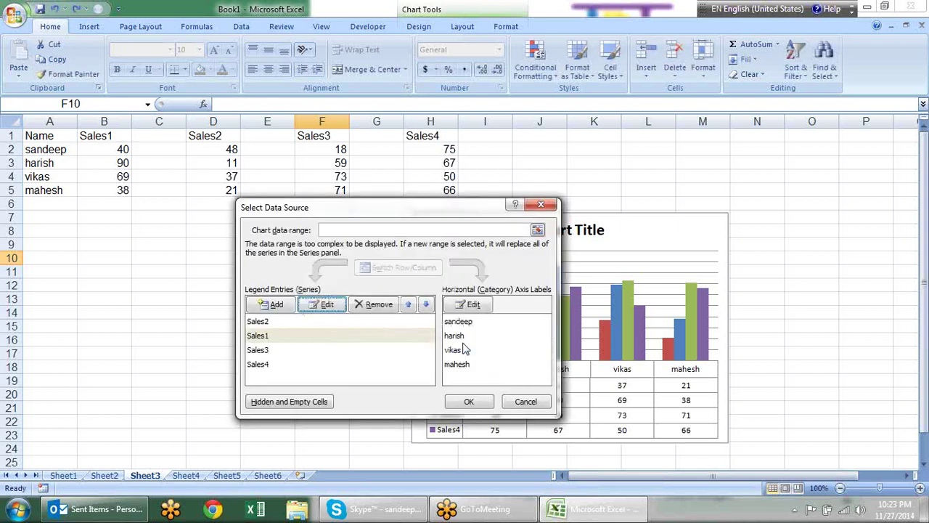
click(471, 401)
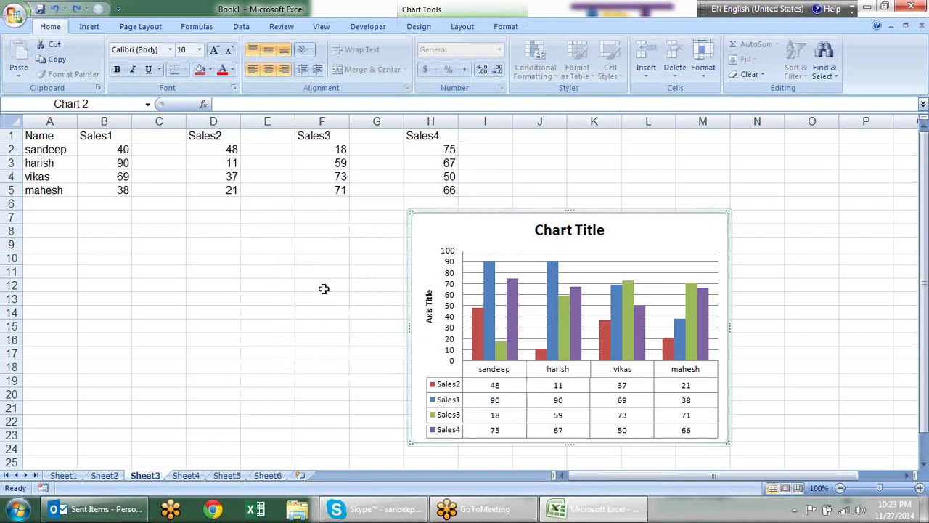
click(290, 286)
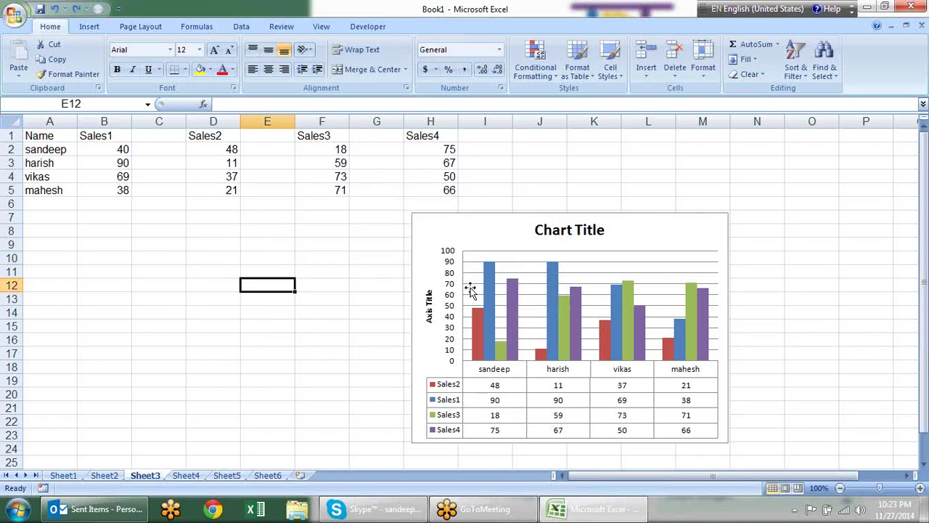
click(231, 148)
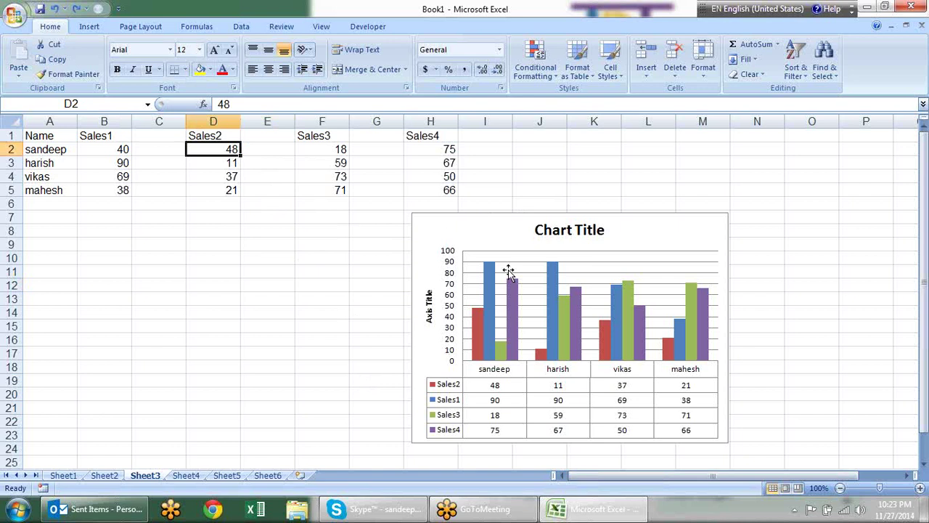
click(451, 215)
click(303, 159)
click(556, 242)
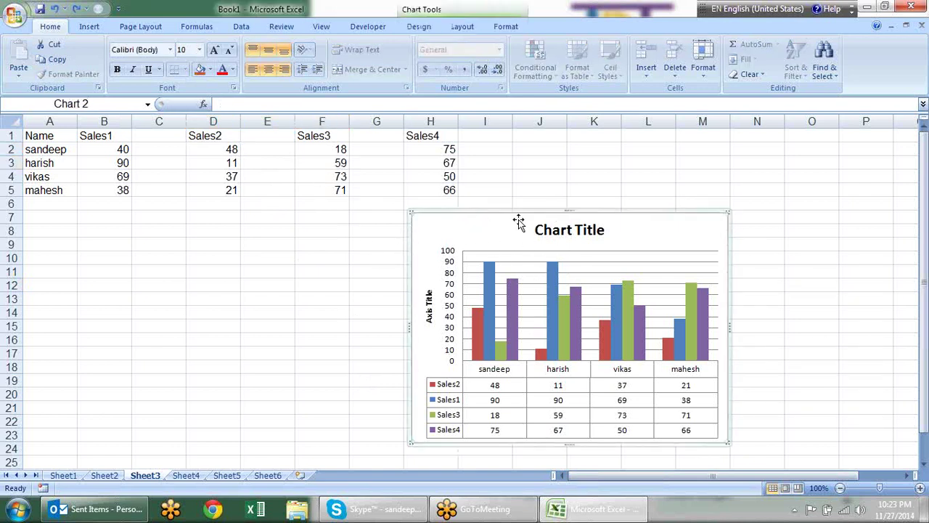
click(185, 479)
Step: Browse the sheet tabs and settle on Sheet1 with the bank INV data
click(145, 479)
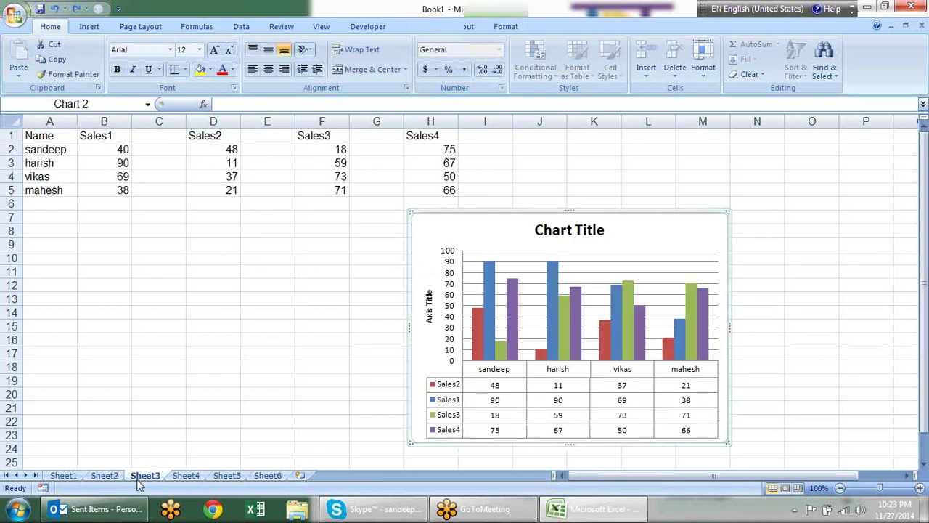
click(109, 476)
click(64, 476)
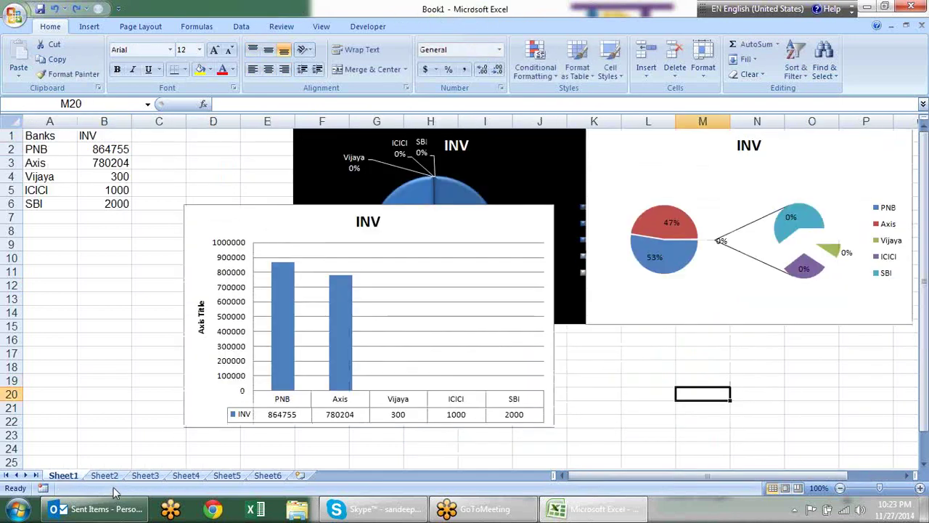
click(109, 476)
click(149, 476)
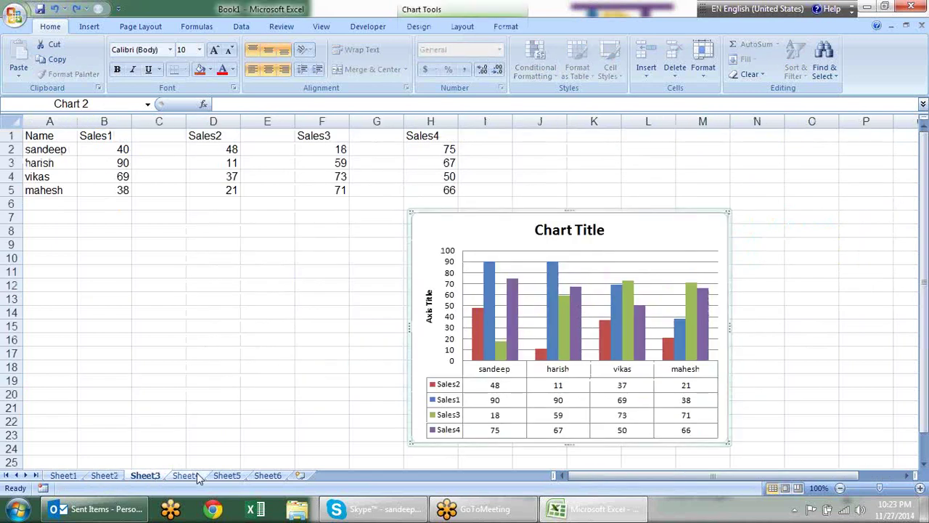
click(186, 477)
click(129, 476)
click(104, 476)
click(72, 476)
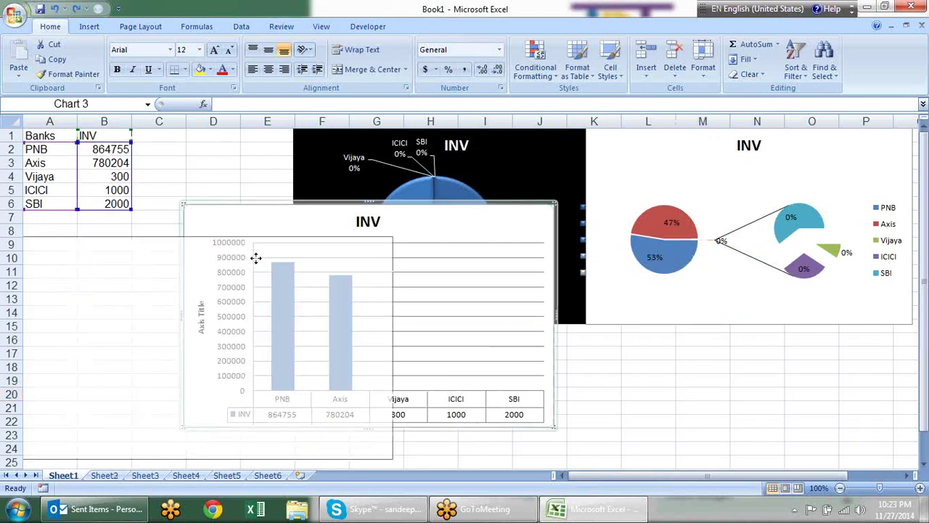
Step: Move the INV column chart to the lower left and select the Banks and INV data A1:B6
drag(477, 228, 316, 255)
click(693, 279)
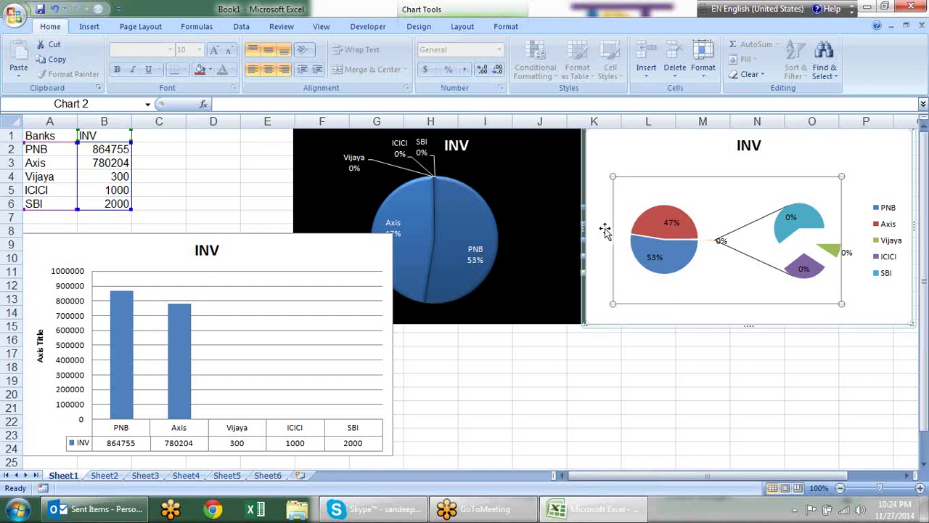
click(251, 174)
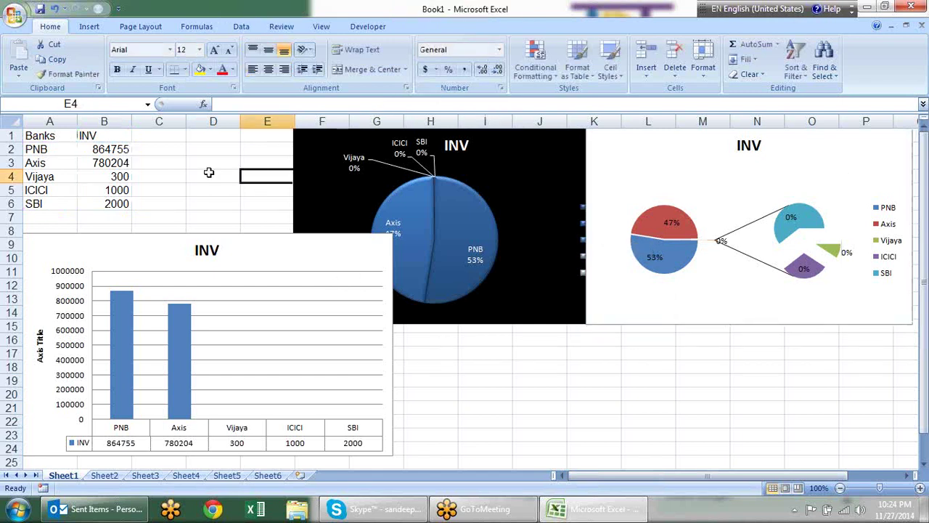
drag(41, 135, 82, 204)
click(89, 26)
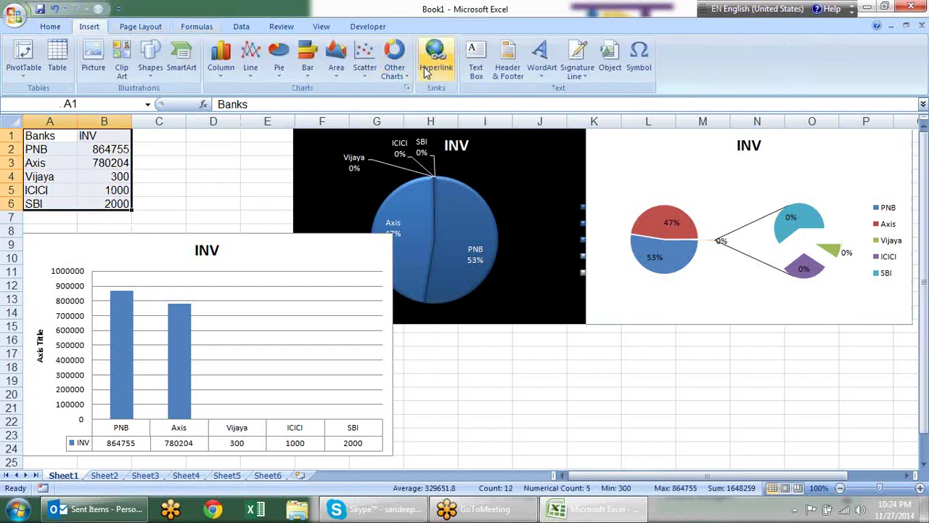
click(403, 69)
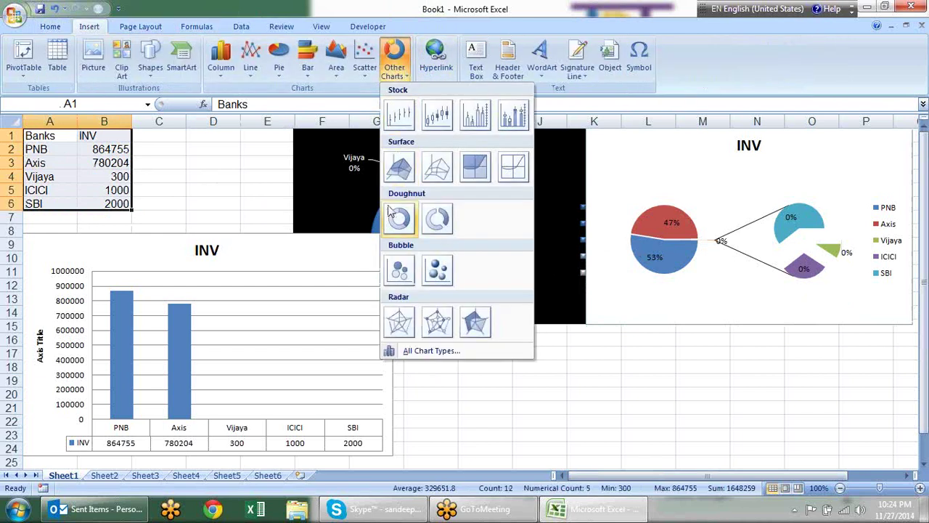
click(403, 218)
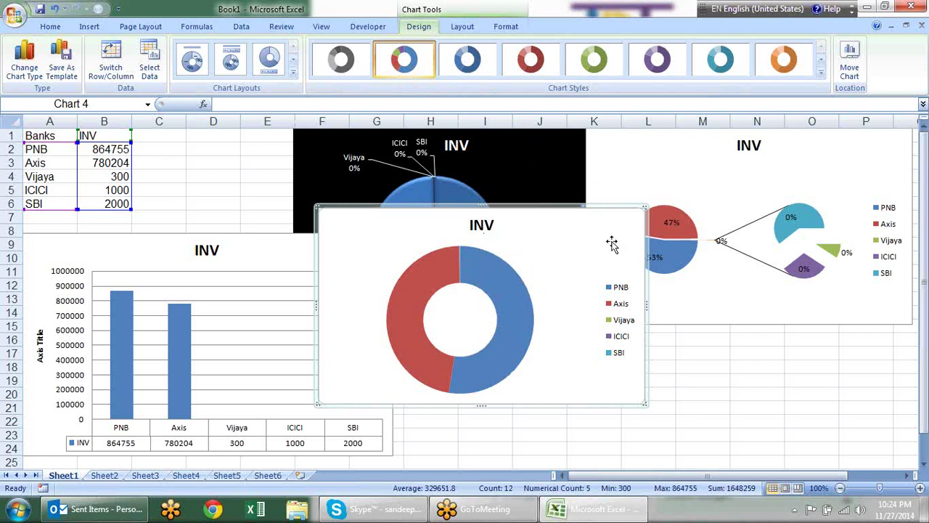
key(Delete)
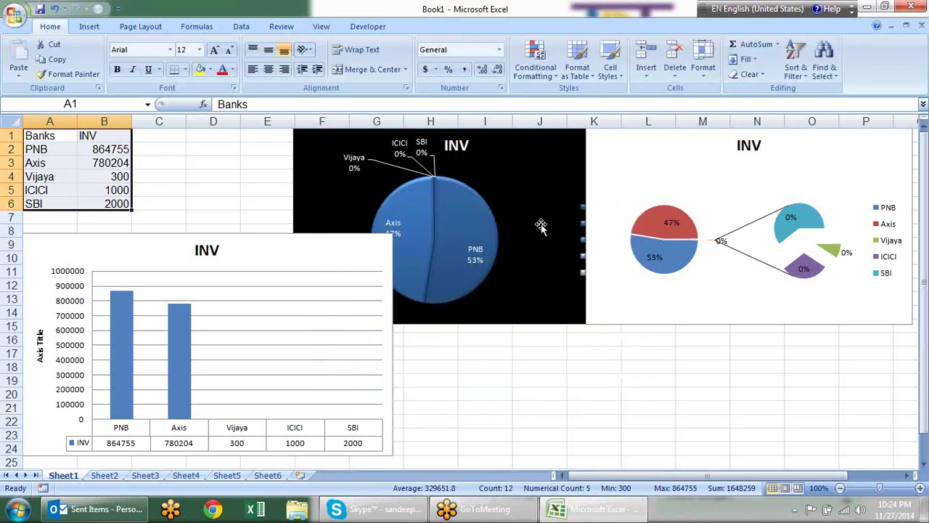
click(480, 395)
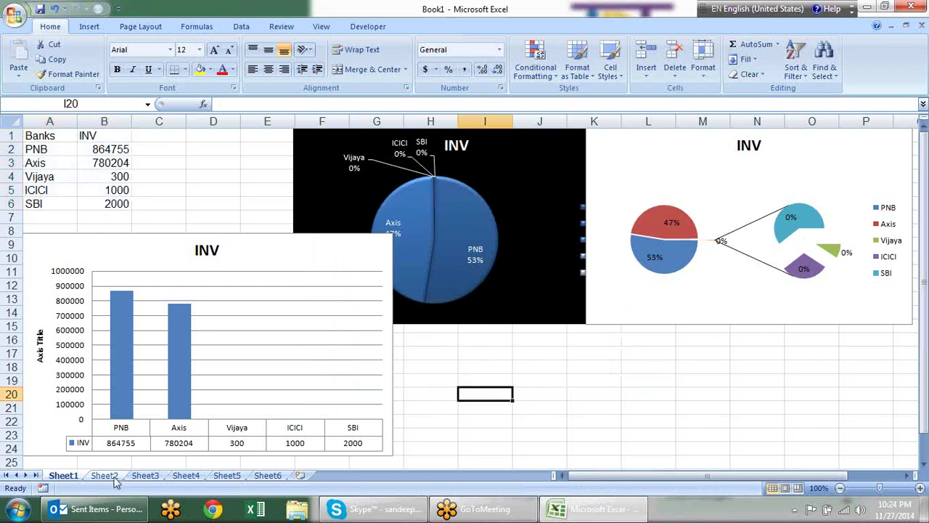
Step: Switch to the blank Sheet4 and select cell A3
click(104, 476)
click(145, 475)
click(186, 475)
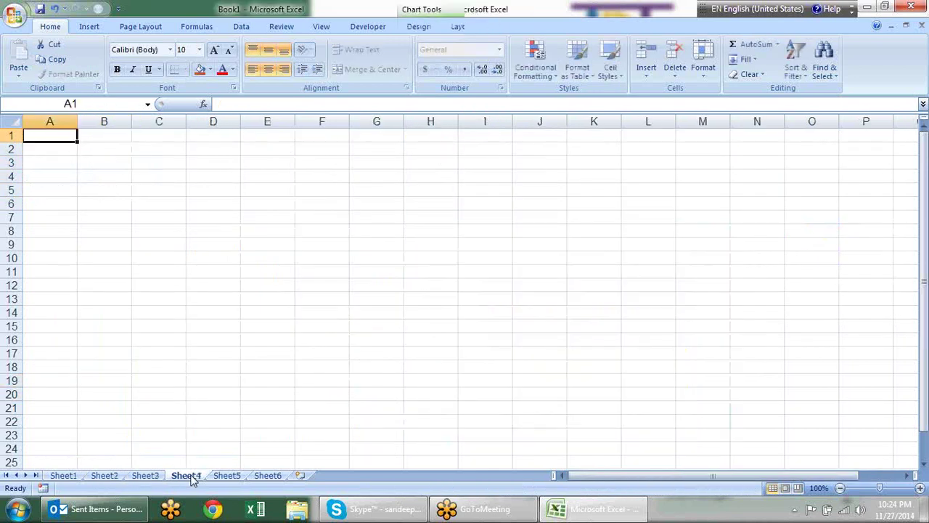
click(119, 204)
click(136, 160)
click(81, 146)
click(59, 161)
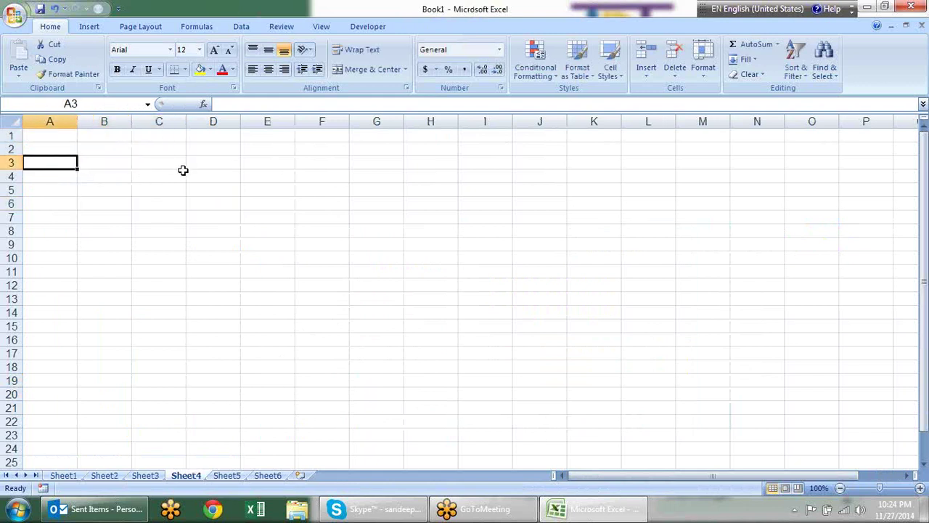
click(321, 187)
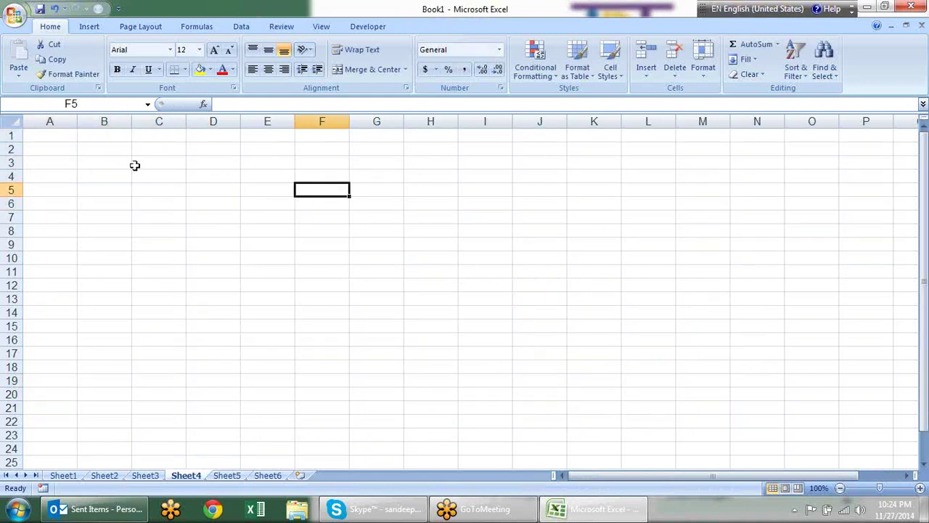
click(34, 161)
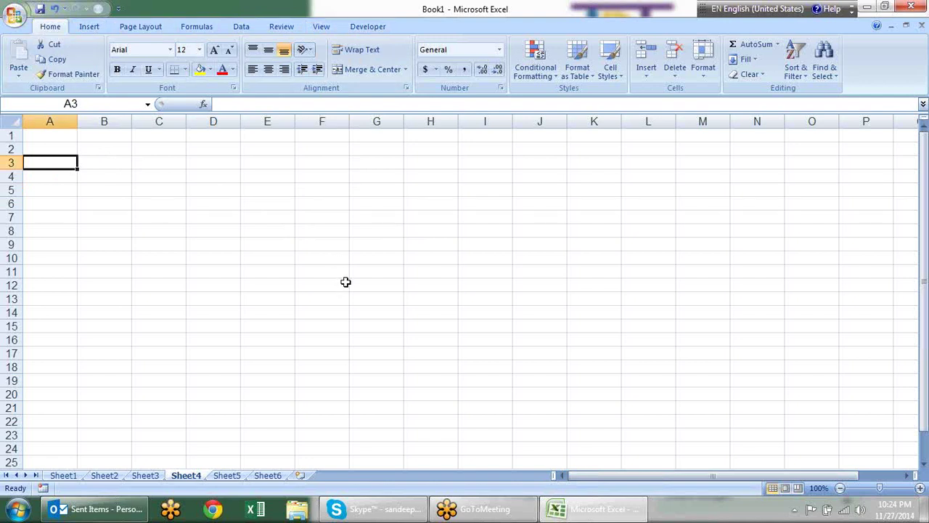
Step: Enter Red, Yellow and Green in A3:A5, then move to cell B3
text(RE)
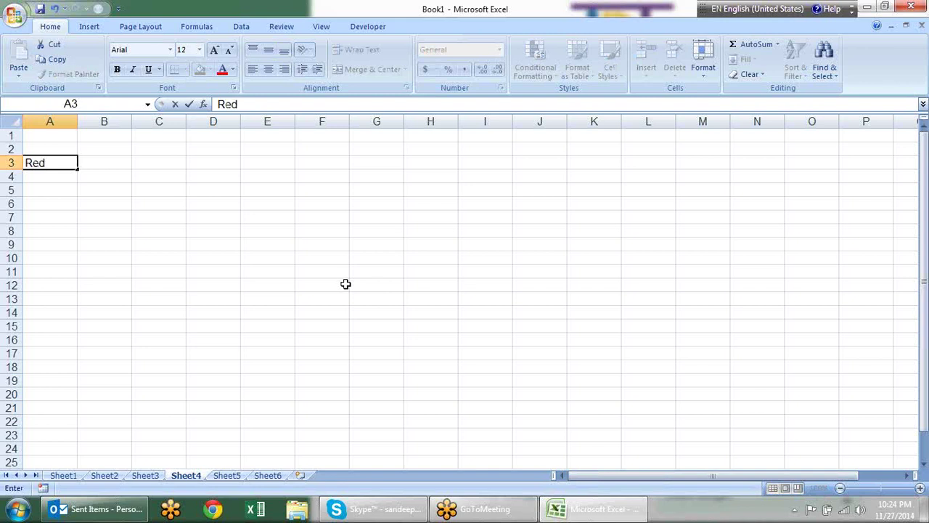
key(Return)
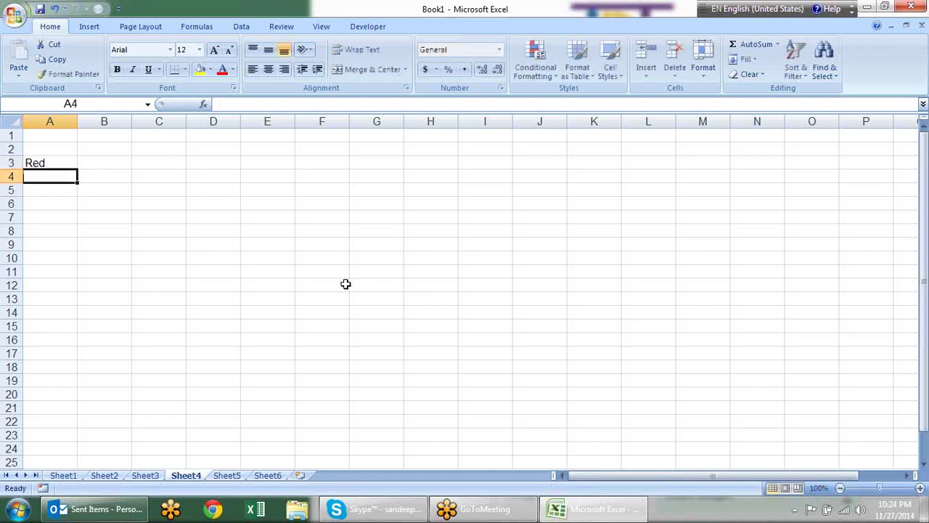
text(Ye)
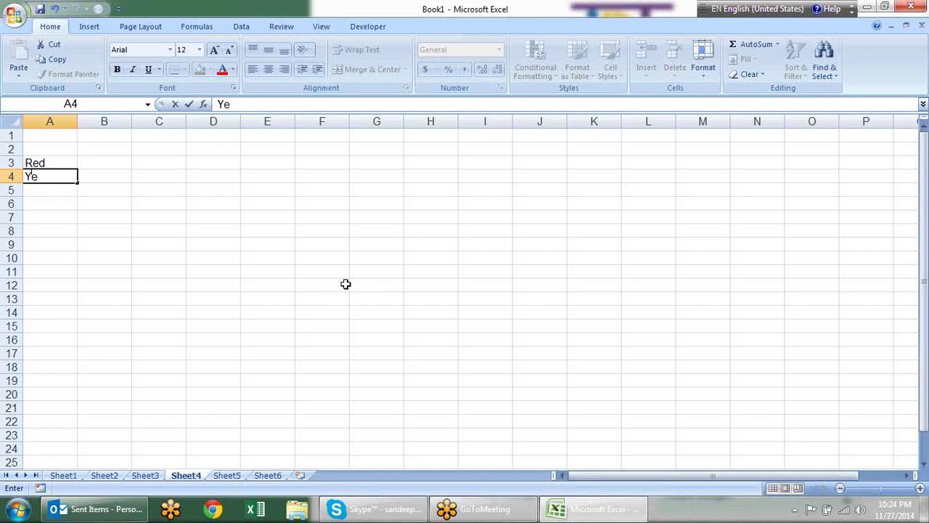
key(BackSpace)
key(BackSpace)
text(ow)
key(Return)
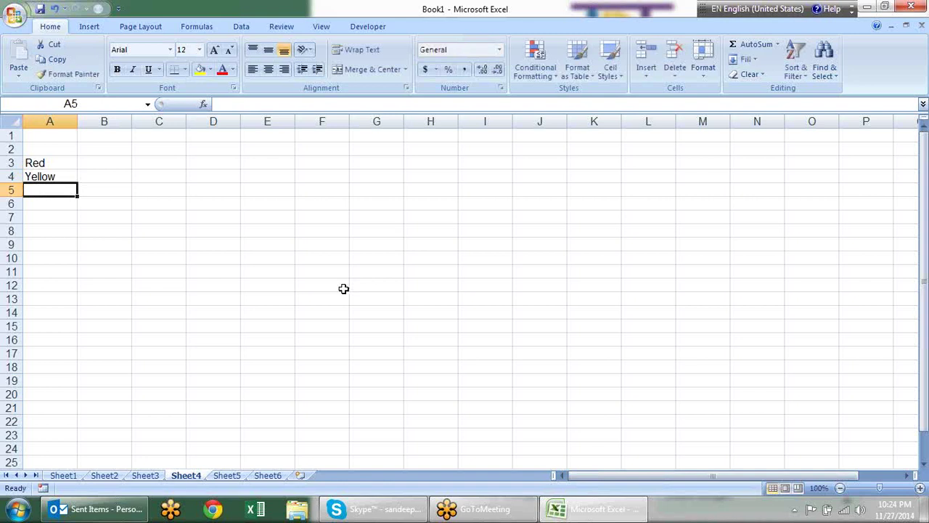
text(Green)
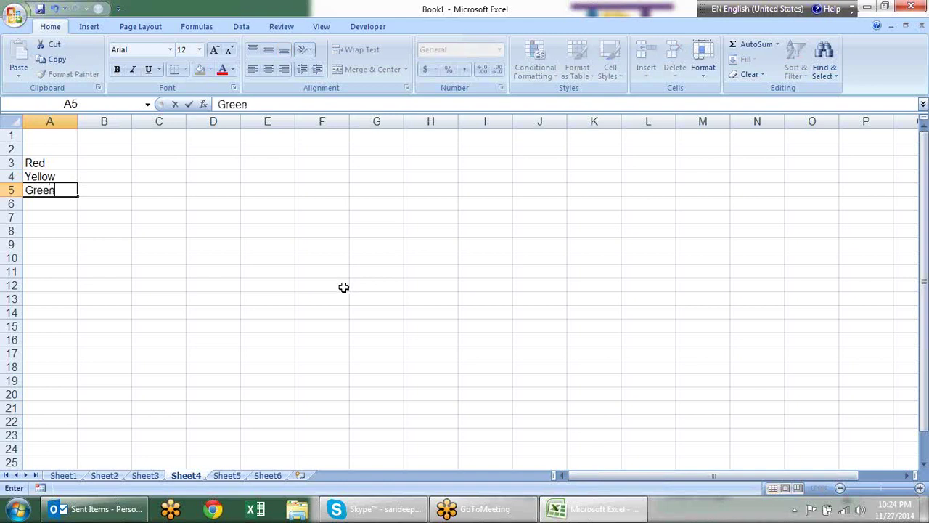
key(Return)
key(Up)
key(Up)
key(Up)
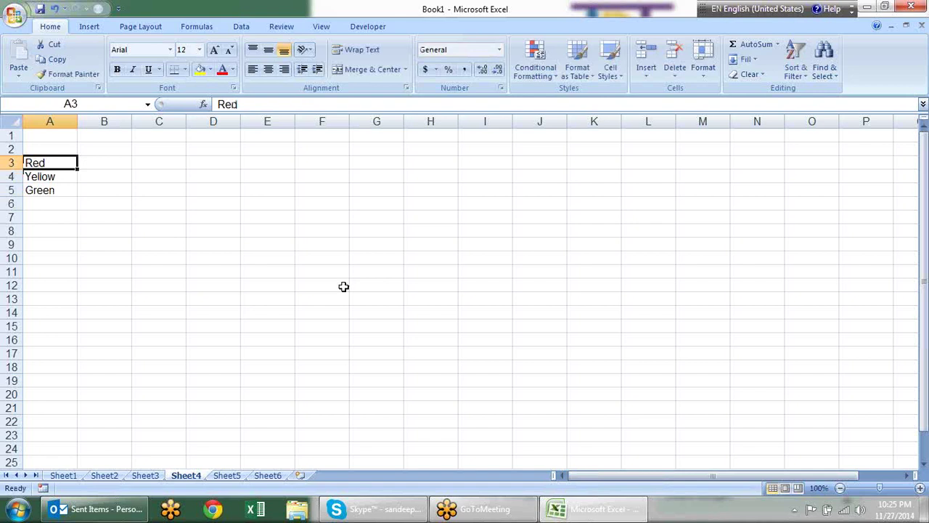
key(Right)
key(Down)
key(Down)
key(Up)
key(Up)
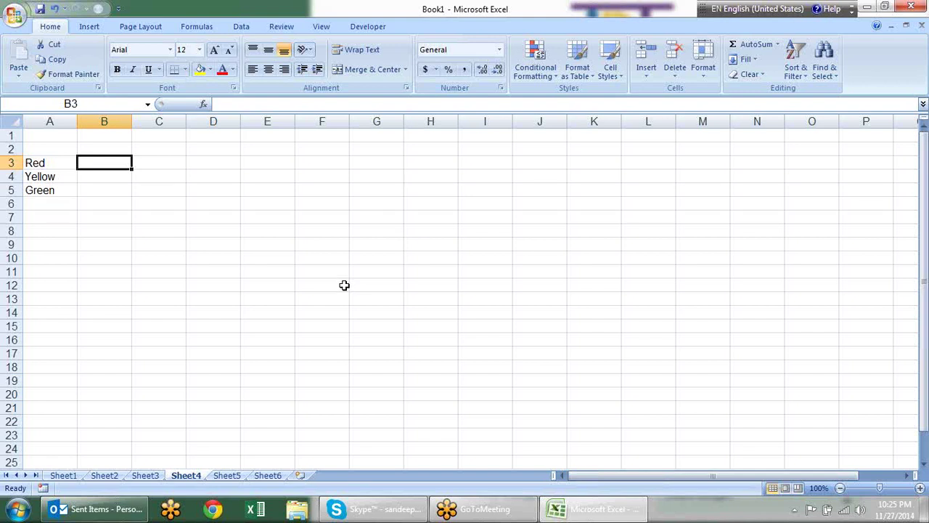
Step: Enter the band values 30, 40 and 30 in B3:B5
text(40)
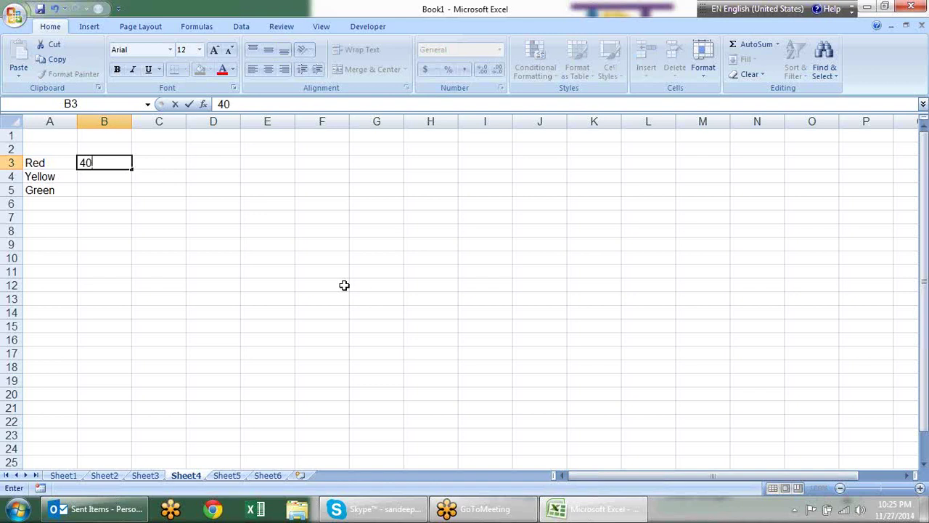
key(Return)
text(20)
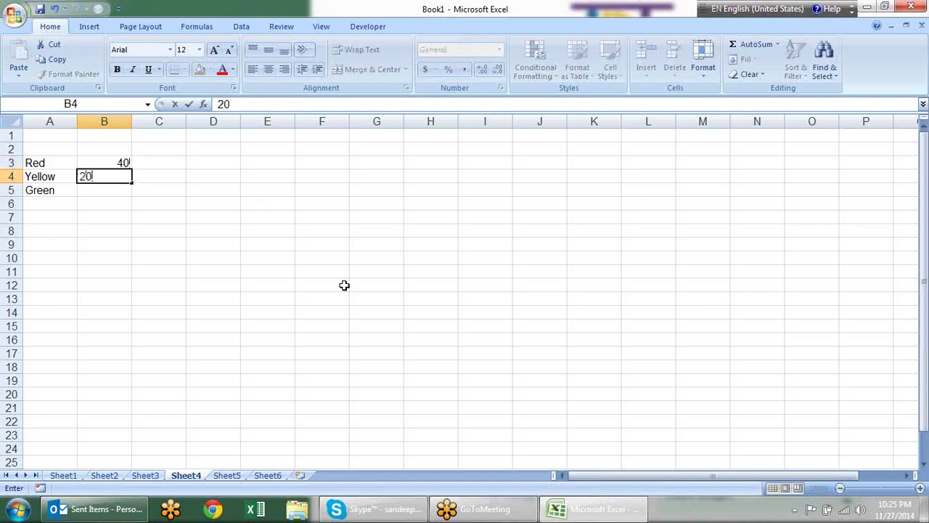
key(Return)
key(Up)
key(Up)
text(30)
key(Return)
text(4)
key(Return)
text(30)
key(Return)
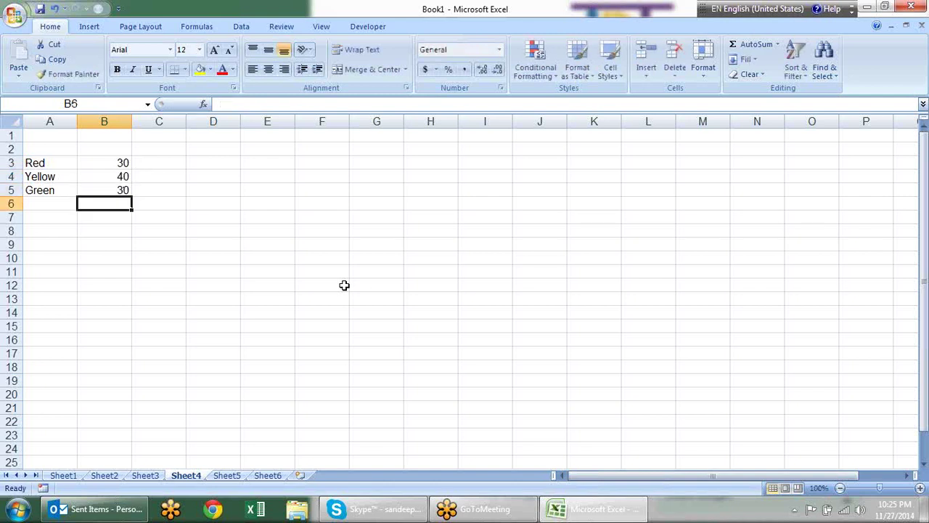
Step: Add a Total row in A6:B6 that AutoSums to 100, then select A3:B6
key(alt+equal)
key(Return)
key(Up)
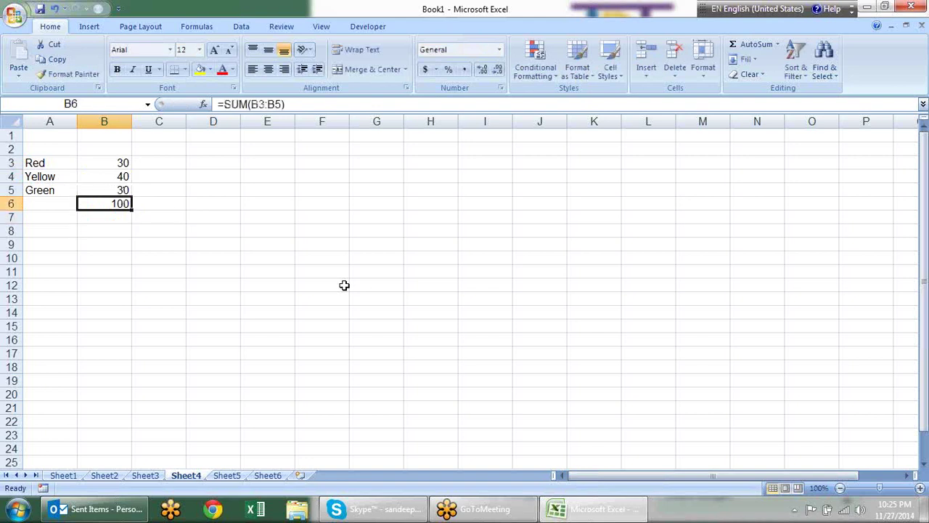
key(Left)
text(T)
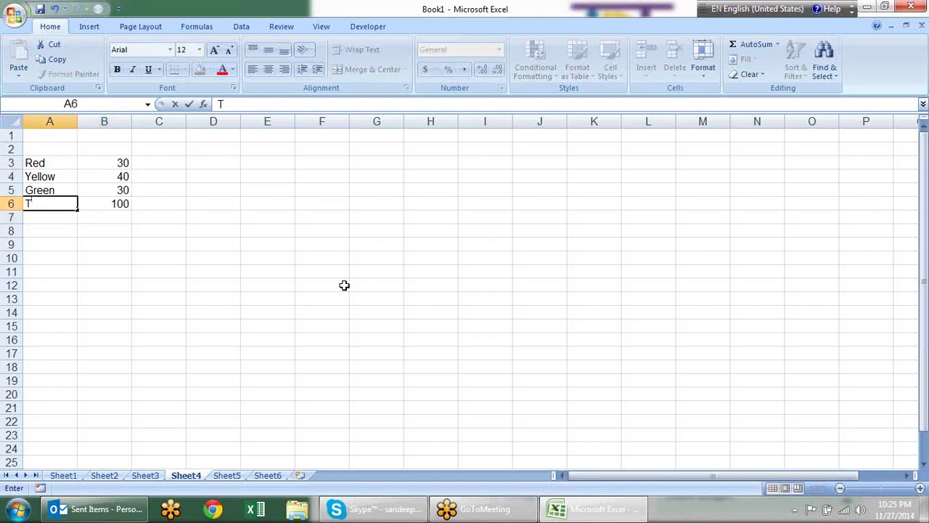
key(Return)
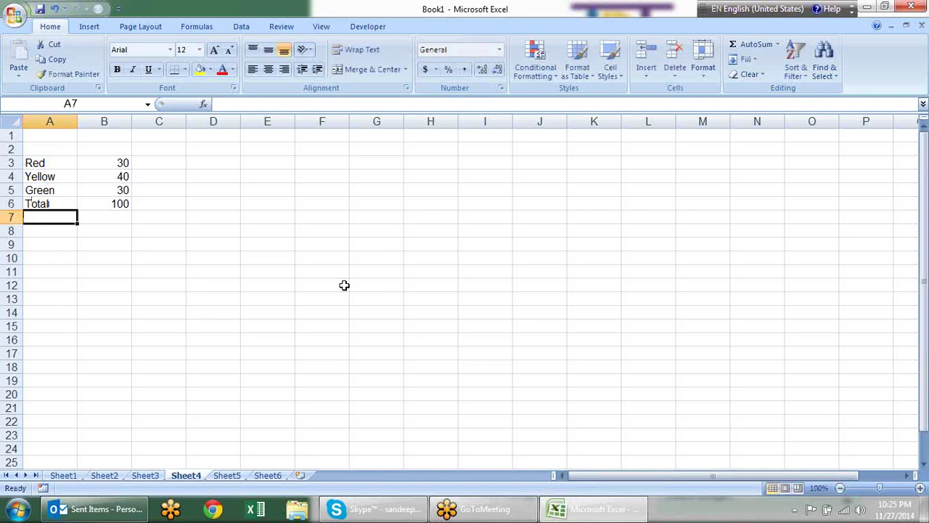
mouse_move(34, 165)
mouse_down()
mouse_move(131, 179)
mouse_move(112, 201)
mouse_up()
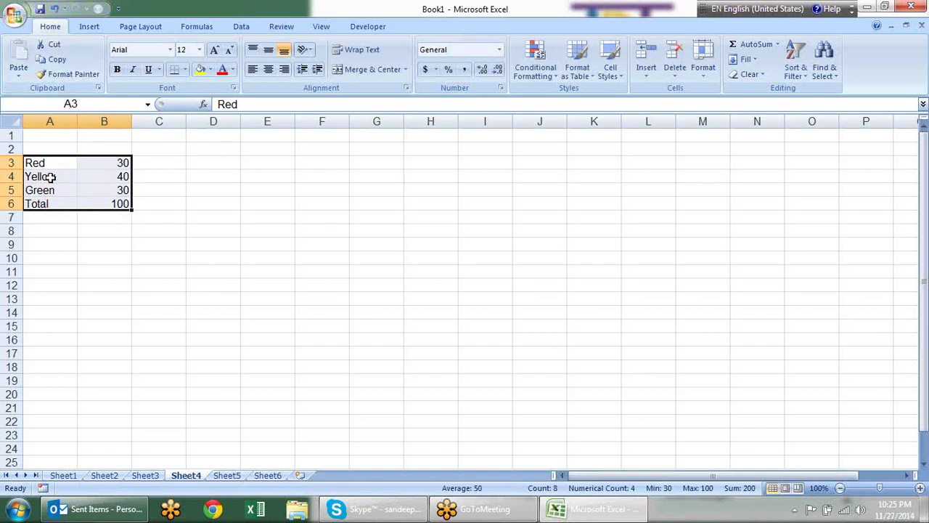
Step: Open Insert > Other Charts to show the Doughnut chart types for the band table
click(96, 27)
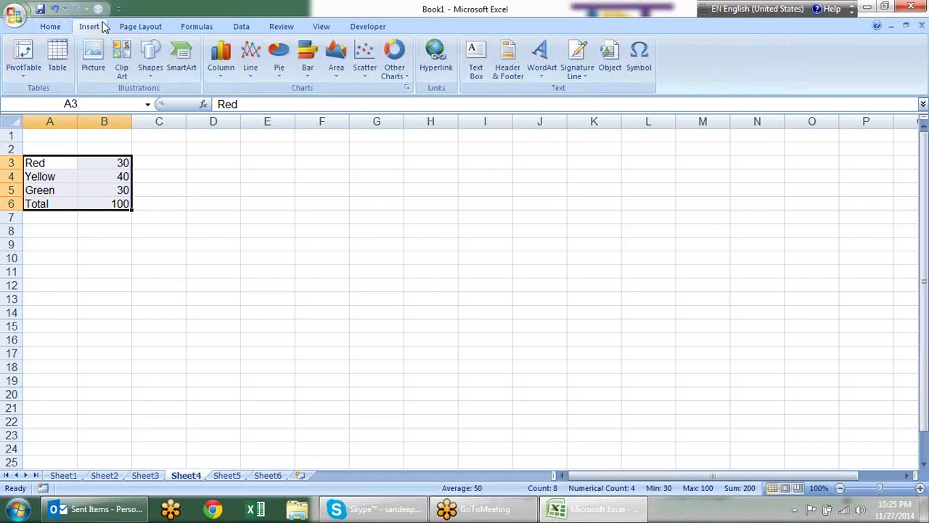
click(404, 77)
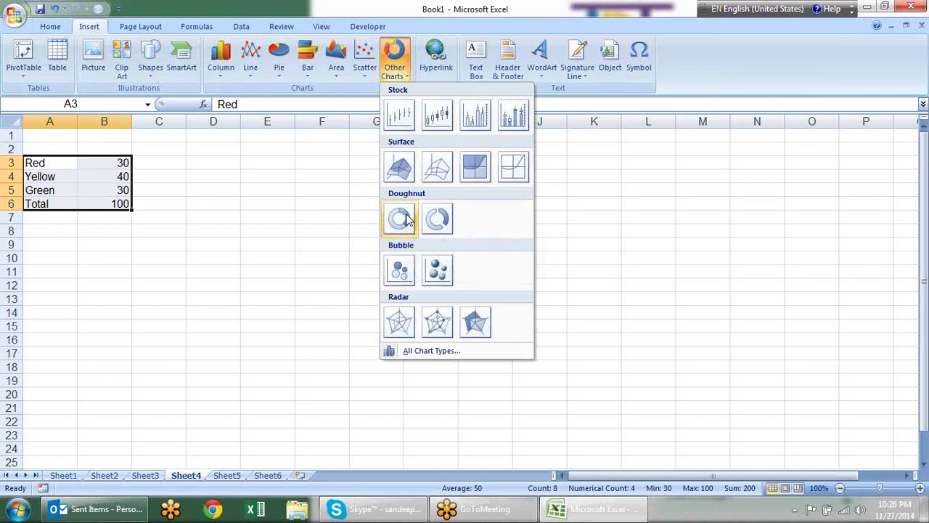
Step: Insert a Doughnut chart of the band data, delete its legend and reposition it
click(400, 219)
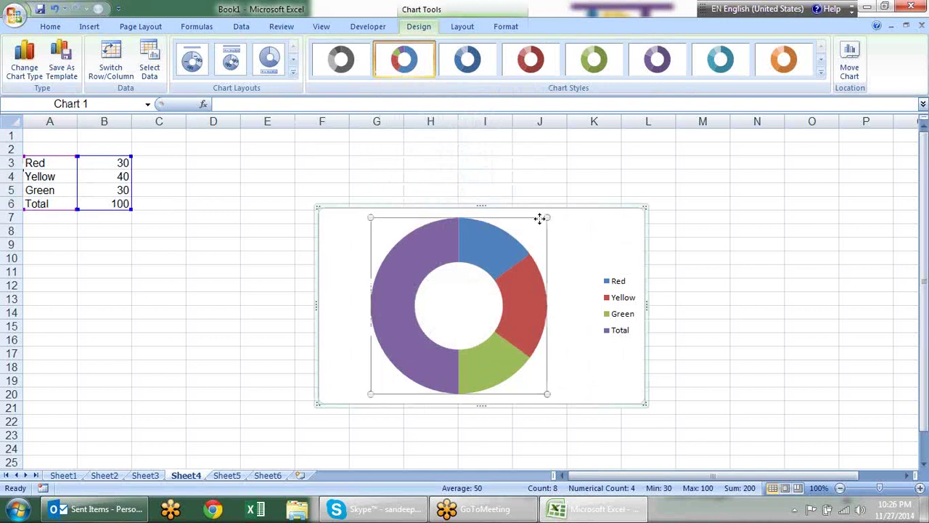
click(500, 213)
mouse_move(539, 226)
mouse_down()
mouse_move(542, 241)
mouse_move(506, 201)
mouse_up()
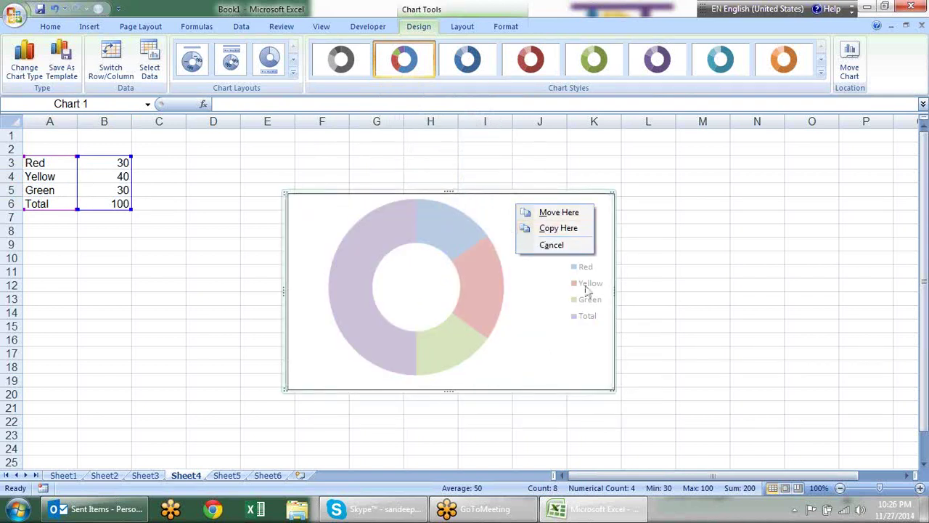
click(587, 292)
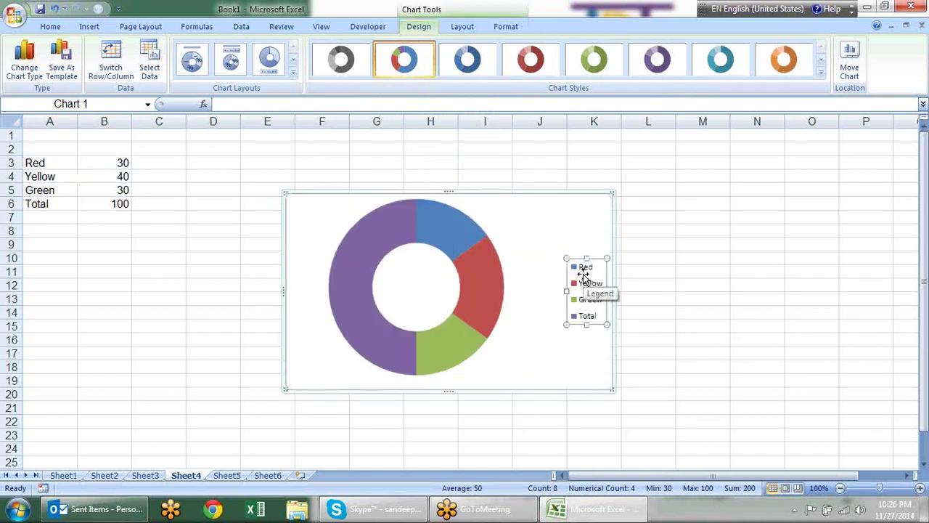
key(Delete)
drag(572, 250, 544, 238)
click(557, 242)
click(545, 238)
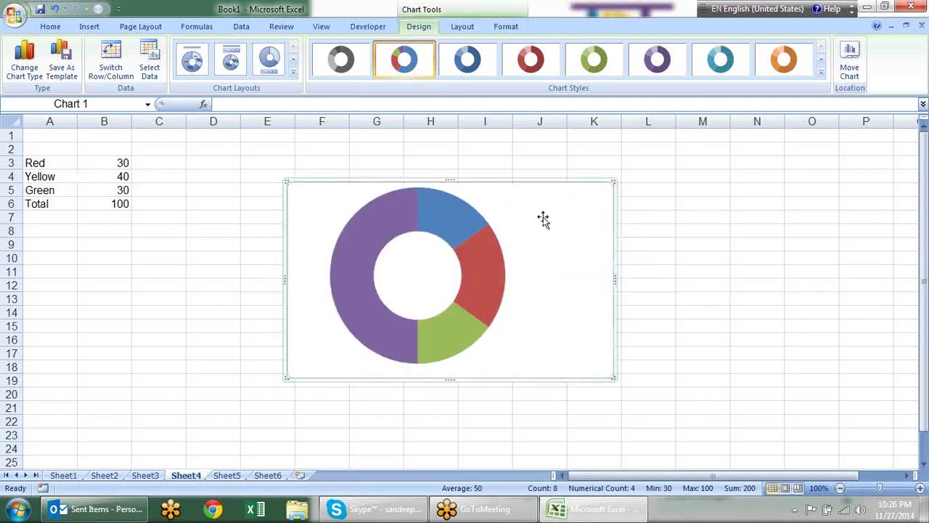
Step: Set the chart area to No fill and No line border so gridlines show through
right_click(552, 226)
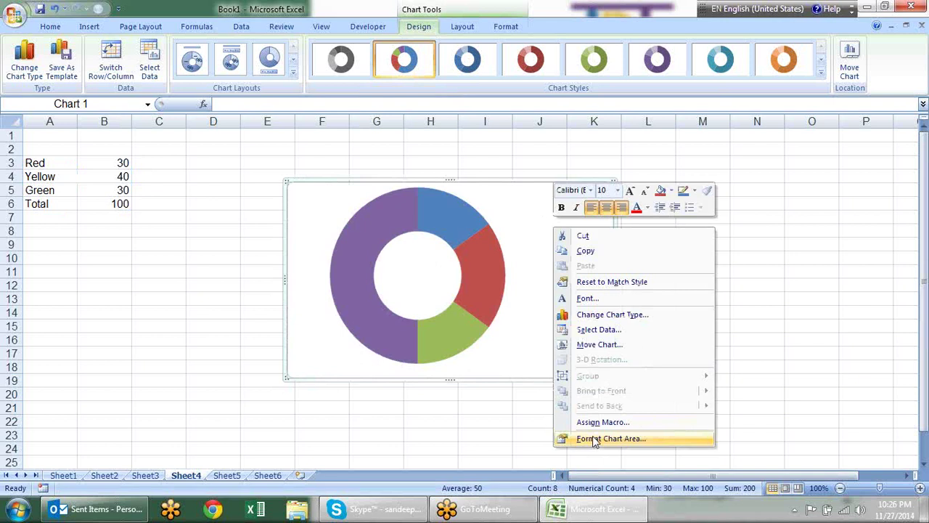
click(594, 437)
click(631, 175)
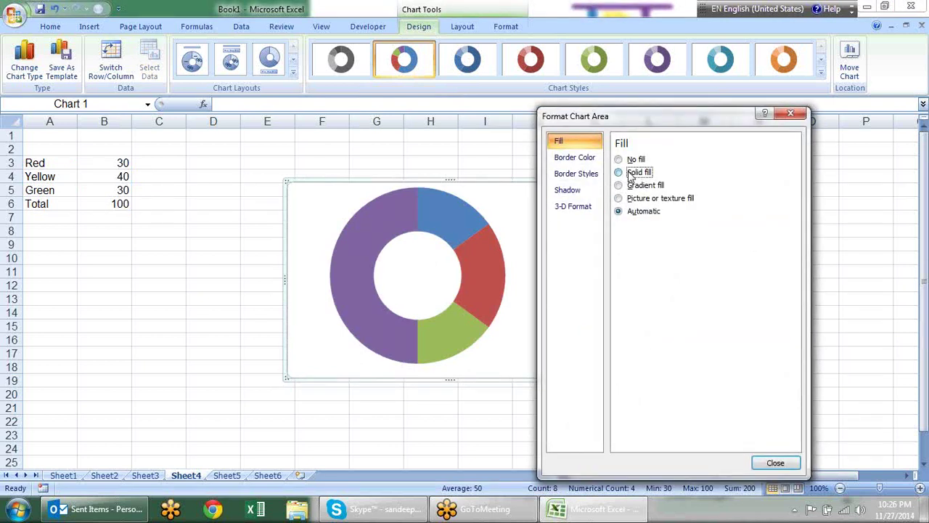
click(630, 160)
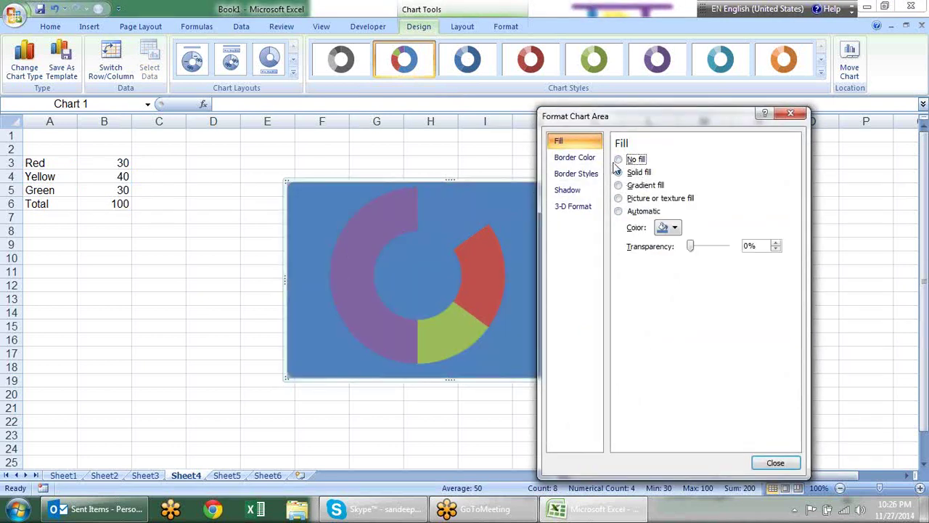
click(619, 159)
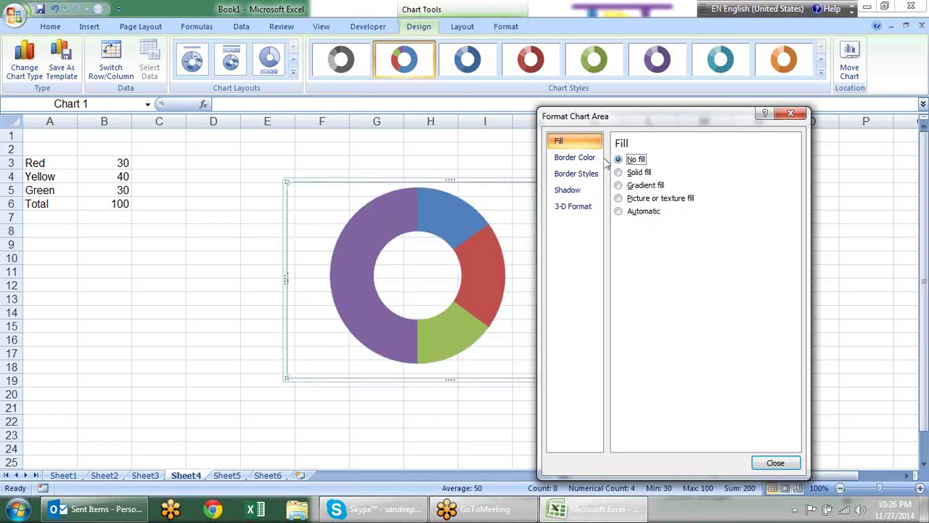
click(589, 174)
click(595, 159)
click(619, 160)
click(775, 462)
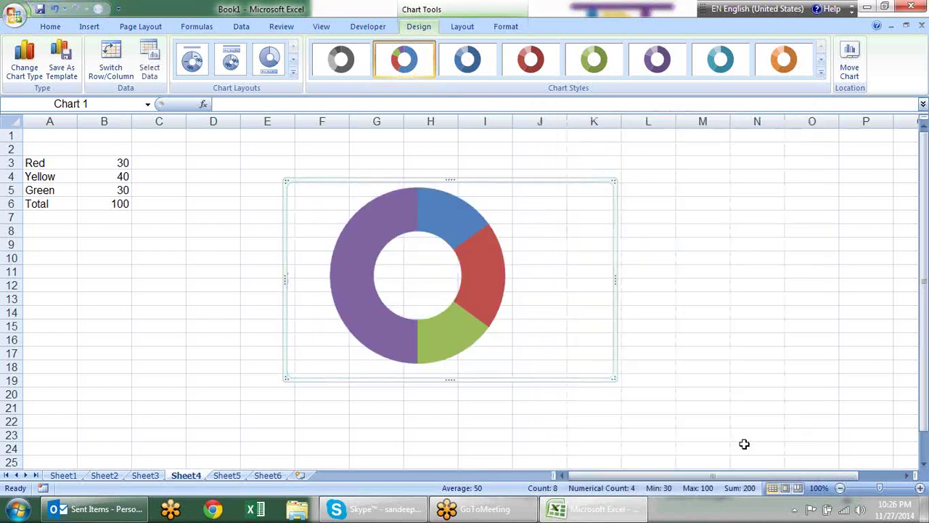
click(690, 307)
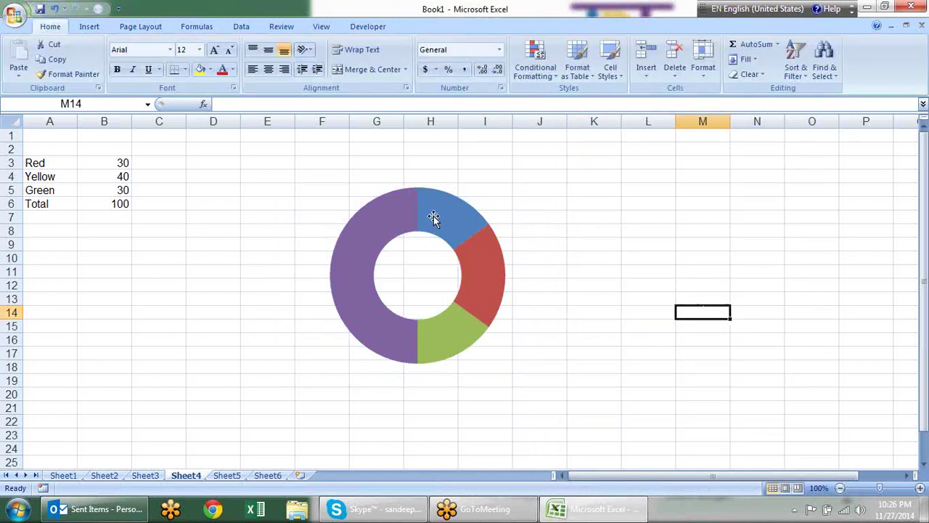
Step: Set the Total slice of the doughnut to No fill, leaving a half ring
click(433, 219)
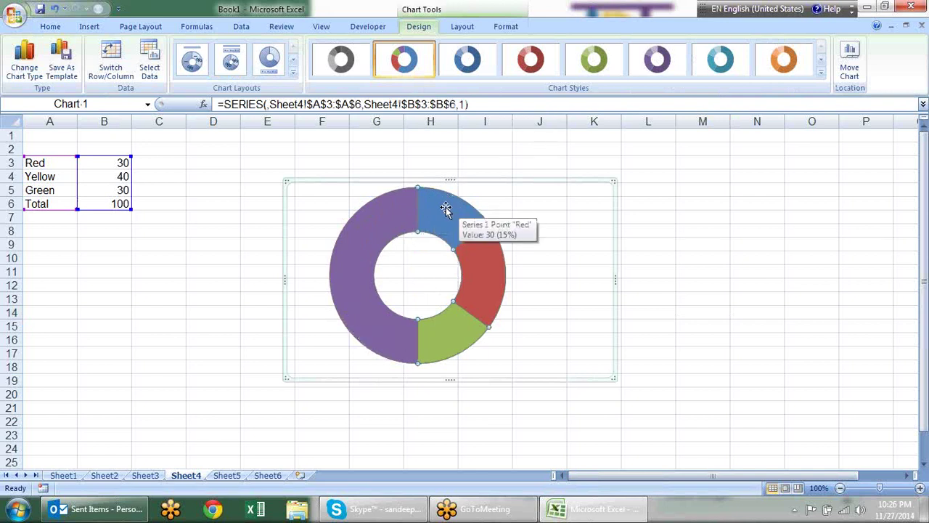
mouse_move(452, 214)
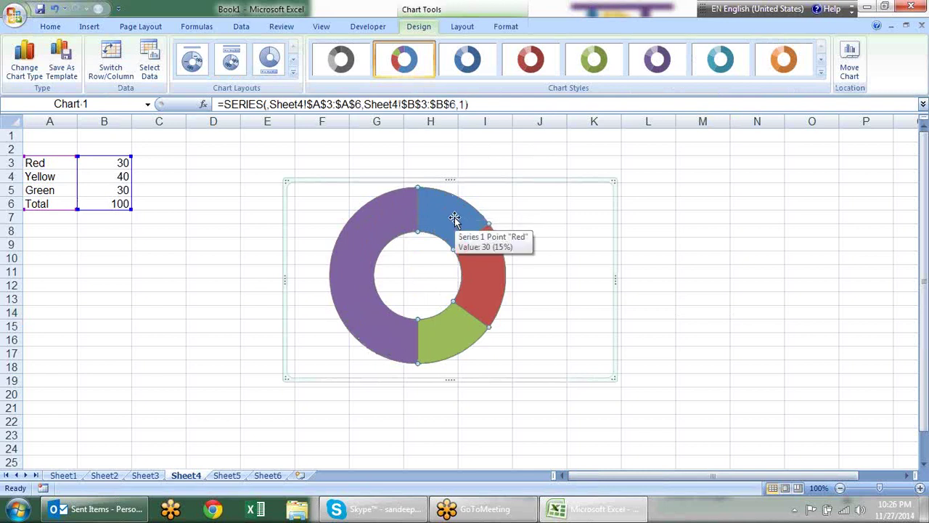
click(482, 283)
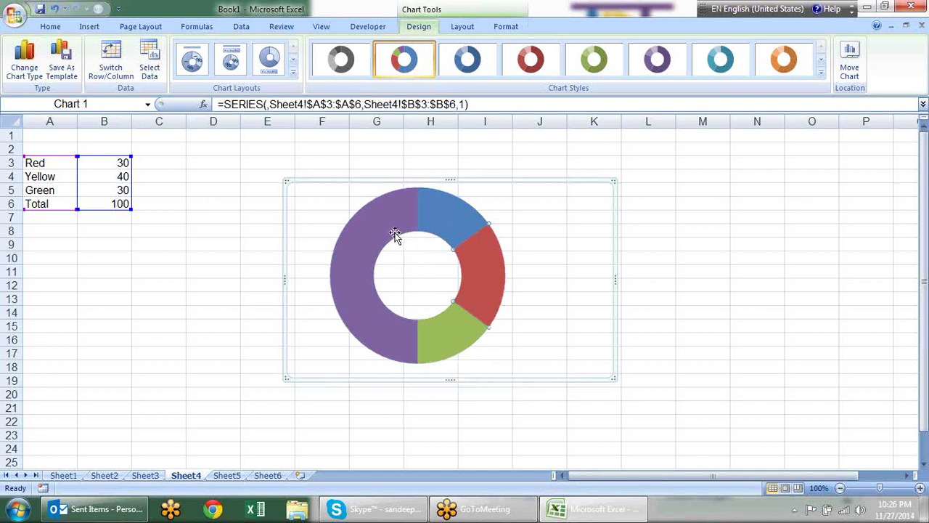
click(365, 264)
mouse_move(392, 349)
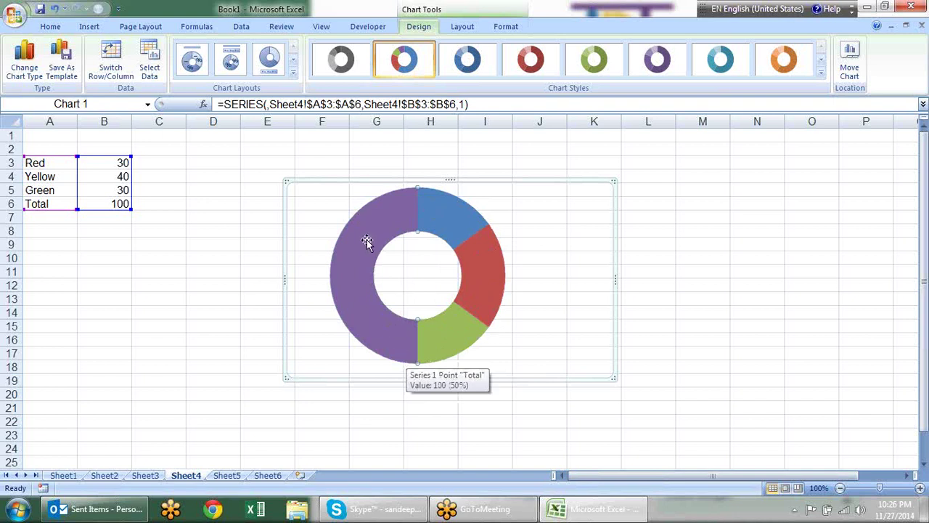
right_click(367, 239)
key(Escape)
drag(372, 246, 363, 238)
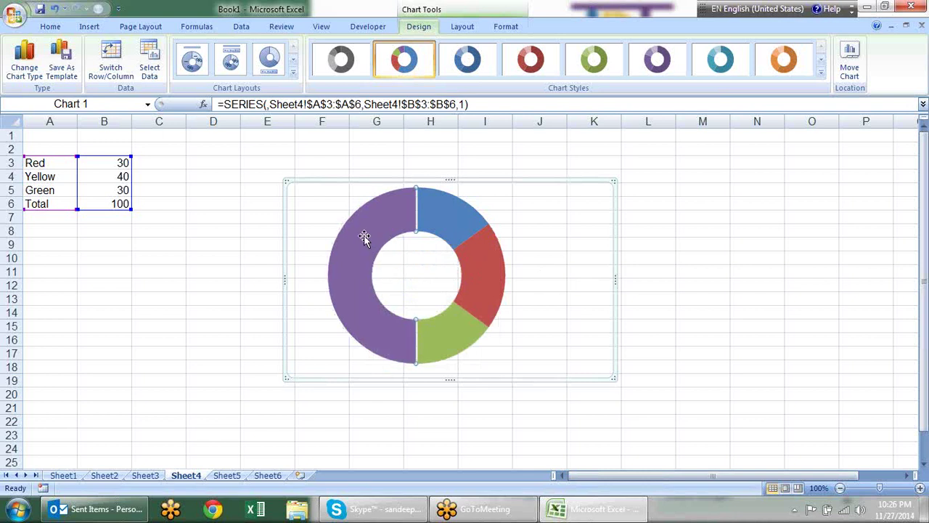
right_click(365, 237)
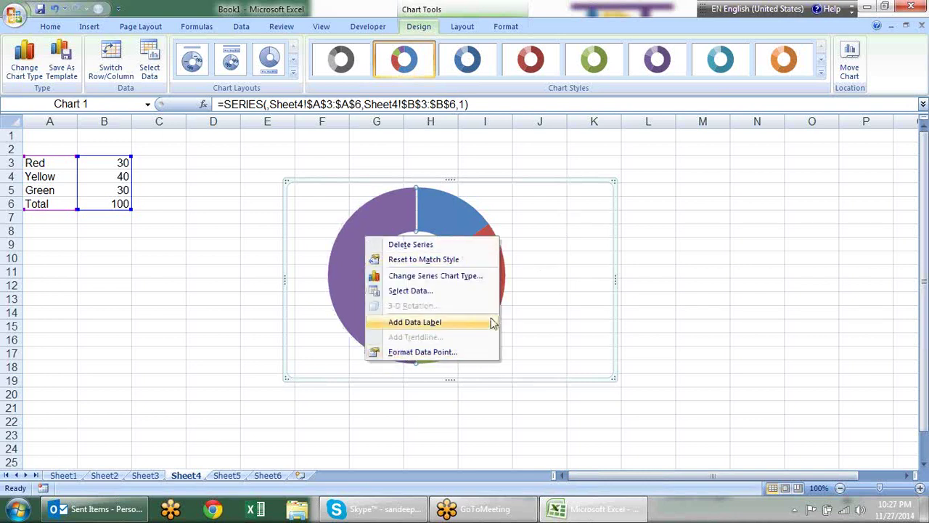
click(484, 352)
click(592, 159)
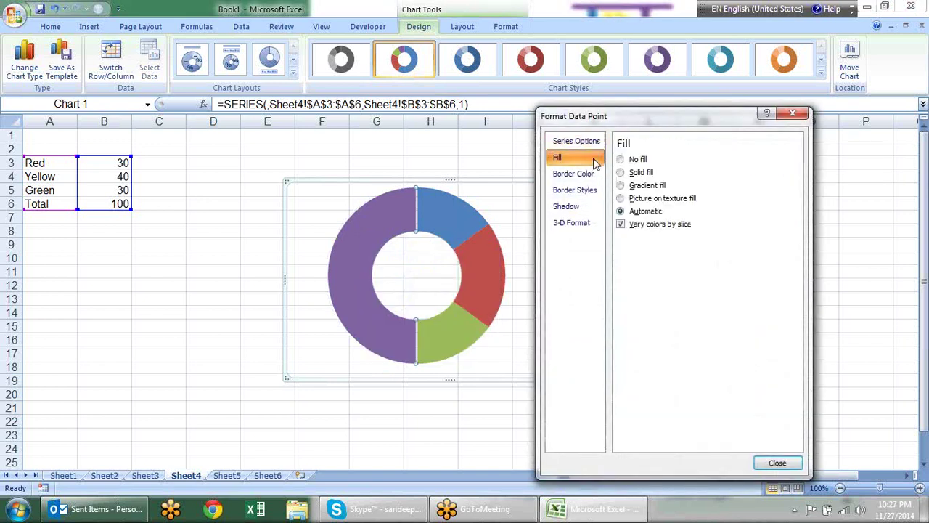
click(633, 161)
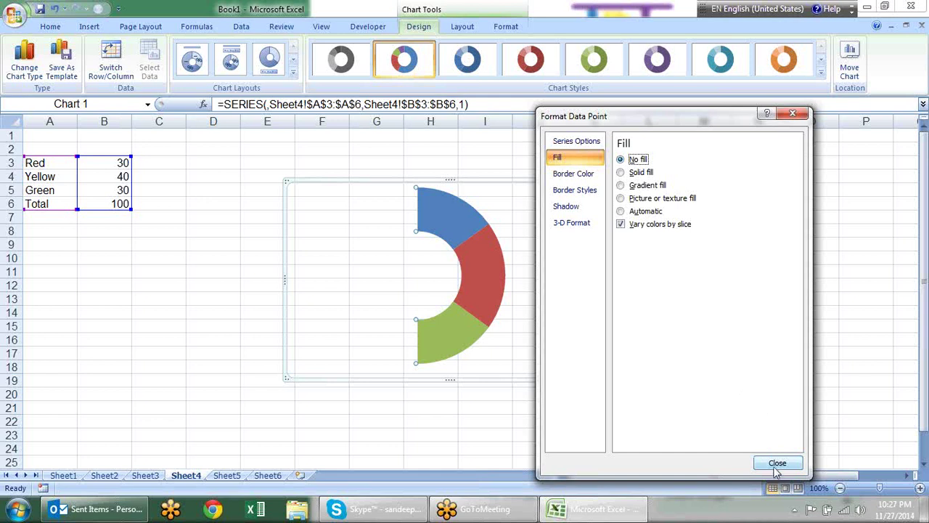
click(778, 464)
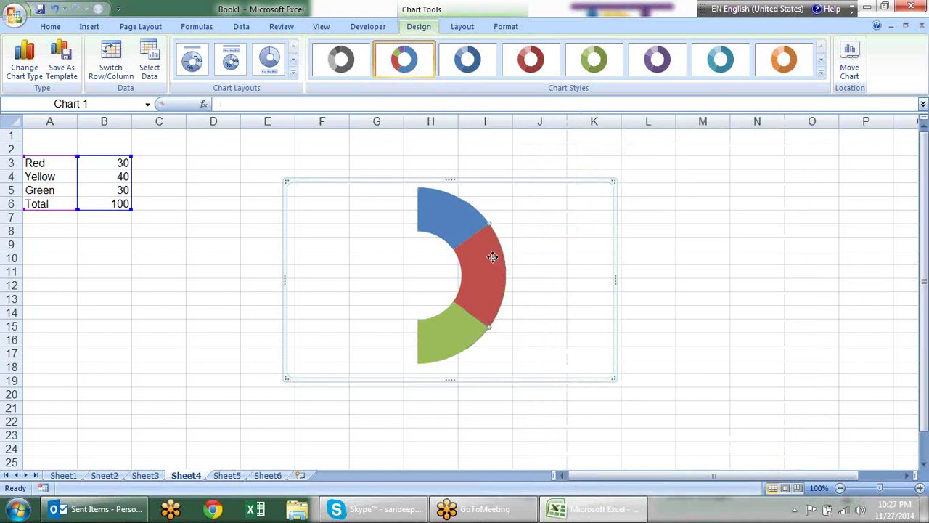
click(492, 255)
Step: Set the series' Angle of first slice to 270°, then select the blue left slice
right_click(498, 258)
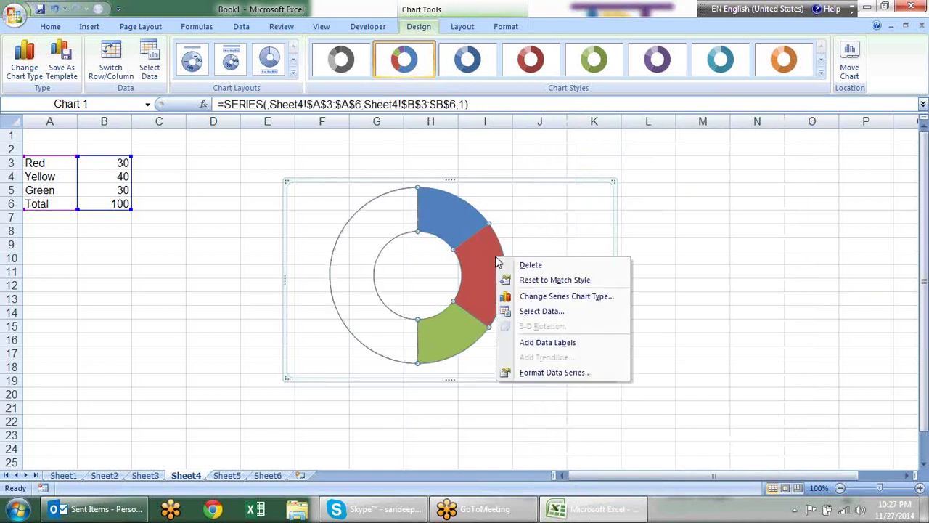
click(560, 373)
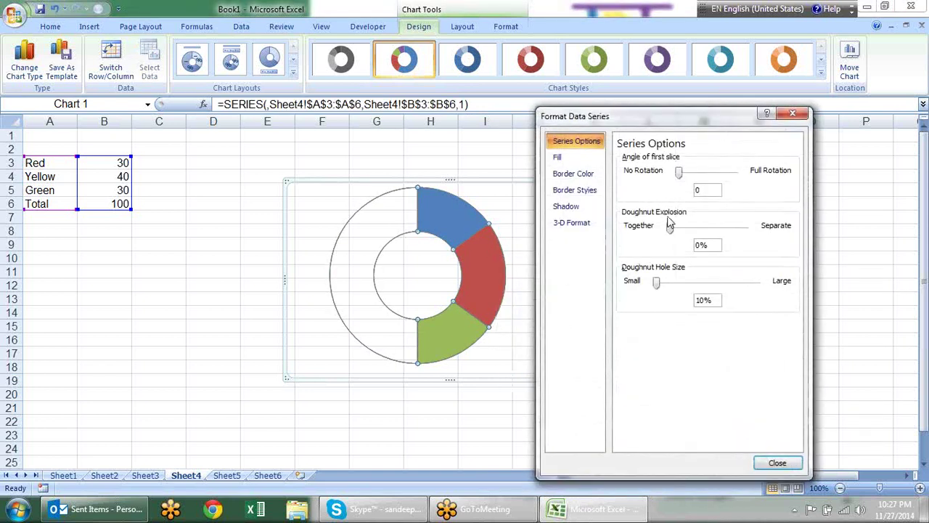
drag(701, 191, 689, 189)
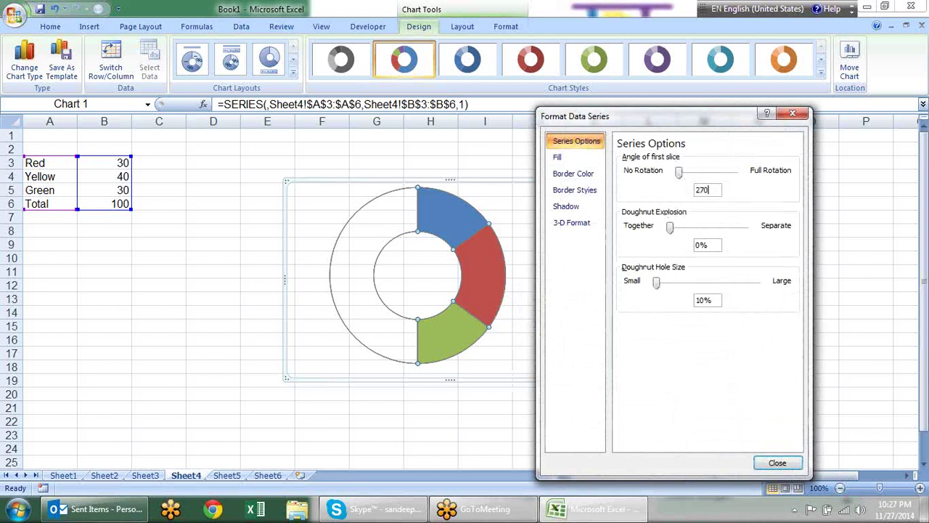
key(Return)
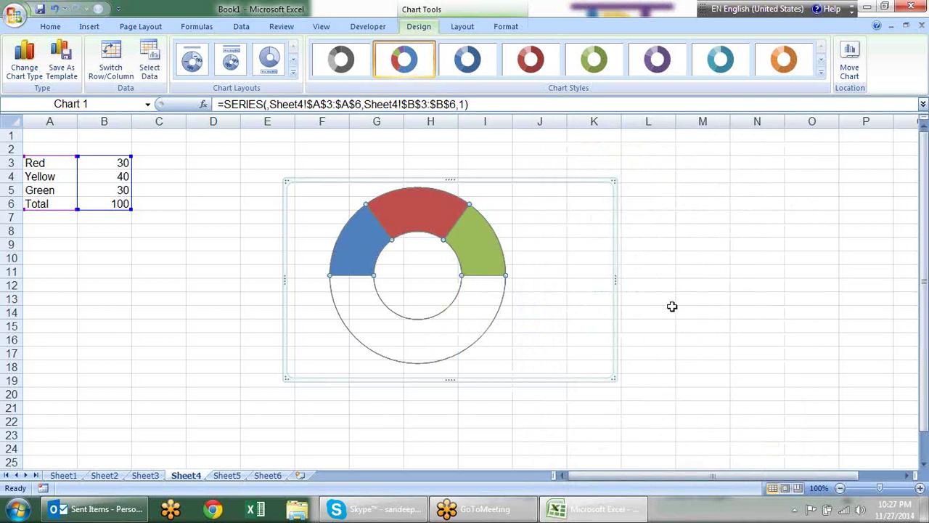
click(703, 277)
click(366, 247)
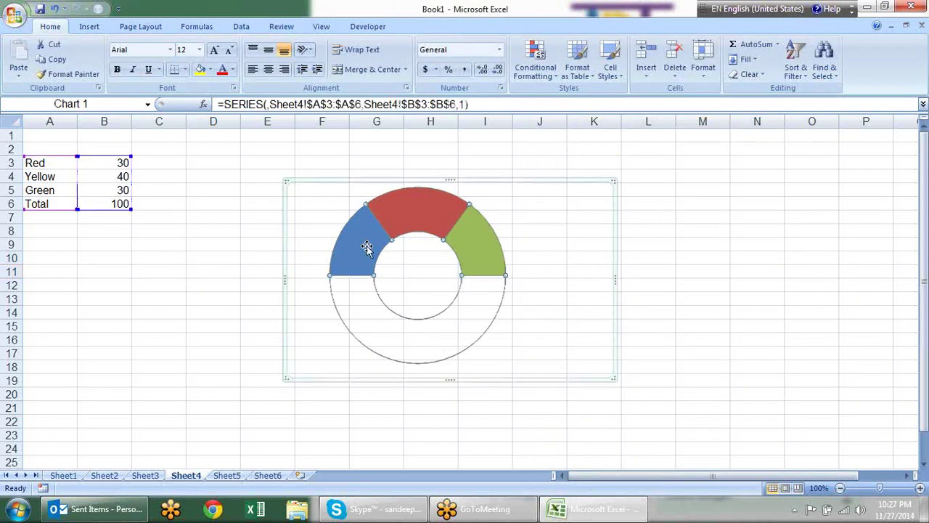
click(357, 234)
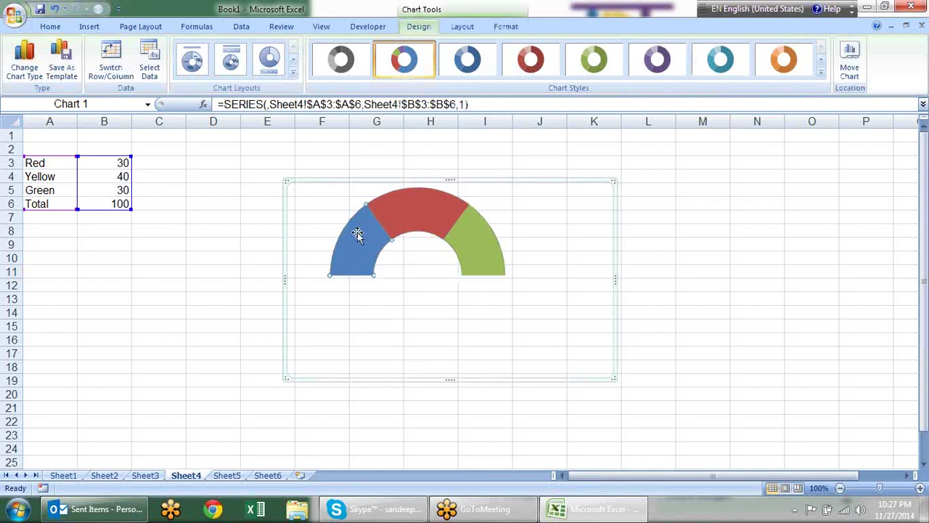
Step: Give the left slice a solid red fill
right_click(357, 232)
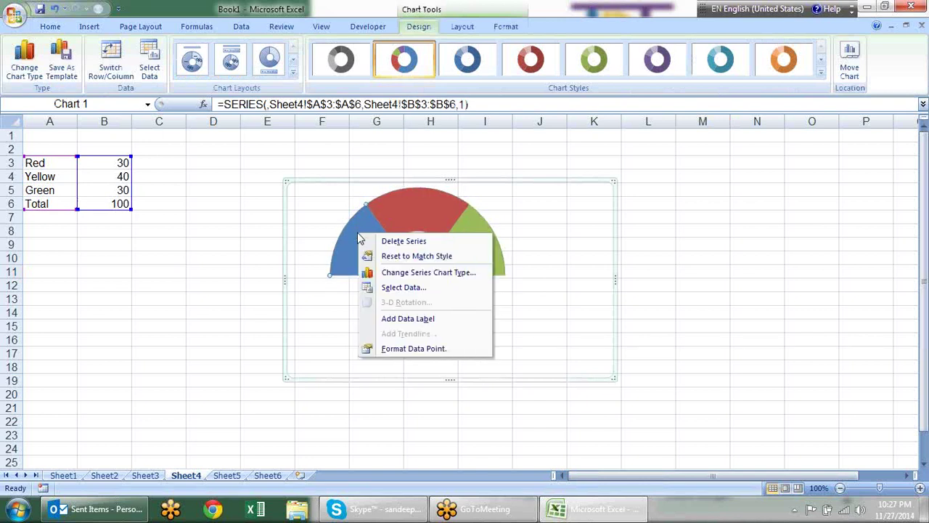
click(415, 348)
click(557, 157)
click(628, 172)
click(676, 241)
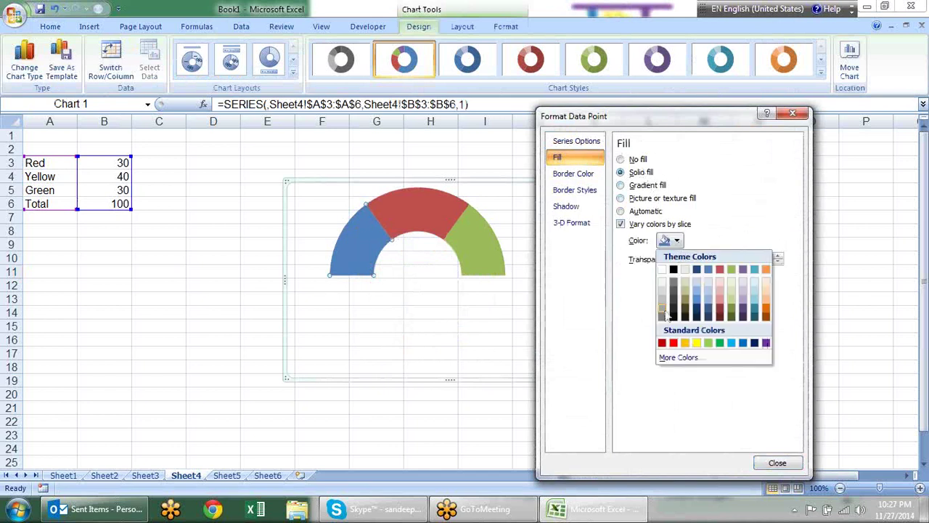
click(685, 343)
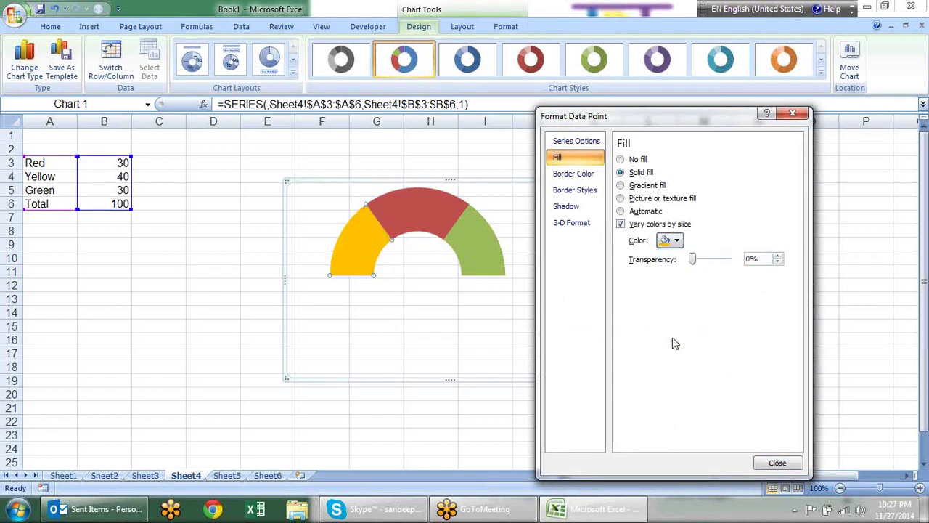
click(675, 241)
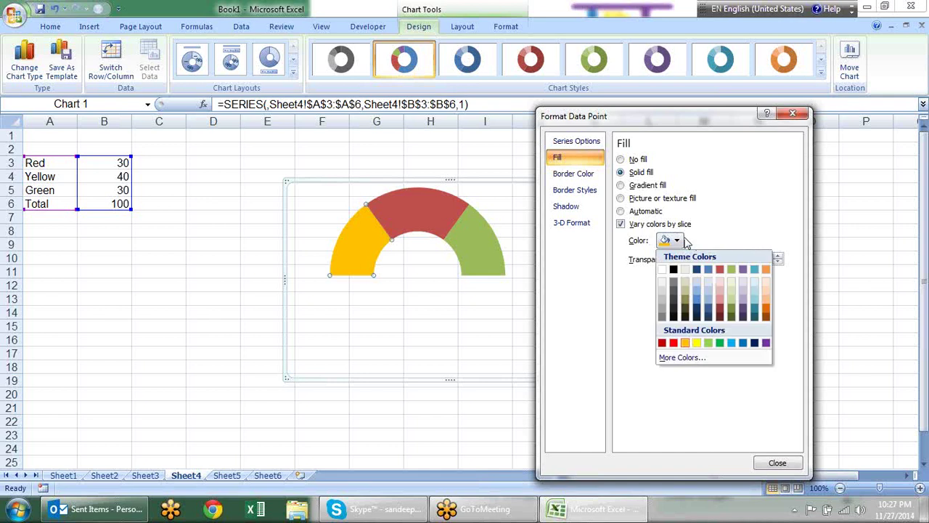
click(673, 345)
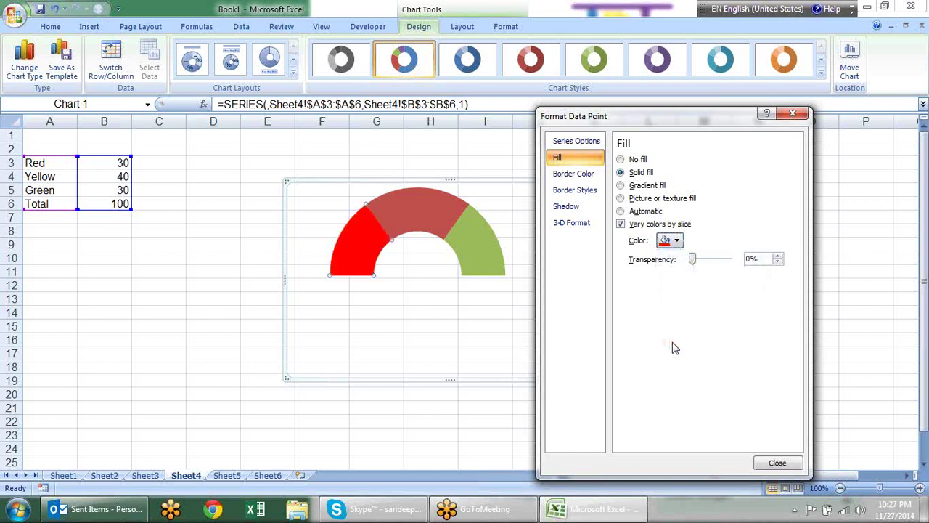
Step: Give the middle slice a solid yellow fill
click(425, 225)
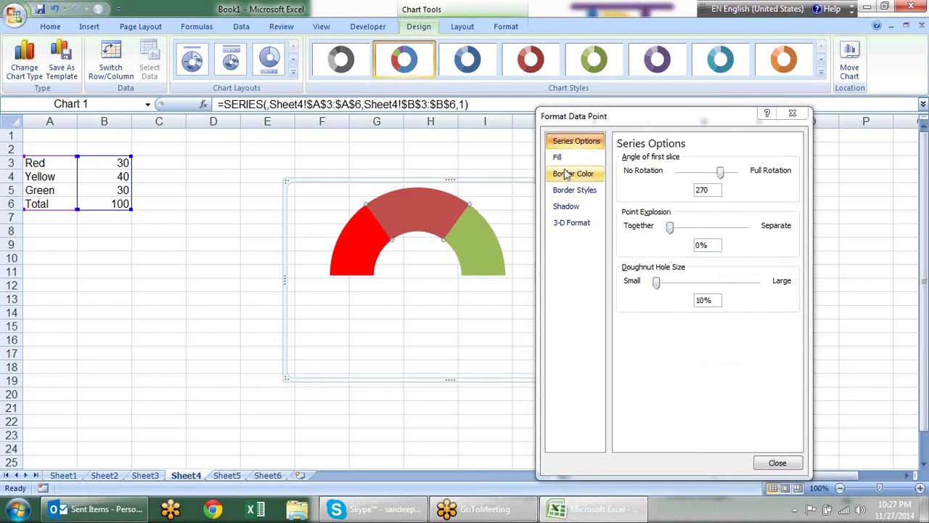
click(595, 160)
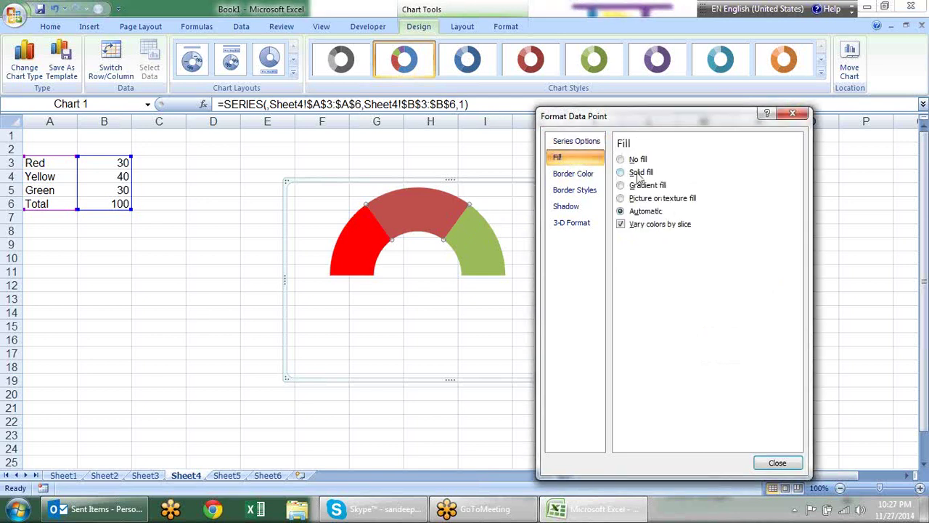
click(638, 172)
click(675, 240)
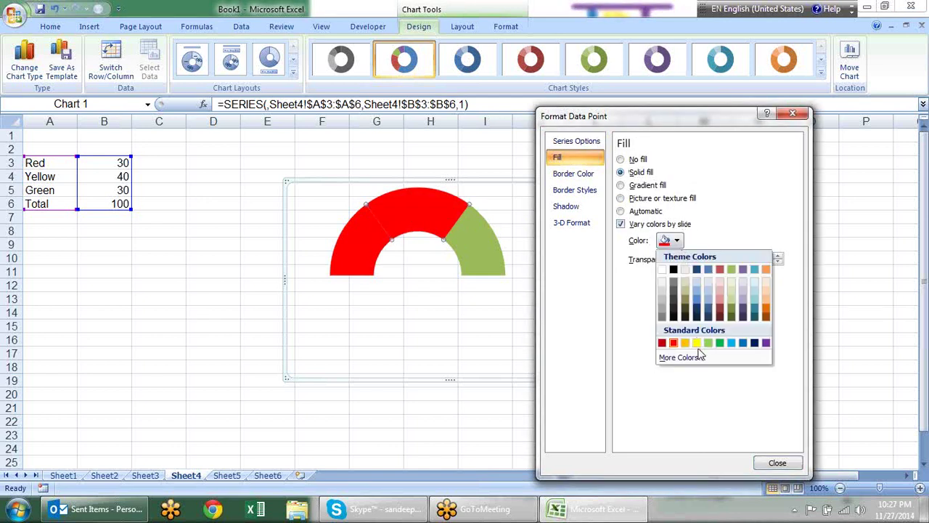
click(696, 343)
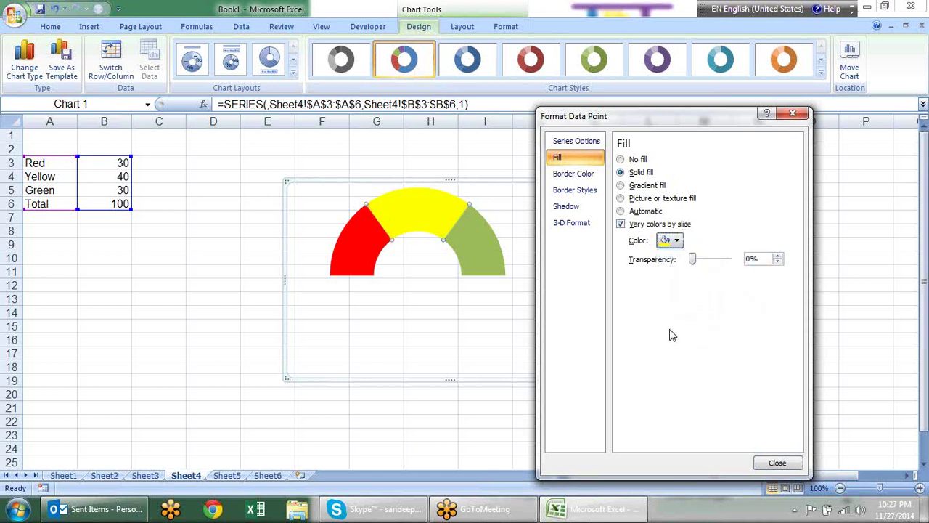
Step: Give the right slice a solid bright standard green fill and close the formatting settings
click(485, 246)
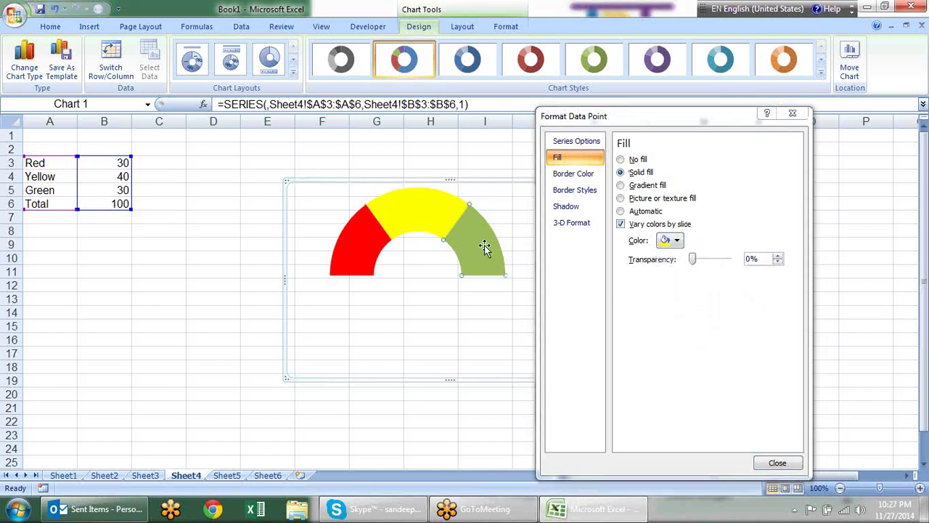
click(585, 158)
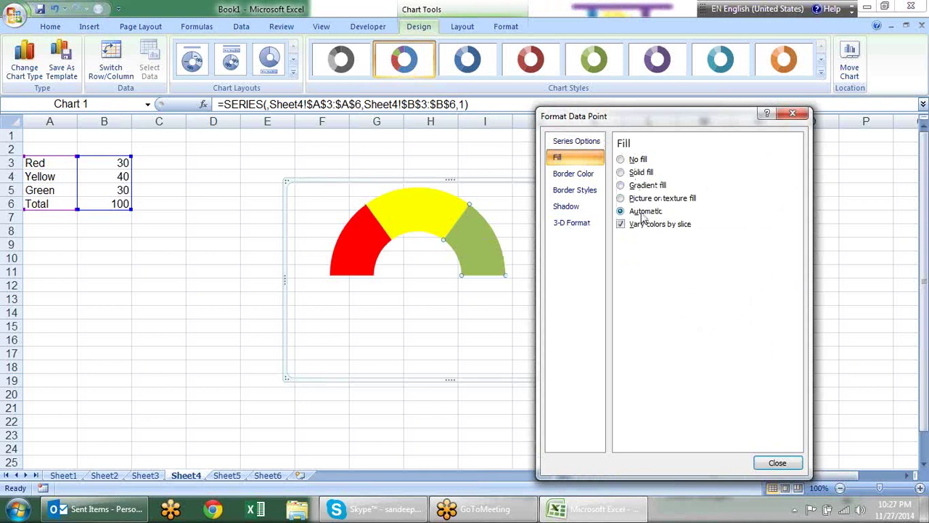
click(620, 172)
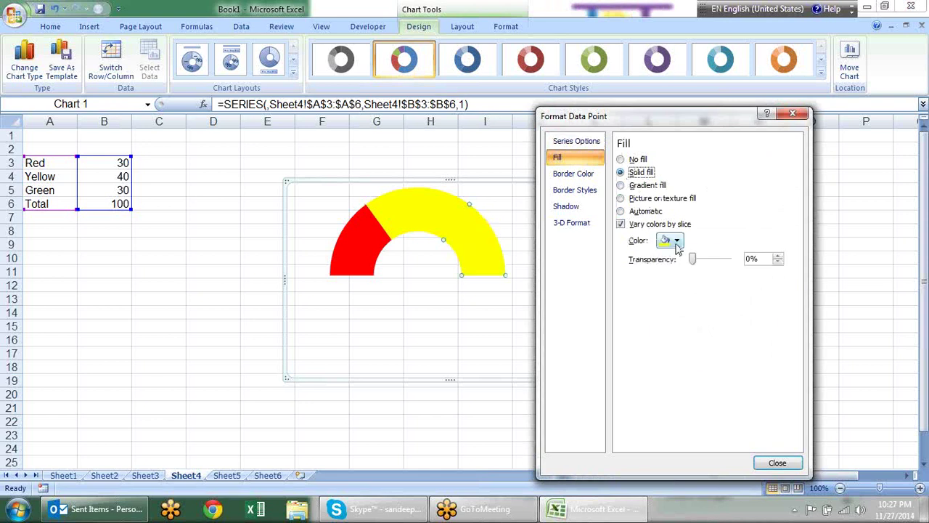
click(676, 241)
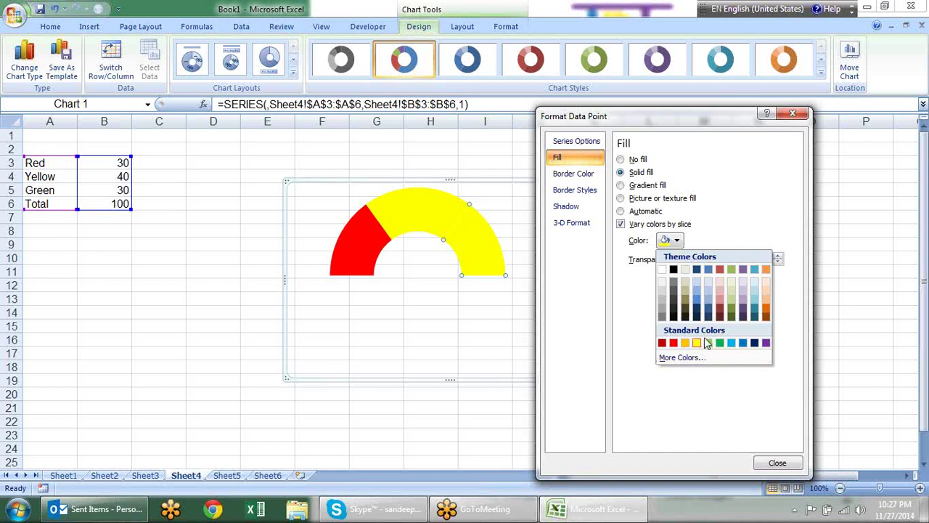
click(709, 316)
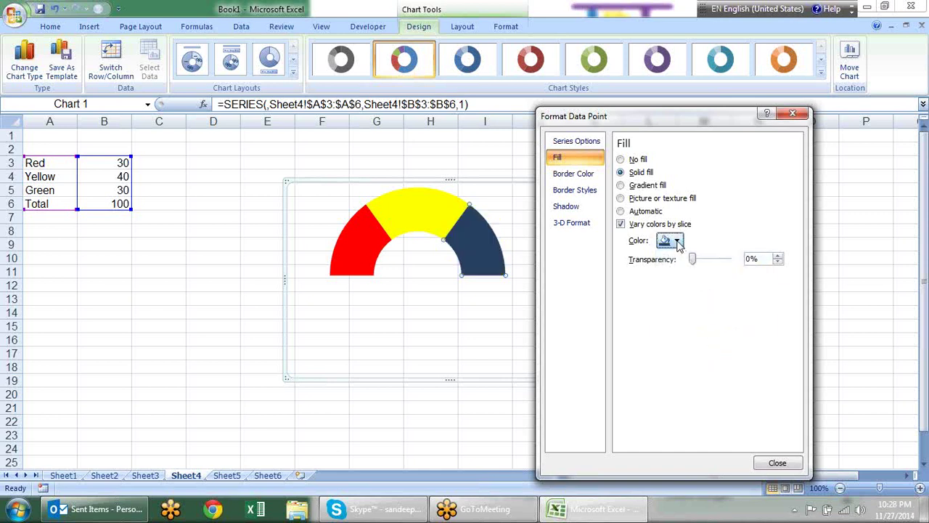
click(677, 241)
click(708, 343)
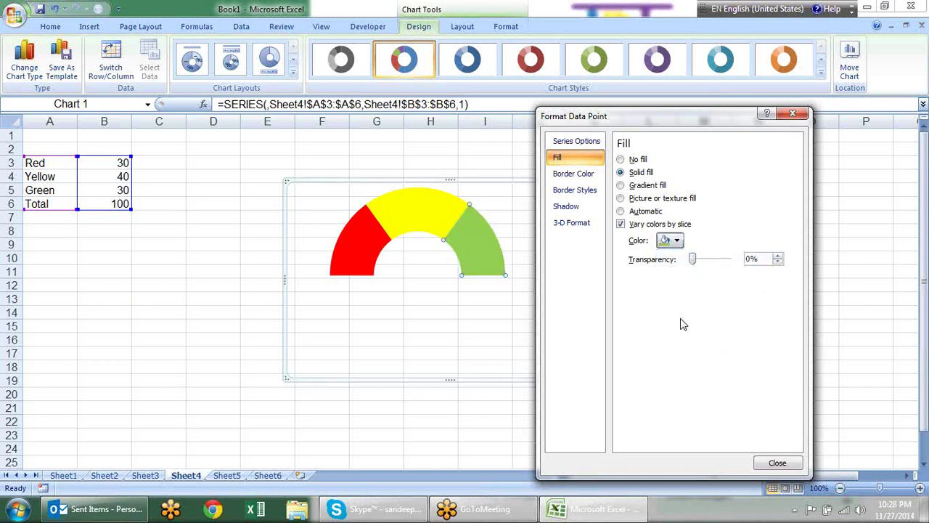
click(675, 240)
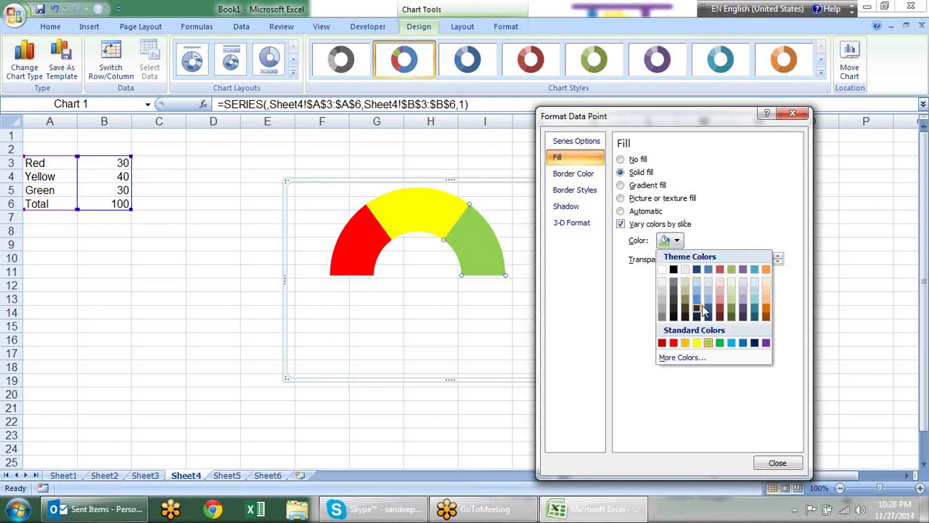
click(721, 345)
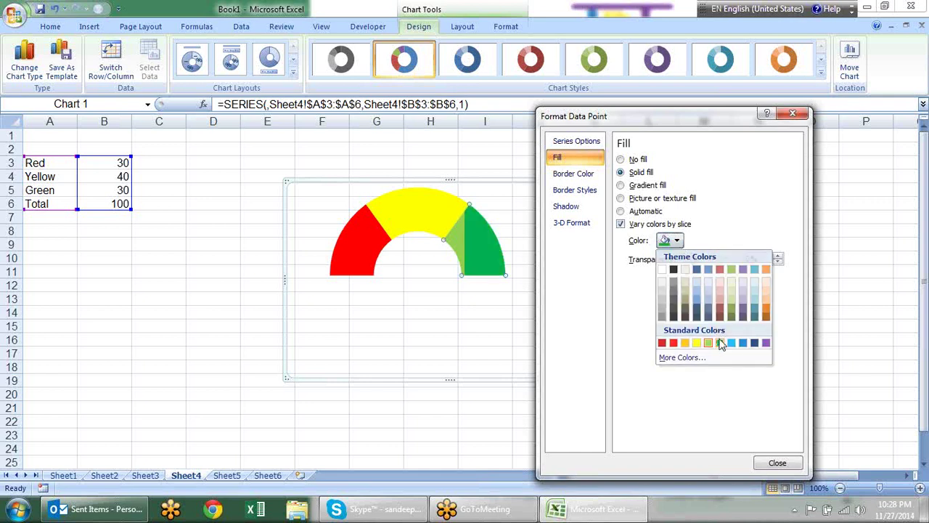
click(777, 462)
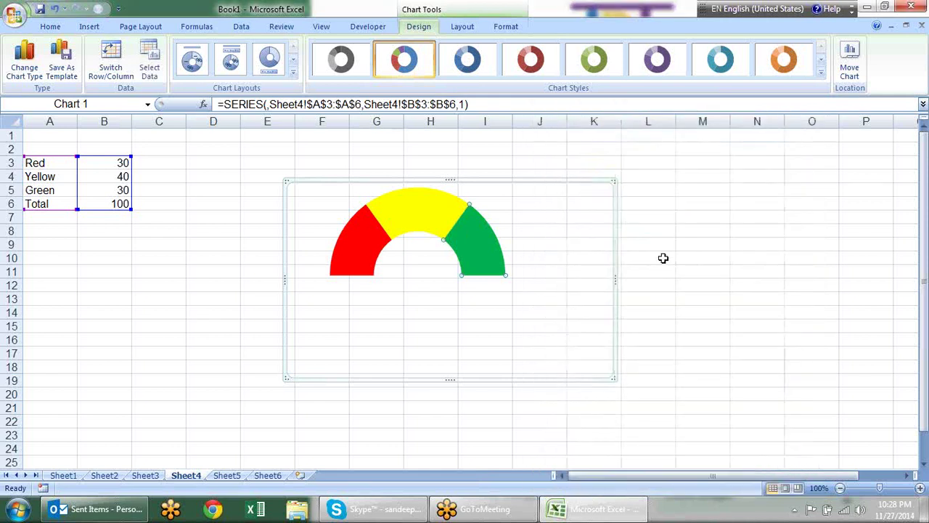
Step: Drag the gauge chart lower, to about rows 8–23, and select cell F3
click(662, 259)
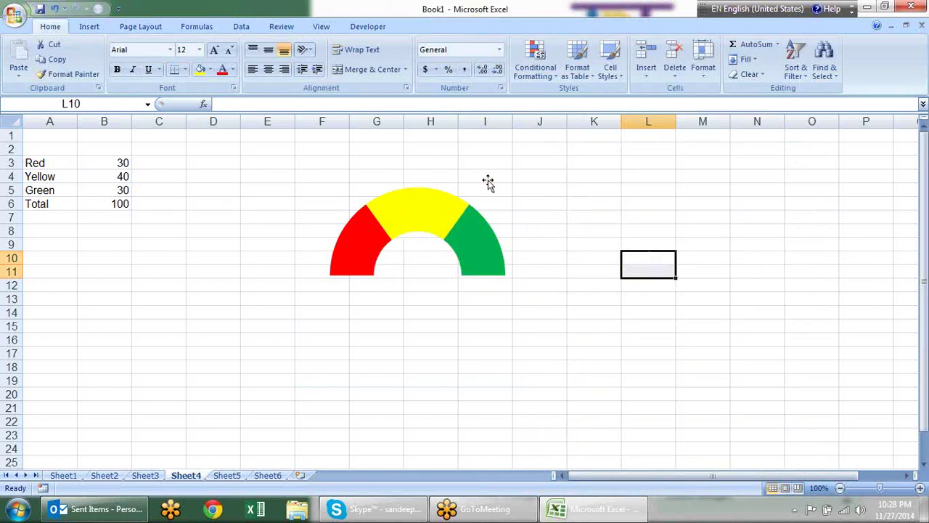
click(411, 212)
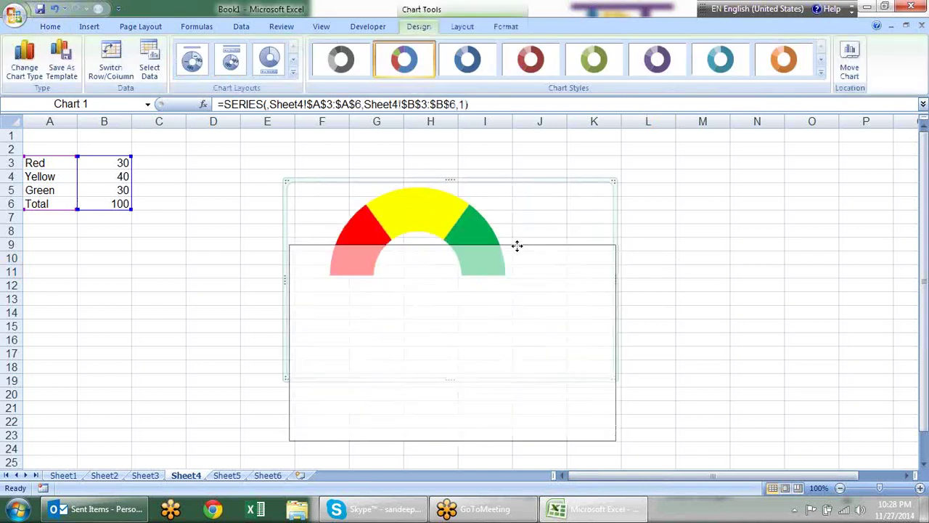
drag(519, 212, 510, 217)
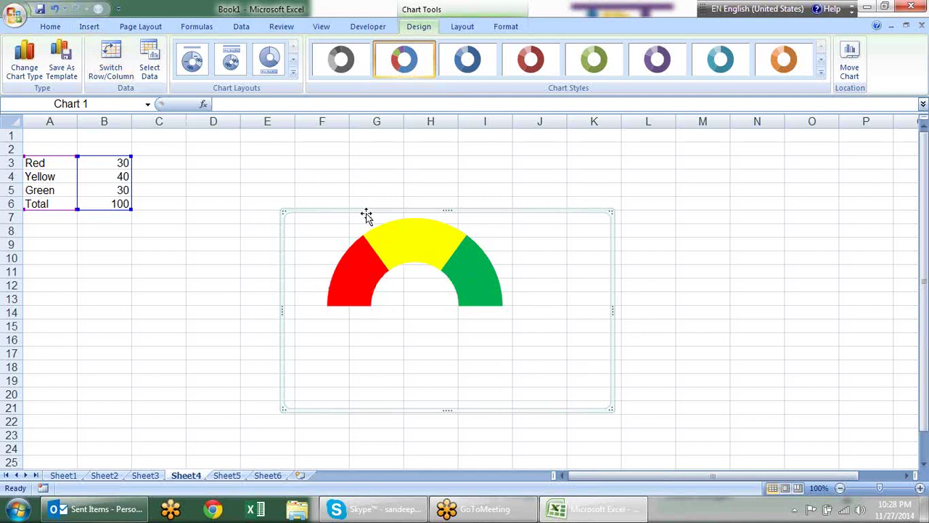
drag(373, 220, 379, 243)
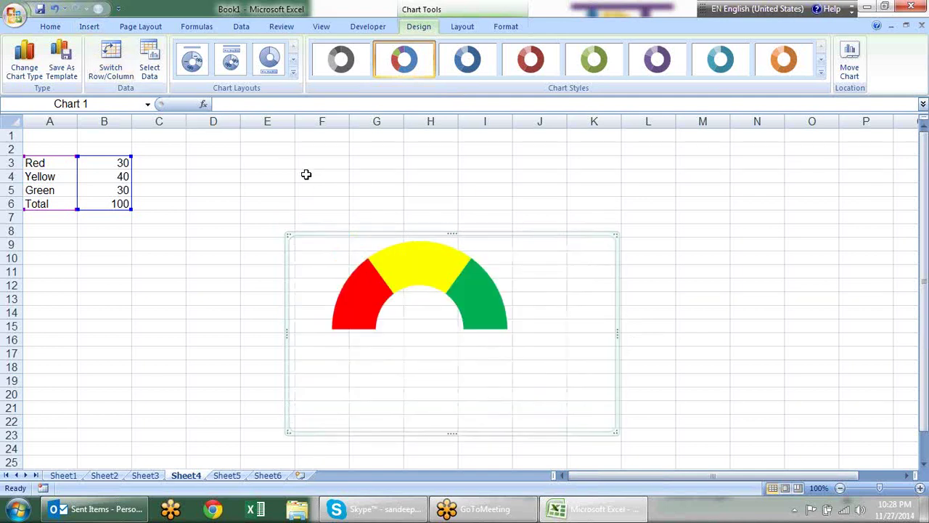
click(323, 151)
click(318, 165)
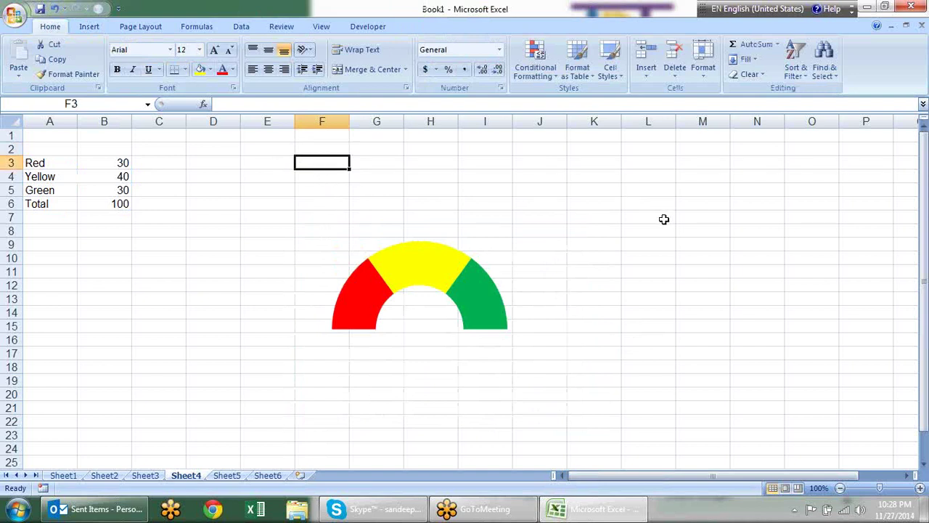
Step: Type the labels Value, pointer and rest into F3:F5, then move to G4
text(Value)
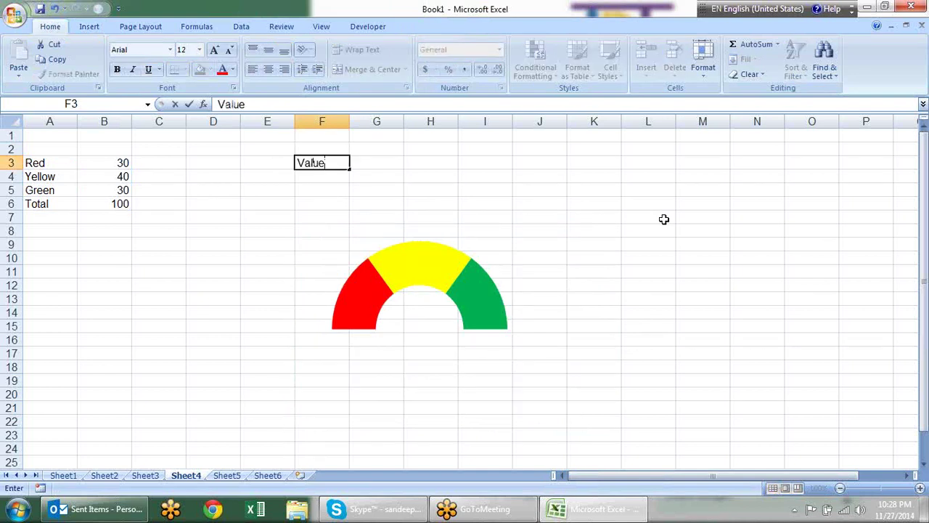
key(Return)
text(pointer)
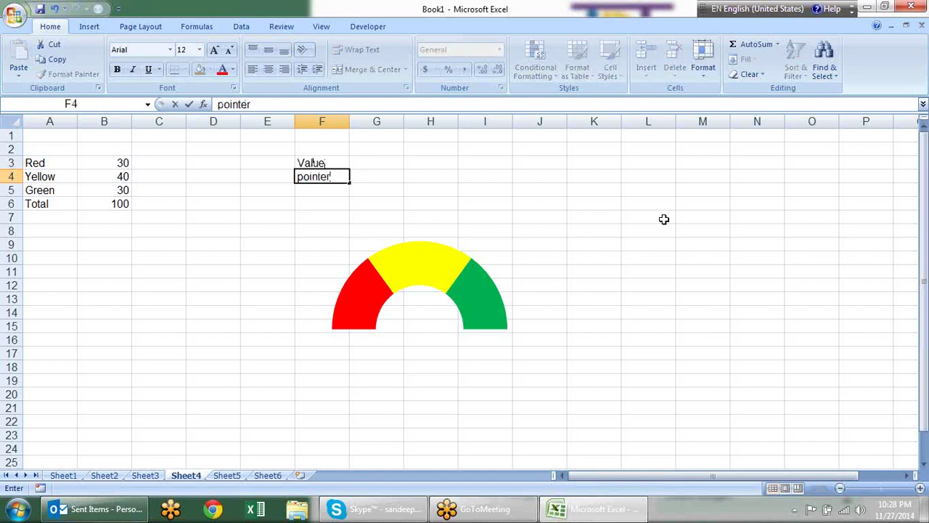
key(Return)
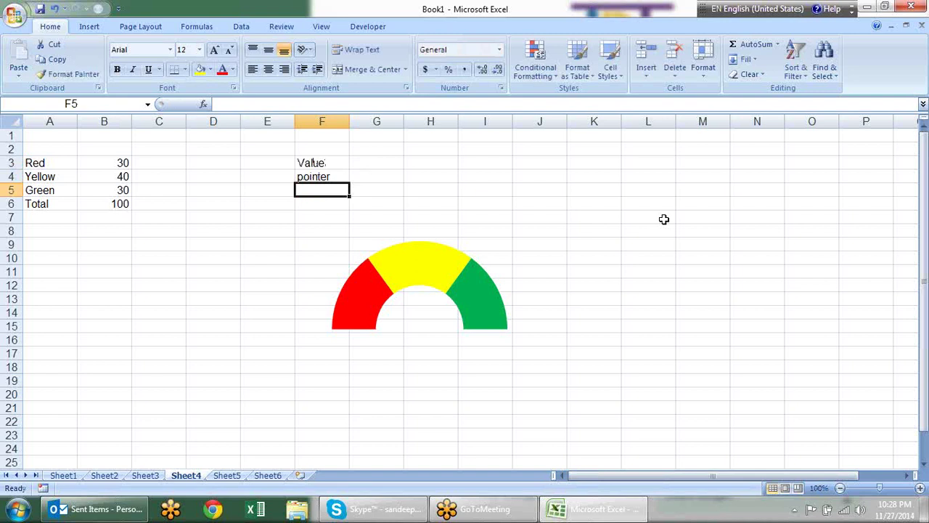
text(rest)
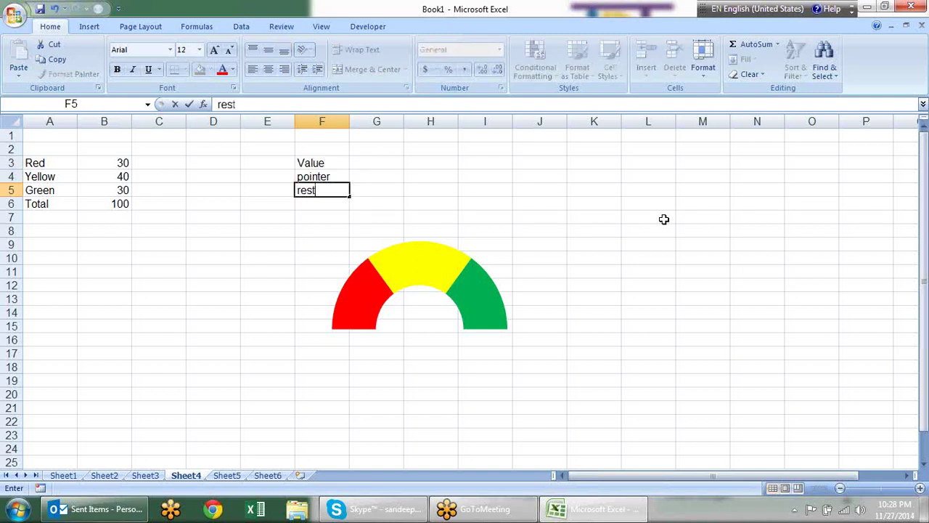
key(Return)
key(Up)
key(Up)
key(Up)
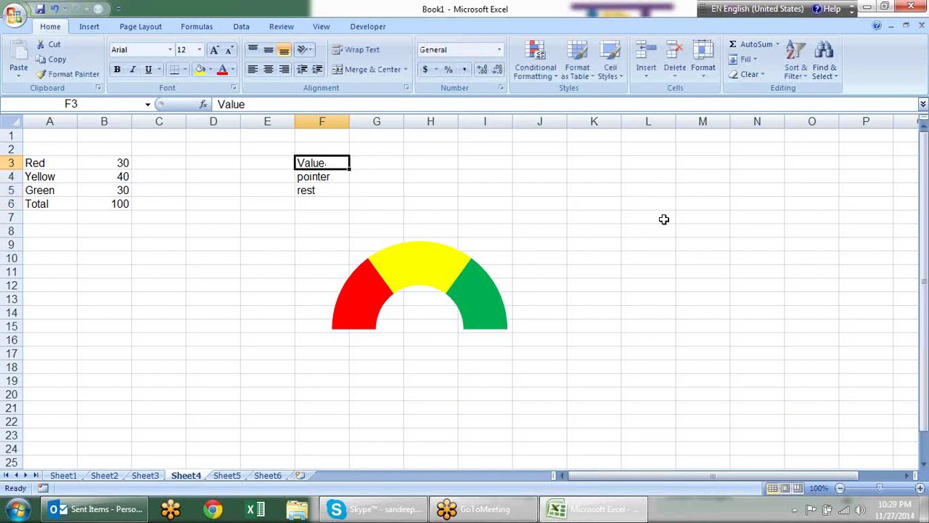
key(Down)
key(Right)
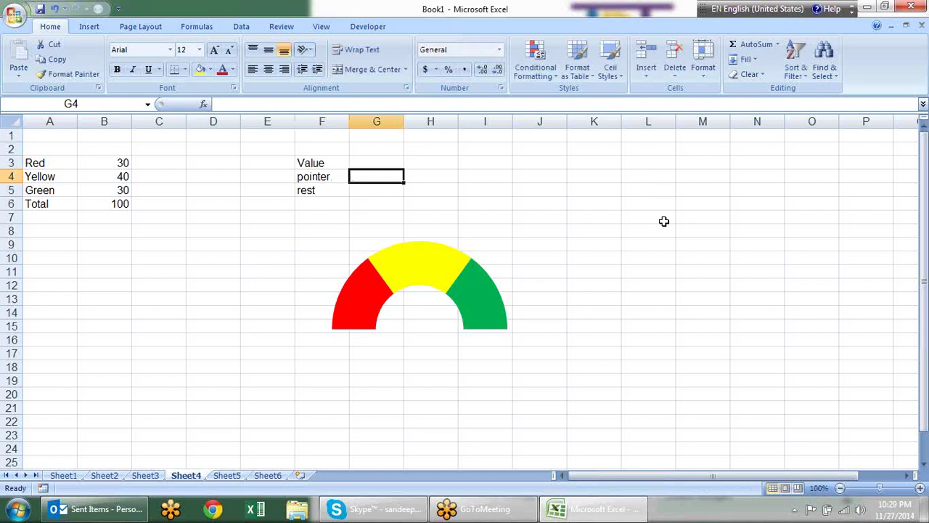
Step: Enter pointer value 2 in G4 and a rest formula in G5 using G3 and G4
text(2)
key(Return)
key(Up)
key(Up)
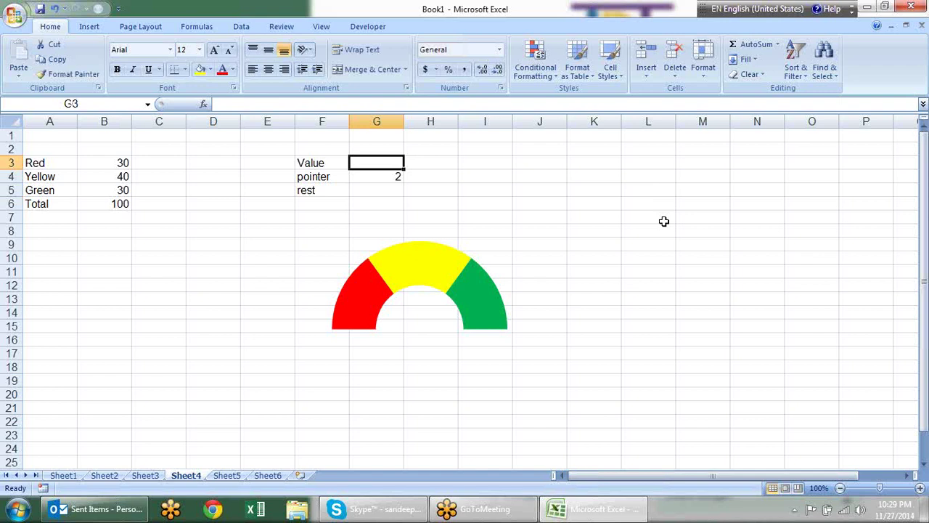
key(Down)
key(Down)
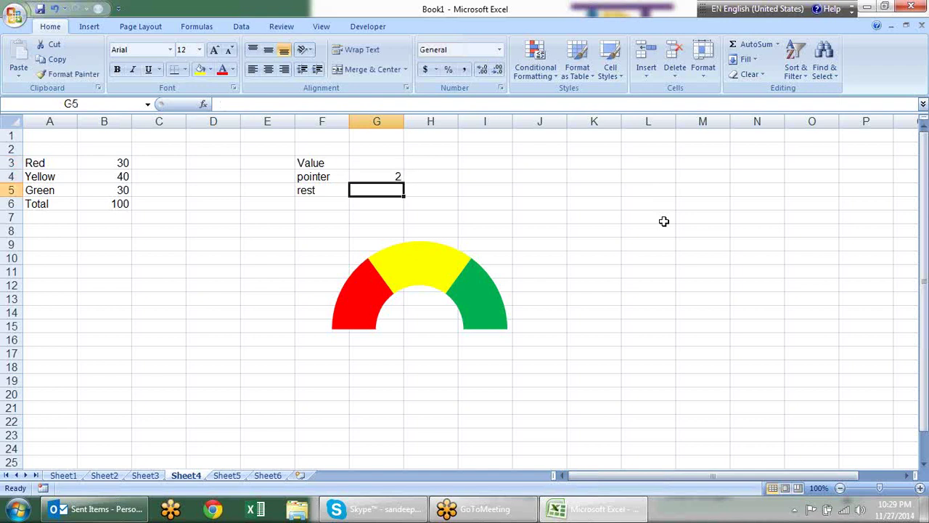
text(=)
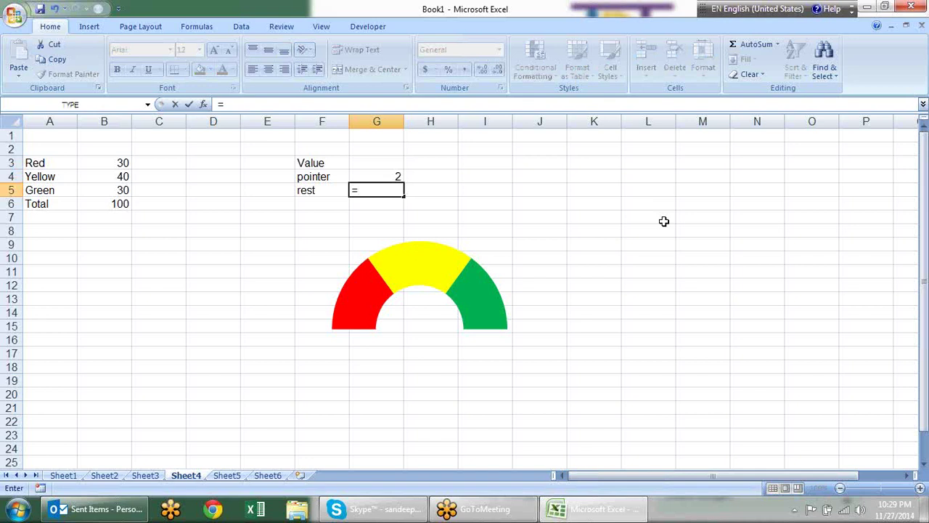
text(200-()
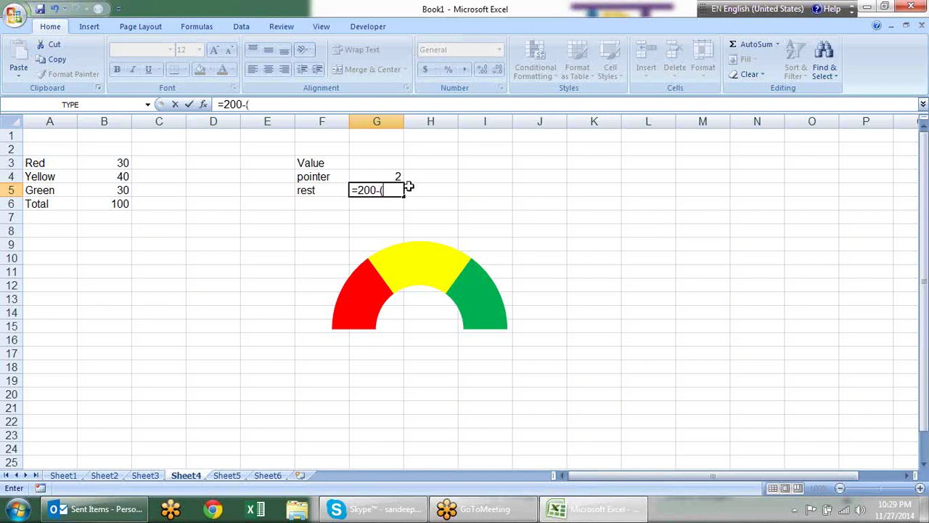
click(389, 161)
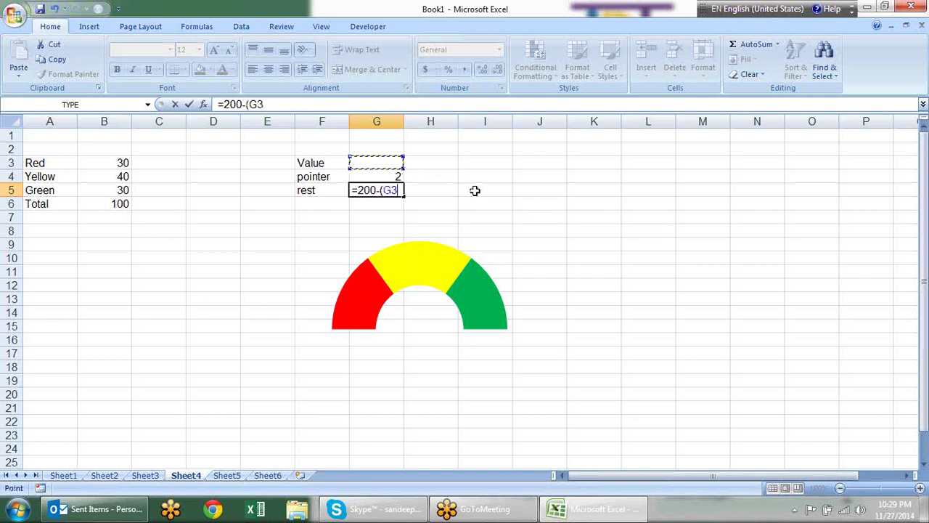
text(+)
click(385, 175)
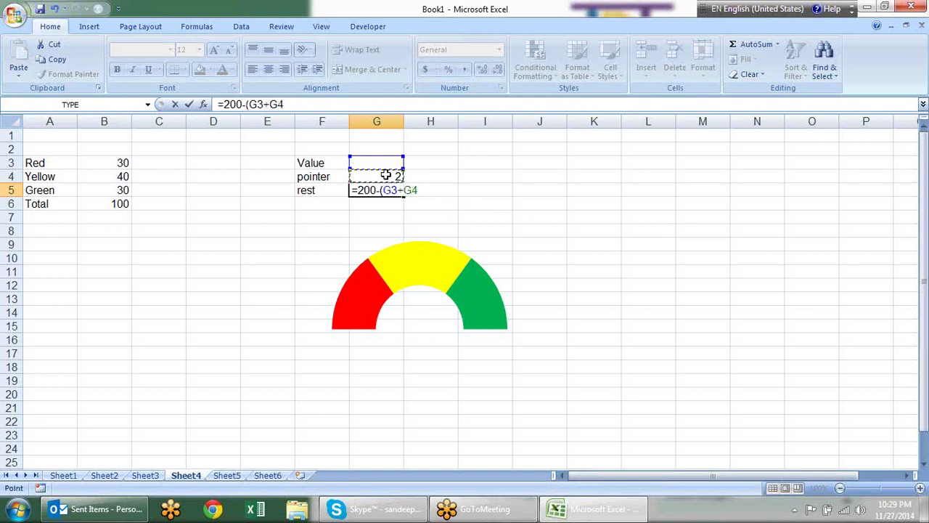
text())
key(Return)
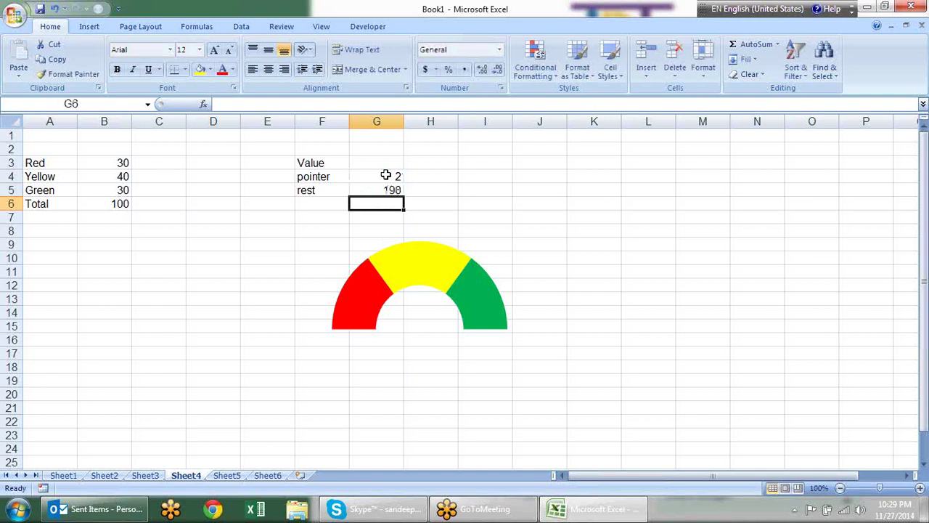
Step: Set Value in G3 to 30 so rest becomes 168, then select F3:G5
click(386, 154)
click(385, 161)
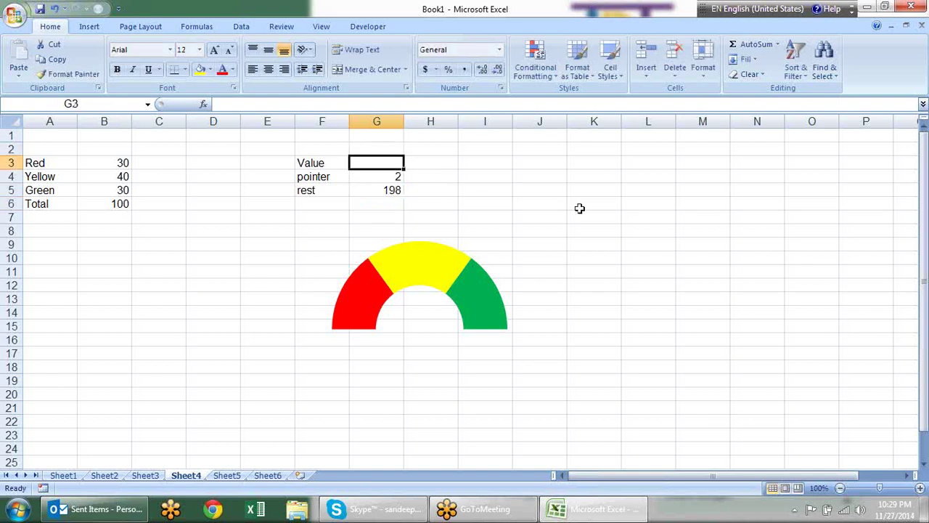
text(30)
key(Return)
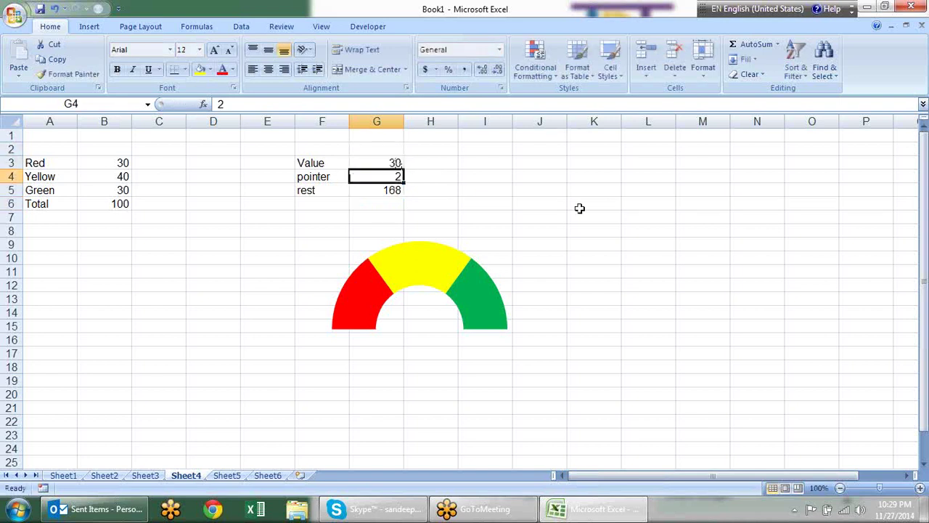
click(389, 162)
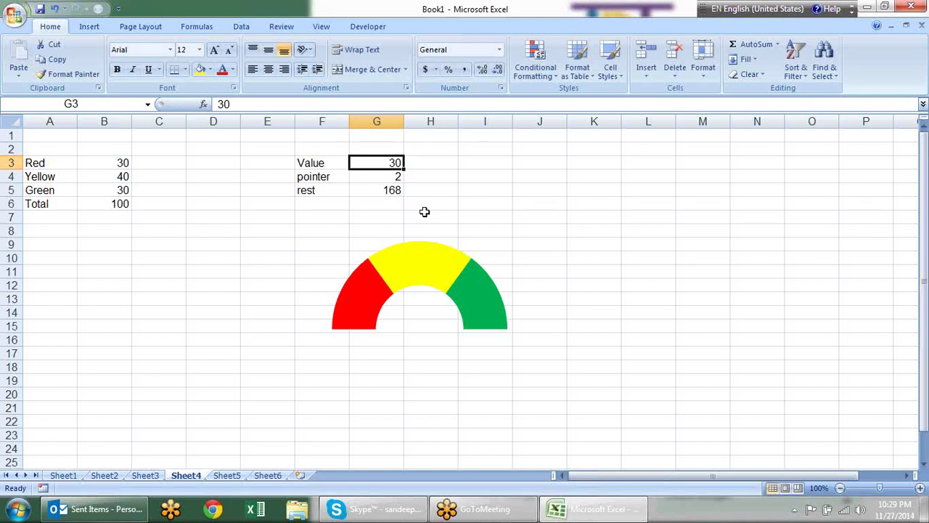
click(429, 345)
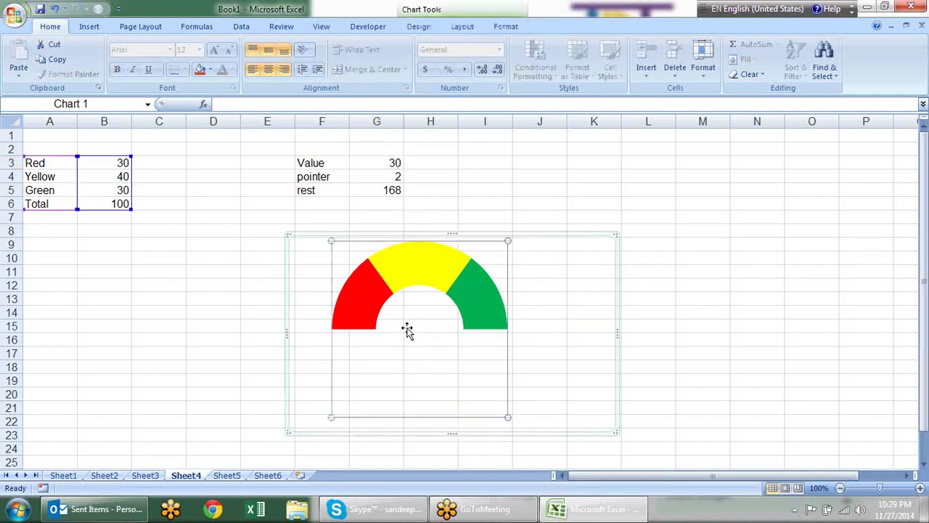
click(688, 278)
click(479, 285)
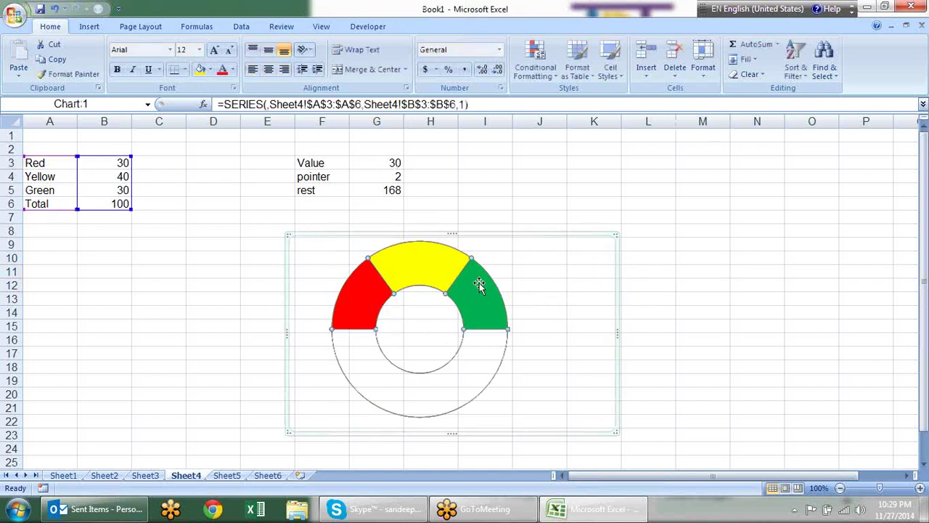
click(670, 249)
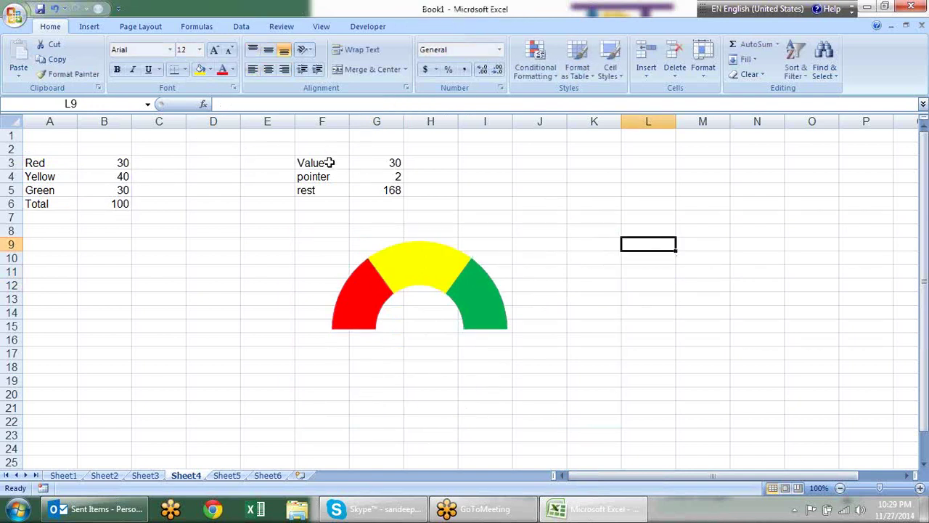
drag(328, 163, 384, 188)
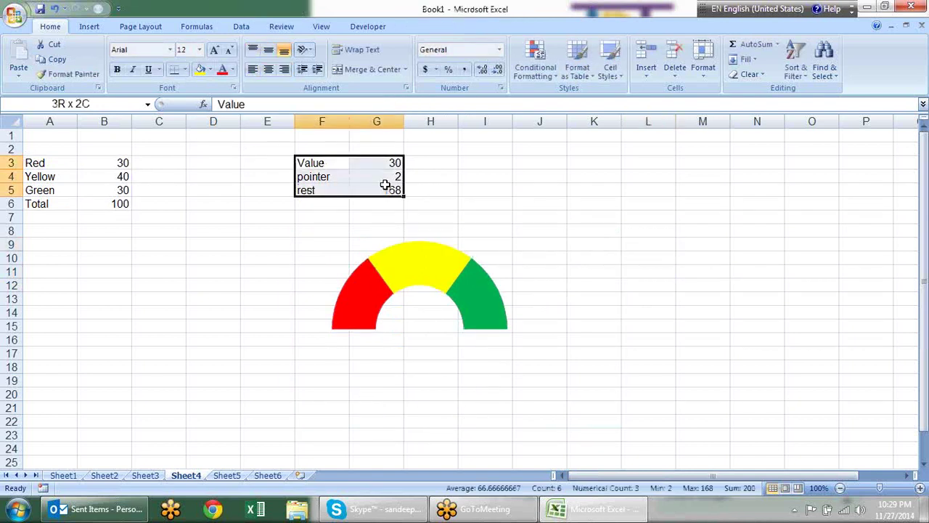
Step: Insert a 2-D pie chart of the Value, pointer and rest cells F3:G5
click(86, 27)
click(280, 58)
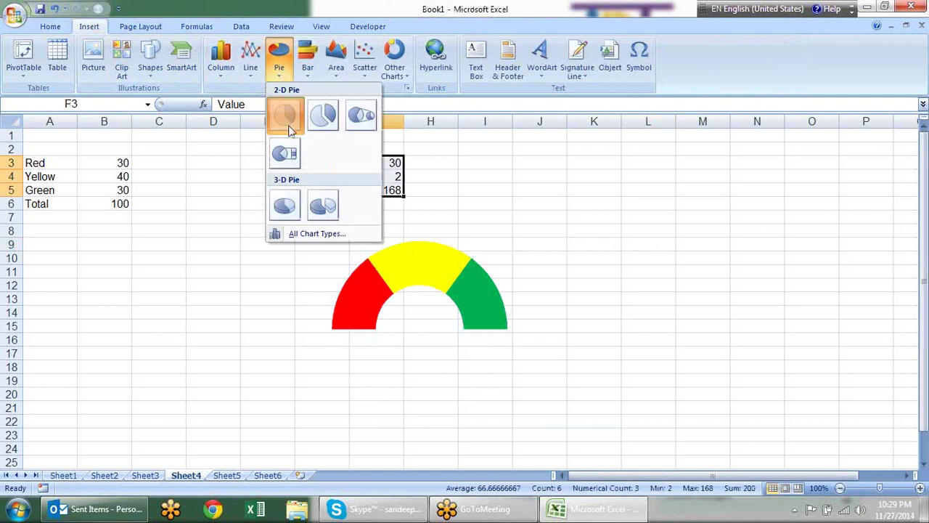
click(285, 116)
drag(521, 212, 532, 258)
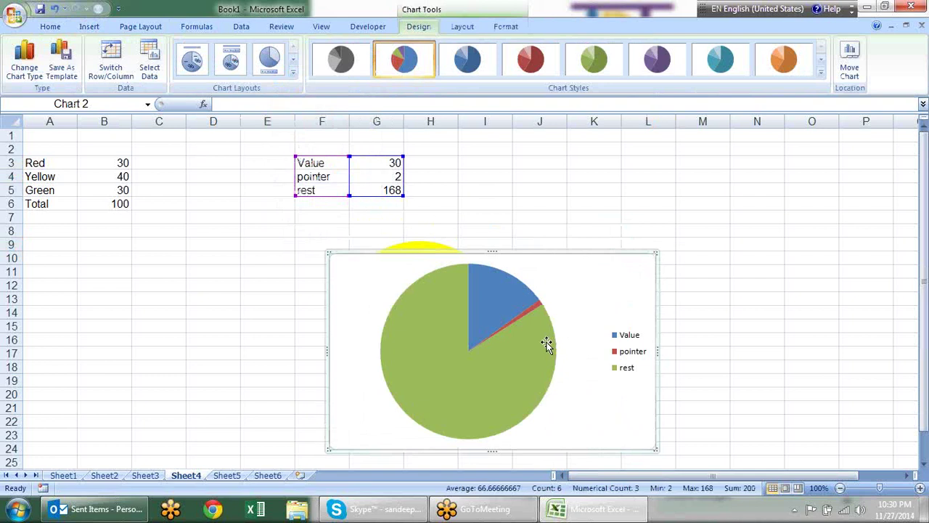
Step: Set the pie's first-slice angle to 270° and place the chart right of the gauge
right_click(552, 354)
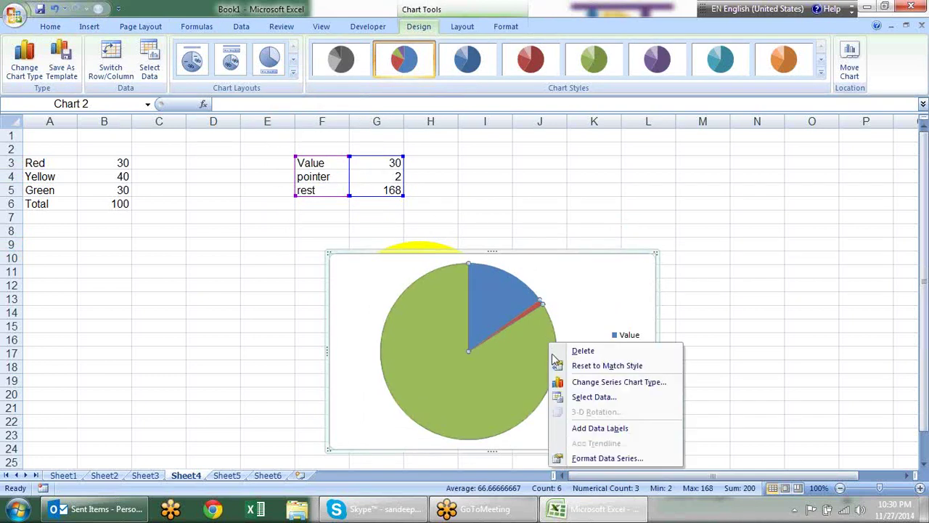
click(595, 458)
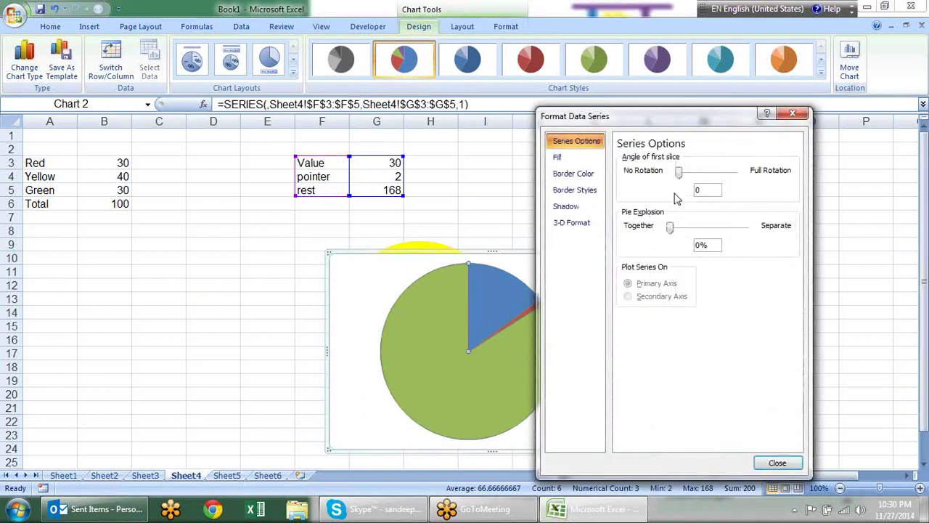
drag(704, 190, 690, 186)
text(70)
key(Return)
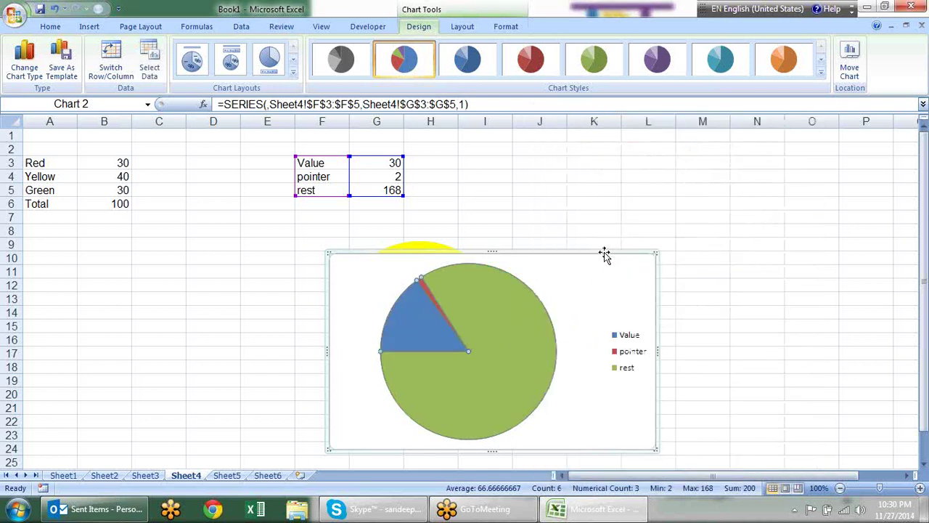
mouse_move(566, 256)
mouse_down()
mouse_move(755, 157)
mouse_move(770, 140)
mouse_up()
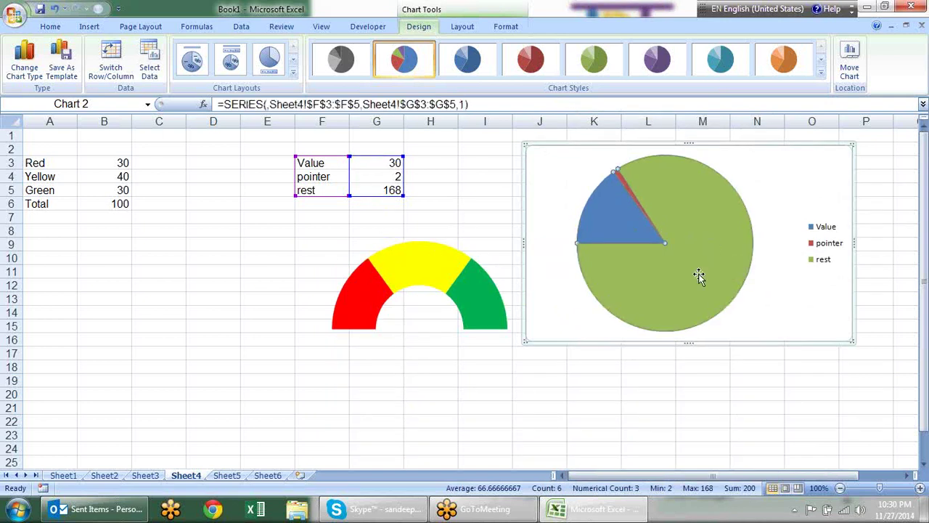
Step: Remove the fill from the whole pie series, then undo it
right_click(698, 274)
click(755, 392)
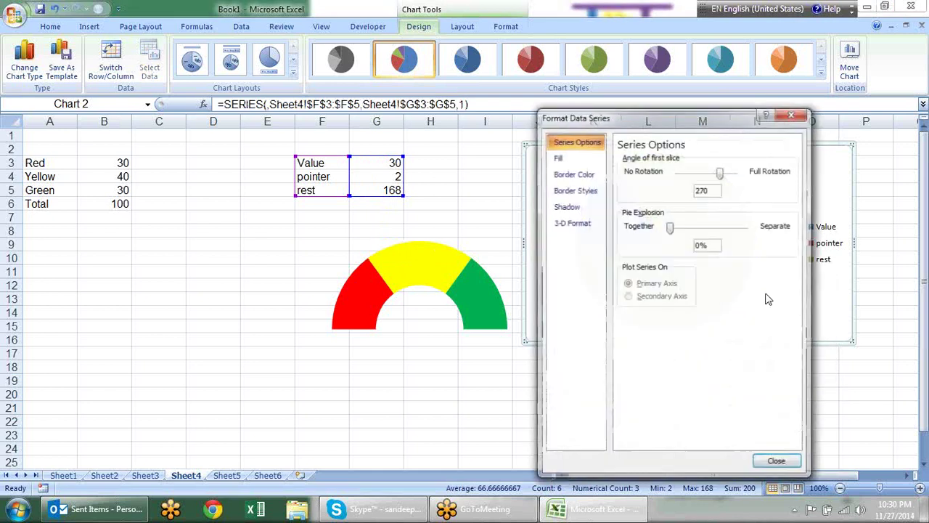
click(557, 157)
click(637, 159)
click(778, 462)
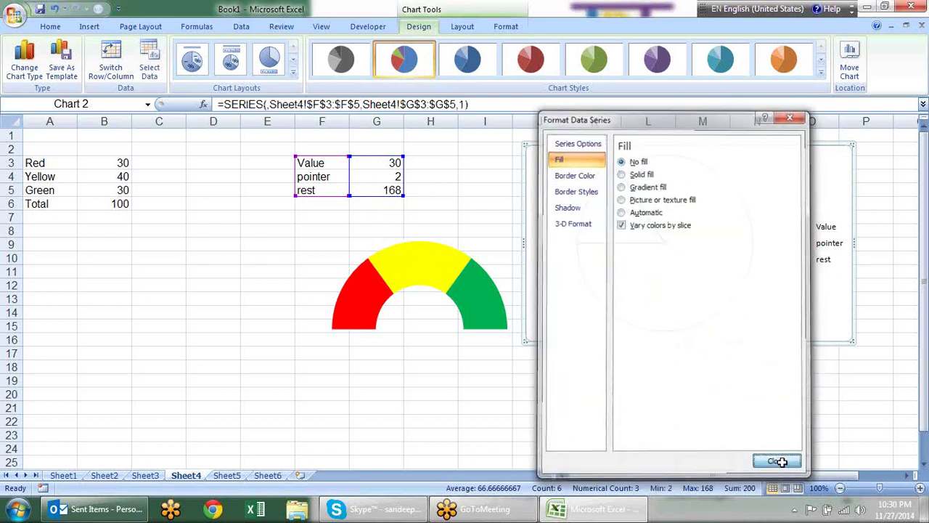
click(737, 312)
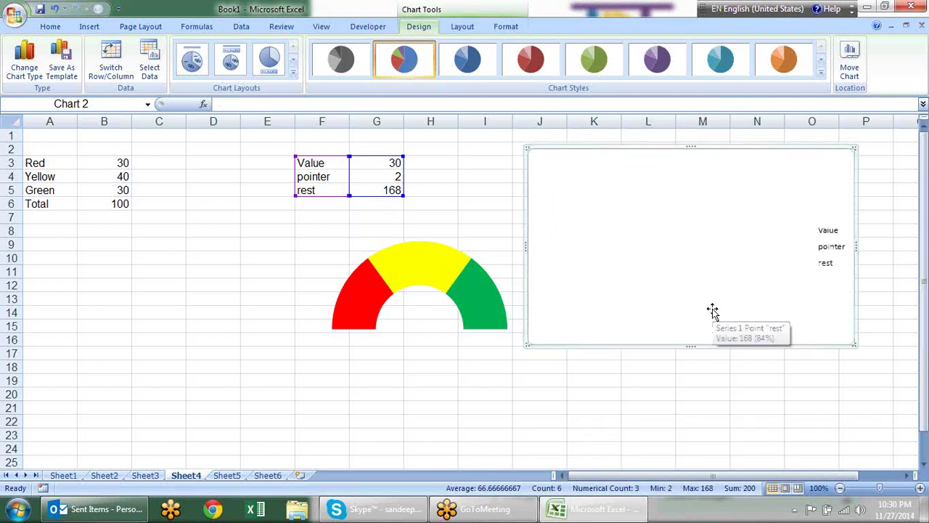
click(686, 267)
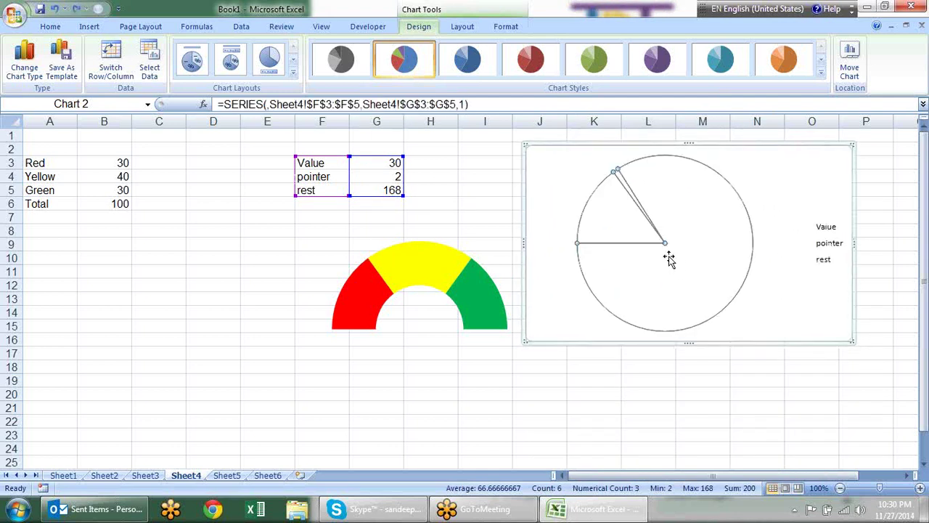
right_click(698, 270)
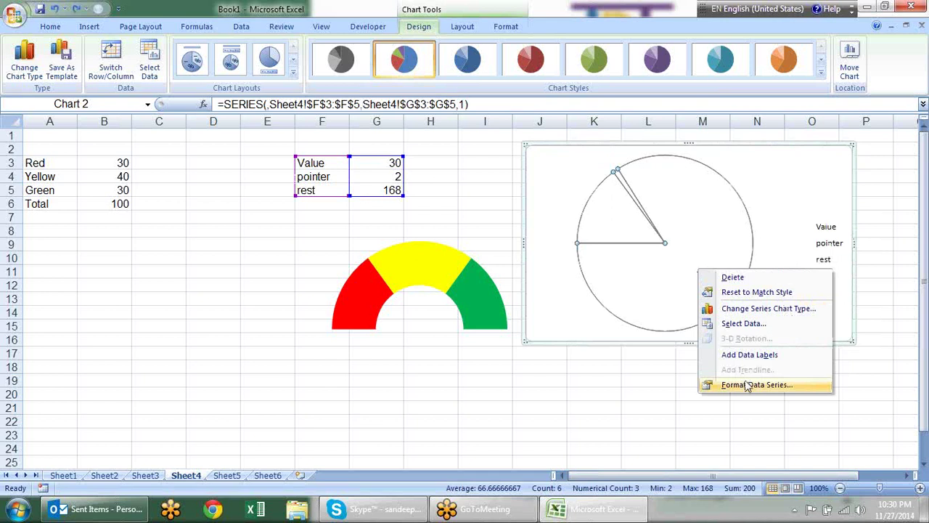
key(Escape)
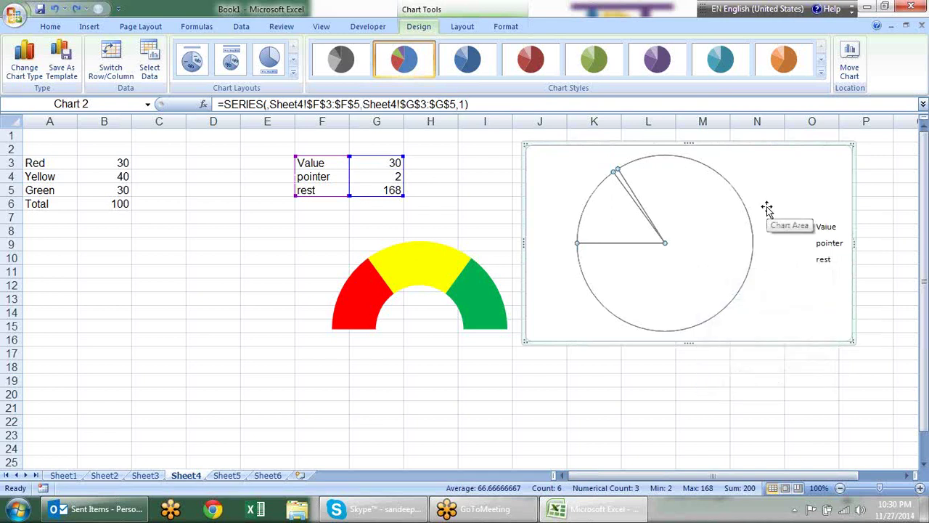
key(ctrl+z)
Step: Set only the green rest slice to No fill, keeping the Value and pointer slices visible
click(696, 305)
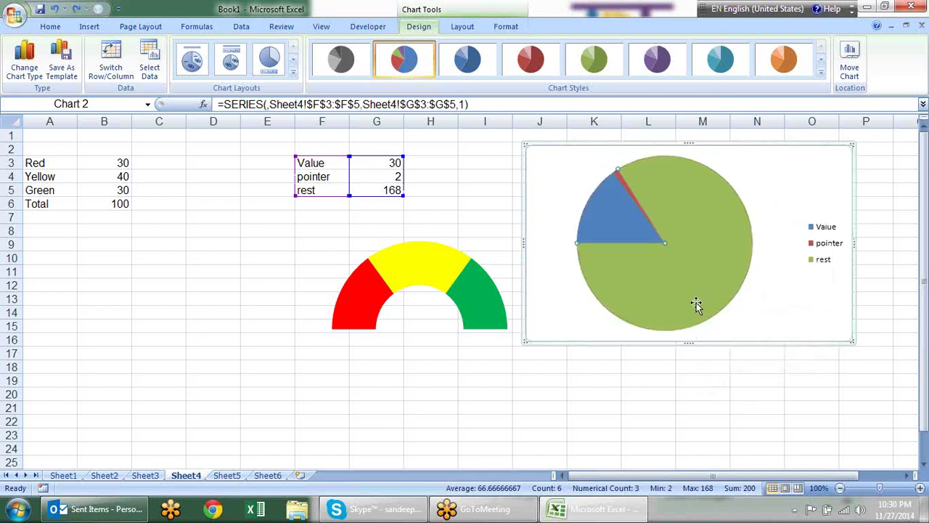
right_click(697, 305)
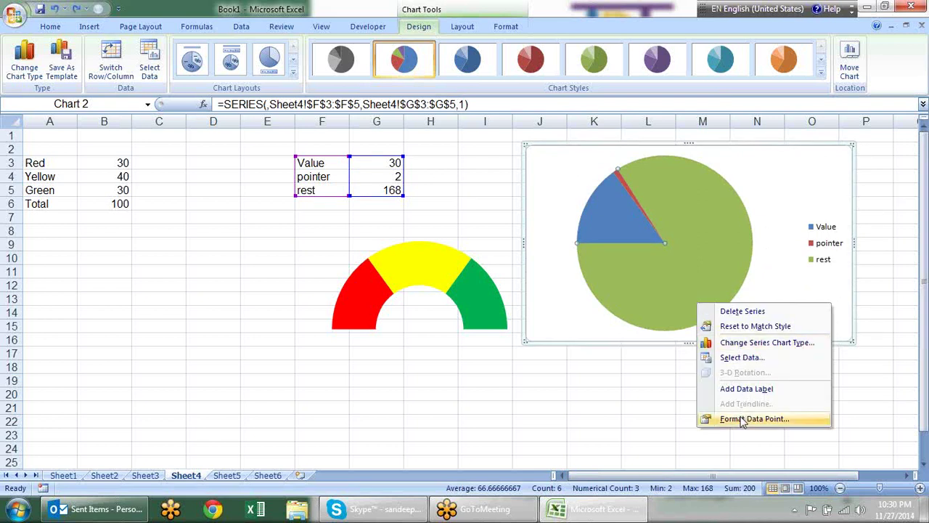
click(744, 416)
click(558, 157)
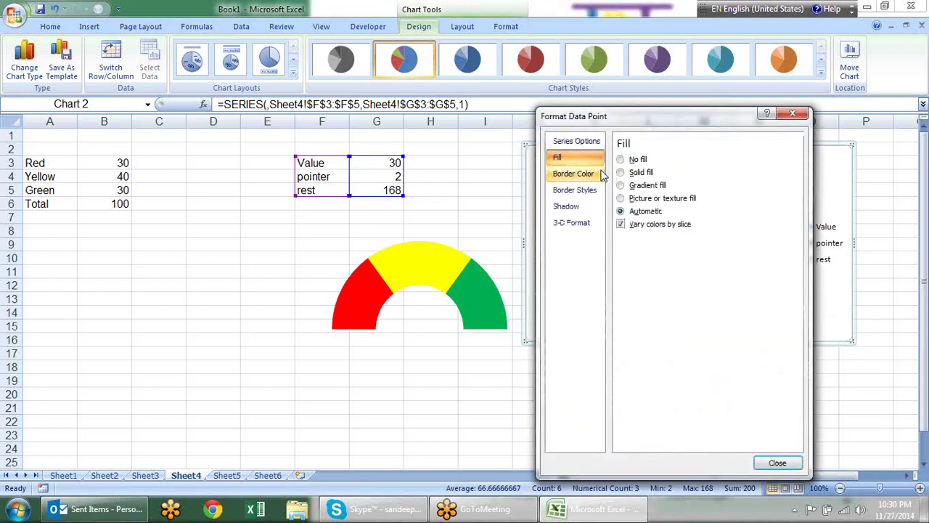
click(631, 160)
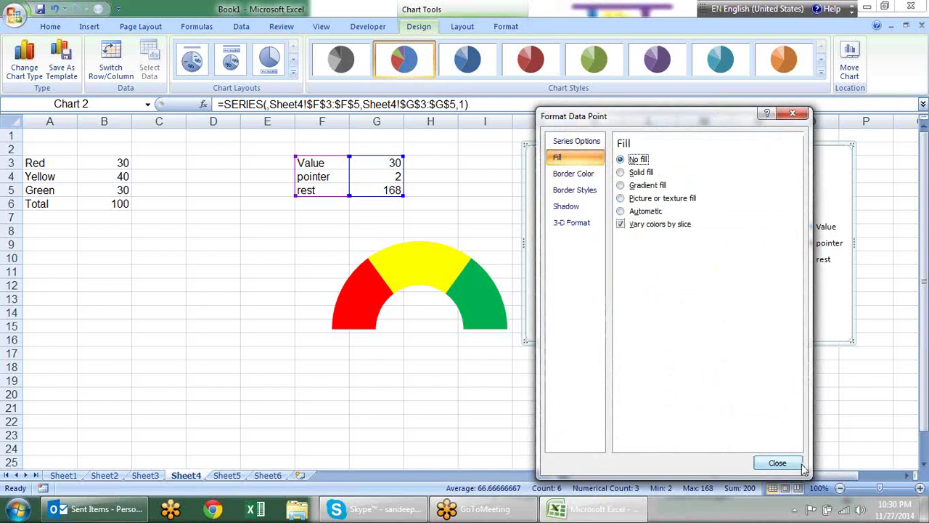
click(778, 463)
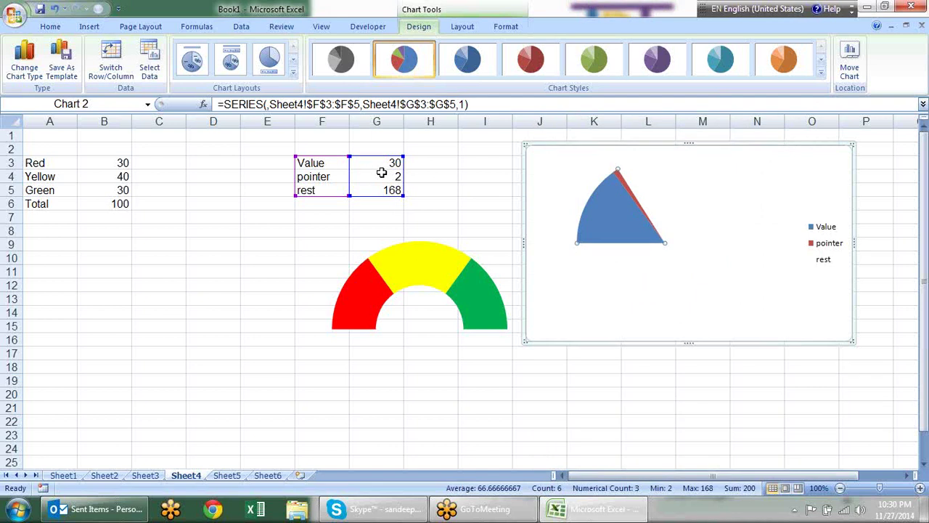
click(826, 235)
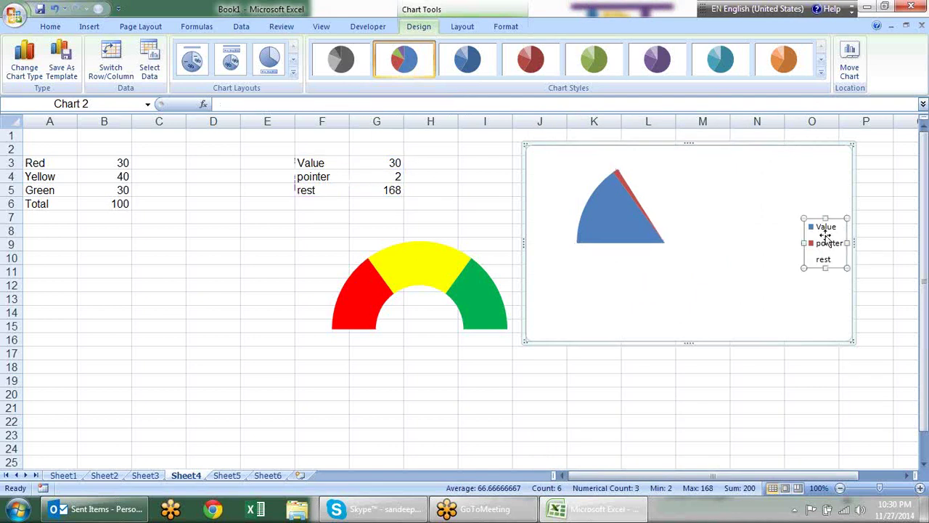
Step: Delete the pie chart's legend
key(Delete)
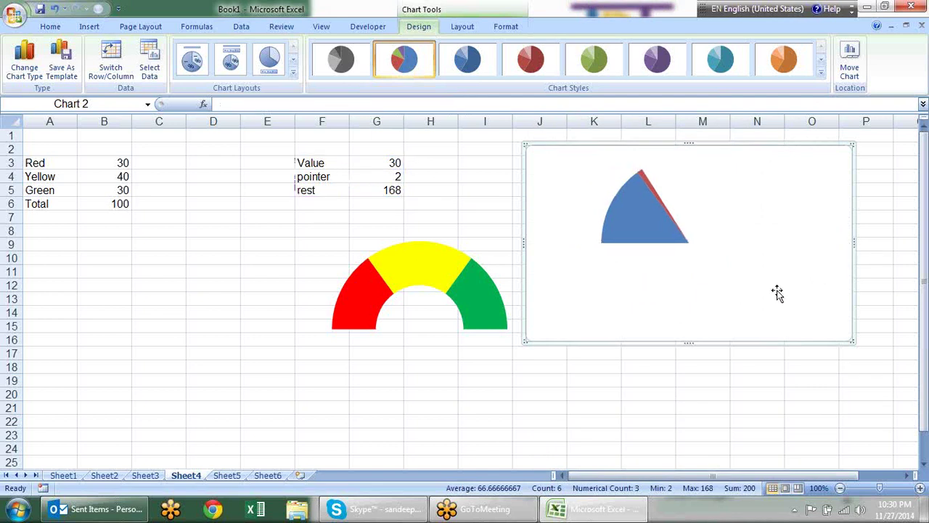
click(659, 240)
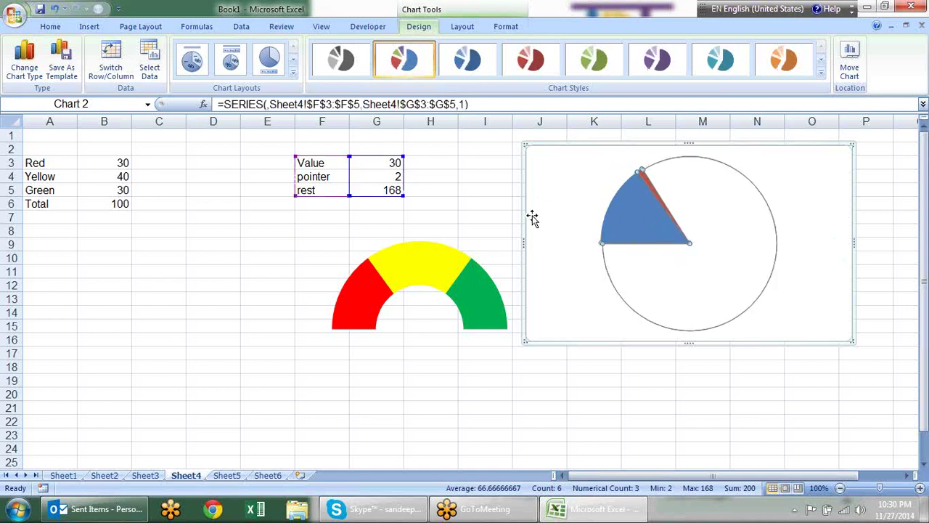
drag(477, 201, 480, 189)
Step: Change the Value in G3 to 50
click(395, 164)
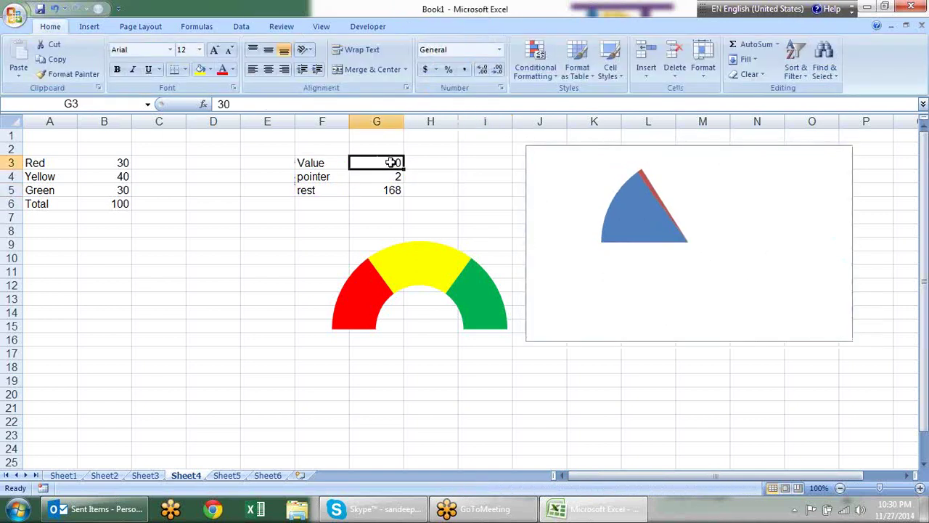
text(50)
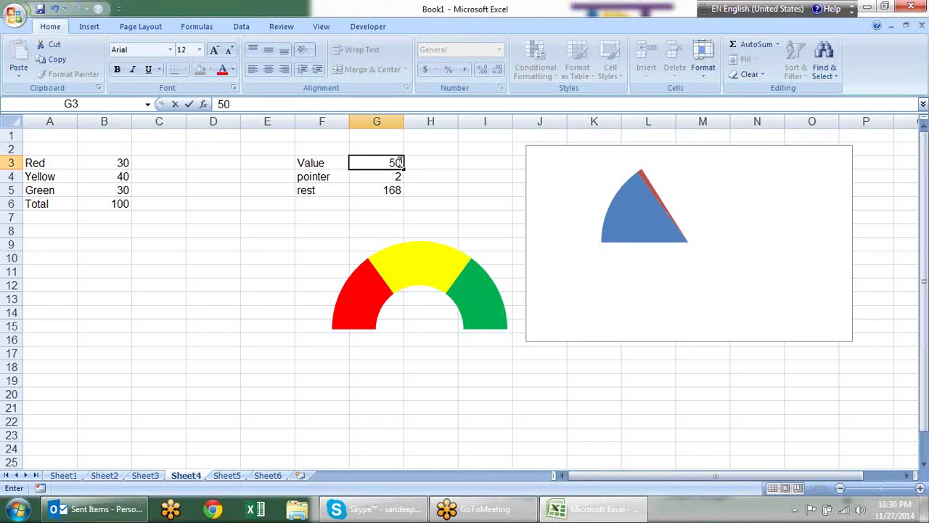
key(Return)
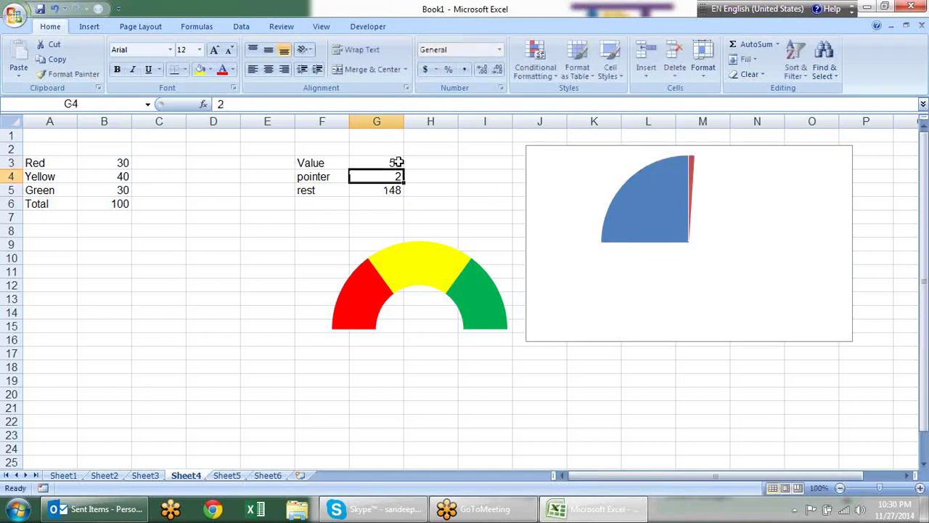
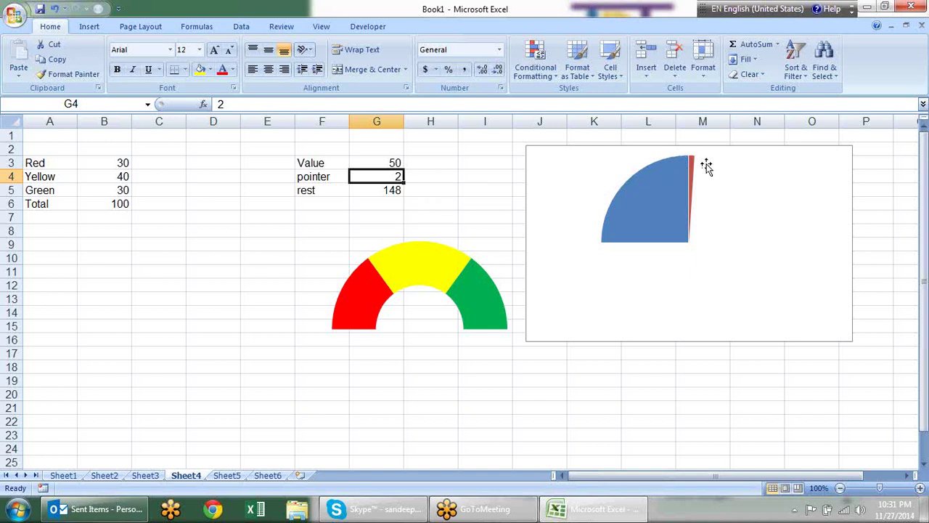
Step: Give the large blue slice of the needle pie chart No fill
click(728, 179)
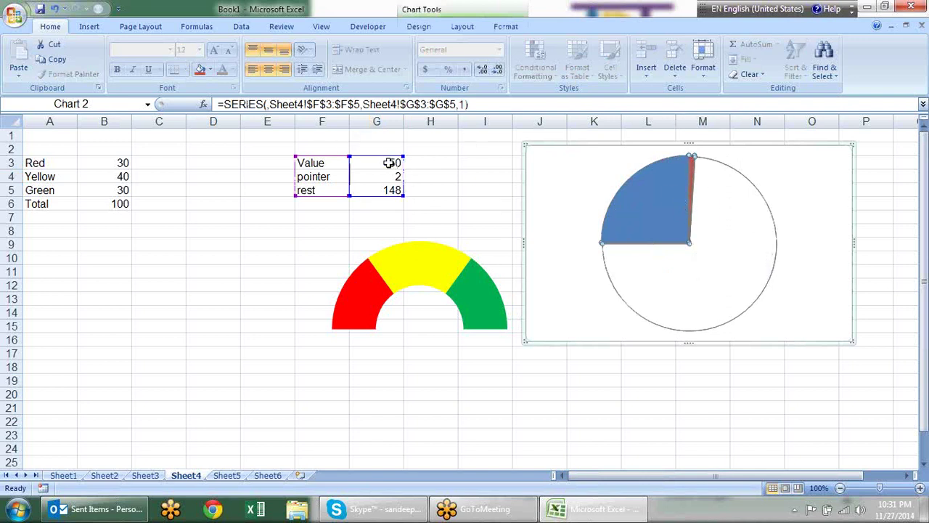
click(652, 200)
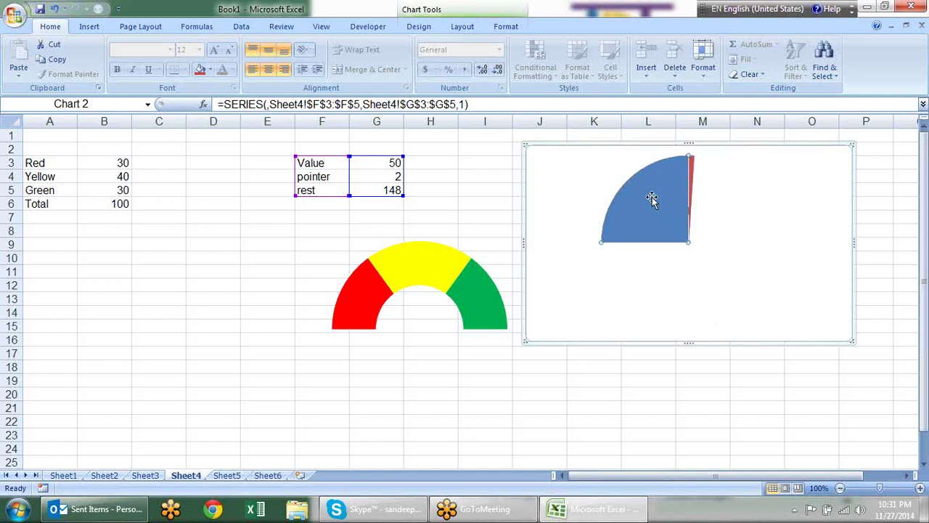
right_click(652, 201)
click(708, 313)
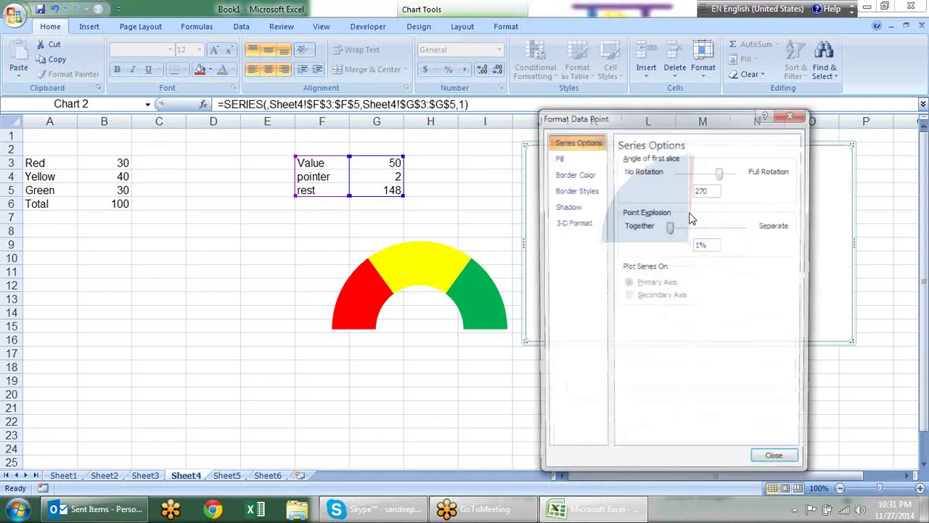
click(557, 157)
click(641, 161)
click(763, 463)
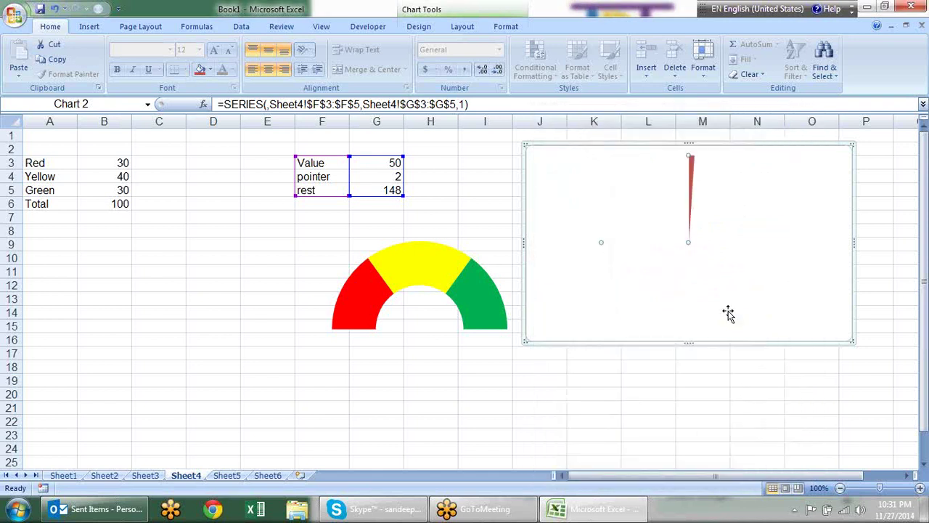
Step: Set the needle chart area's fill to No fill
right_click(787, 230)
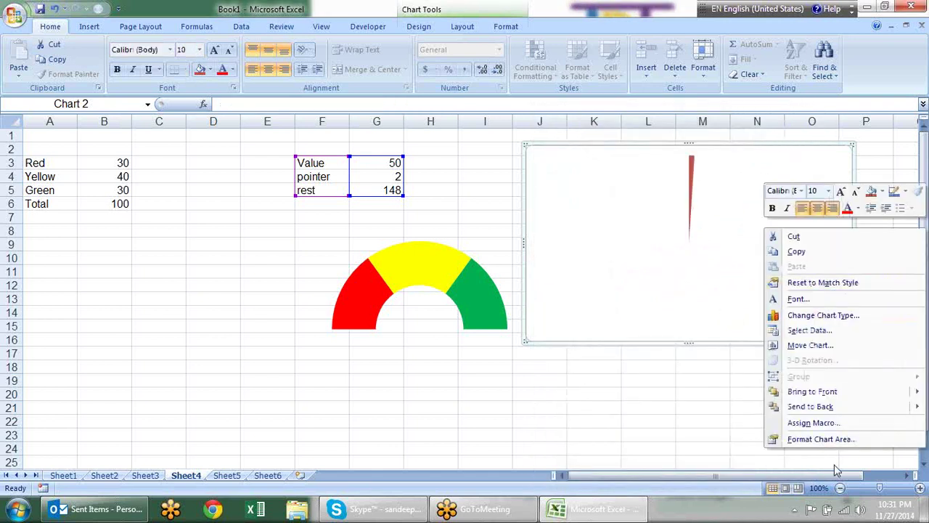
click(823, 440)
click(634, 160)
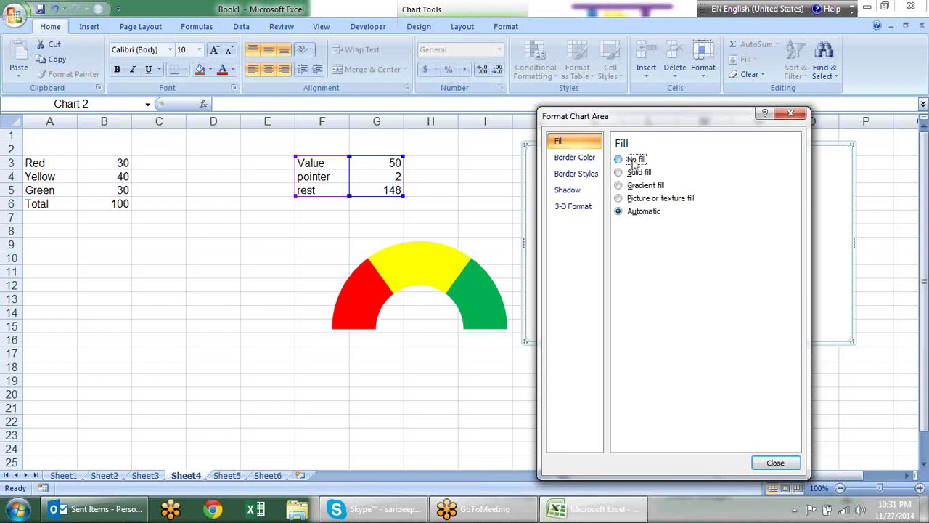
click(775, 462)
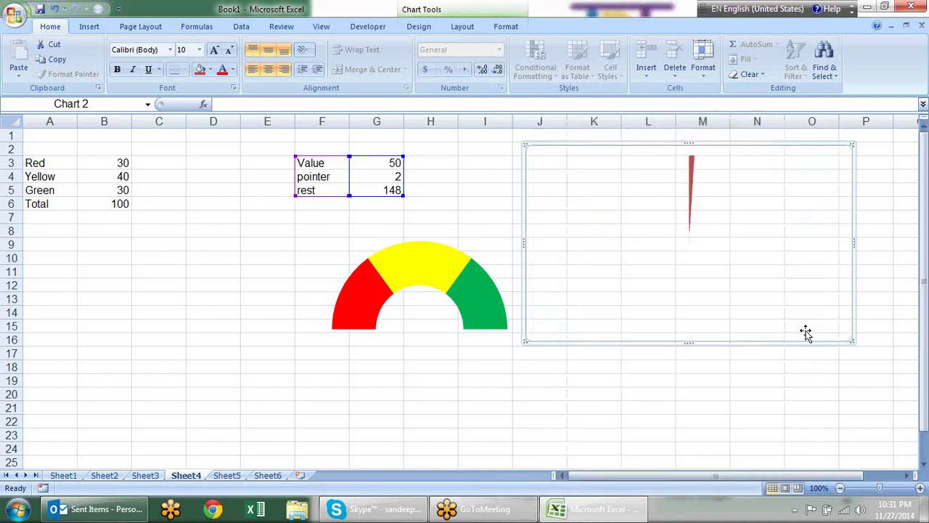
Step: Set the needle chart area's border to No line
right_click(825, 248)
click(768, 455)
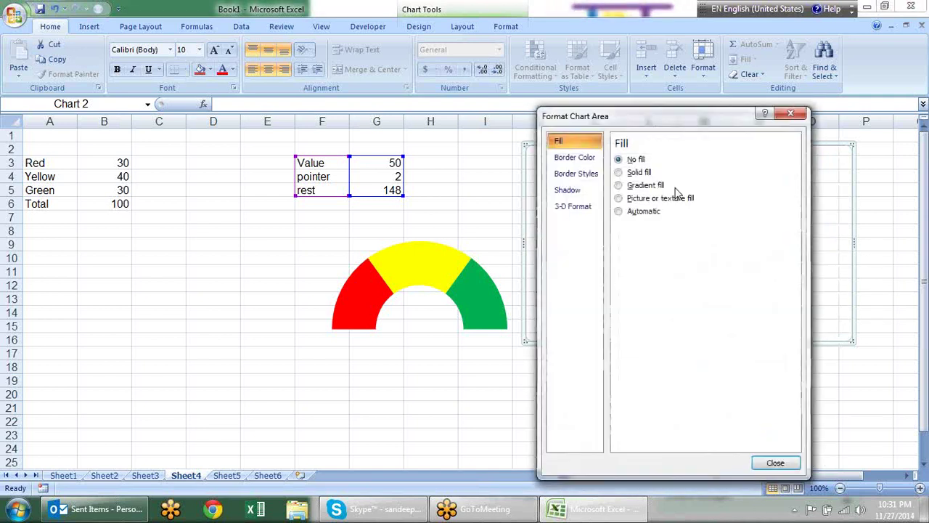
click(574, 156)
click(636, 161)
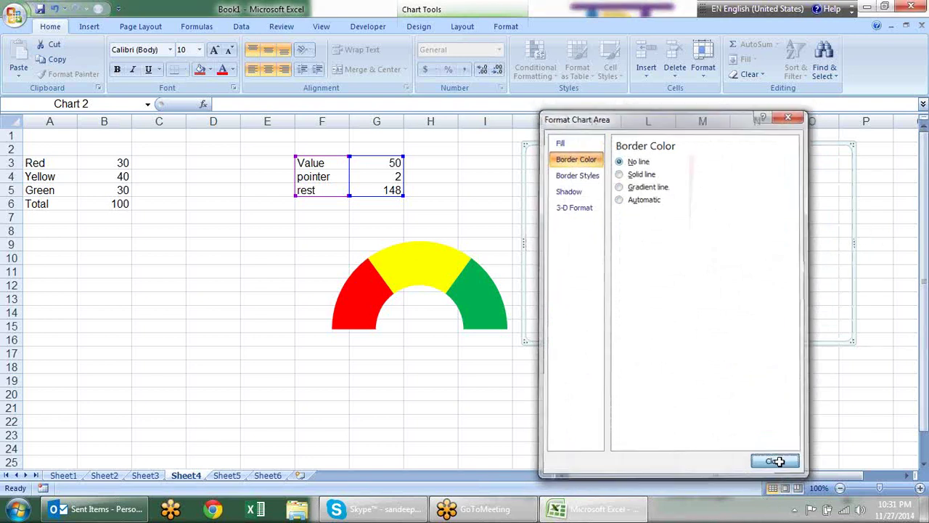
click(775, 463)
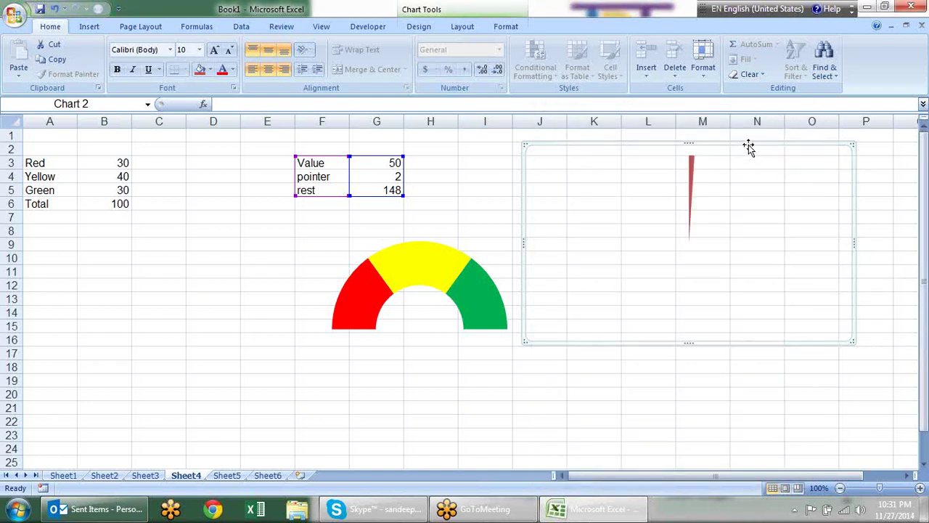
Step: Drag the transparent needle chart onto the doughnut gauge, with the needle's pivot at the gauge centre
mouse_move(730, 150)
mouse_down()
mouse_move(554, 257)
mouse_move(506, 229)
mouse_move(490, 240)
mouse_up()
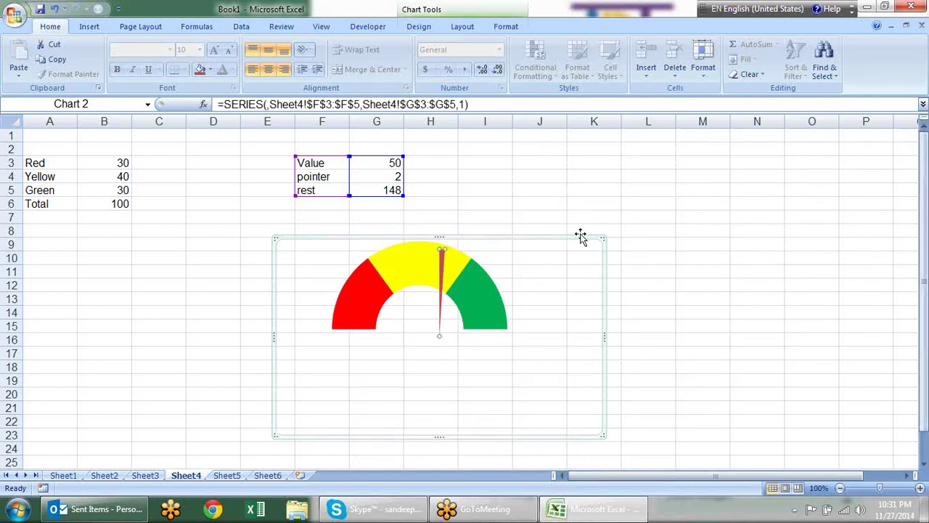
drag(573, 237, 570, 235)
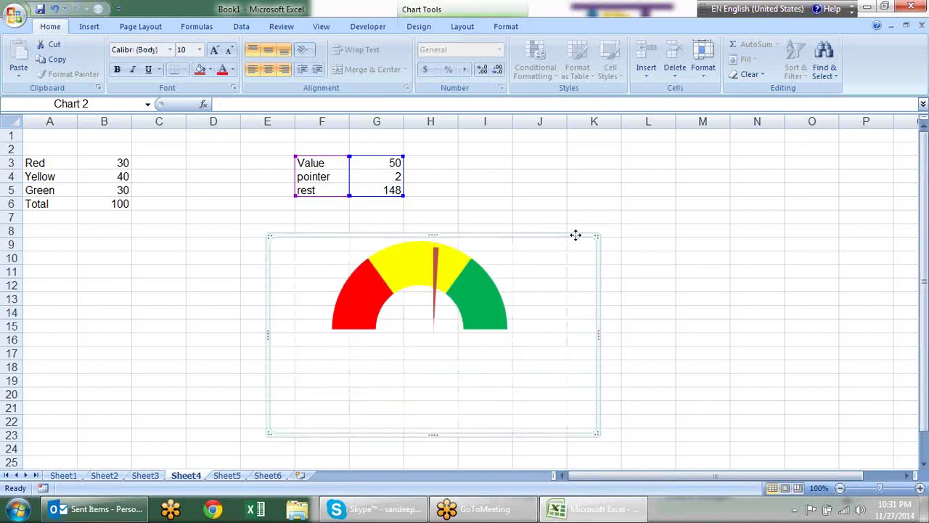
drag(596, 265, 585, 243)
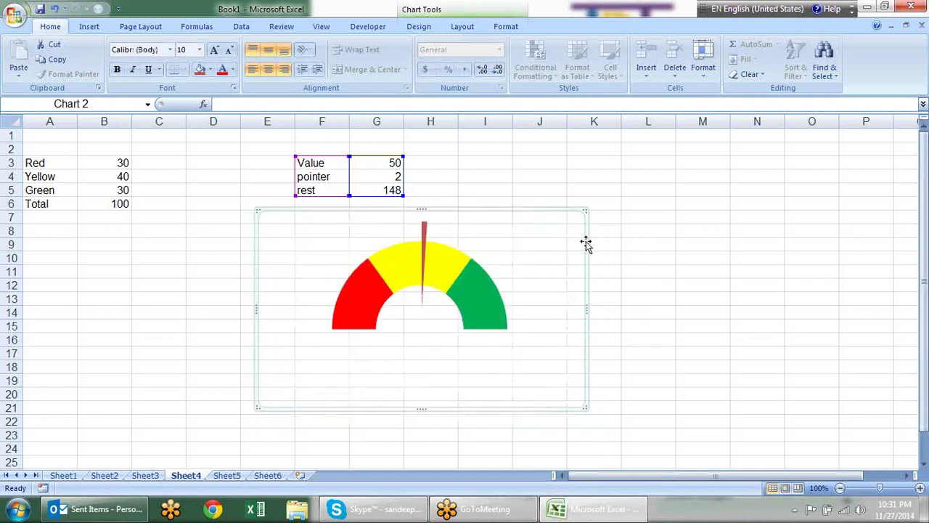
mouse_move(586, 241)
mouse_down()
mouse_move(580, 265)
mouse_move(593, 254)
mouse_up()
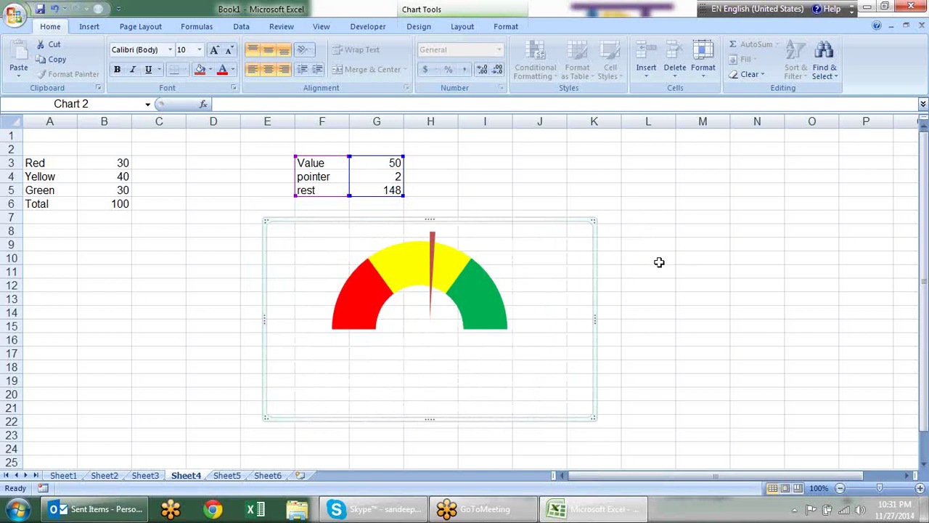
drag(559, 219, 552, 231)
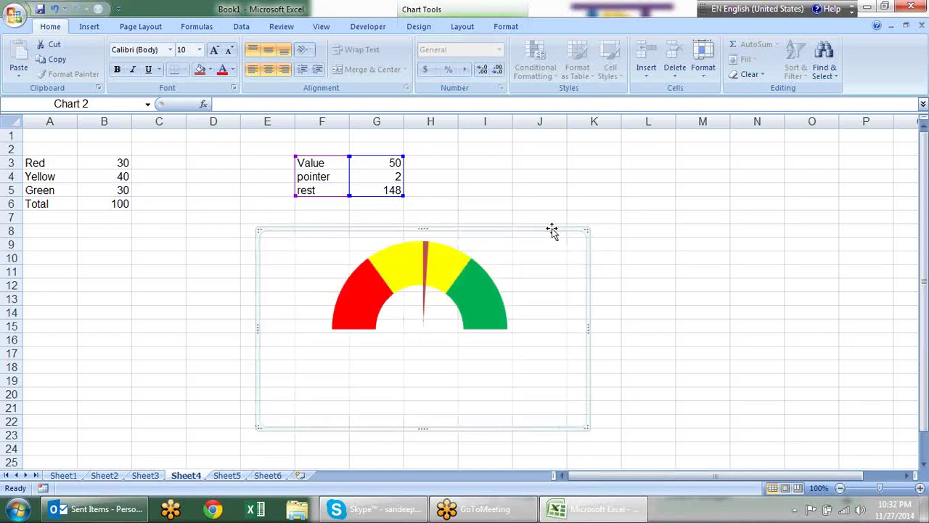
click(663, 232)
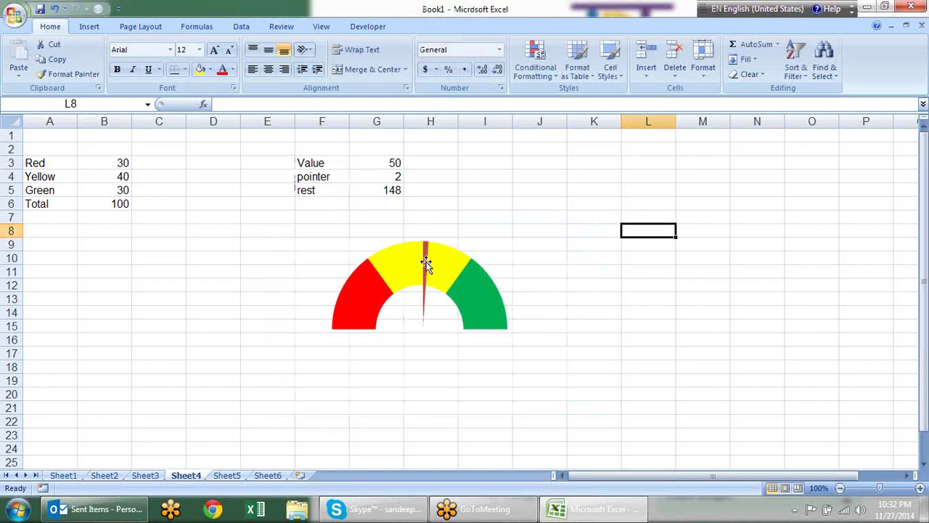
Step: Add a data label showing 50 to the invisible value slice
right_click(394, 260)
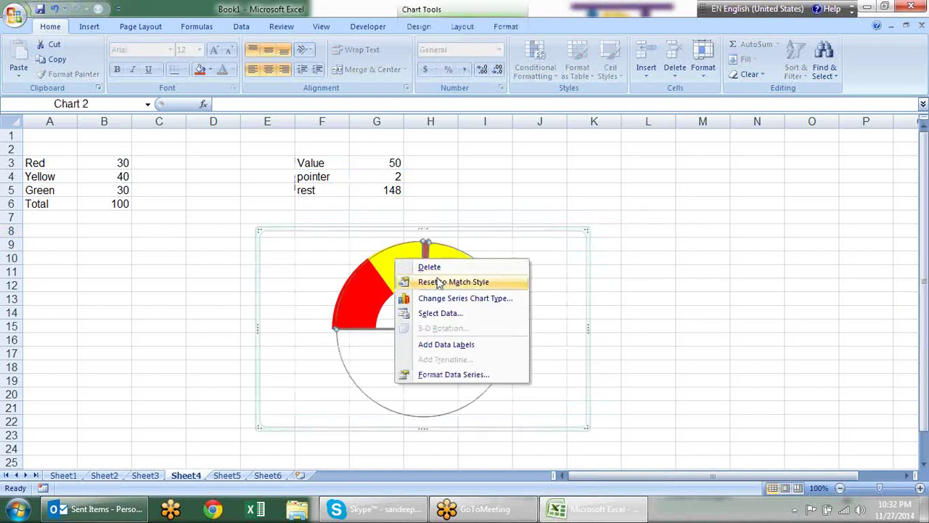
key(Escape)
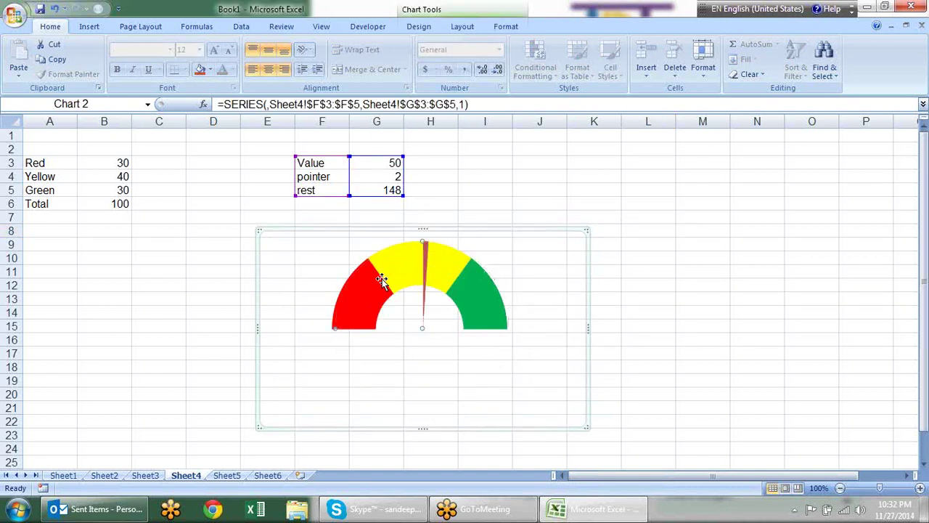
right_click(382, 281)
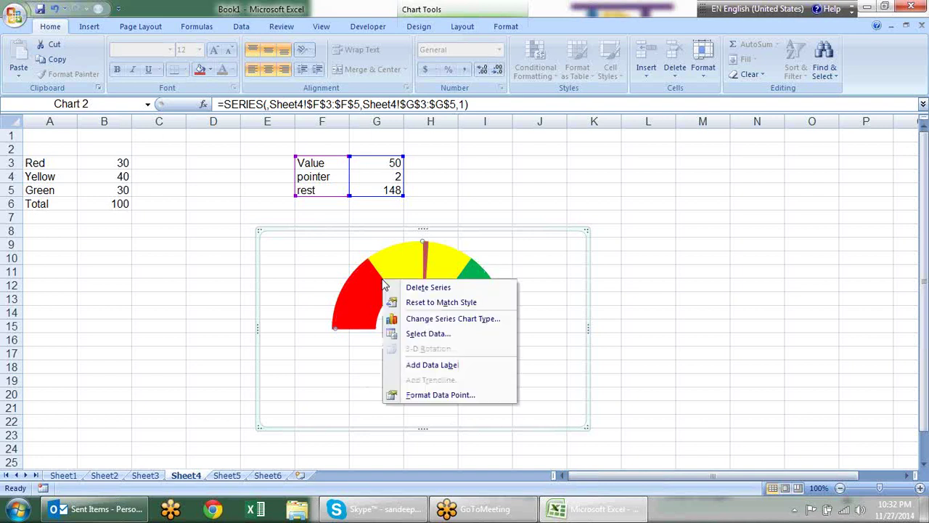
click(436, 365)
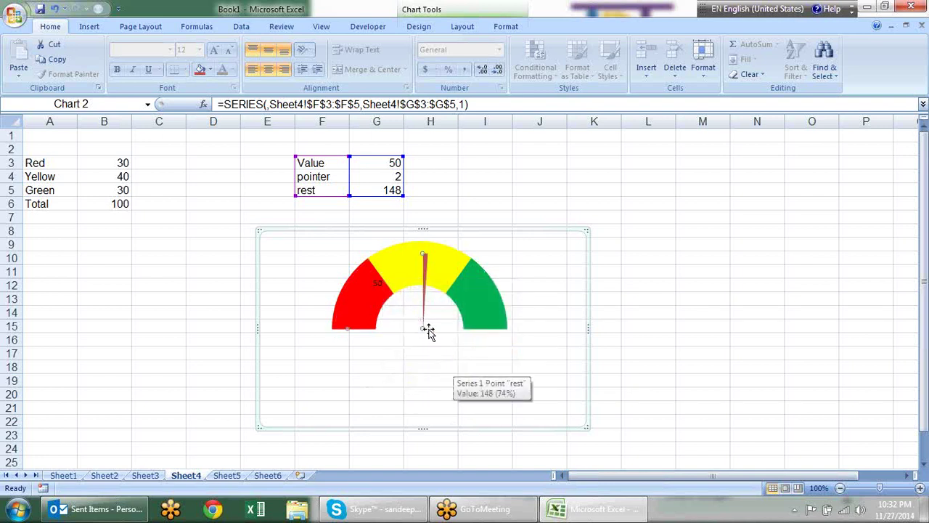
Step: Move the 50 label to sit directly above the needle
click(377, 283)
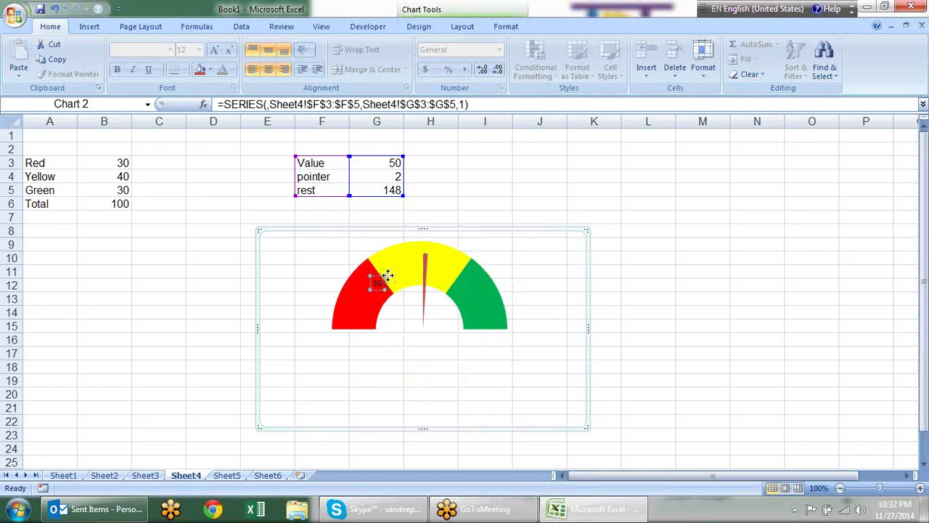
click(421, 238)
drag(379, 283, 409, 239)
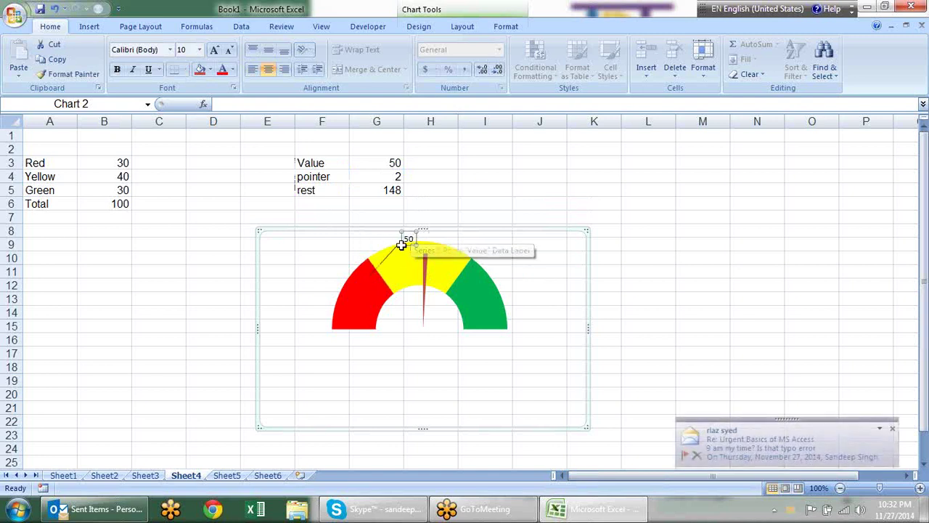
click(393, 252)
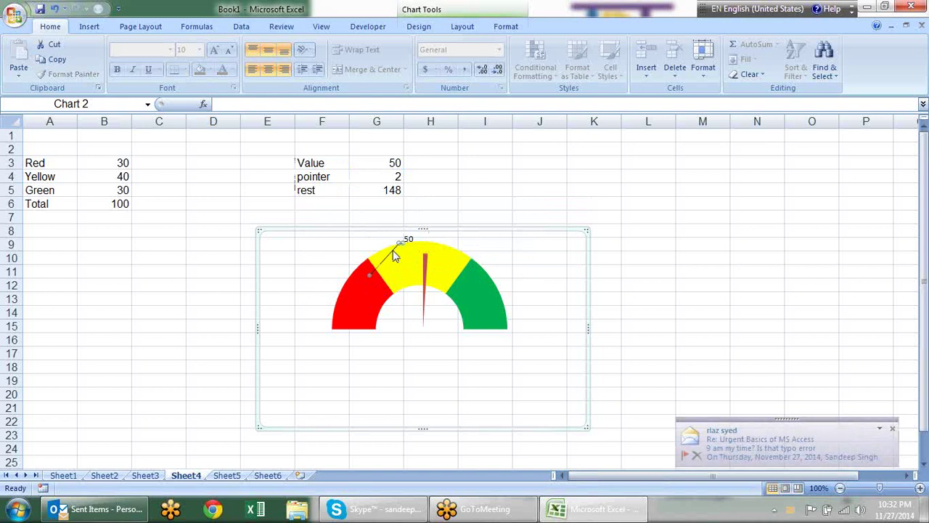
click(393, 252)
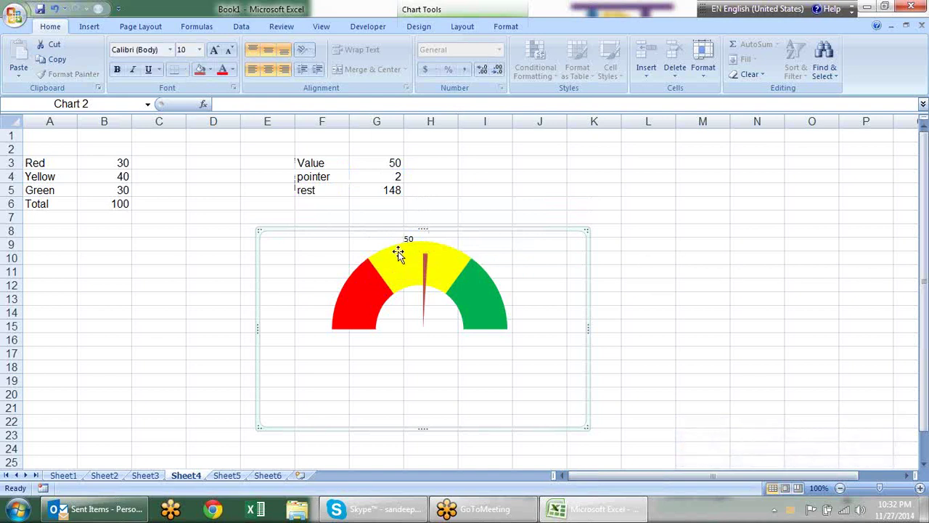
click(408, 240)
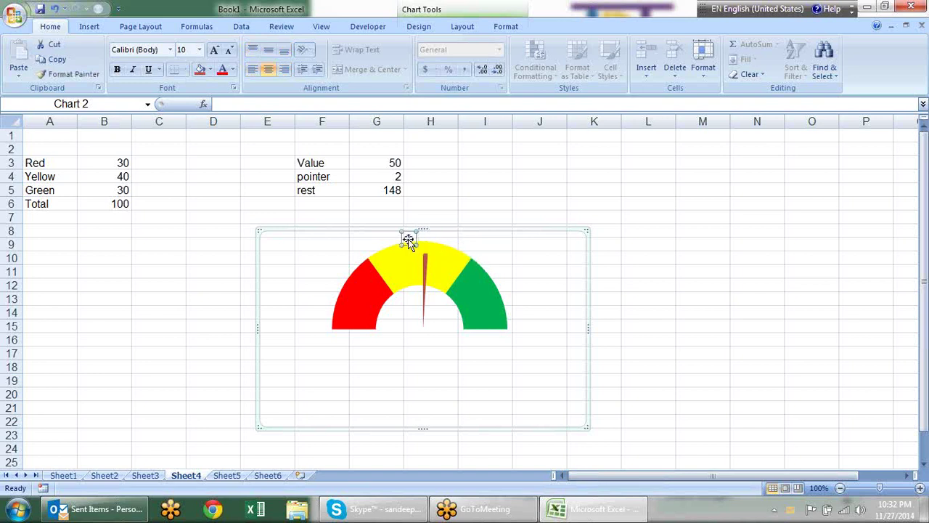
drag(424, 237, 427, 237)
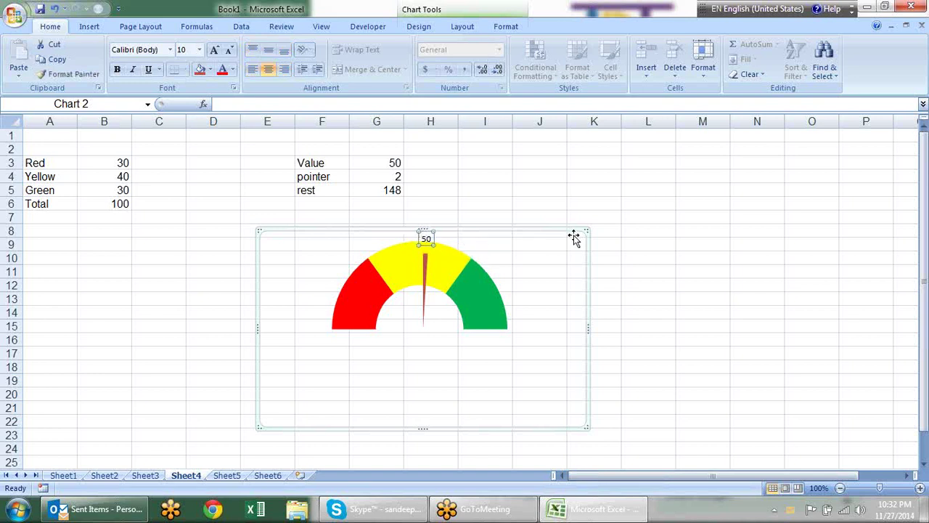
click(693, 258)
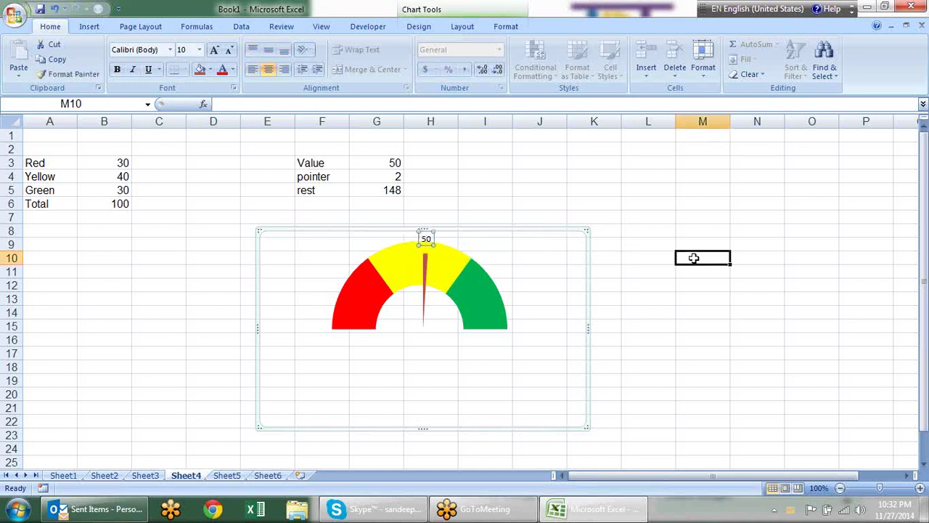
Step: Try values 30, 50 and 90 in the Value cell G3 to watch the needle
click(397, 166)
text(30)
key(Return)
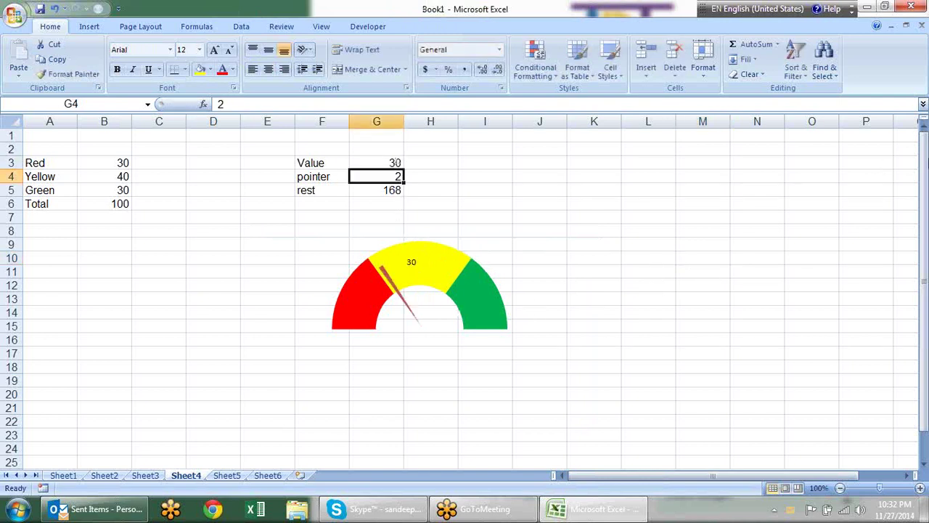
click(379, 163)
text(5)
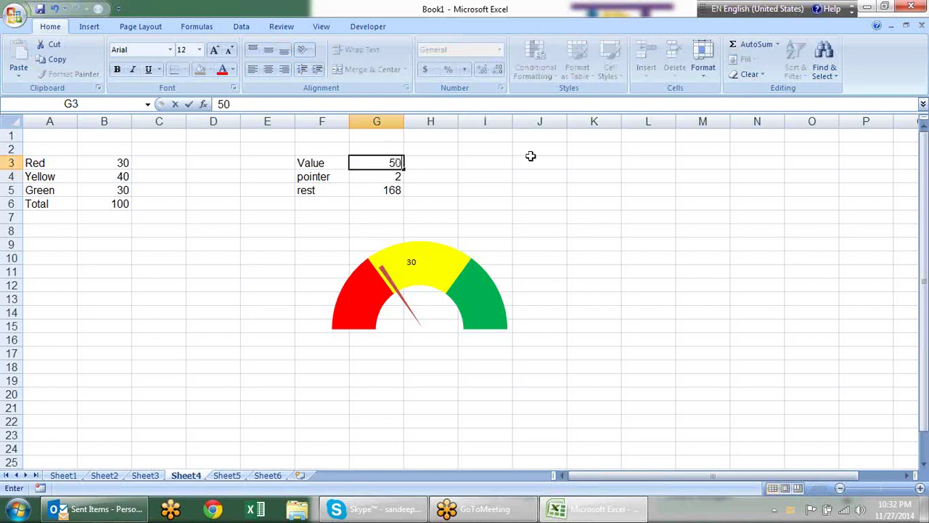
key(Return)
click(397, 163)
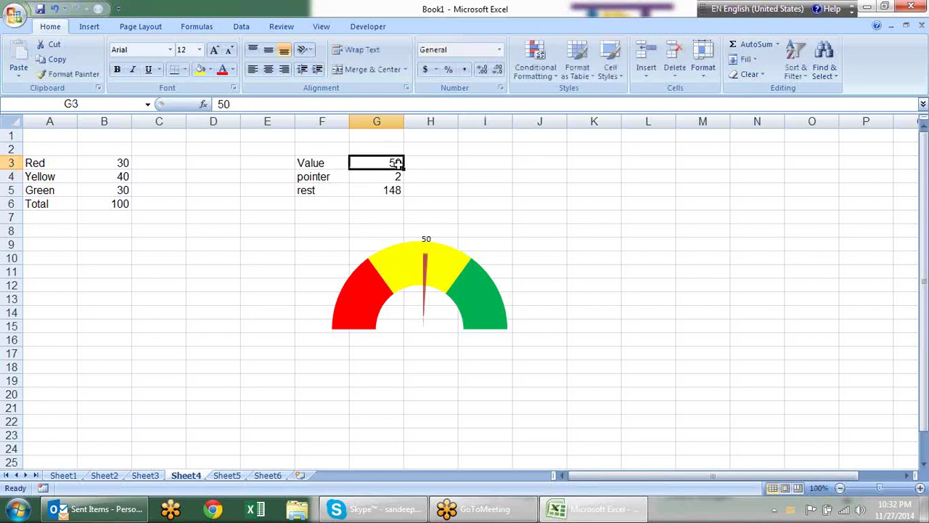
text(90)
key(Return)
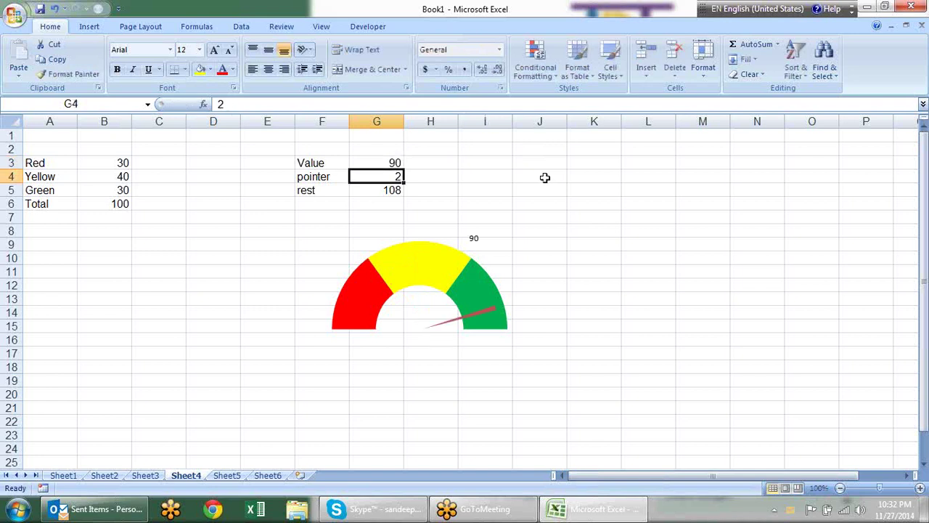
Step: Delete the gauge's 90 data label and add a data label to the needle slice
click(474, 238)
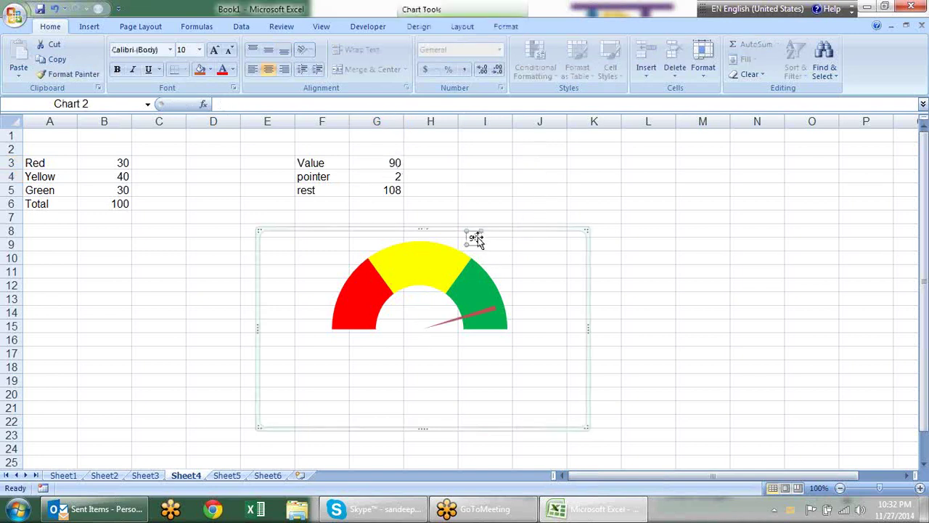
key(Delete)
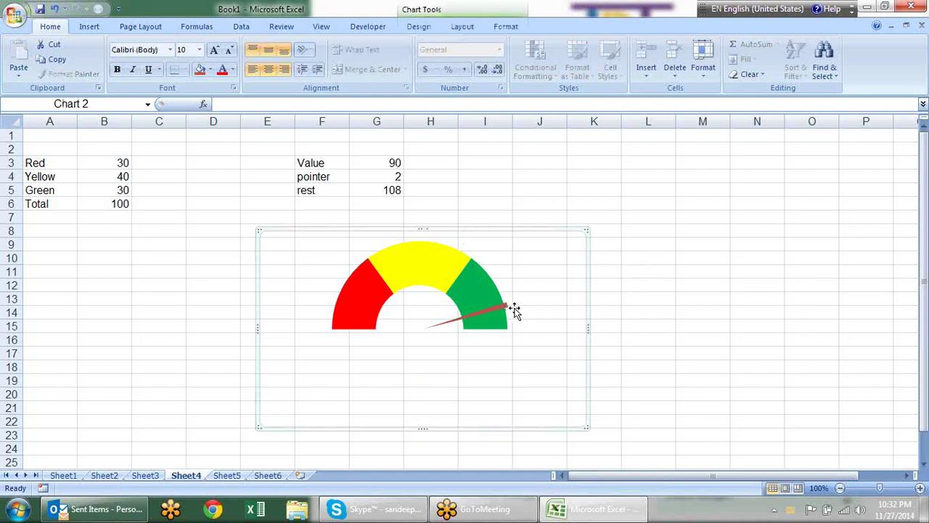
click(490, 309)
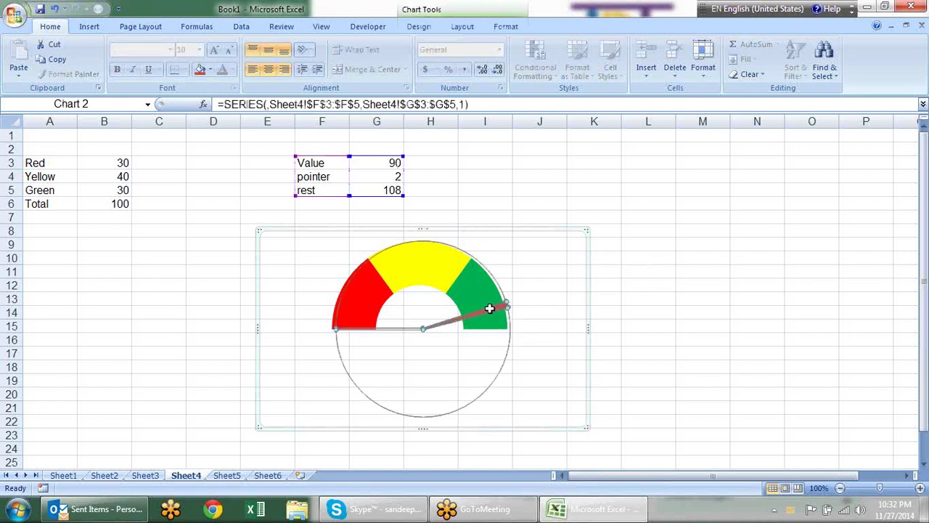
click(500, 309)
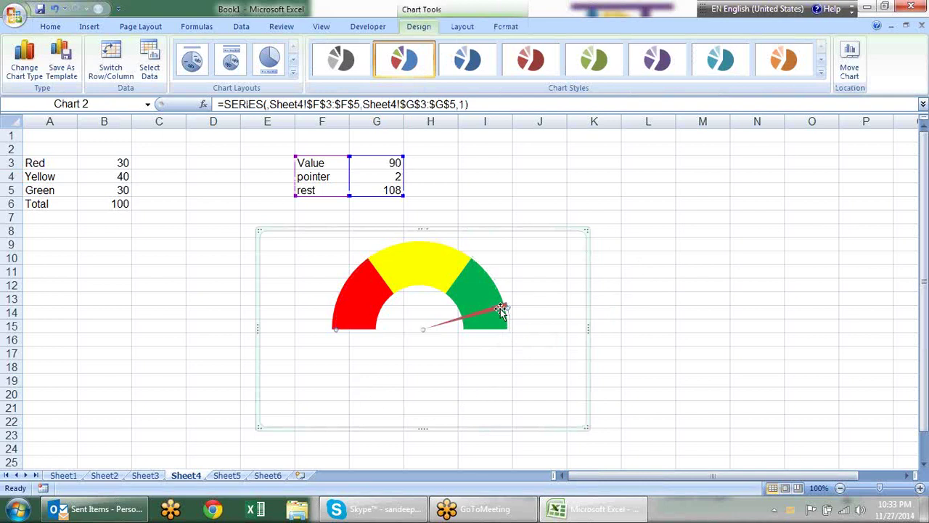
right_click(501, 309)
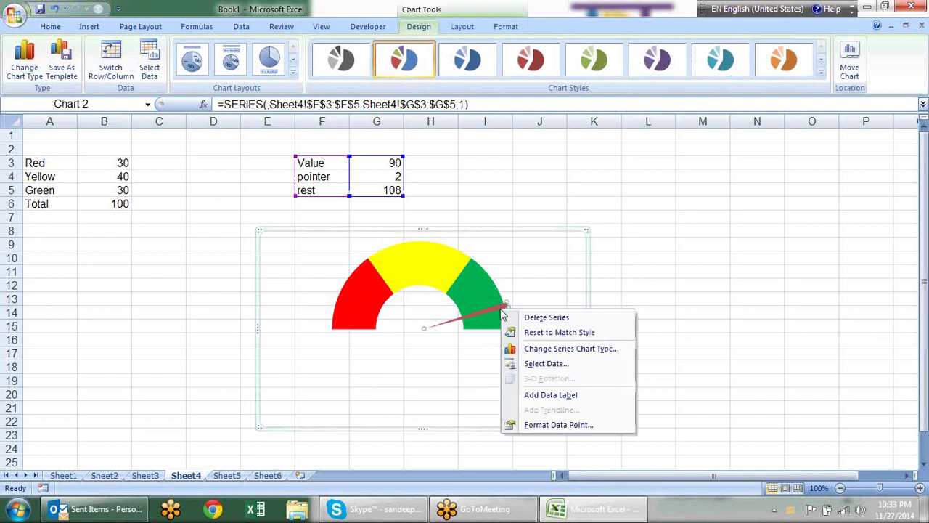
click(551, 395)
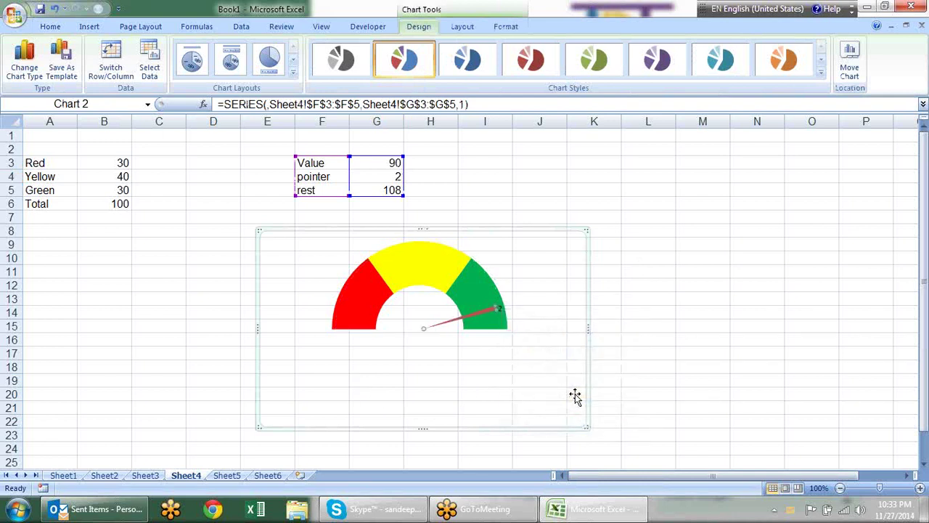
click(674, 308)
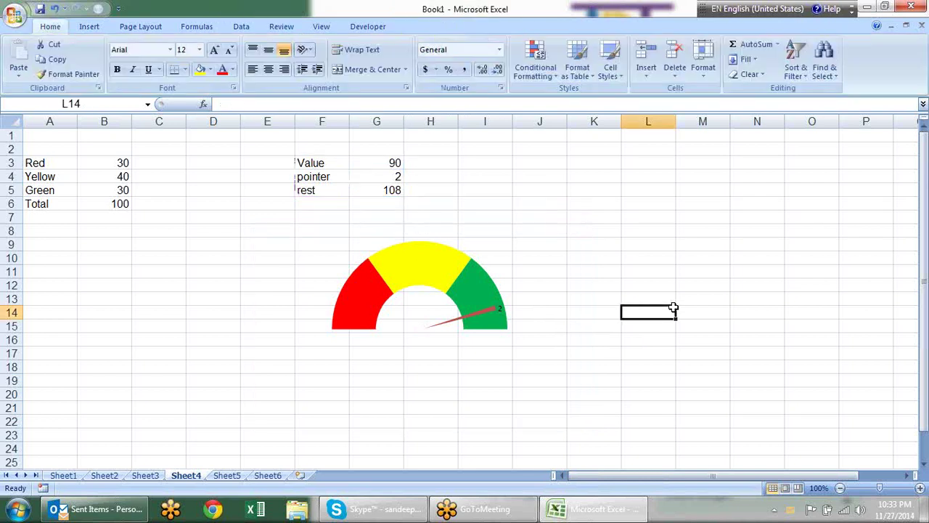
Step: Set the Value cell G3 to 50, then to 40
click(385, 161)
text(50)
key(Return)
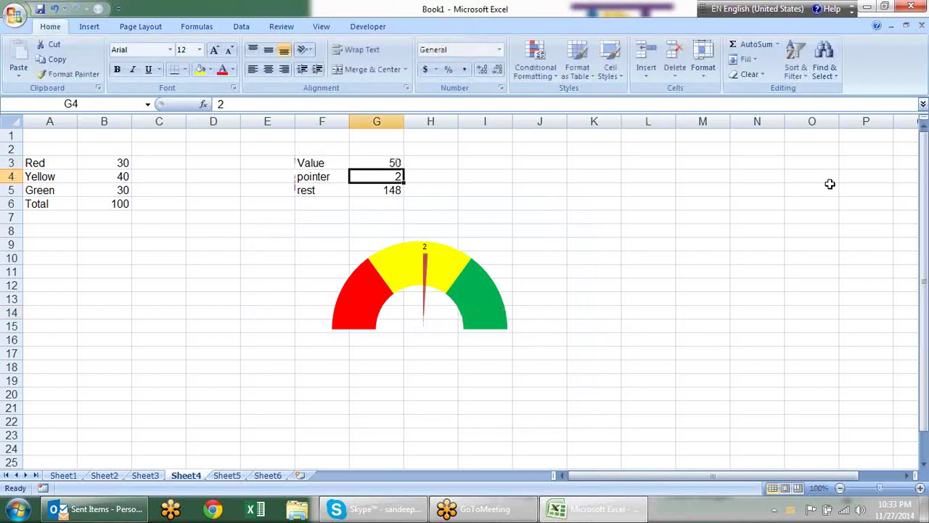
click(367, 161)
text(40)
key(Return)
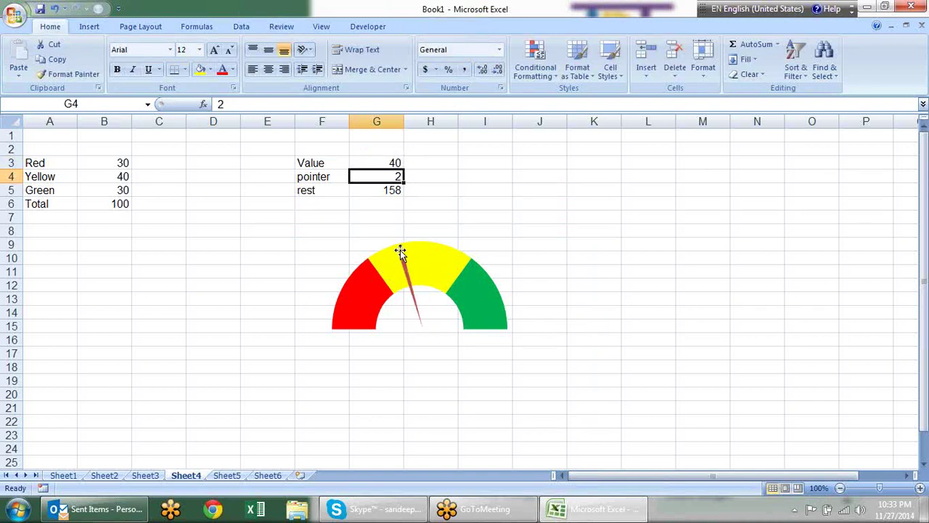
Step: Inspect the needle's 2 data label and the pointer cell G4
click(401, 252)
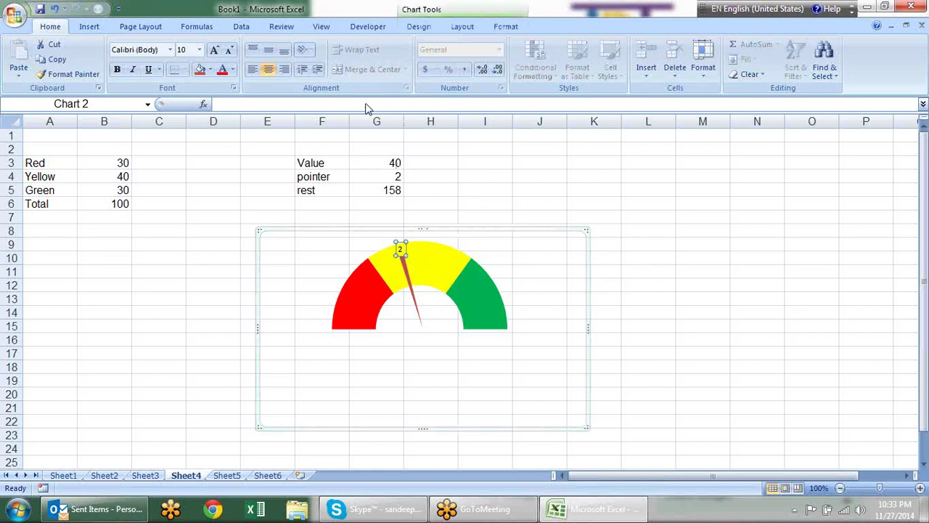
click(726, 231)
click(393, 178)
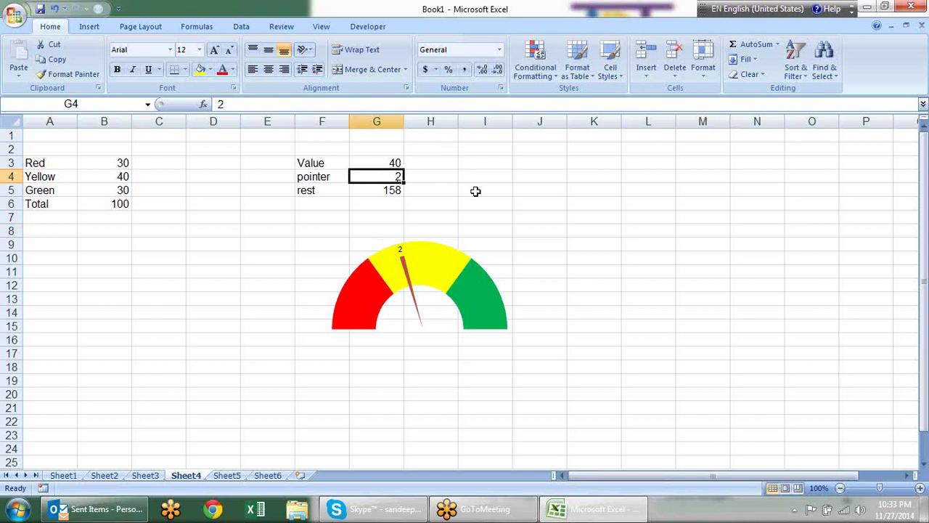
click(400, 249)
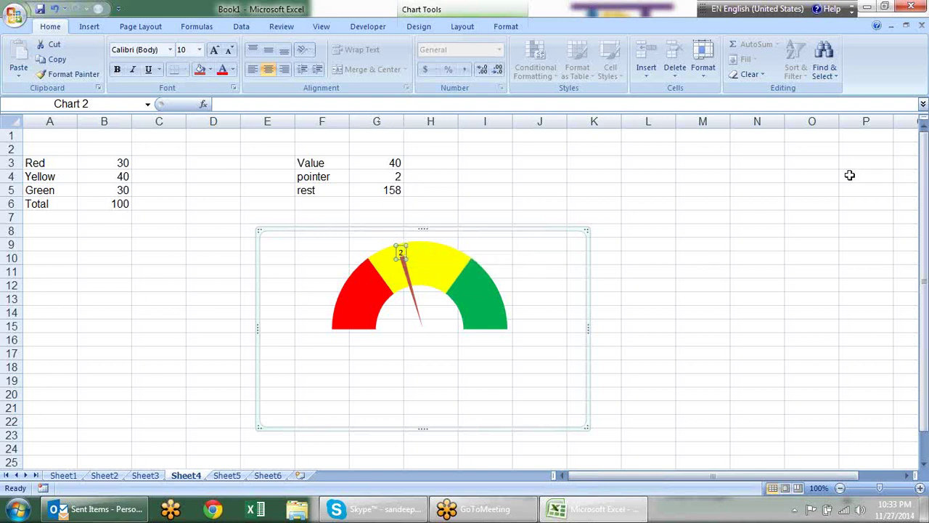
Step: Delete the needle label and draw a rectangle just below the gauge centre
key(Delete)
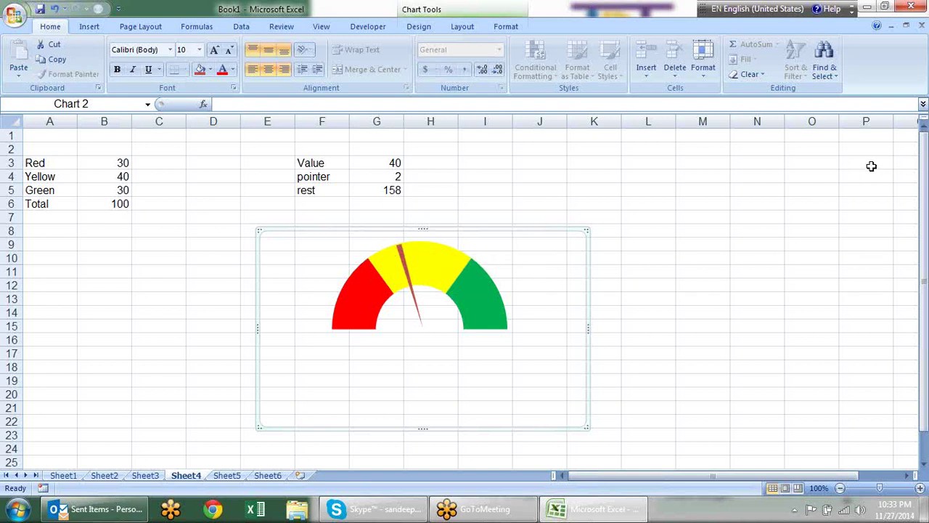
click(89, 26)
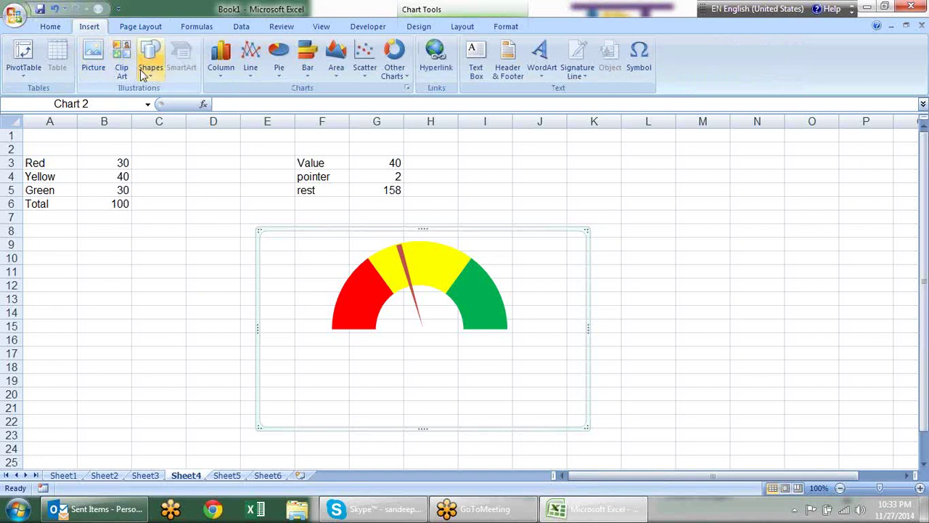
click(144, 73)
click(183, 115)
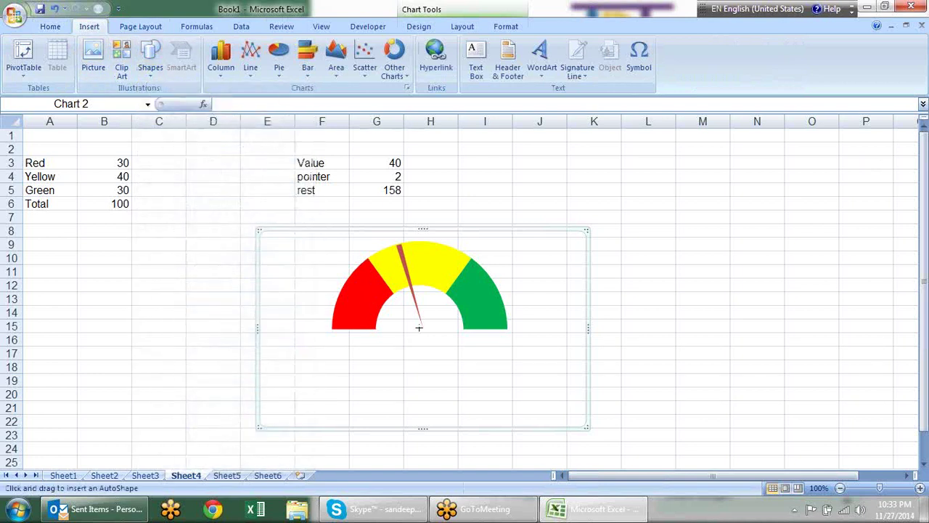
drag(385, 324, 460, 342)
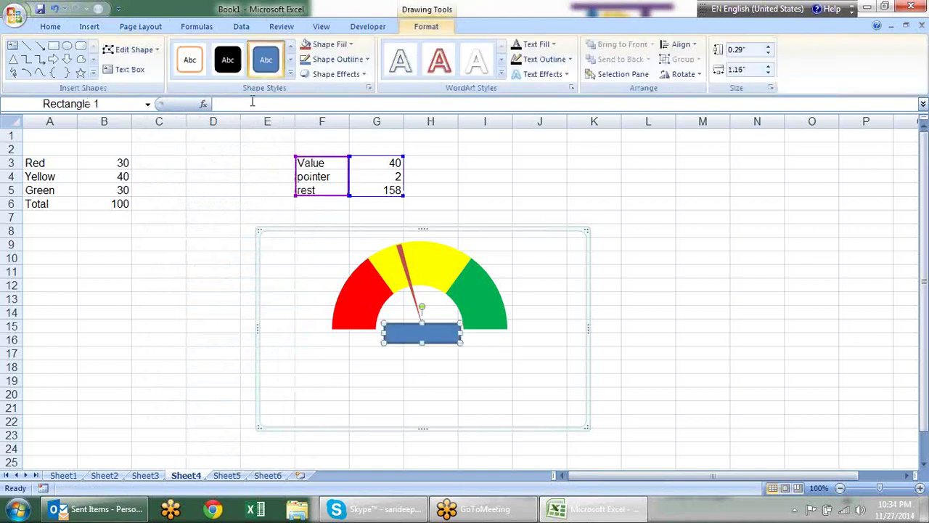
Step: Link the rectangle to =Sheet4!$G$3 so it shows 40, centred
click(368, 104)
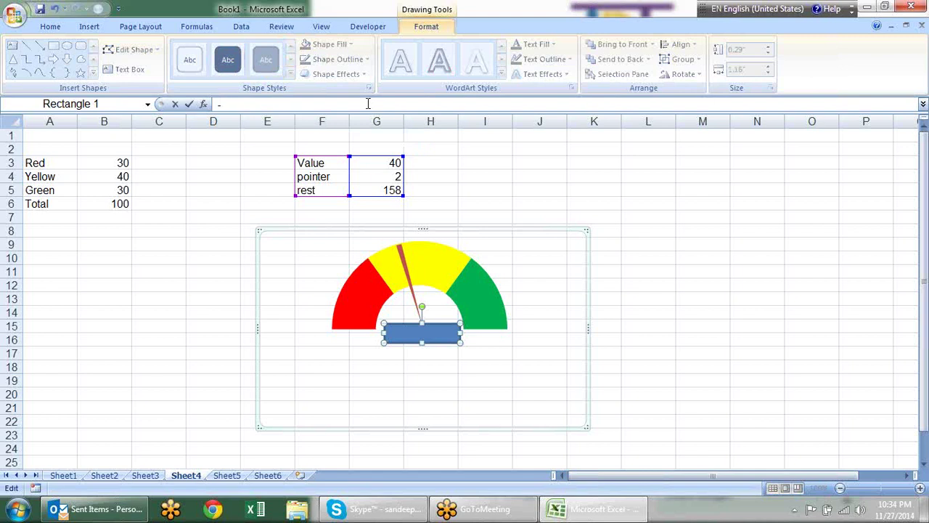
click(389, 163)
key(Return)
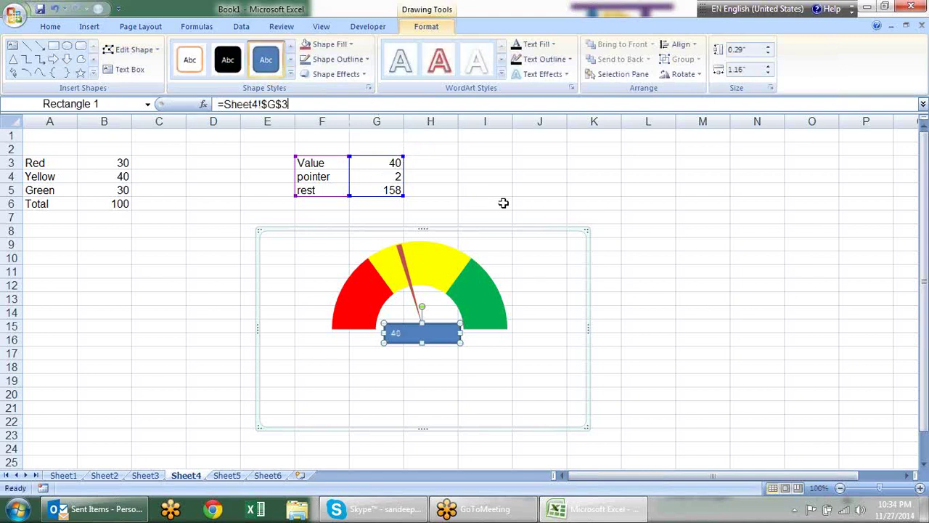
click(37, 27)
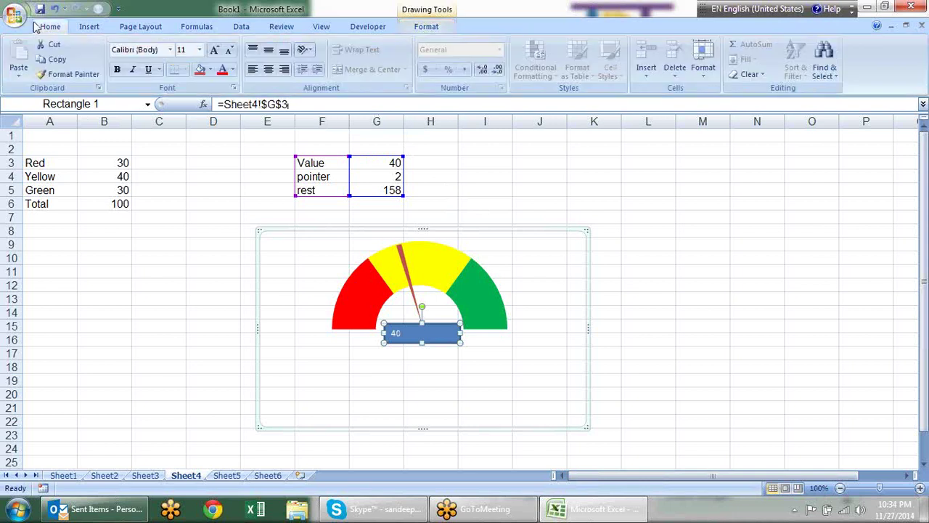
click(268, 69)
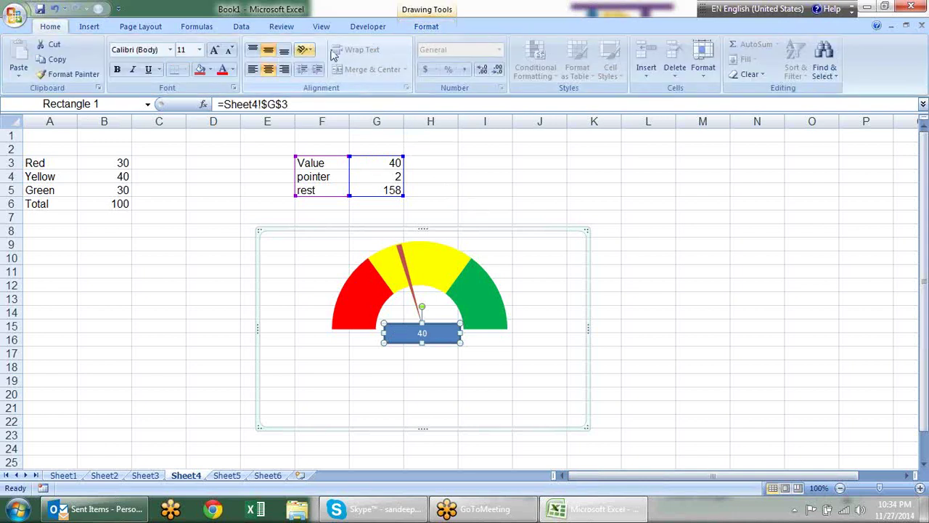
click(90, 27)
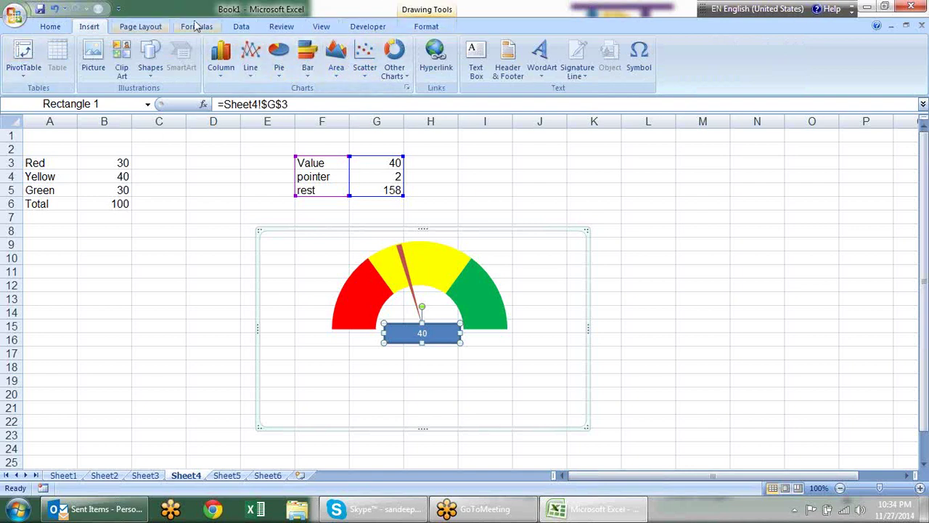
Step: Apply a grey shape style and a WordArt text style to the value box
click(419, 25)
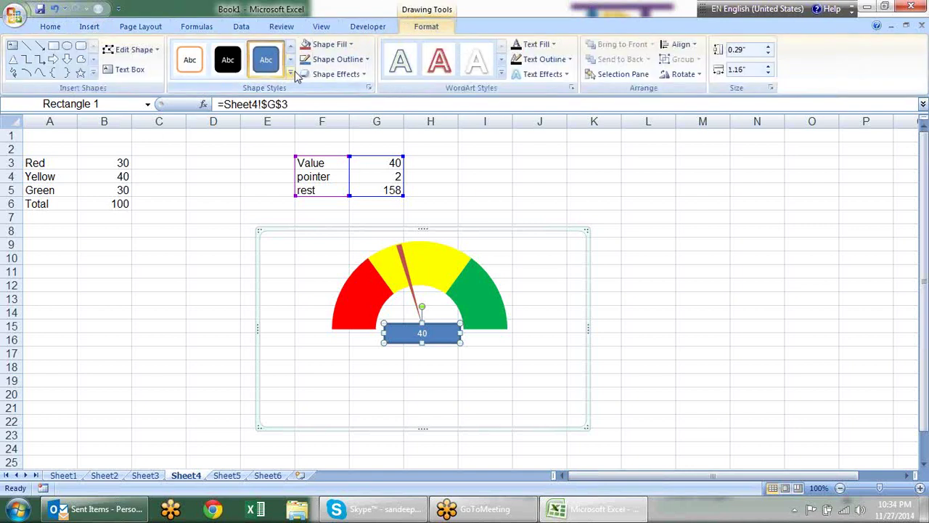
click(297, 77)
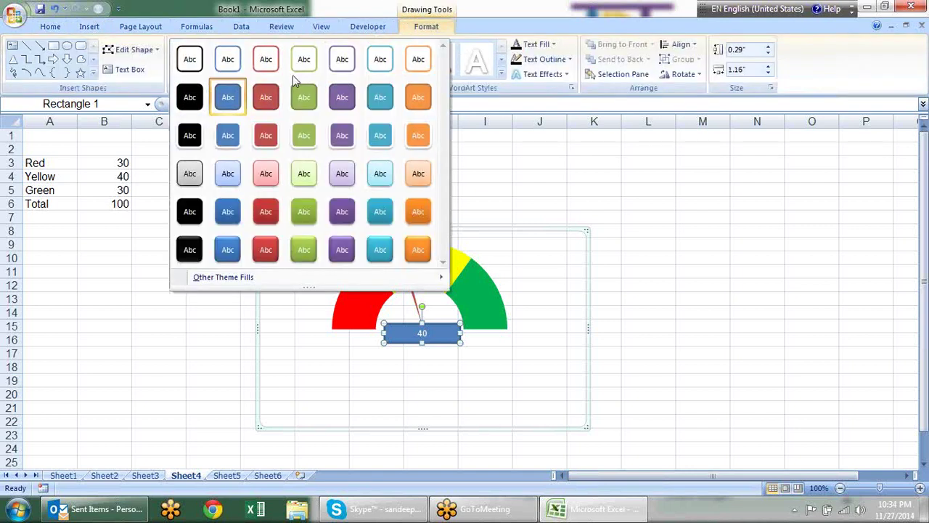
click(190, 175)
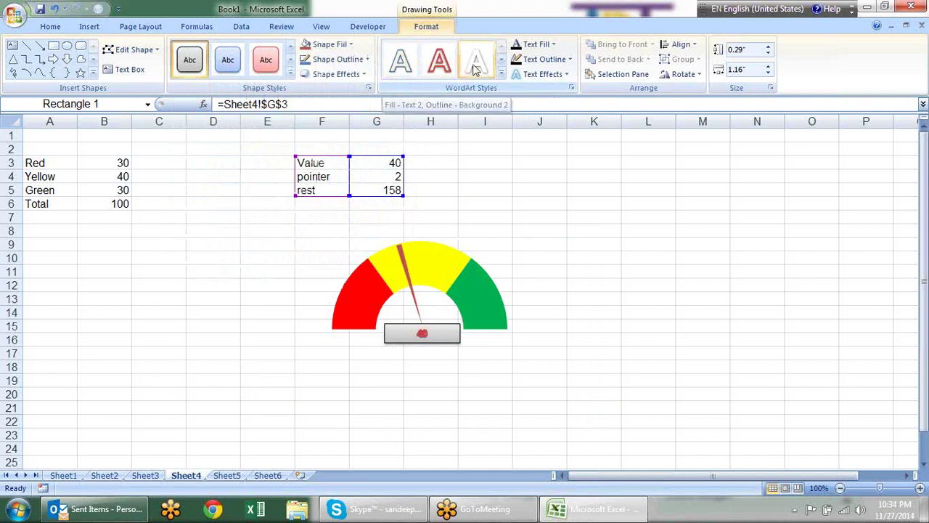
click(501, 75)
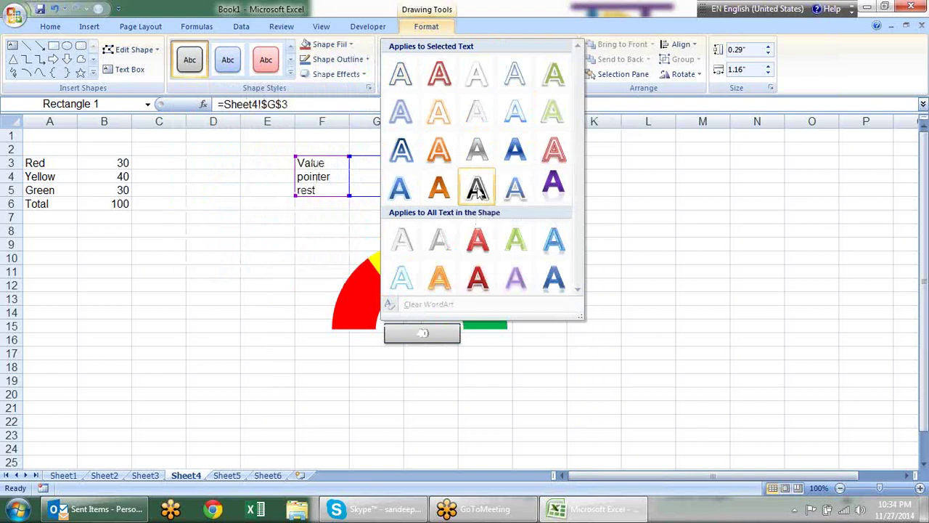
click(477, 189)
Step: Increase the font size of the box's 40 text
click(51, 26)
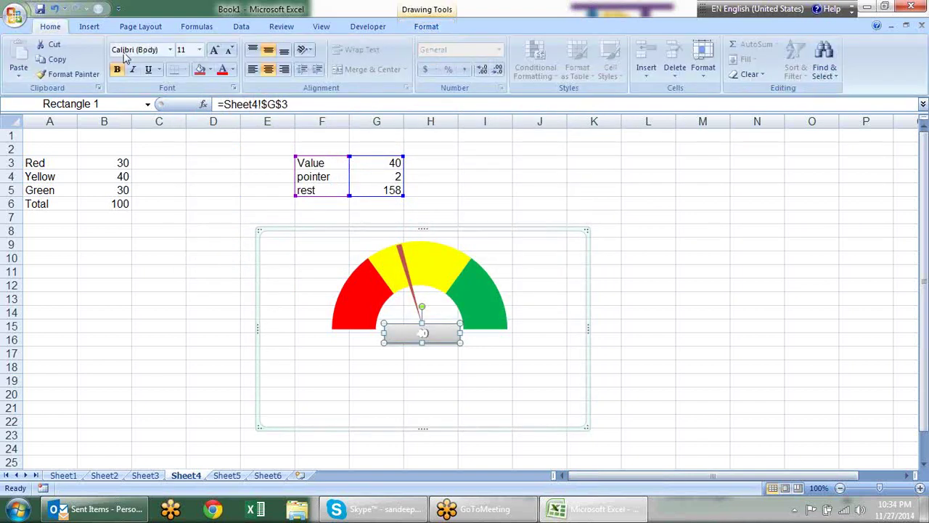
click(214, 51)
click(214, 51)
click(214, 51)
click(214, 51)
click(214, 51)
click(214, 51)
click(746, 244)
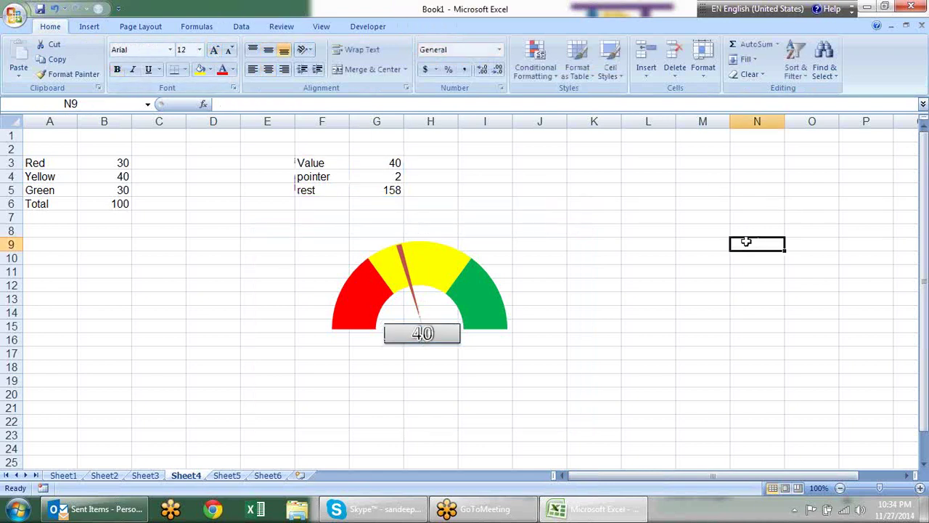
Step: Try gauge values 60, 50, 60 and 42 in G3, watching the needle move
click(405, 162)
click(381, 159)
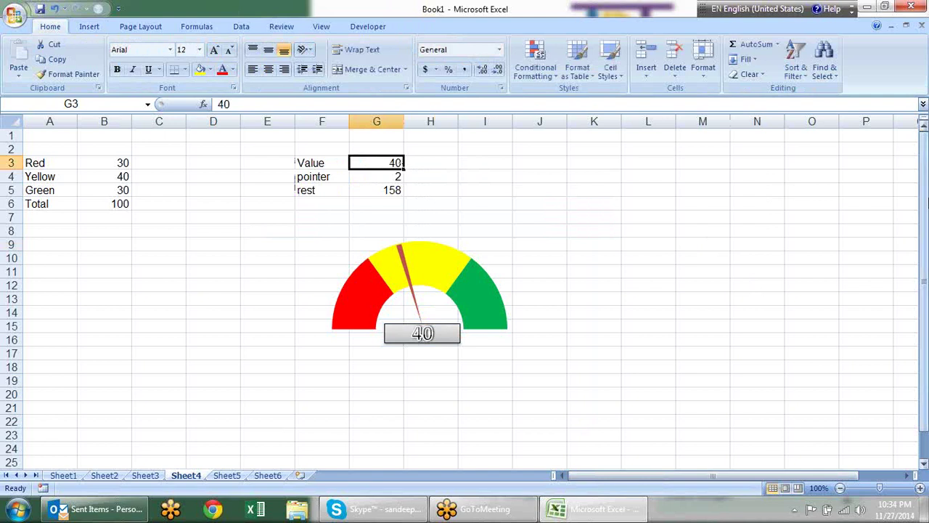
text(60)
key(Return)
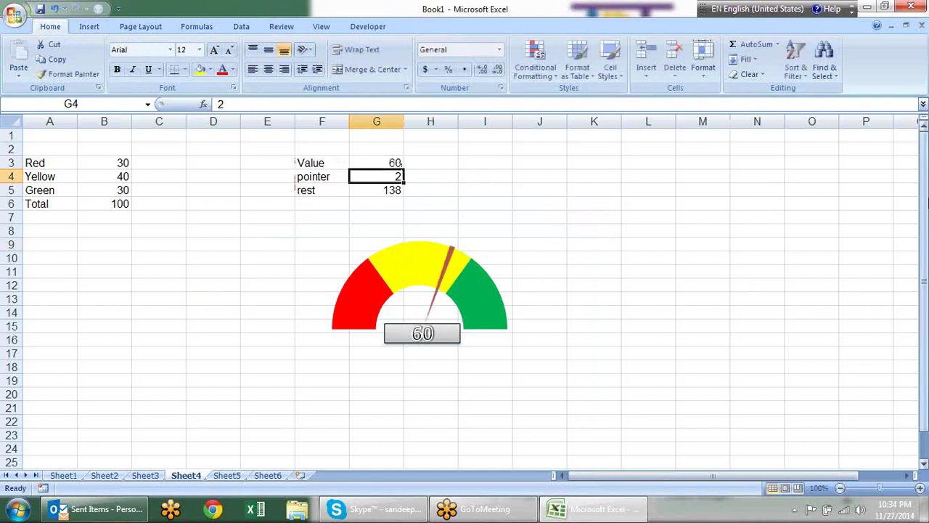
click(400, 163)
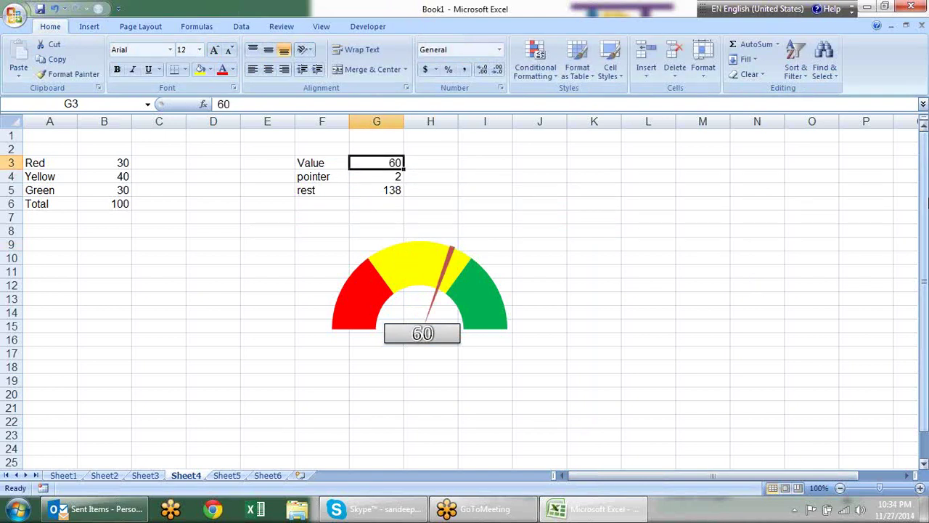
text(50)
key(Return)
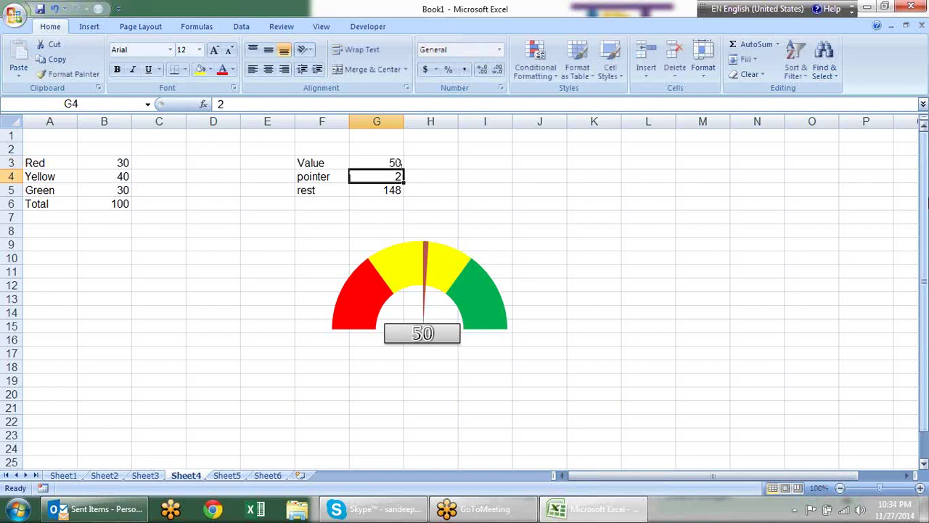
click(400, 164)
text(6)
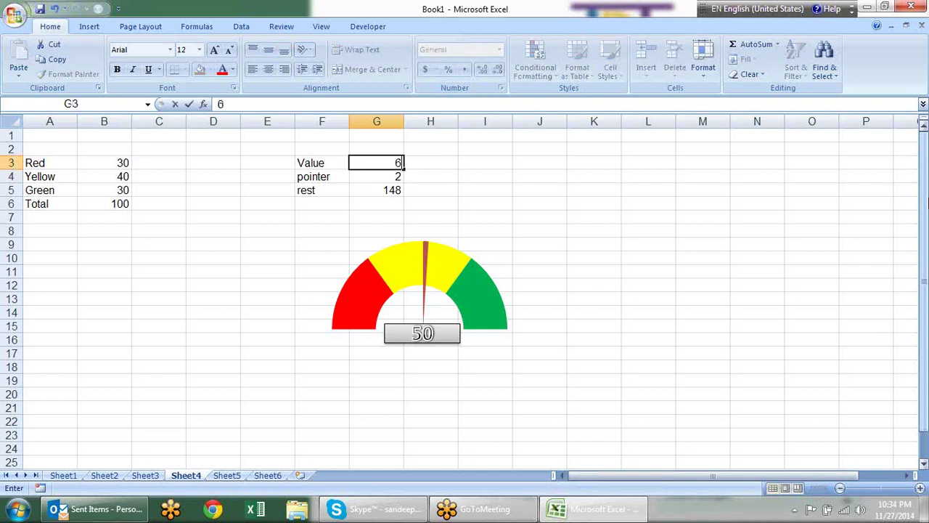
text(0)
key(Return)
click(400, 163)
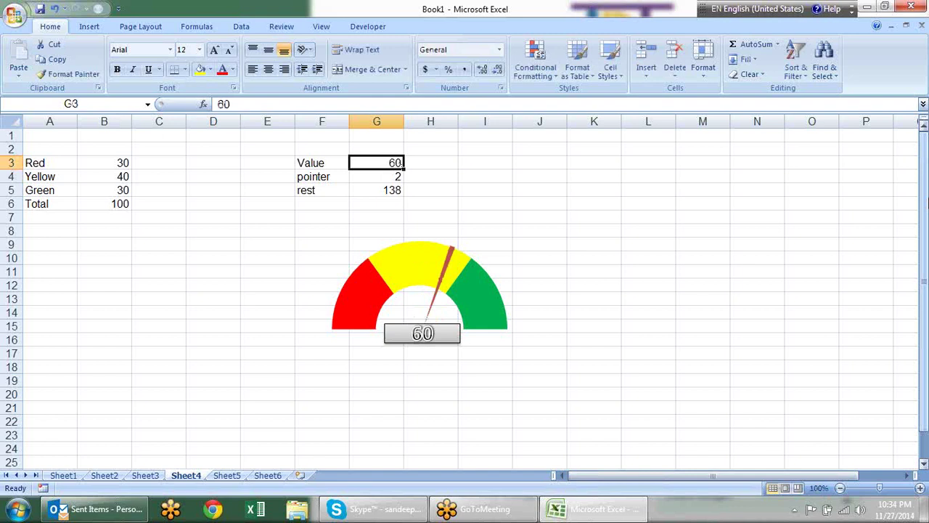
text(42)
key(Return)
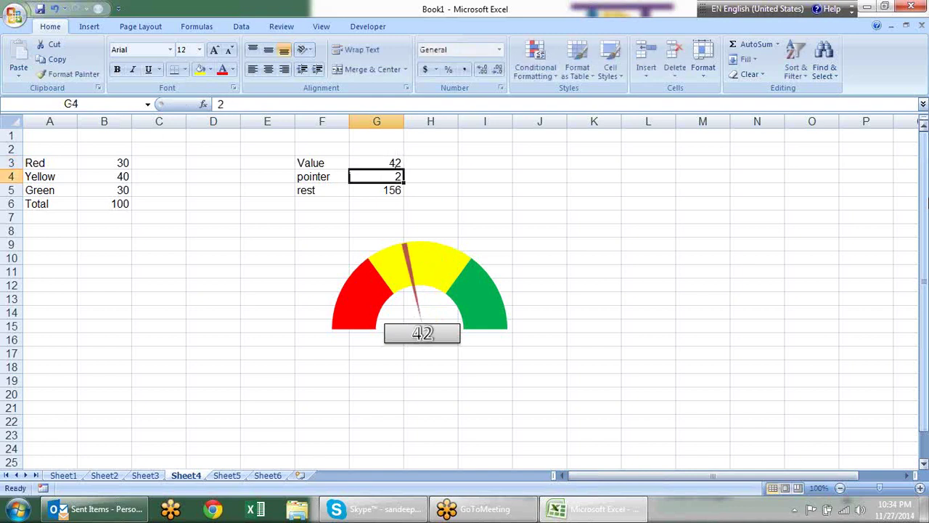
Step: Enter 100 and 120 in G3, then set it back to 100
click(392, 163)
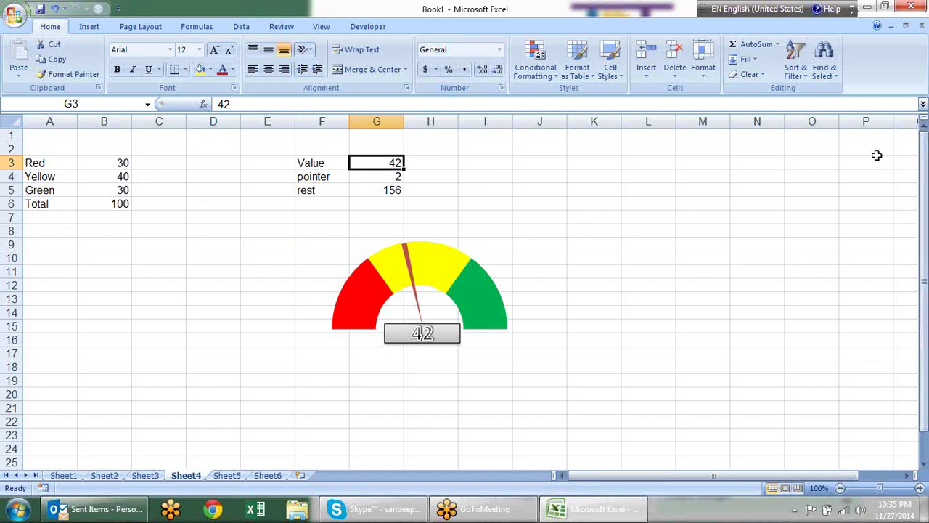
text(100)
key(Return)
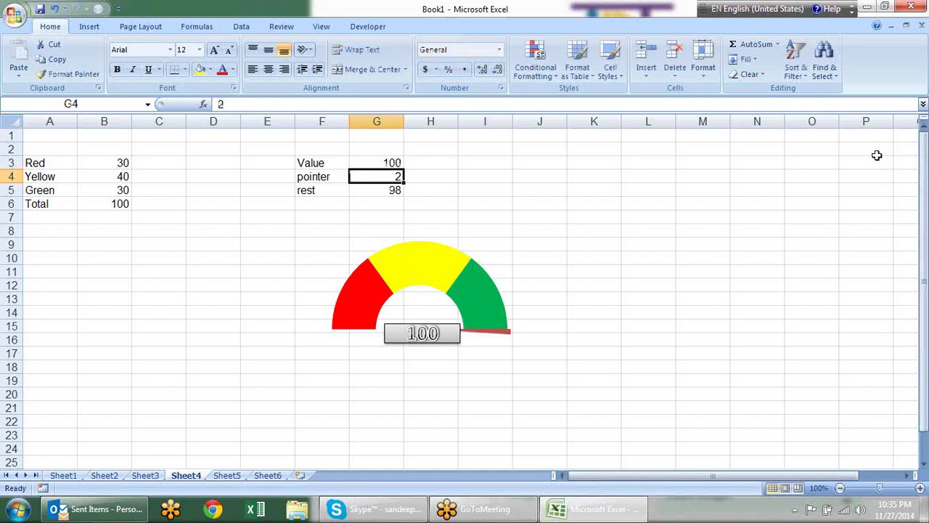
key(Up)
text(120)
key(Return)
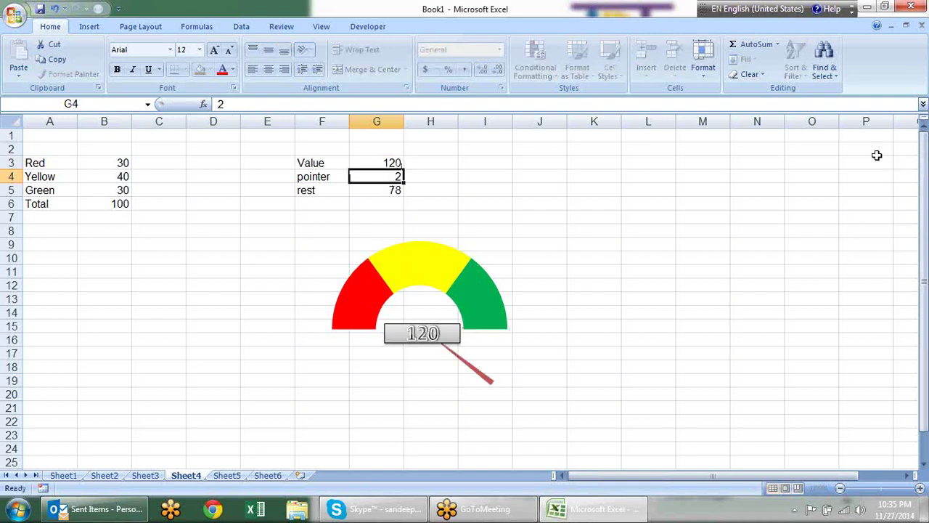
key(Up)
text(1)
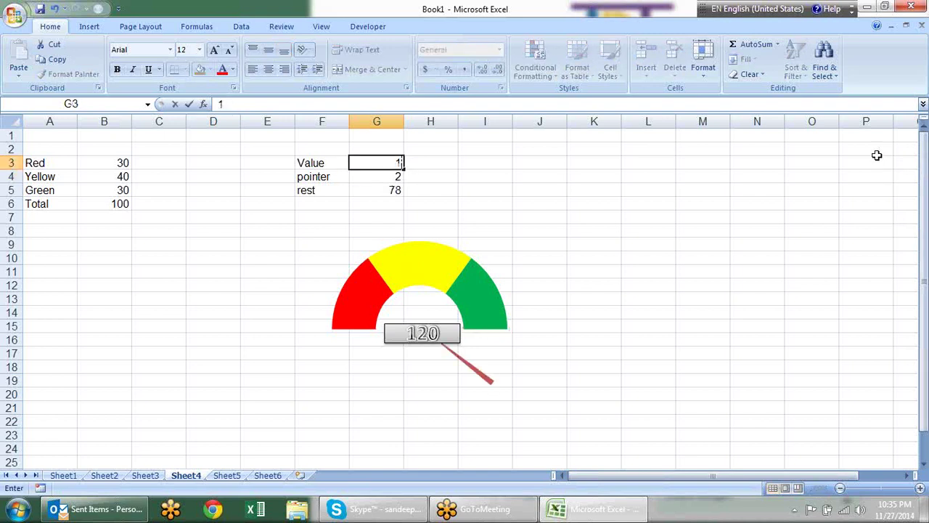
key(Return)
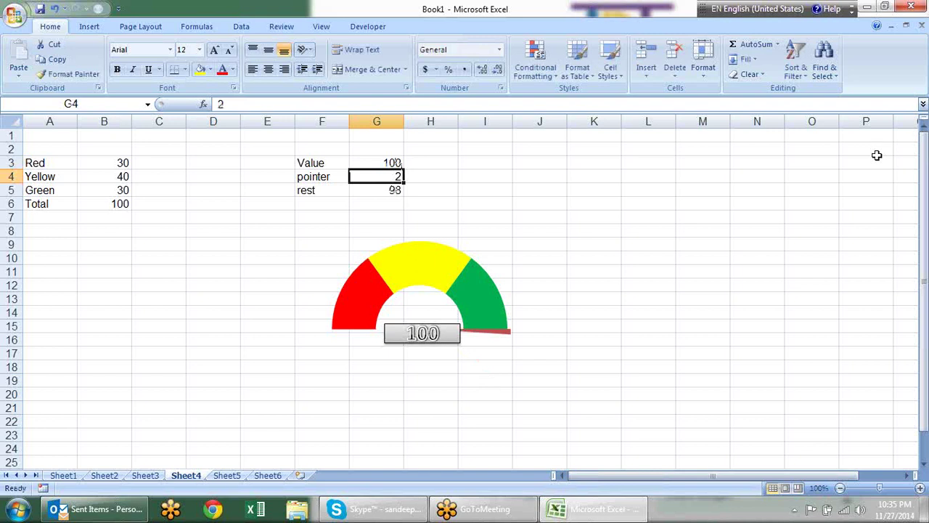
click(364, 157)
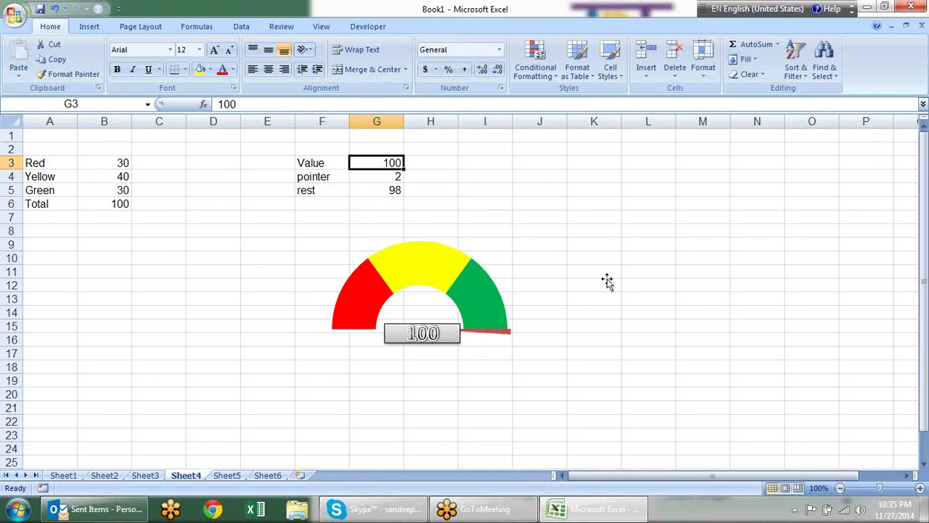
Step: Minimize Excel, browse Explorer to D:\Showcase and open the dashboard workbook
click(868, 7)
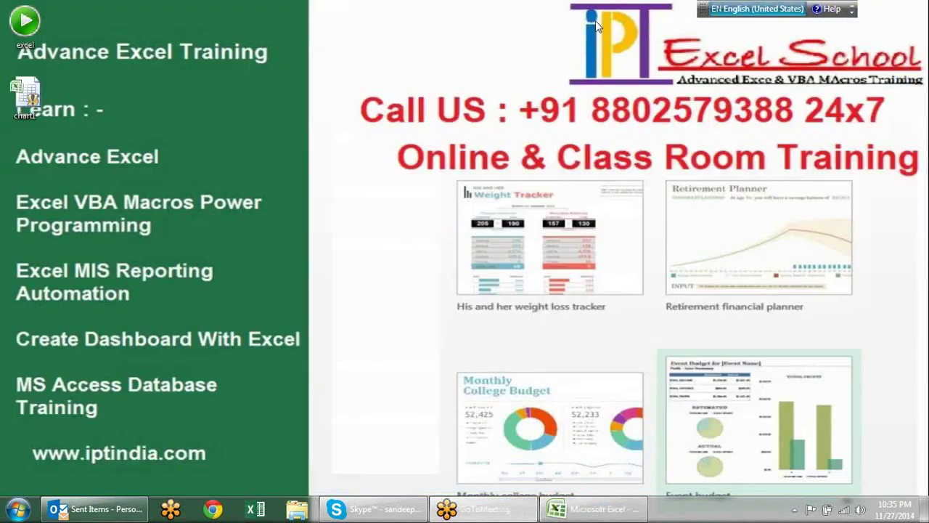
double_click(39, 40)
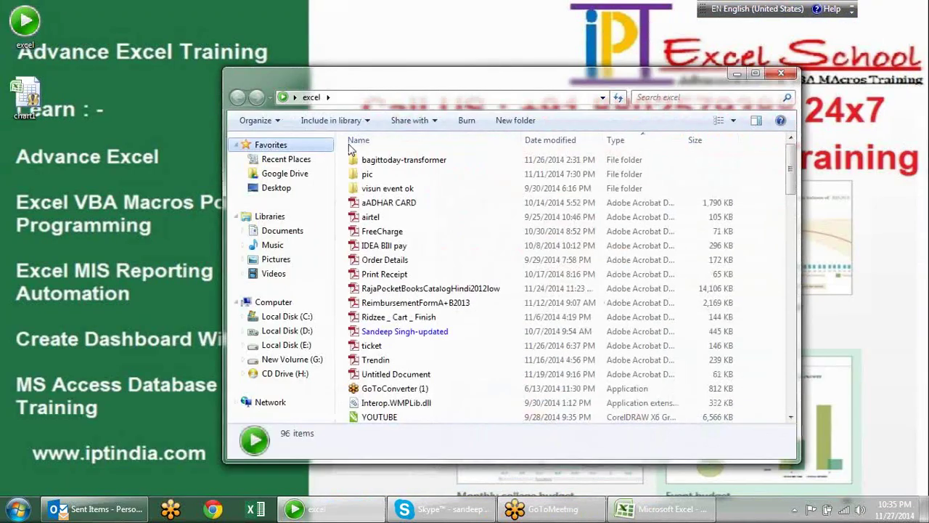
click(281, 188)
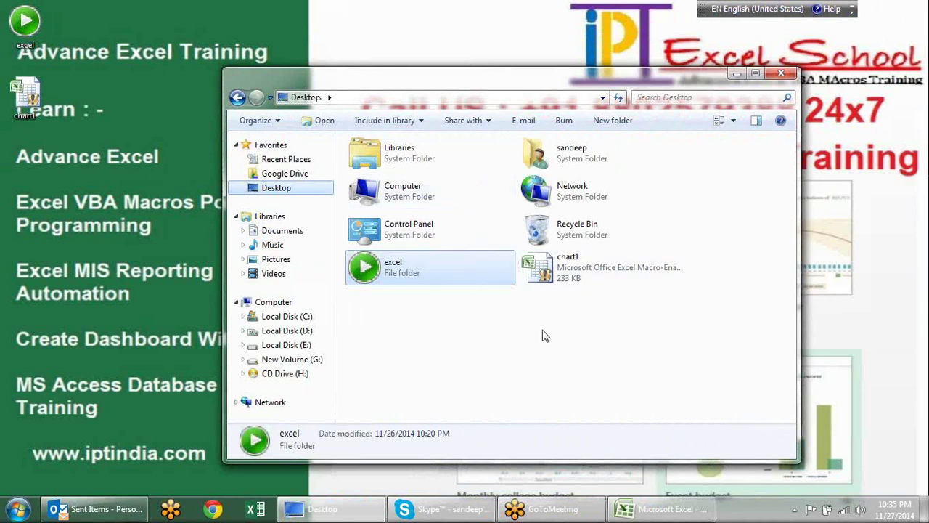
click(294, 331)
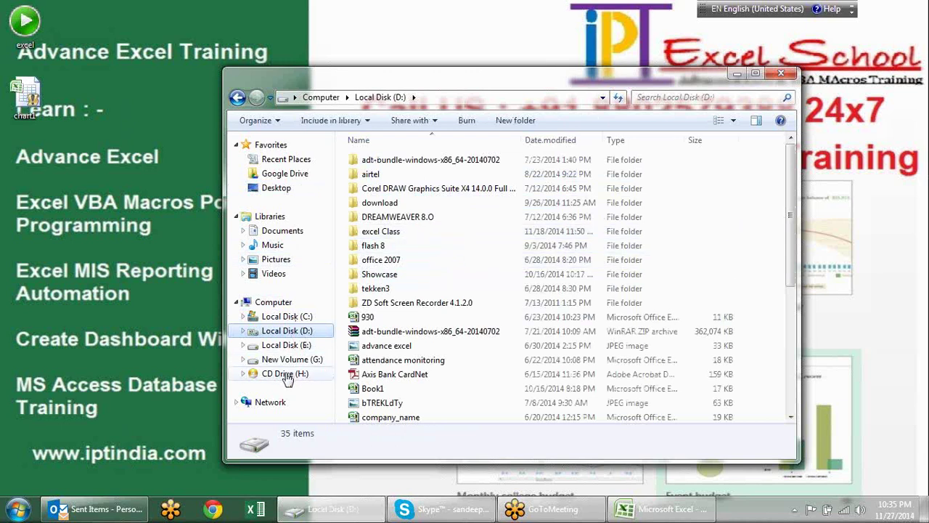
click(298, 361)
double_click(427, 202)
key(BackSpace)
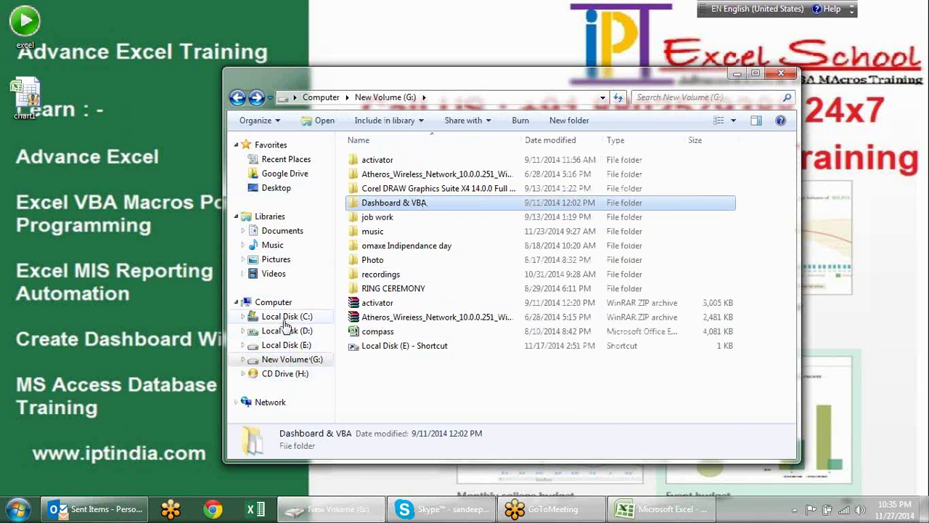
click(283, 330)
click(417, 218)
key(s)
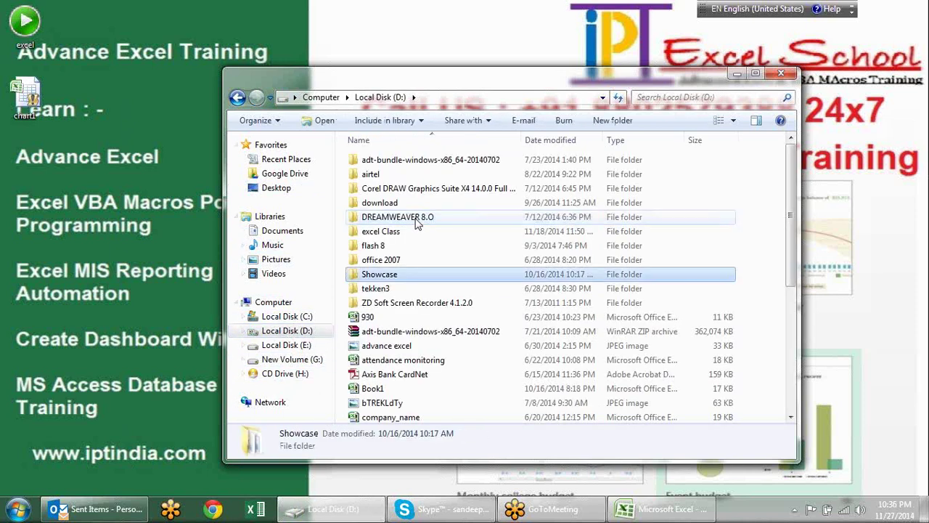
key(Return)
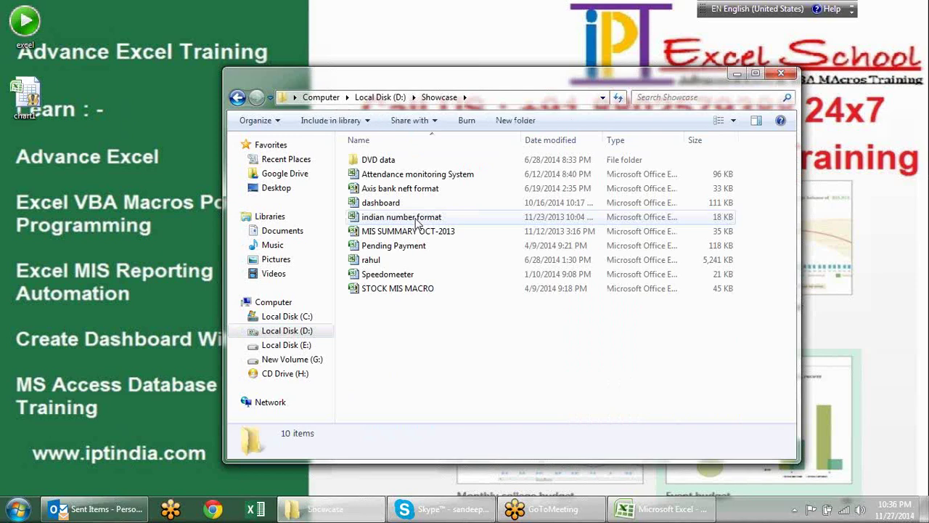
double_click(410, 204)
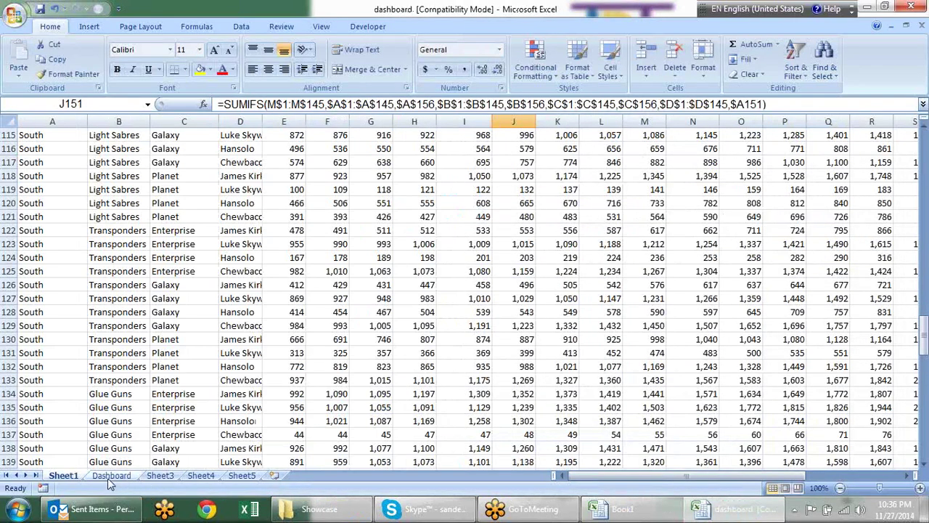
Step: On the Dashboard sheet, set END MONTH to Dec-09 and START MONTH to Jan-08
click(109, 476)
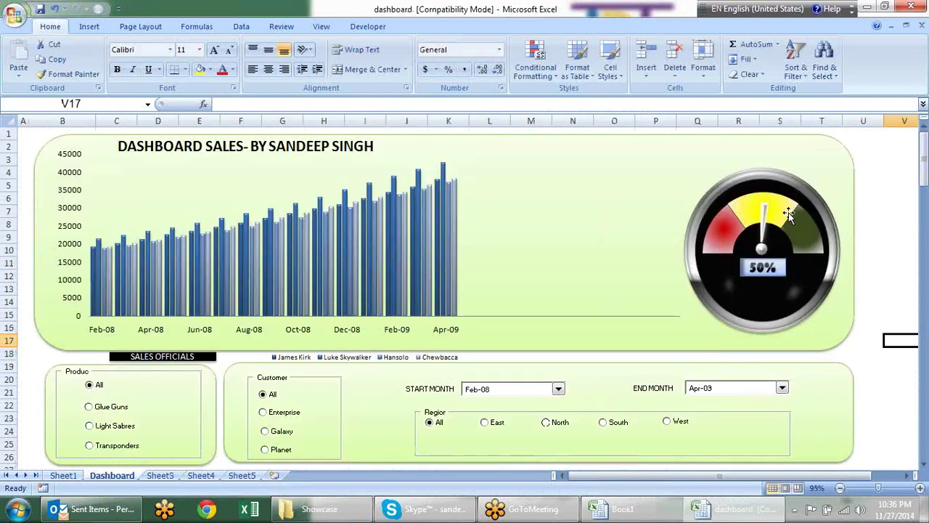
click(787, 178)
click(896, 265)
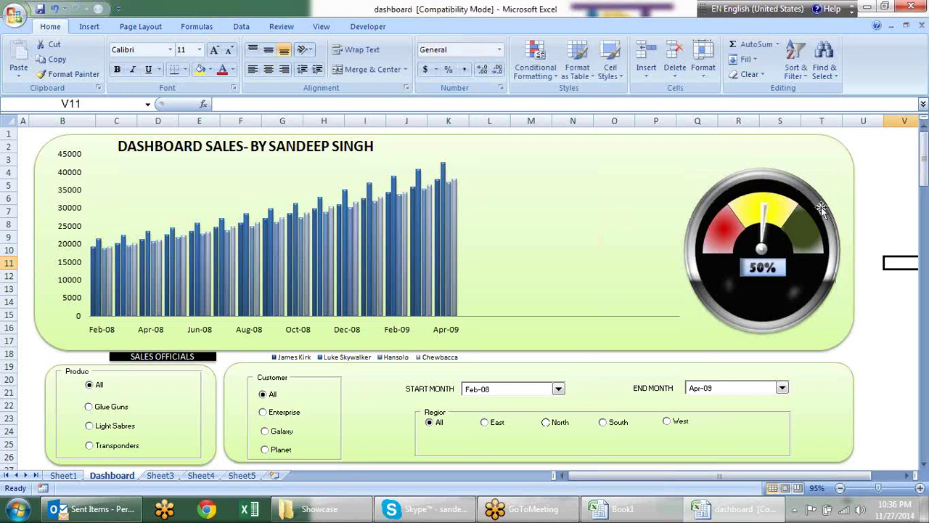
click(558, 390)
click(529, 263)
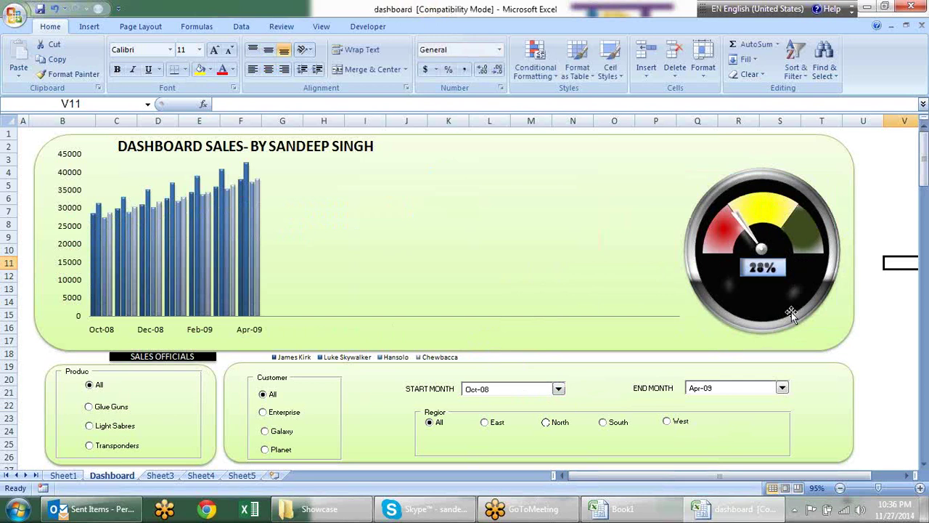
click(781, 389)
click(733, 376)
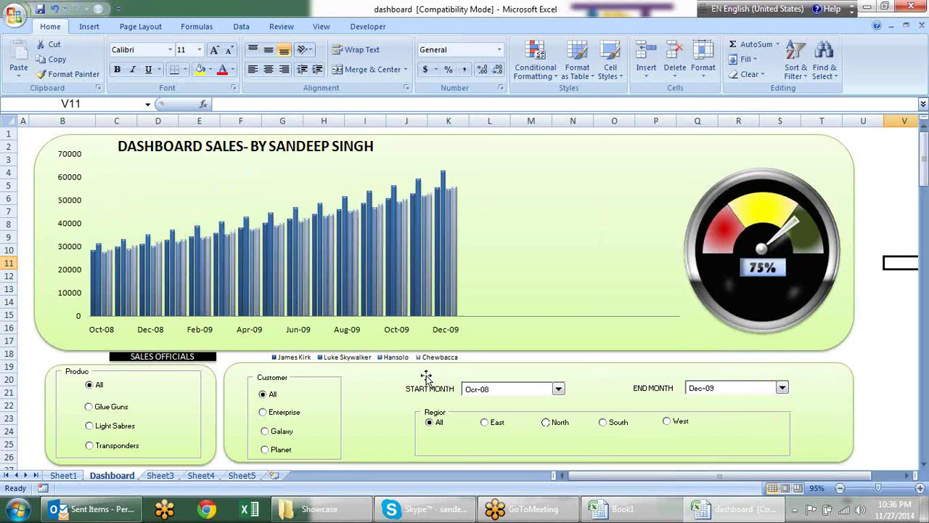
click(560, 390)
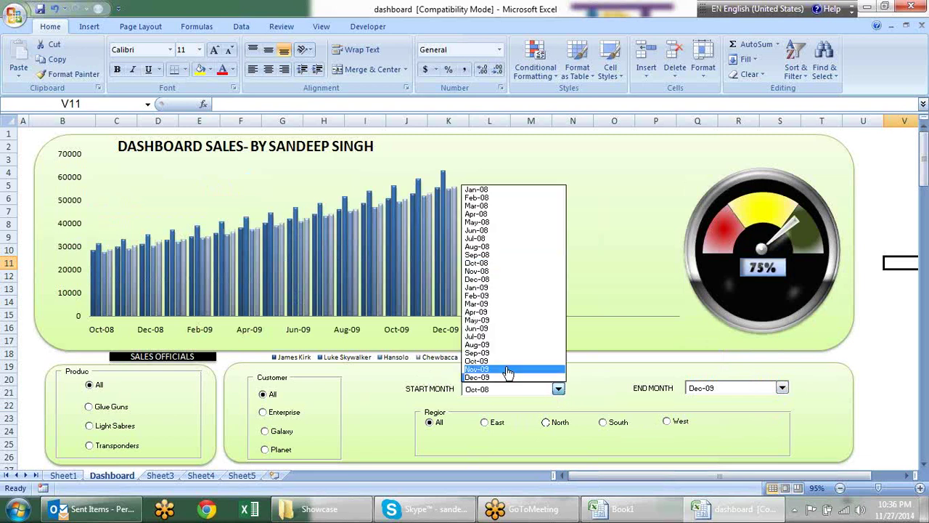
click(507, 190)
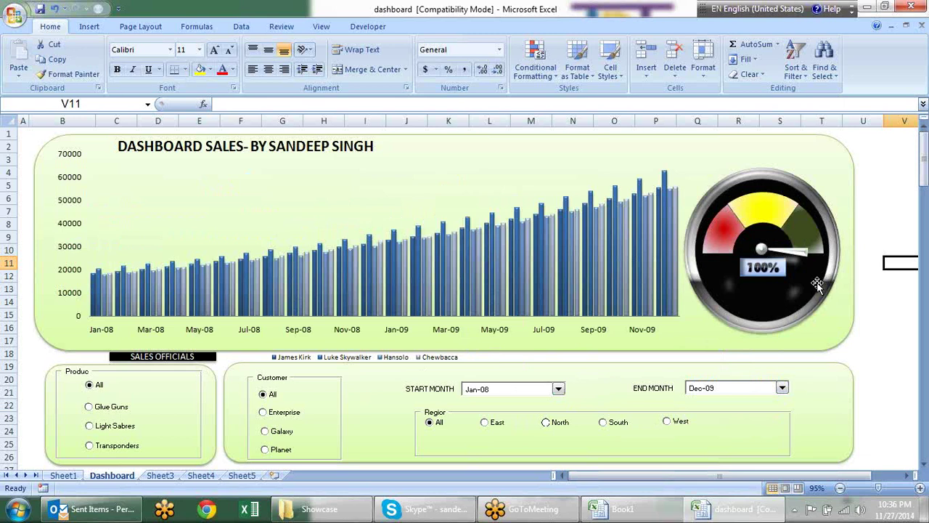
Step: Move the dashboard gauge's oval bezel and inspect its needle and 100% label
click(801, 187)
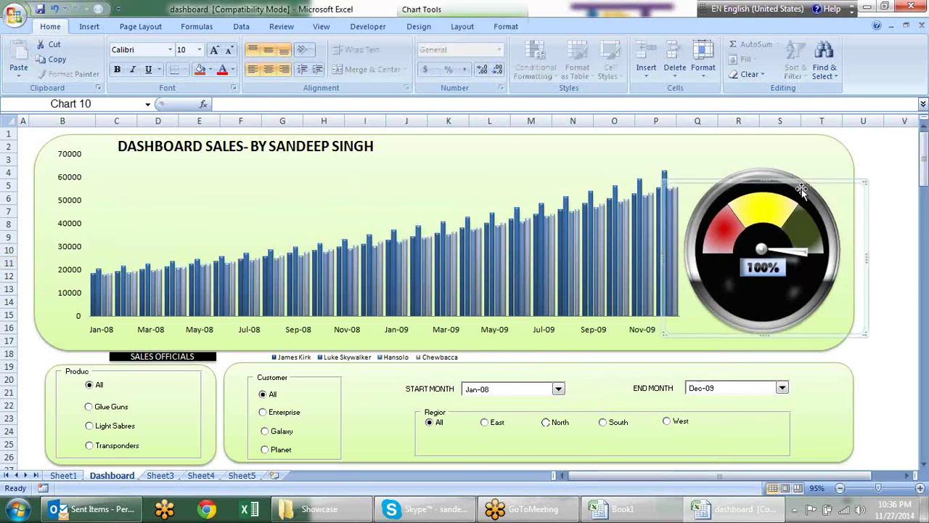
click(771, 175)
drag(770, 174, 513, 164)
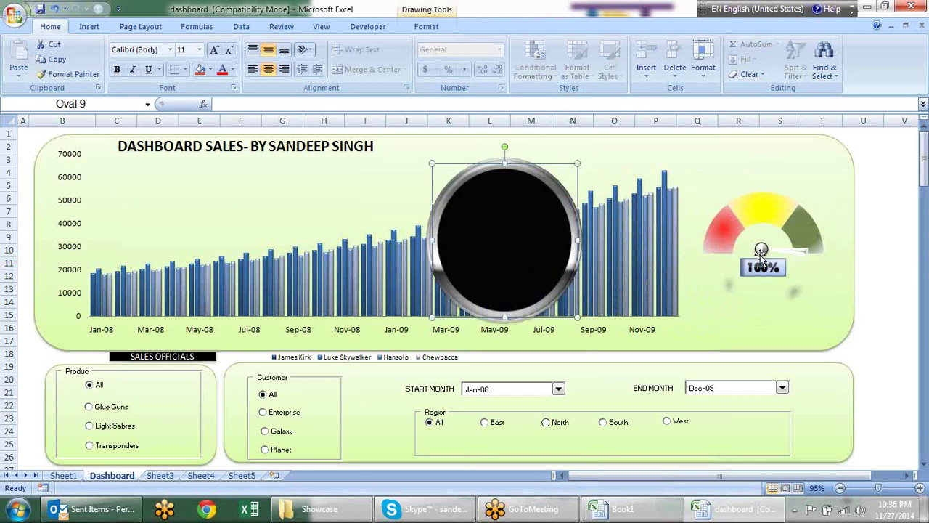
click(793, 218)
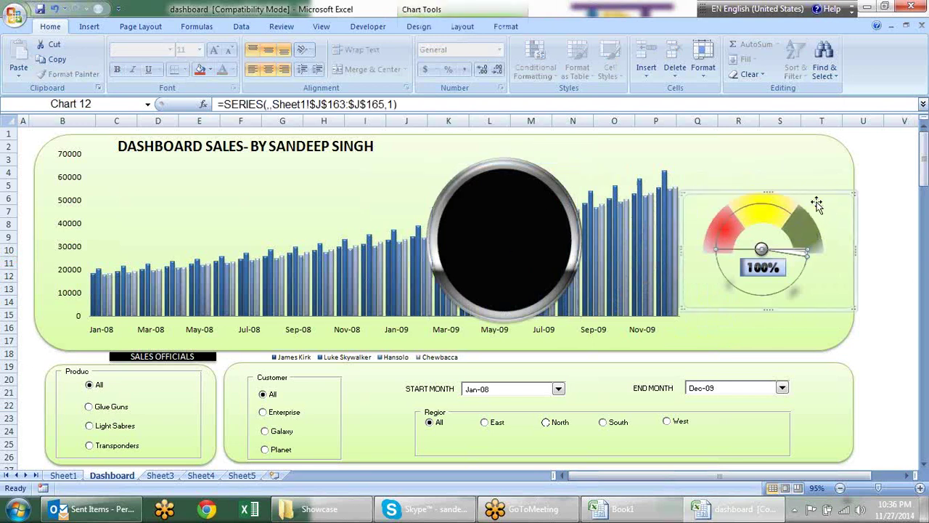
click(771, 281)
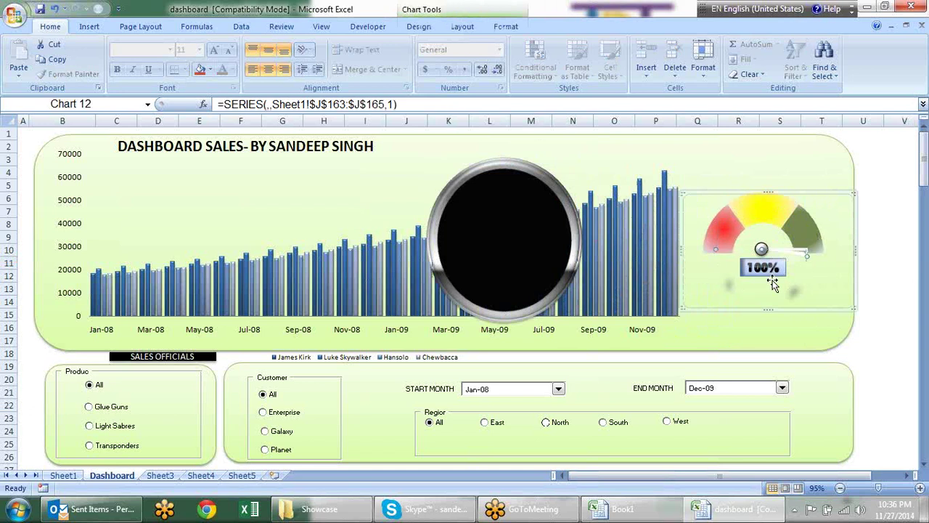
click(793, 292)
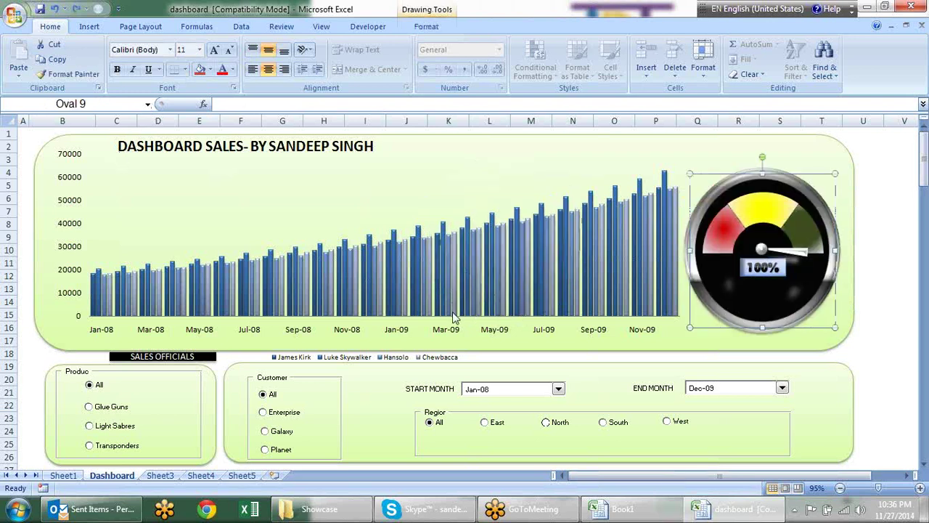
Step: Close the dashboard workbook without saving changes
click(864, 281)
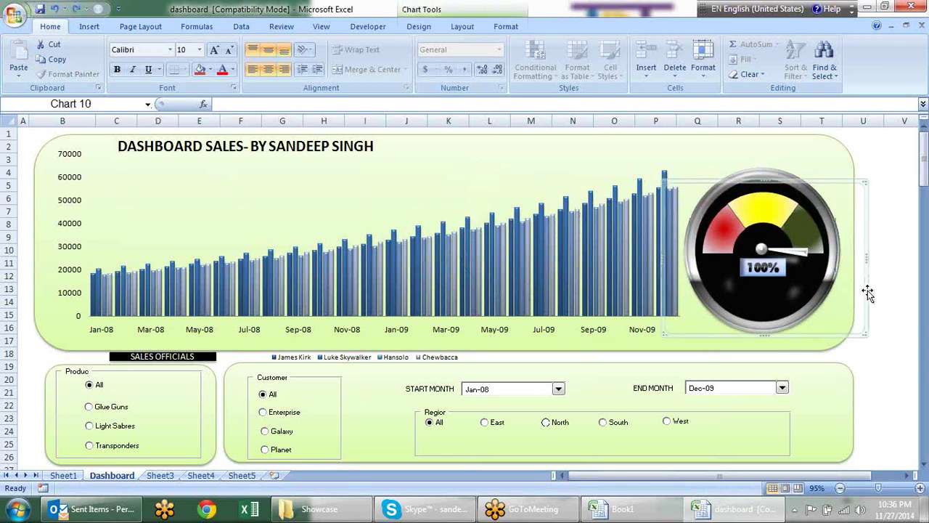
click(908, 376)
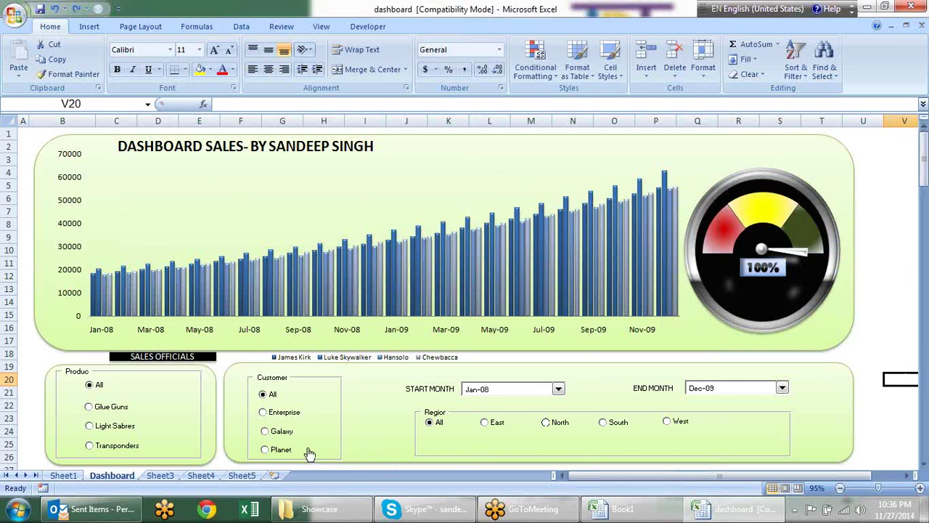
click(911, 7)
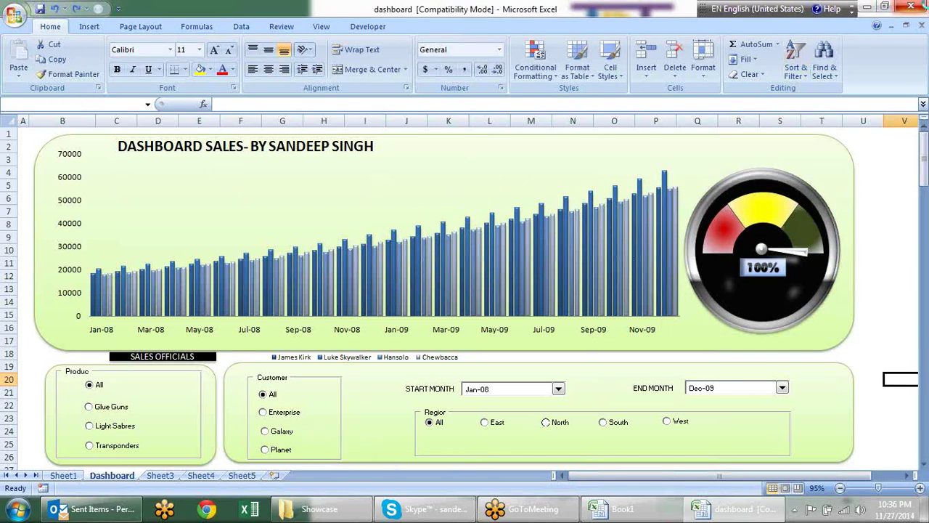
click(466, 289)
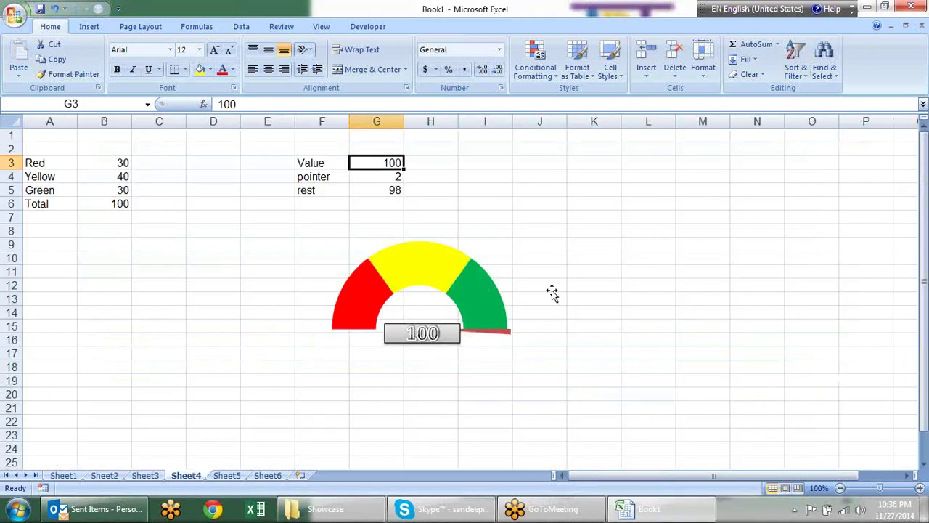
click(541, 270)
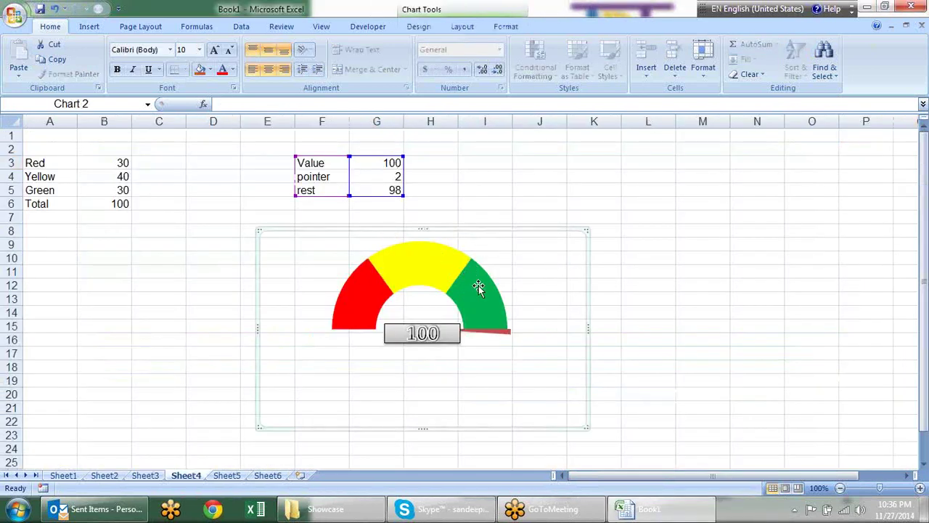
click(789, 283)
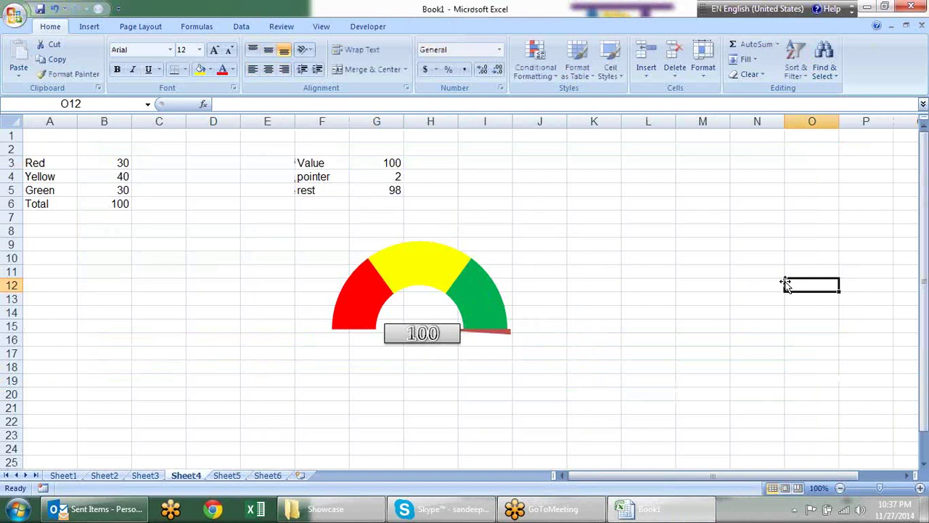
click(642, 217)
drag(641, 217, 646, 328)
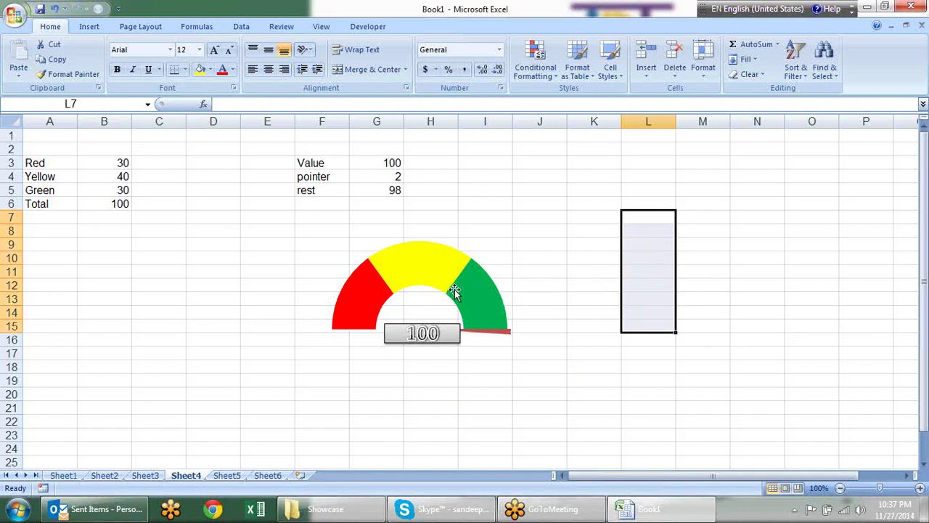
click(379, 159)
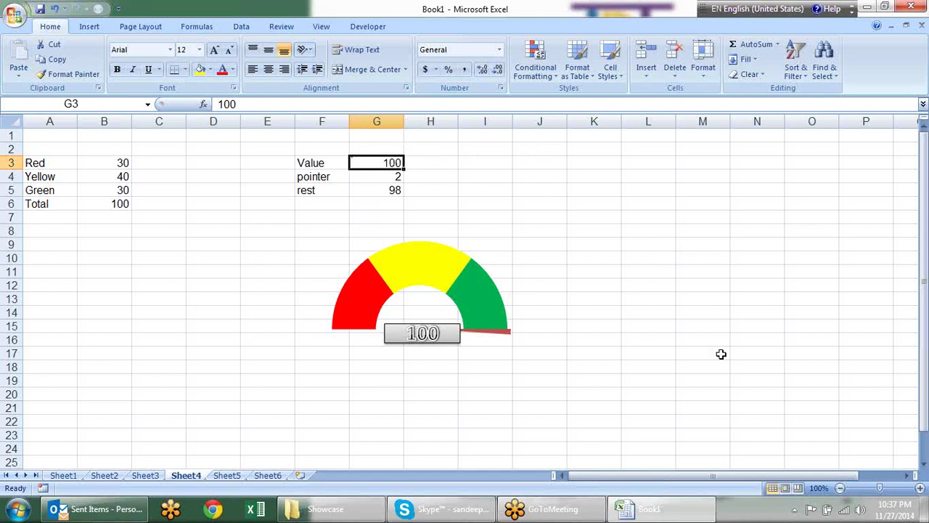
click(719, 382)
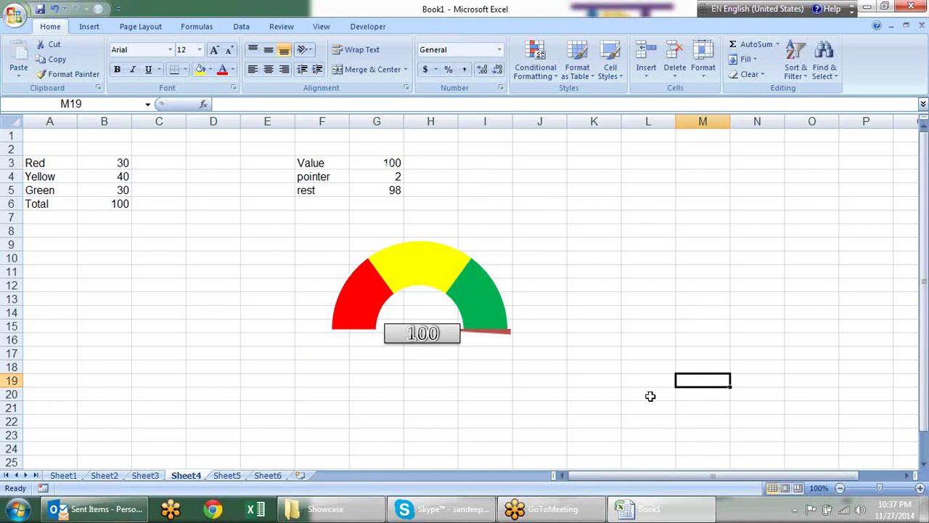
Step: Look through the workbook's sheets, from Sheet1 to the blank Sheet6 and back
click(146, 476)
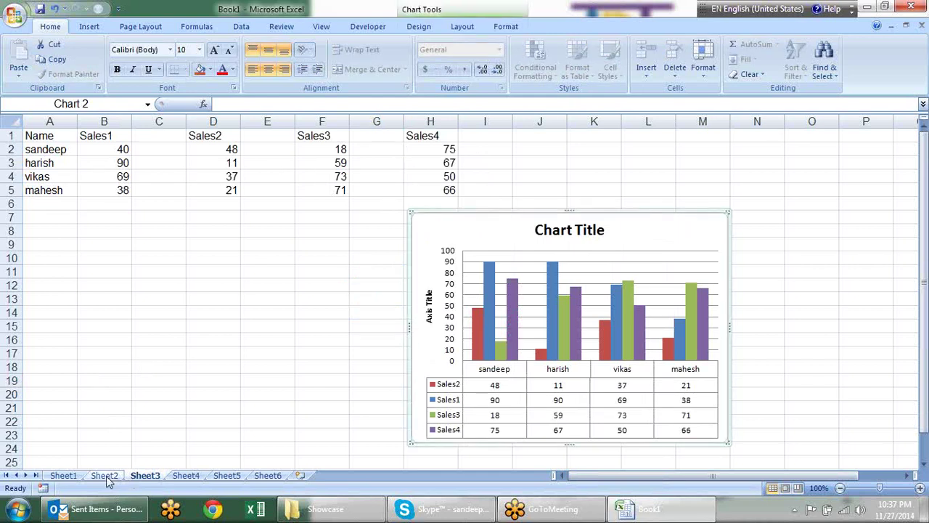
click(105, 476)
click(63, 476)
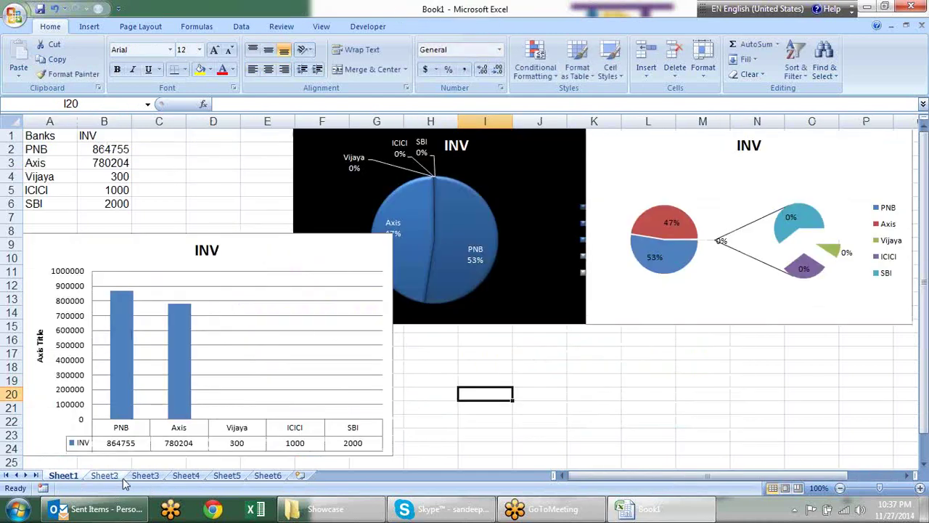
click(116, 477)
click(149, 477)
click(182, 478)
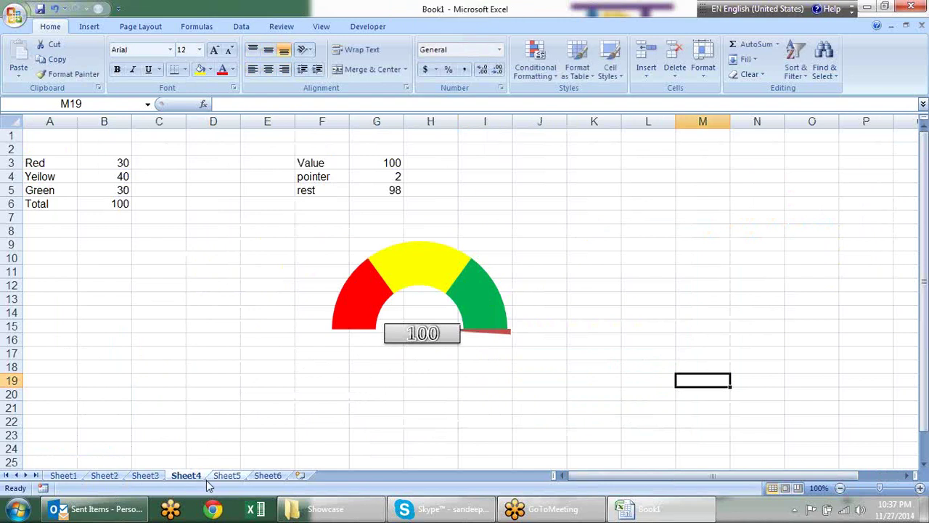
click(227, 476)
click(267, 476)
click(202, 476)
click(145, 476)
click(105, 477)
click(63, 477)
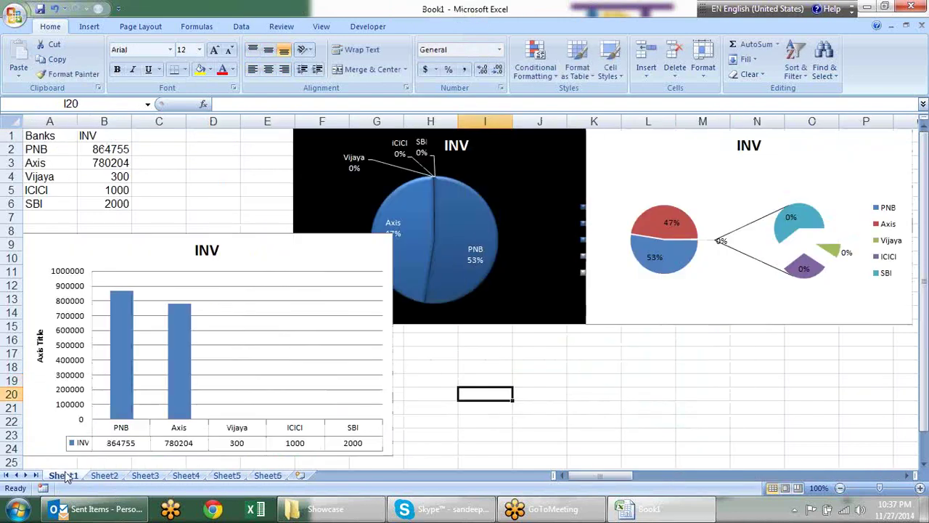
Step: Return to Sheet3 and select the Name and Sales1 data in A1:B5
click(189, 189)
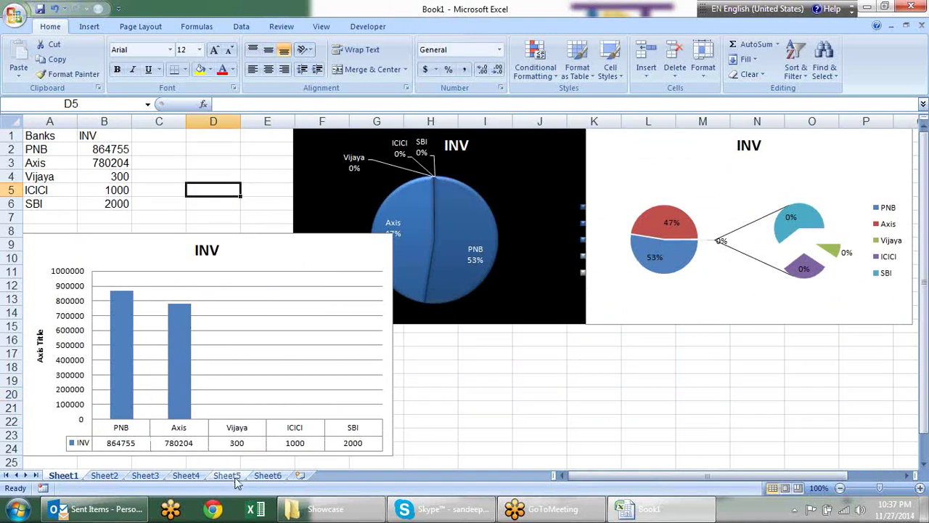
click(268, 477)
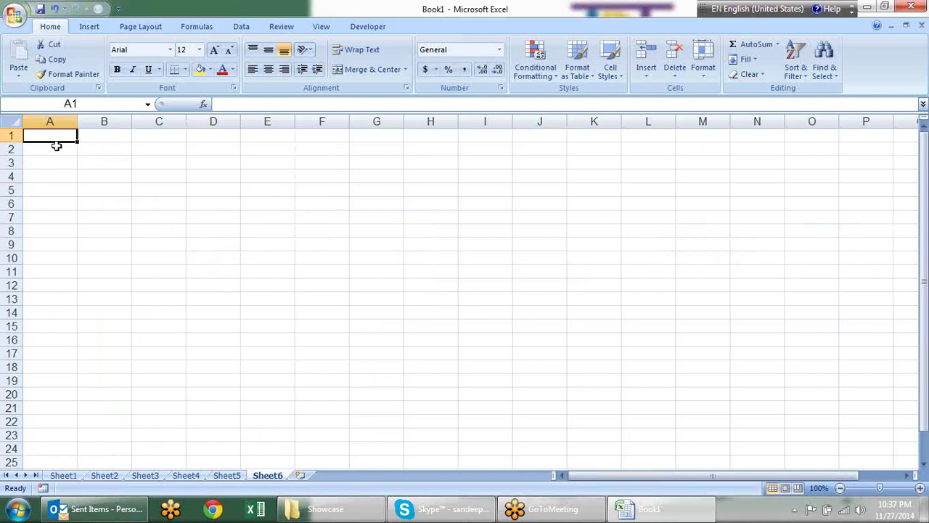
click(187, 475)
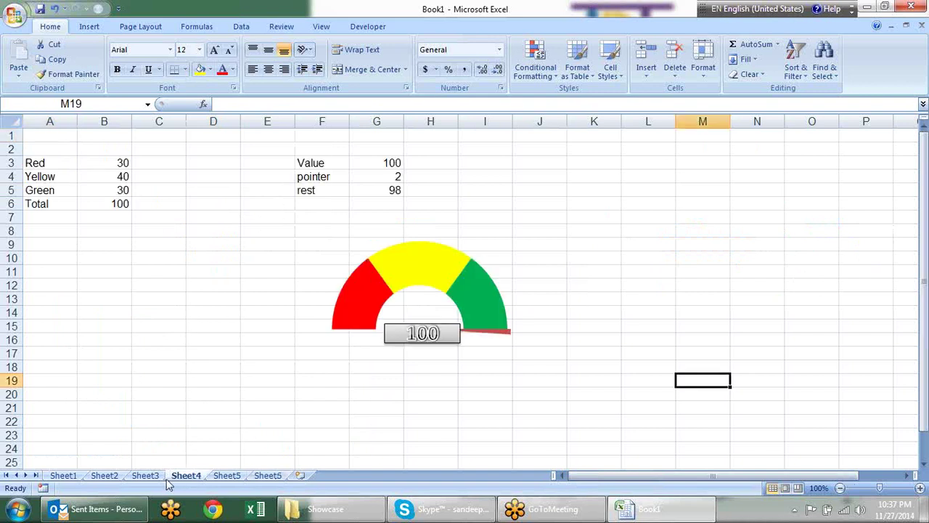
click(148, 477)
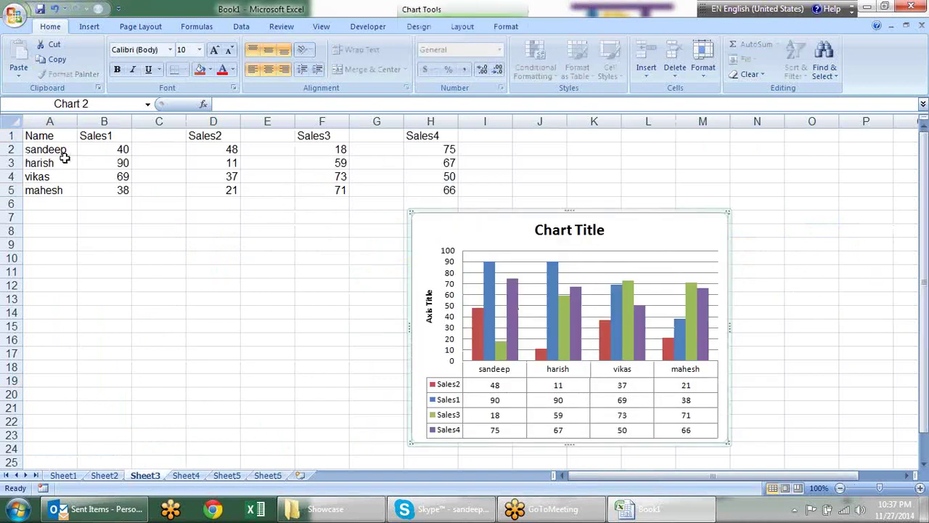
drag(50, 132, 127, 198)
Step: Paste the Name/Sales1 data at A1 on Sheet6 and insert a clustered column chart
key(ctrl+c)
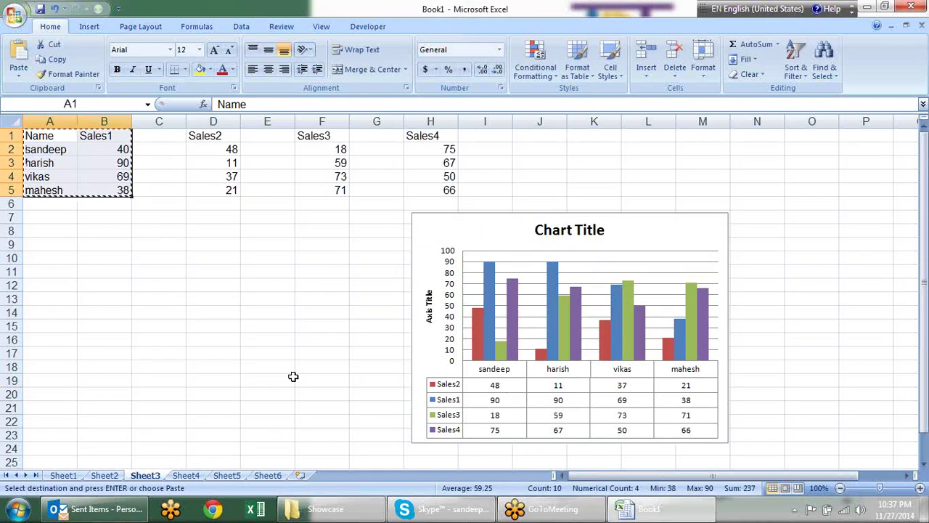
click(269, 475)
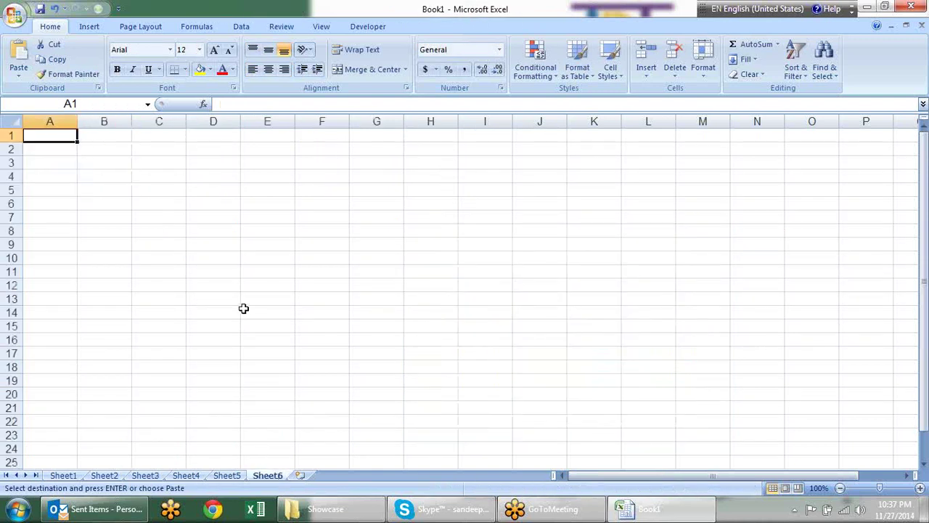
key(ctrl+v)
click(90, 26)
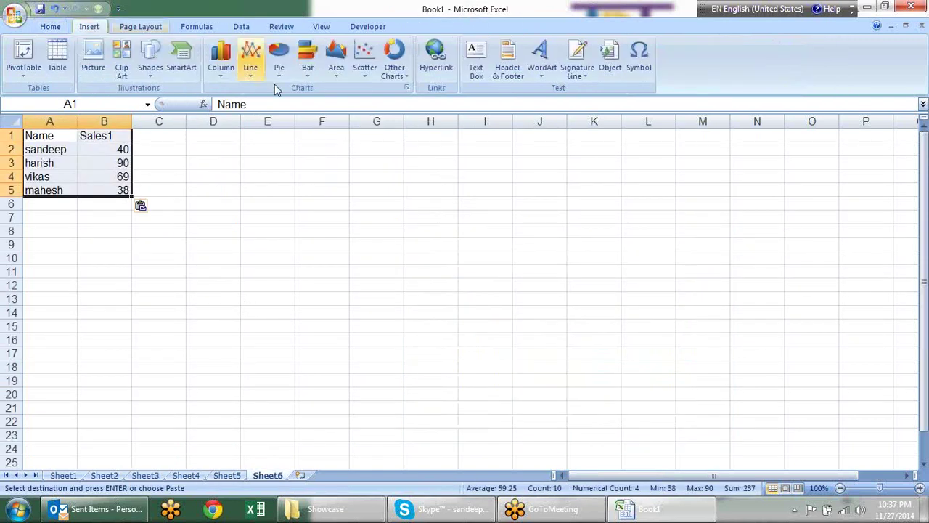
click(220, 58)
click(226, 116)
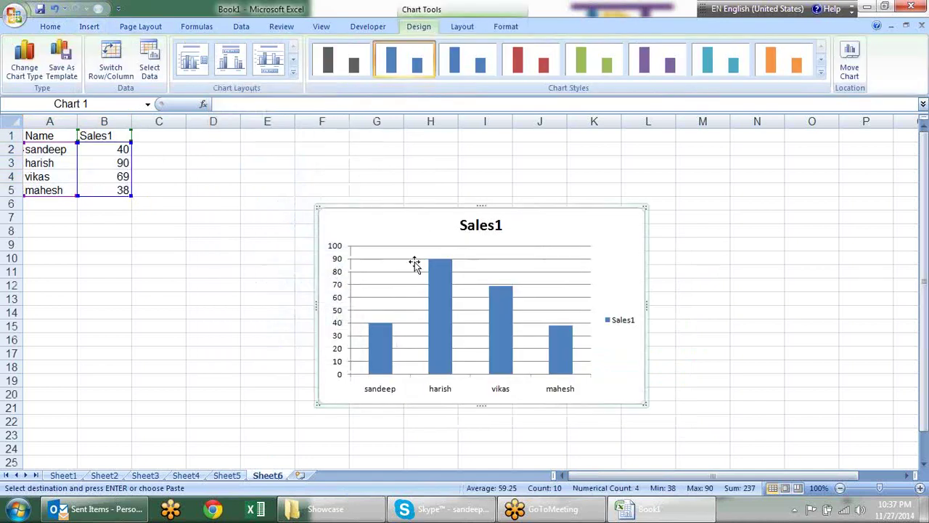
Step: Add Brijesh with a Sales1 value of 50 in row 6
click(264, 271)
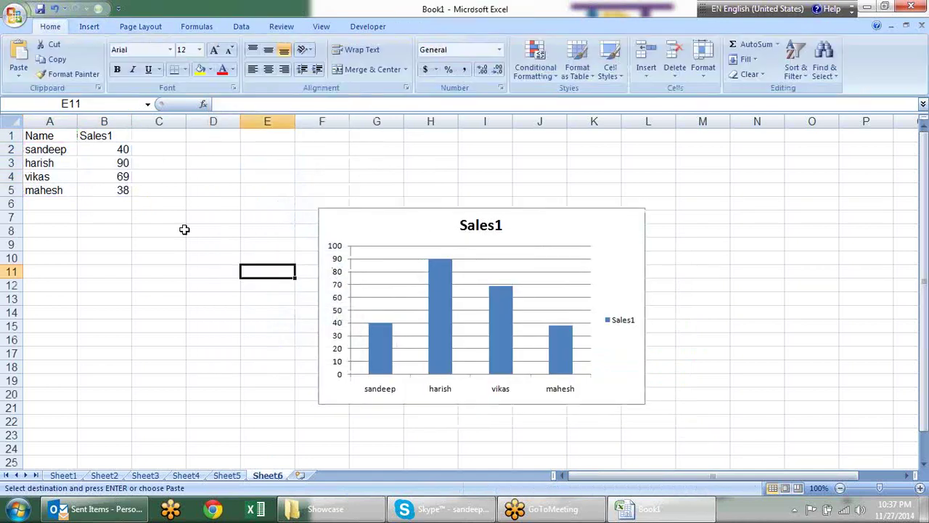
click(68, 209)
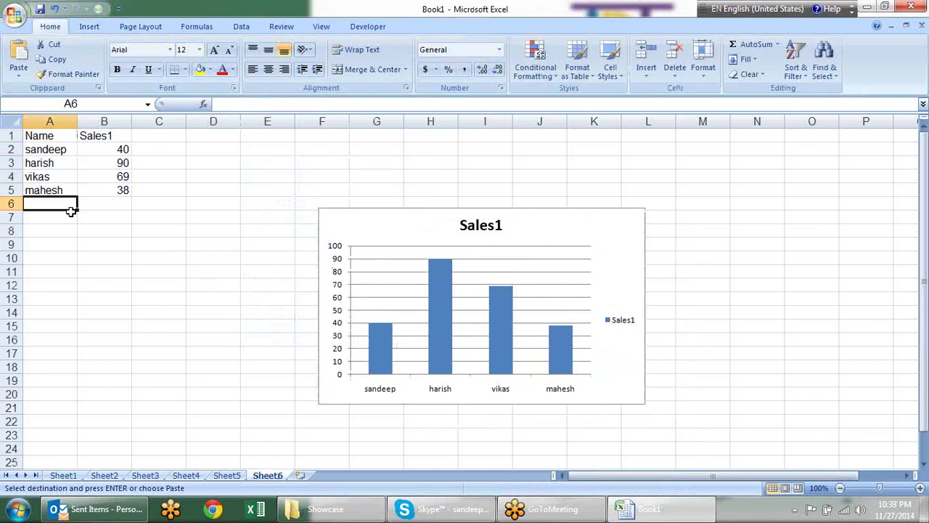
text(Brijhe)
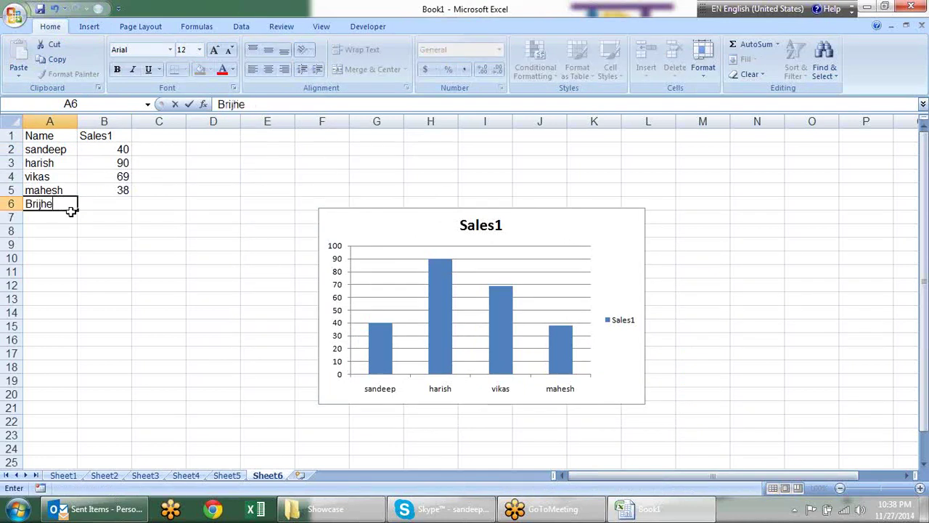
text(sh)
key(Tab)
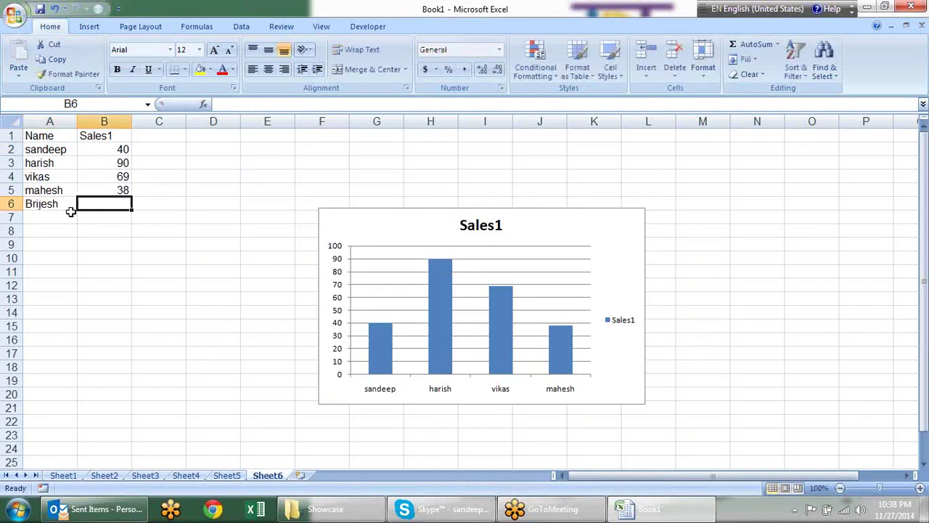
text(50)
key(Return)
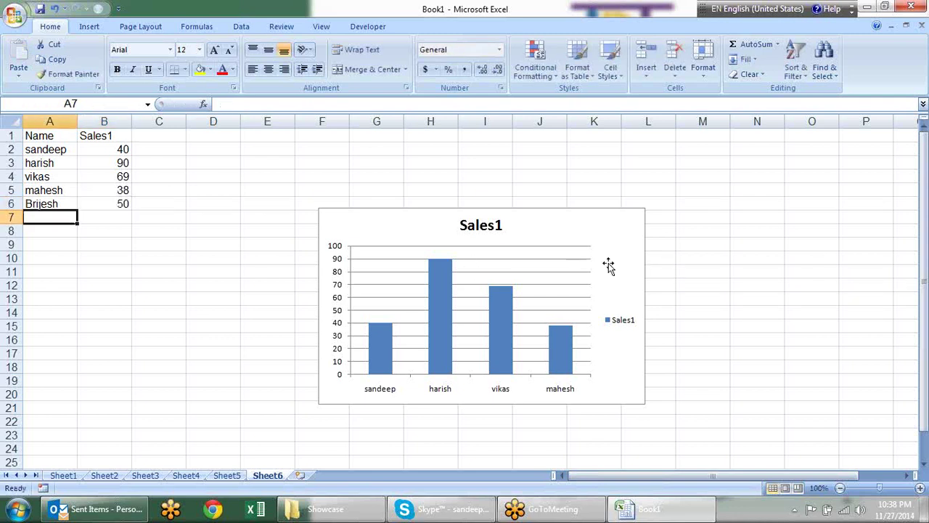
Step: Extend the chart's source range to row 6 to include Brijesh, then select A1:B6
click(612, 236)
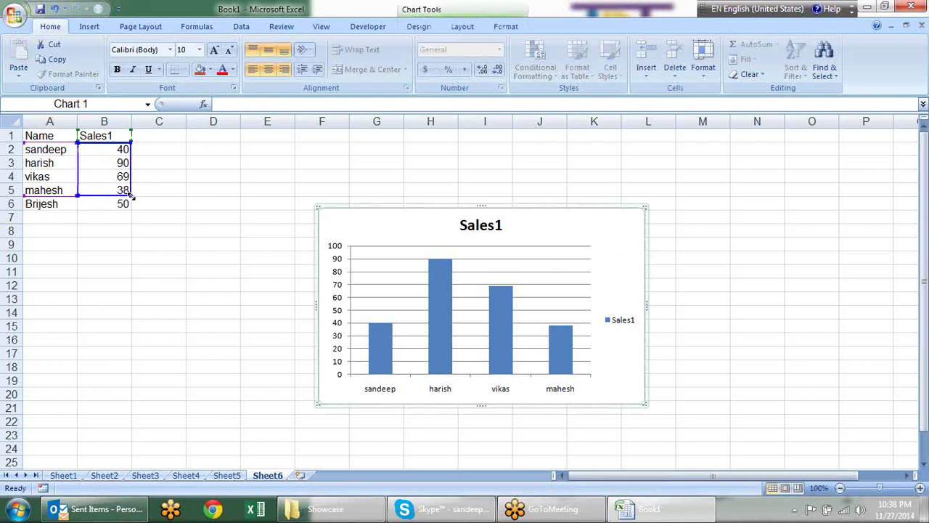
drag(131, 196, 131, 209)
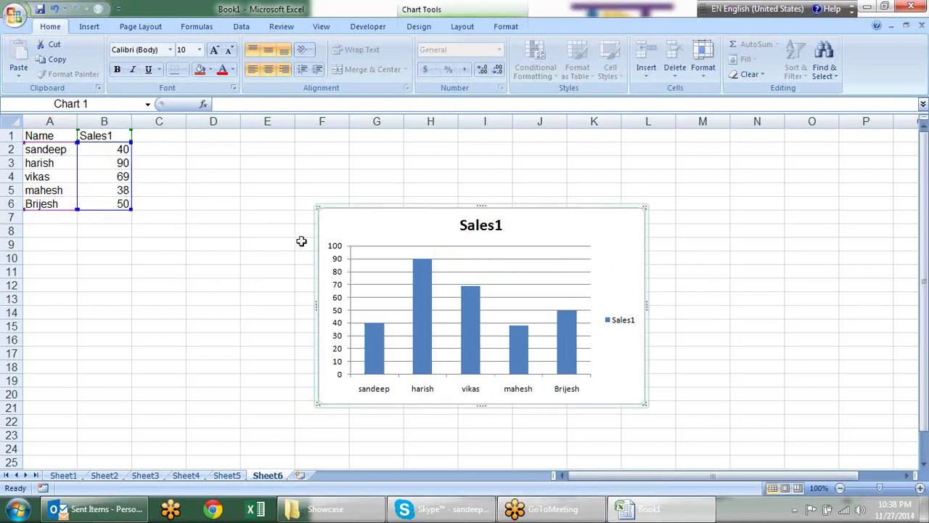
click(194, 199)
drag(110, 195, 121, 197)
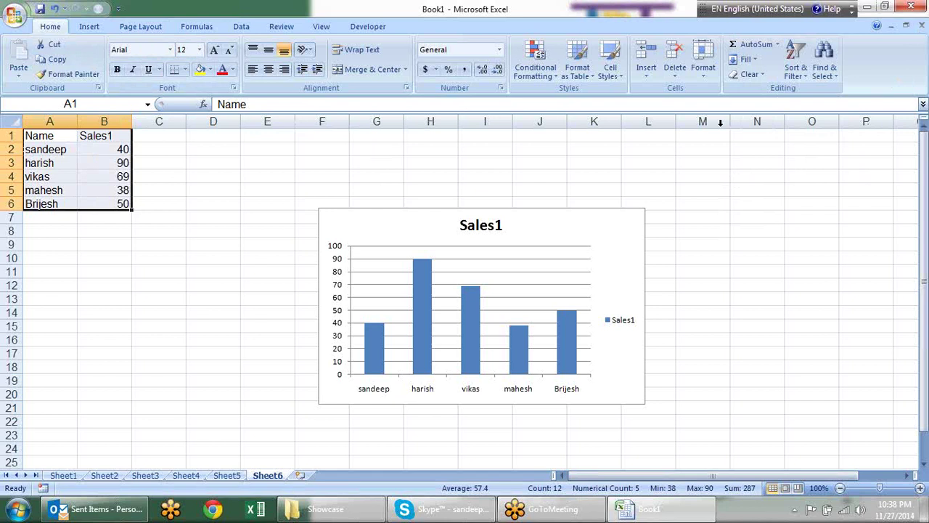
click(585, 76)
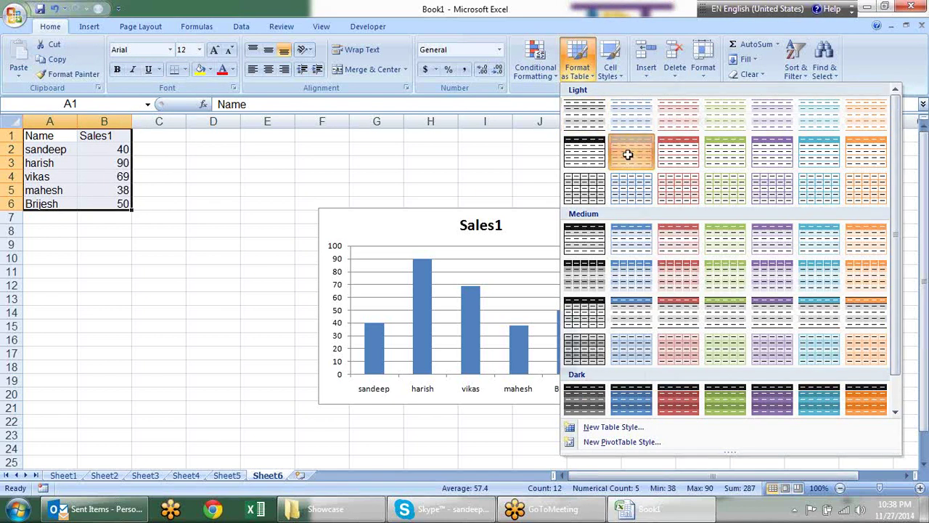
click(627, 152)
click(387, 335)
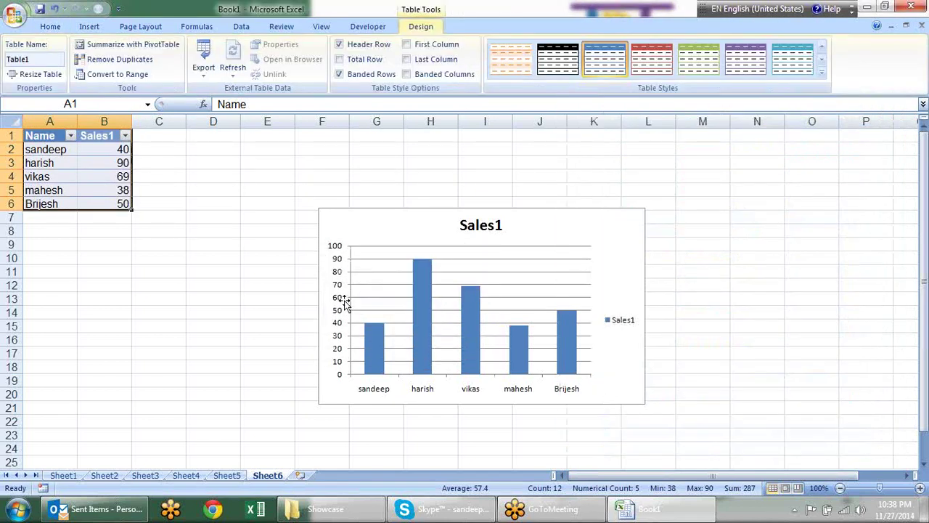
click(156, 245)
click(47, 218)
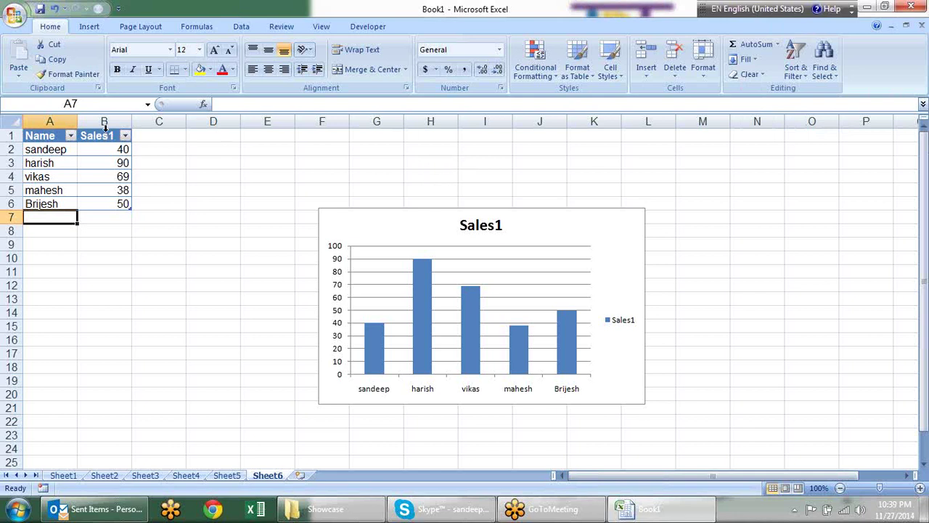
click(75, 153)
click(111, 164)
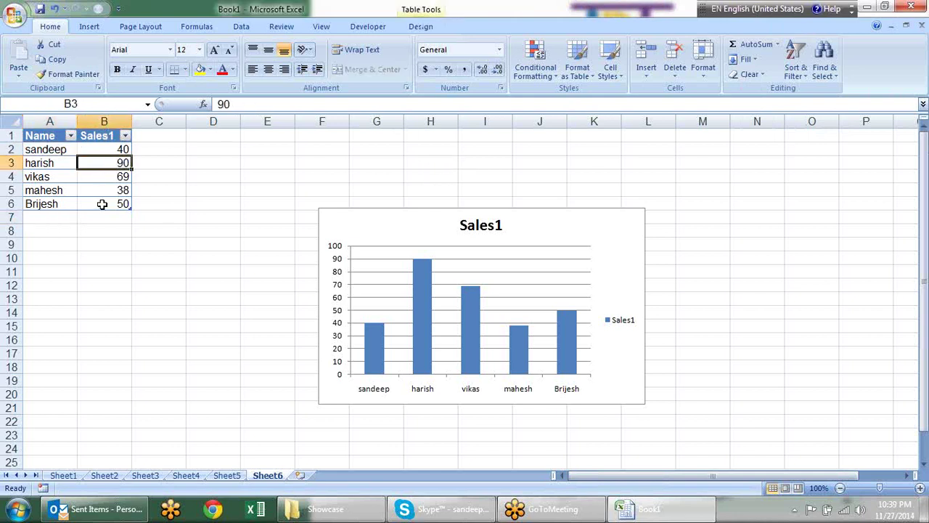
drag(120, 206, 47, 138)
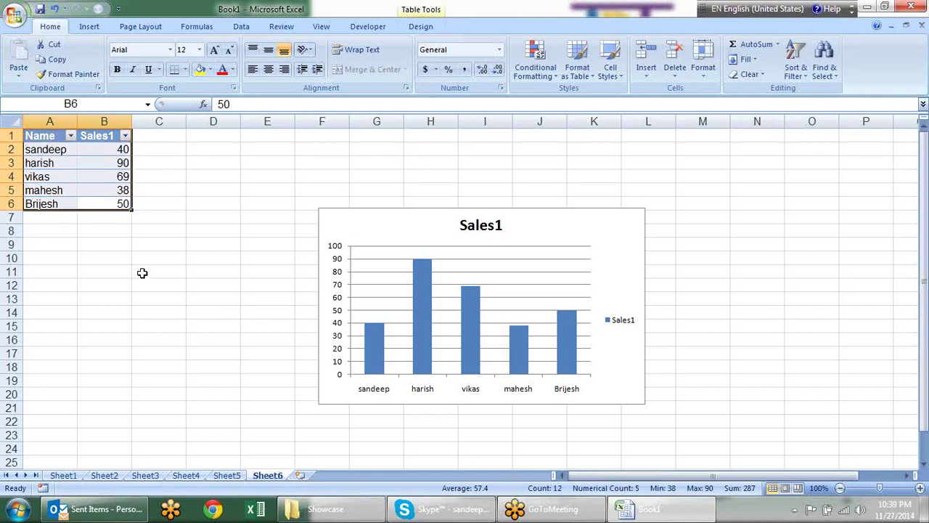
click(150, 219)
click(63, 222)
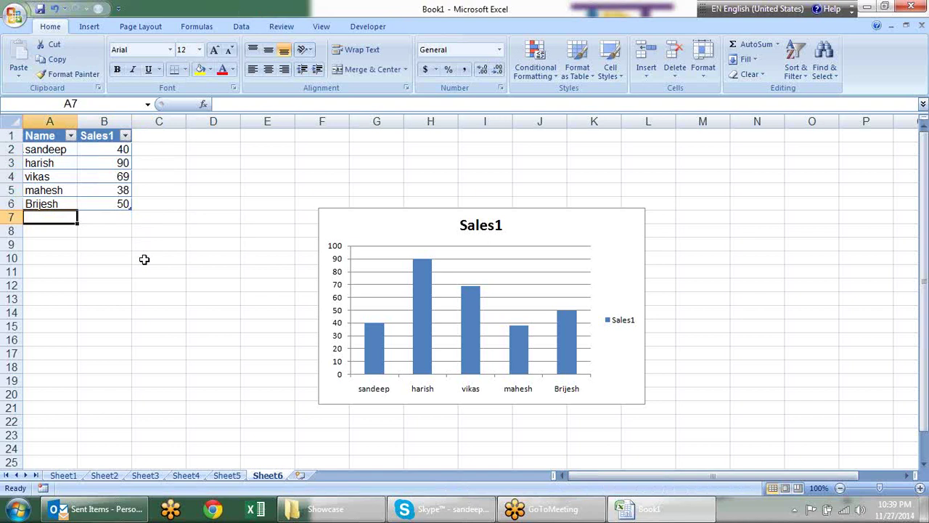
Step: Enter vijay and 60 in row 7 so the table and Sales1 chart grow a sixth entry
text(vijay)
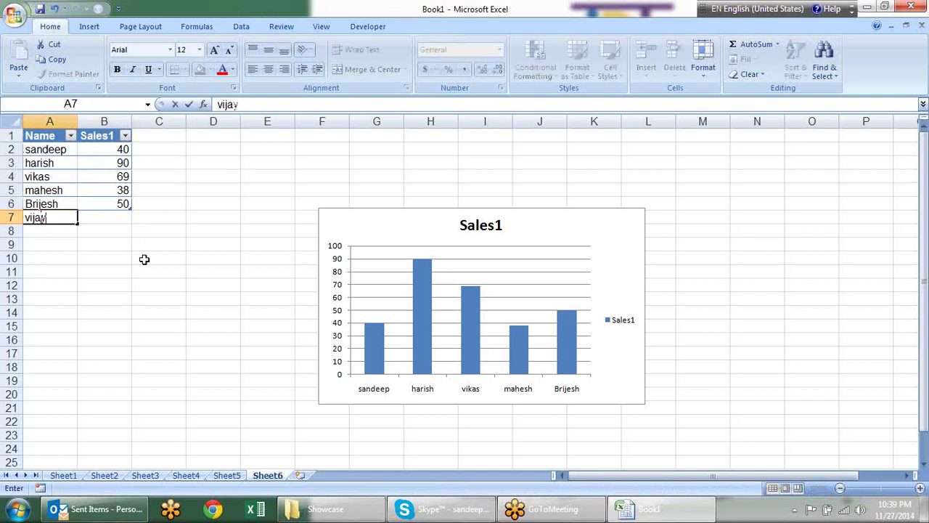
key(Tab)
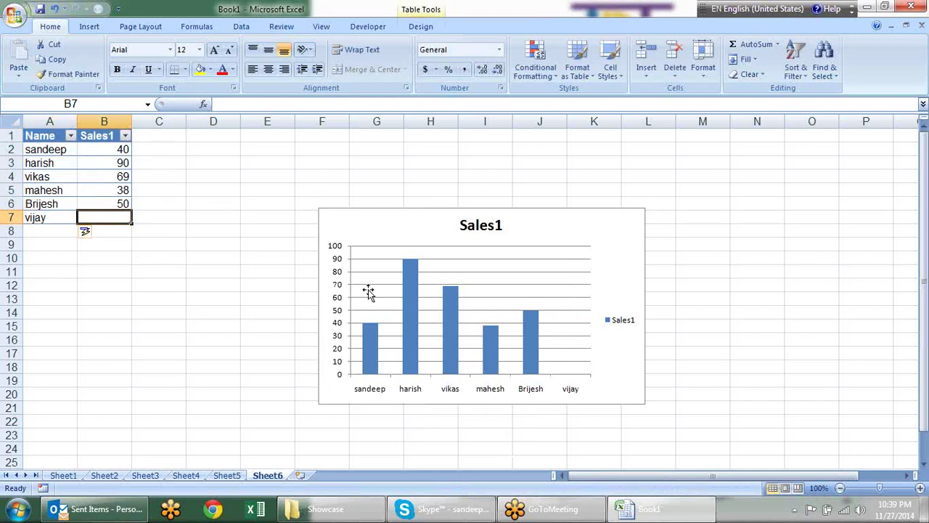
text(60)
key(Return)
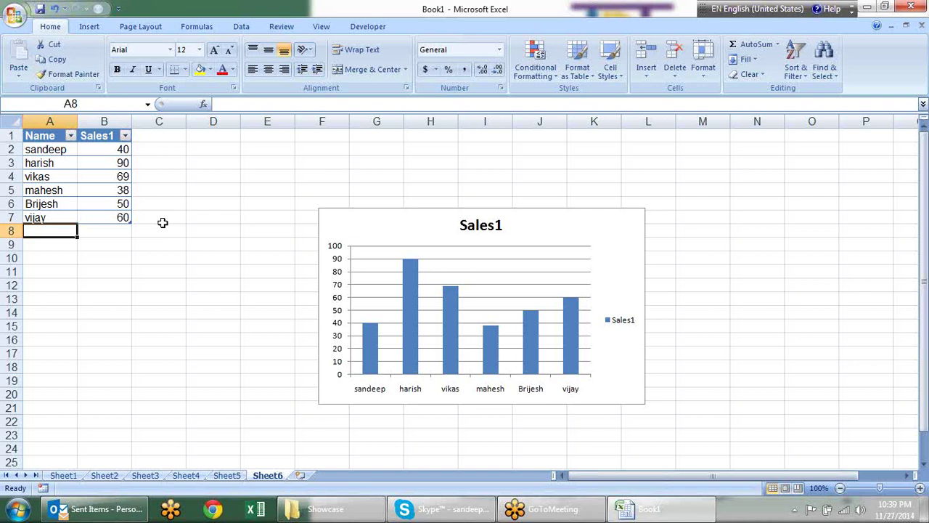
Step: Go through the sheet tabs and settle on Sheet4 with the gauge chart
click(232, 479)
click(190, 480)
click(151, 480)
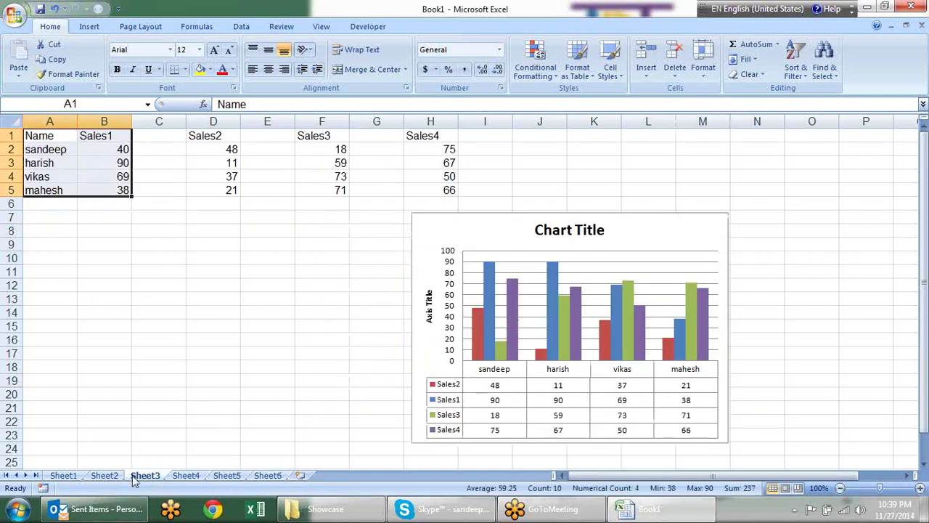
click(106, 476)
click(69, 476)
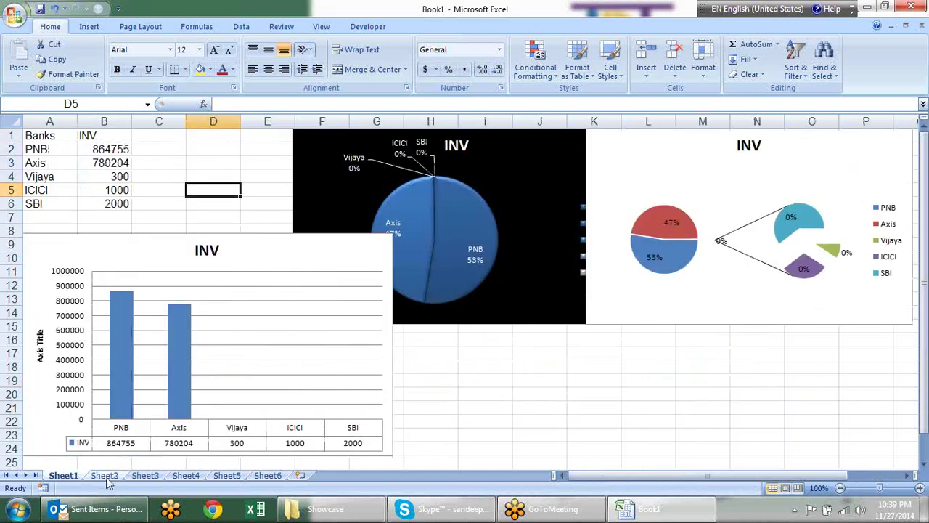
click(106, 478)
click(145, 479)
click(186, 477)
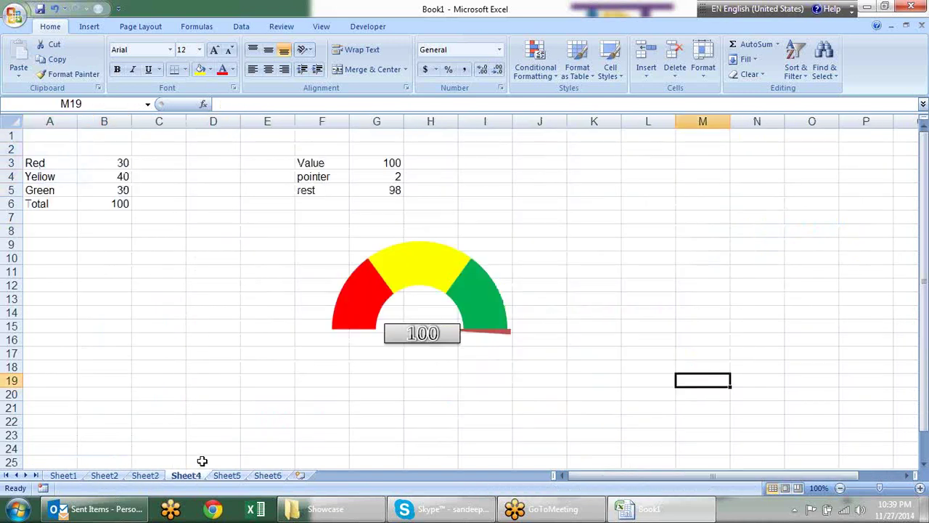
Step: Type the label 'gant chart' into cell D10
click(194, 259)
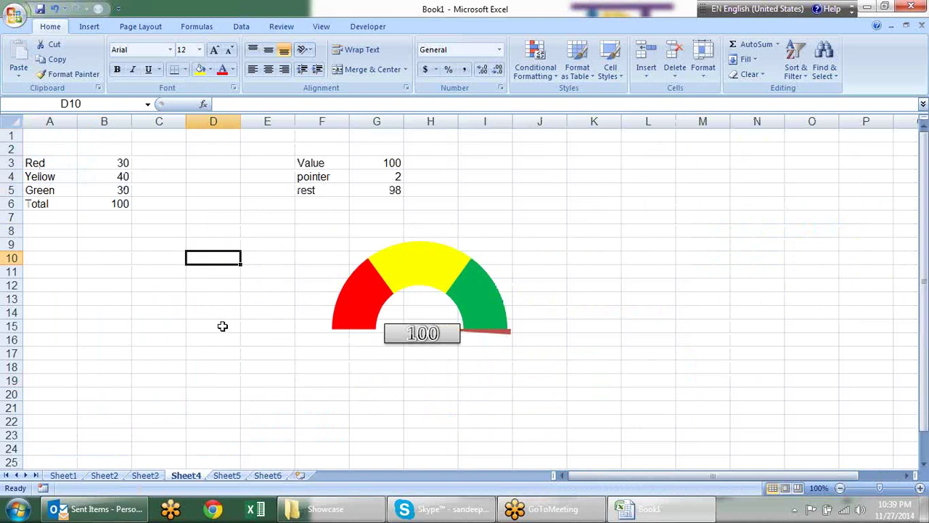
text(gant ca)
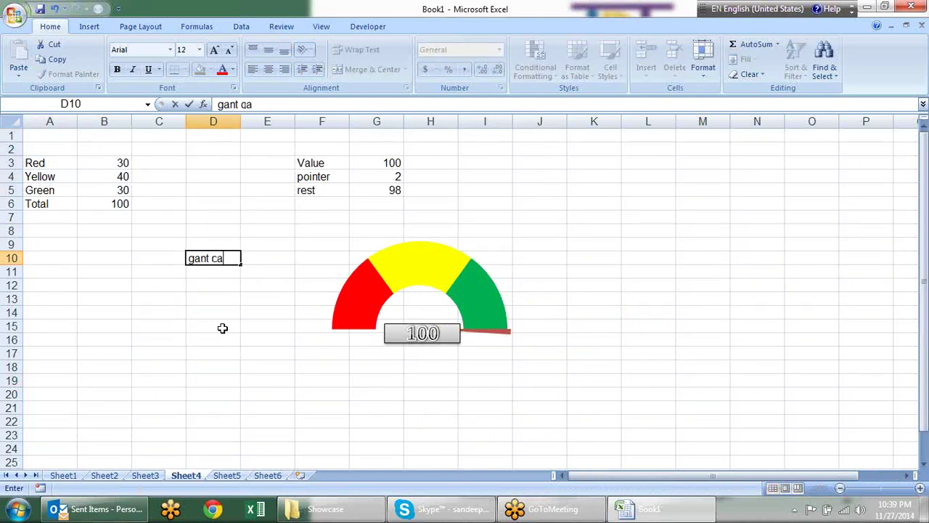
key(BackSpace)
key(BackSpace)
text(ha)
key(Return)
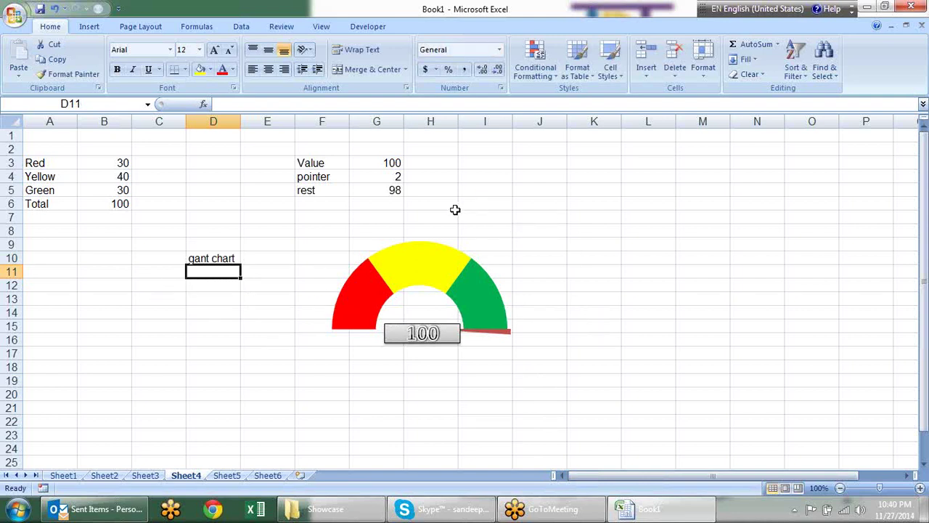
Step: Move the gauge chart and undo the move, then show the Developer ribbon
drag(494, 192, 640, 195)
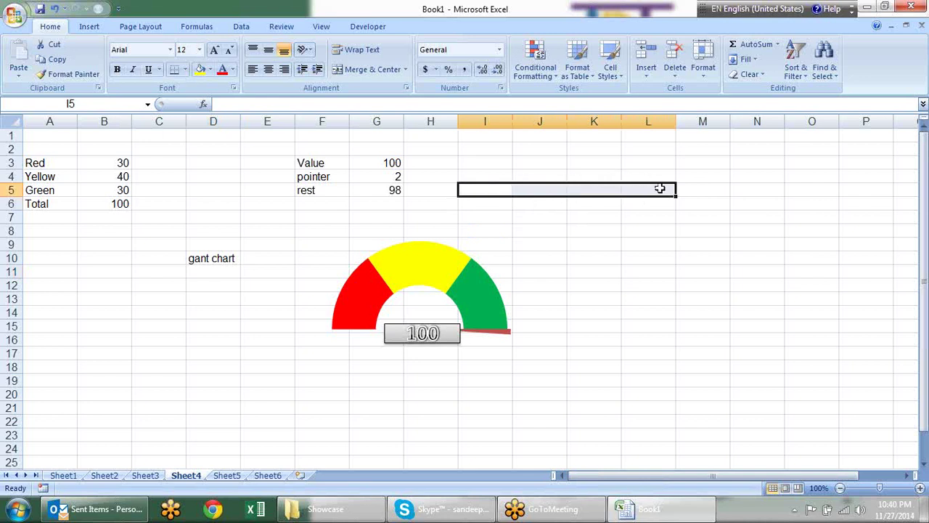
drag(606, 245, 751, 269)
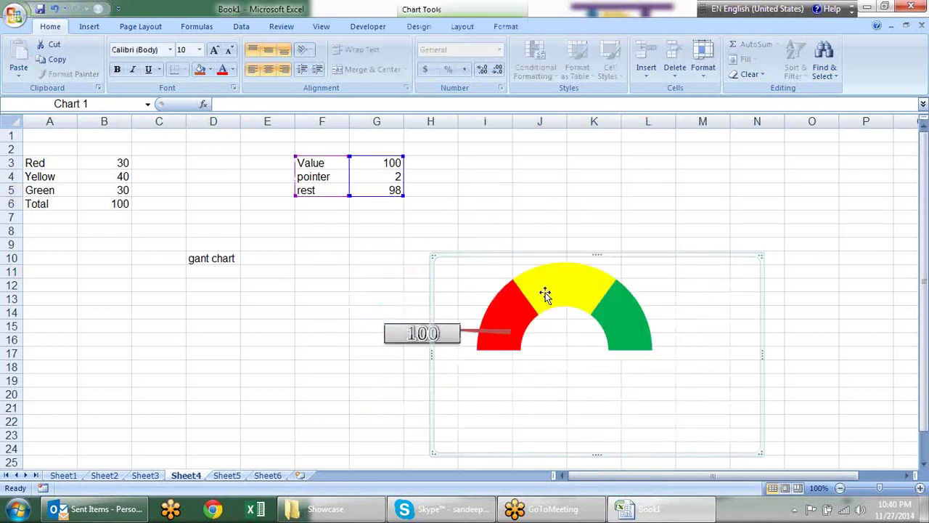
key(ctrl+z)
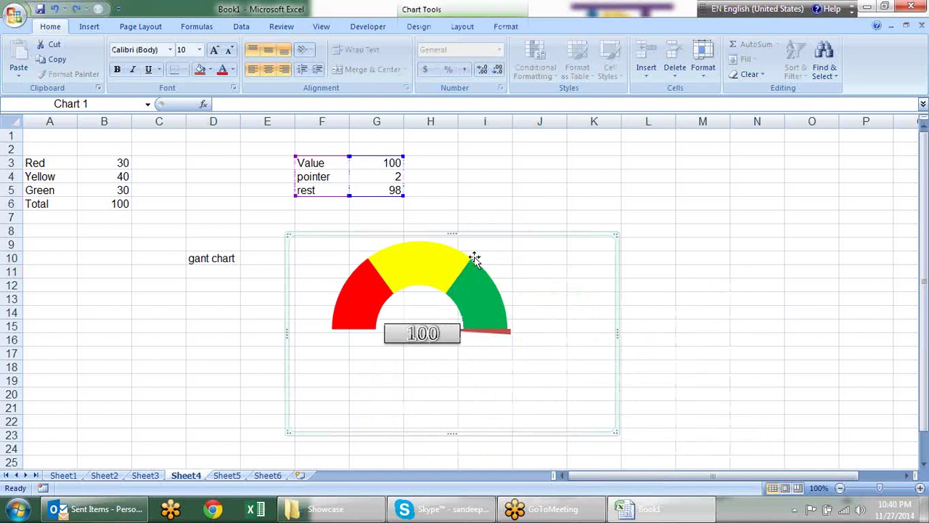
click(209, 360)
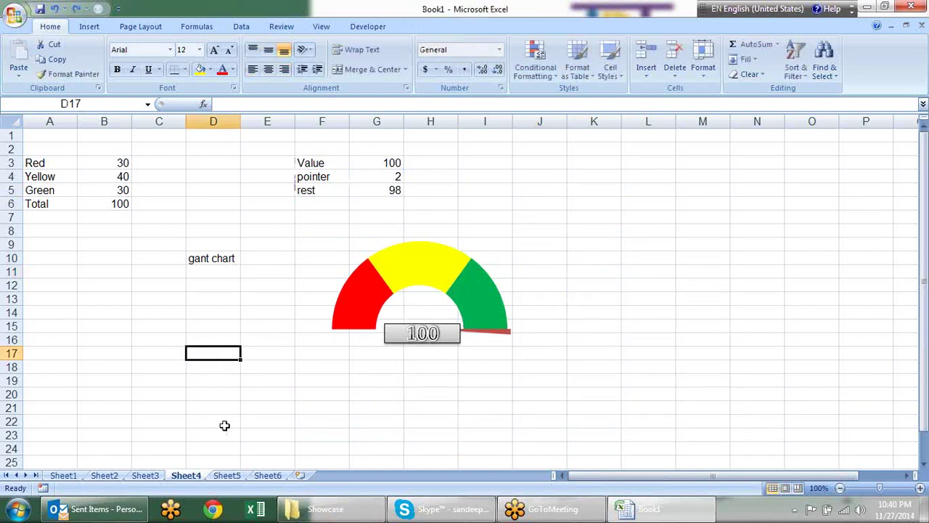
click(133, 512)
click(133, 512)
click(536, 213)
click(365, 27)
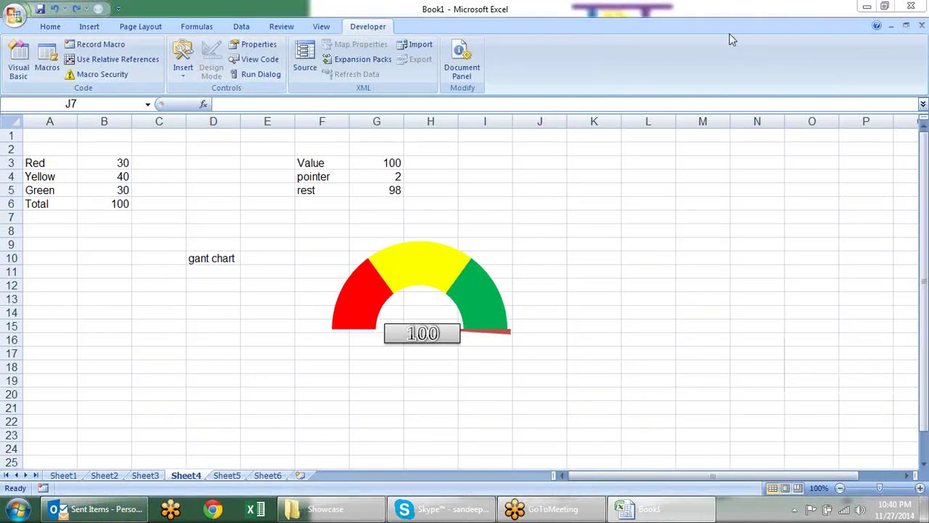
Step: Draw a scroll bar form control in column J beside the gauge
click(176, 78)
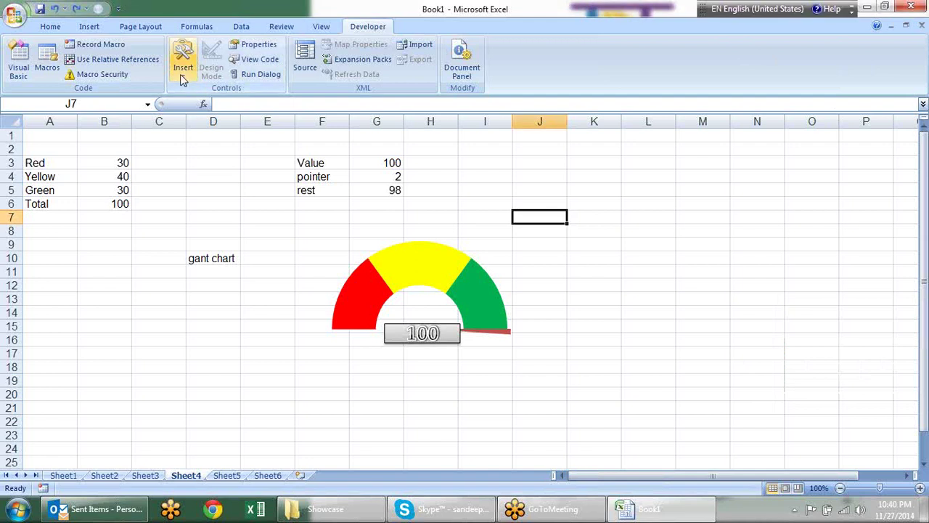
click(181, 73)
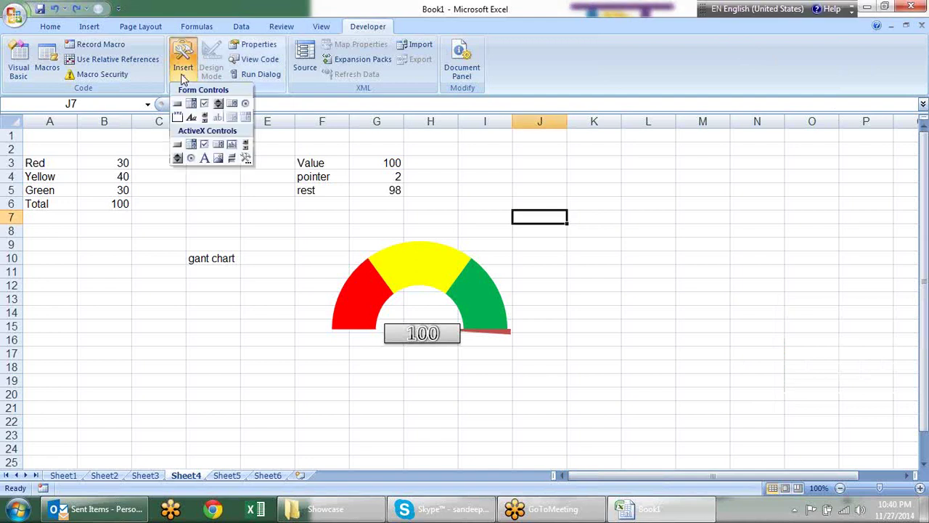
click(206, 117)
drag(522, 156, 558, 313)
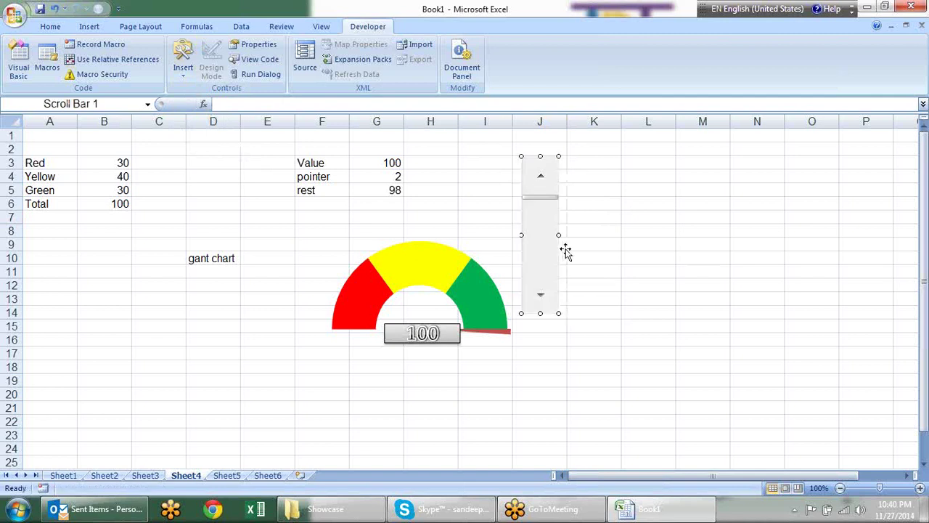
Step: Link the scroll bar to the Value cell $G$3 in Format Control
right_click(533, 206)
key(Escape)
right_click(554, 220)
click(581, 322)
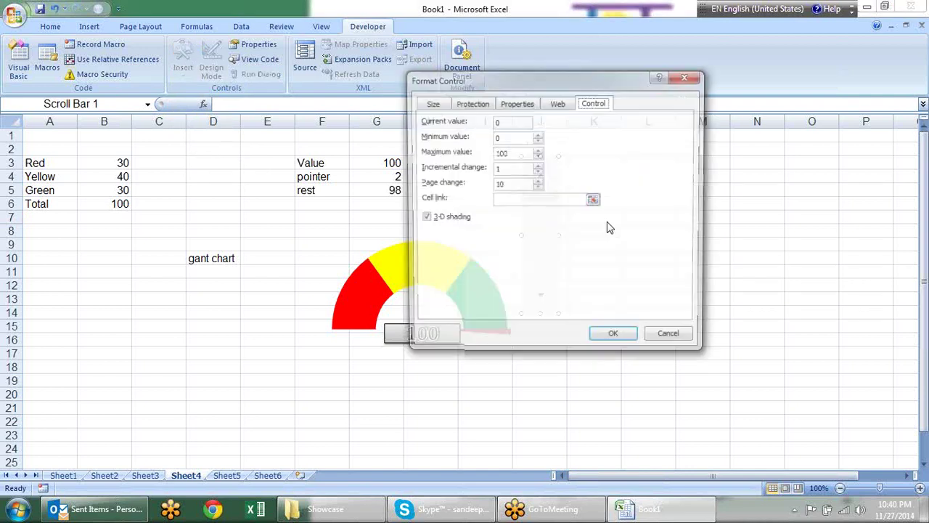
click(594, 200)
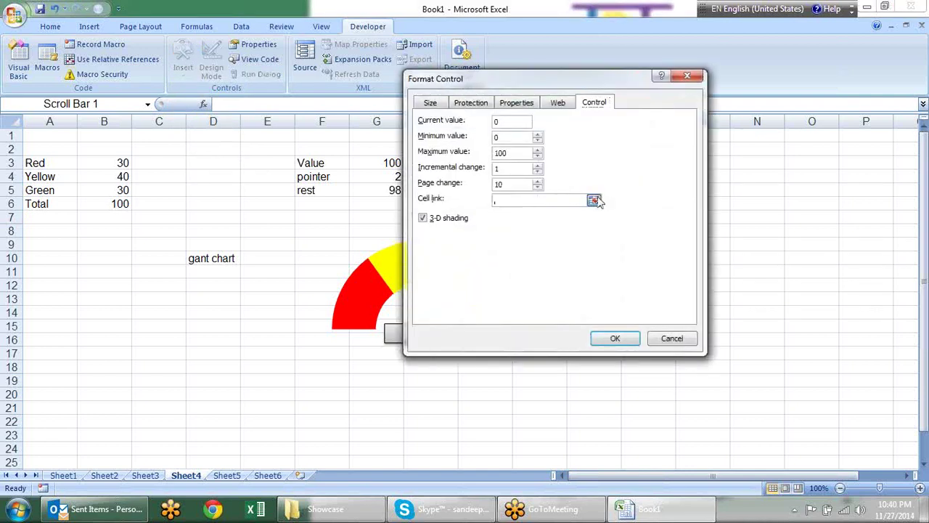
click(378, 164)
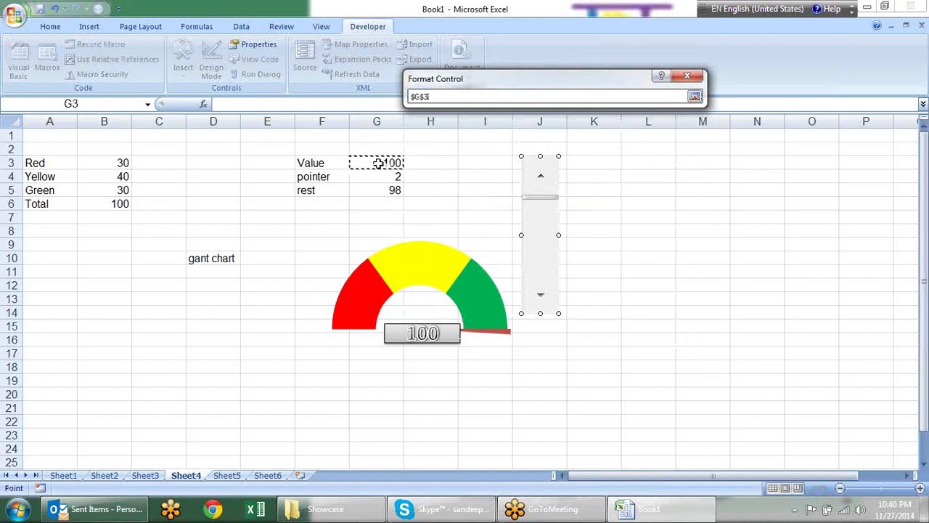
key(Return)
click(614, 337)
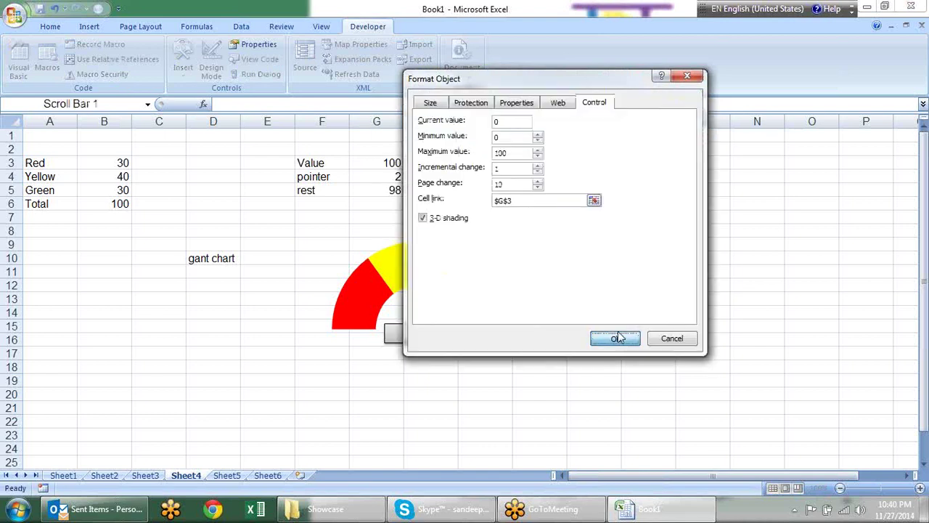
click(646, 228)
Step: Drag the scroll bar thumb and step it repeatedly to swing the gauge needle lower
drag(544, 201, 545, 251)
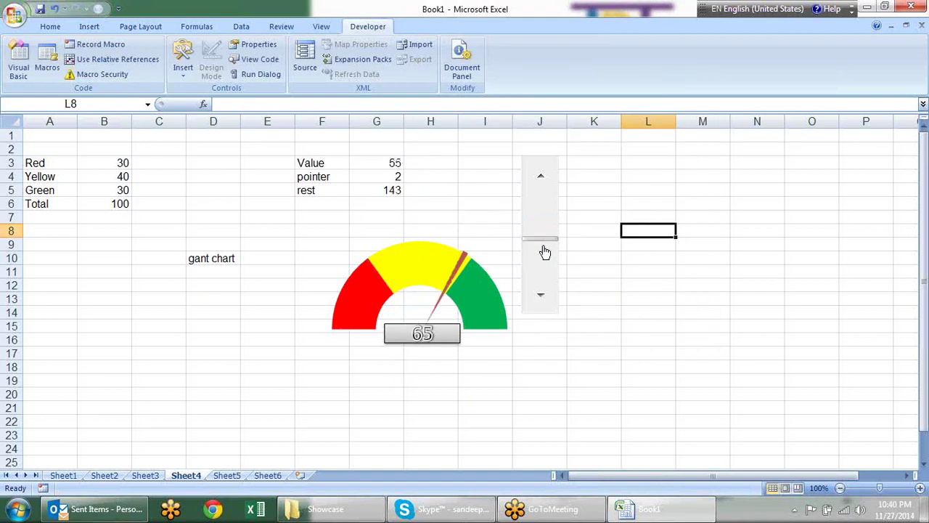
mouse_move(545, 250)
mouse_down()
mouse_move(542, 197)
mouse_move(543, 285)
mouse_up()
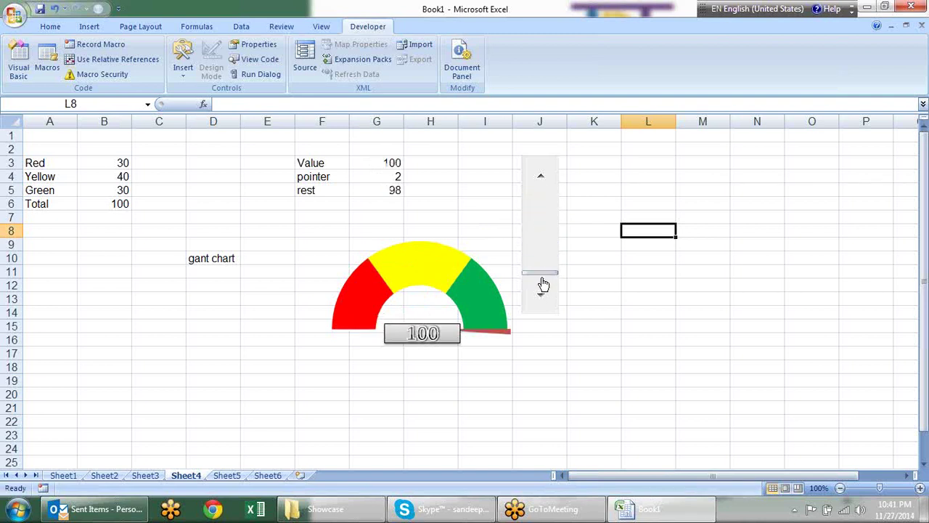
click(545, 170)
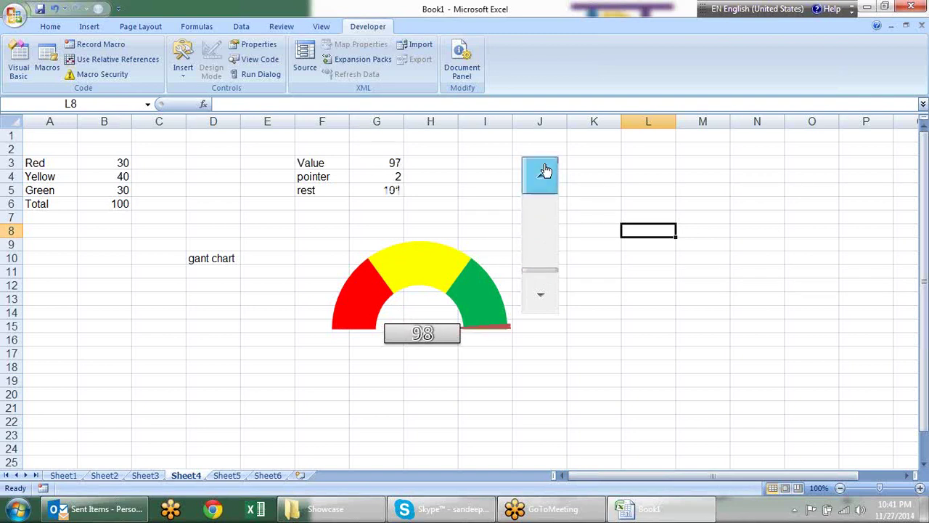
click(546, 171)
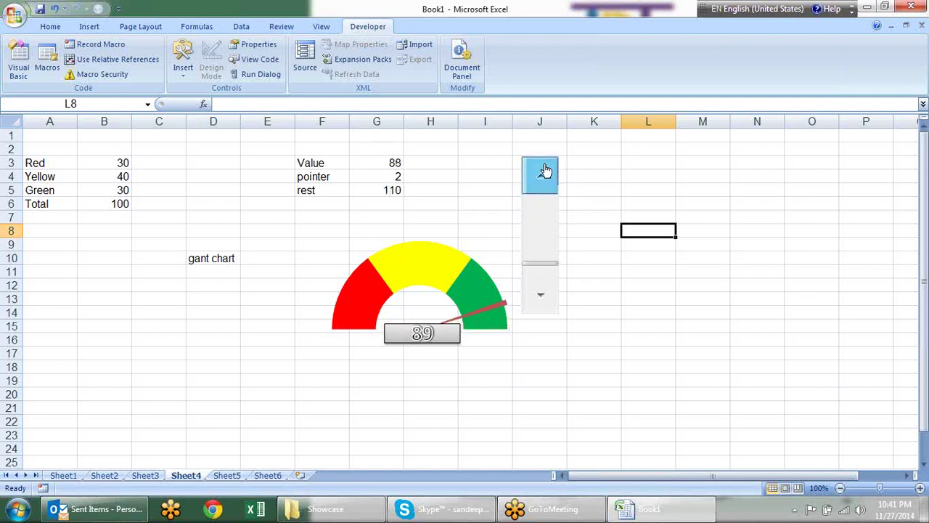
click(545, 171)
click(546, 170)
click(545, 171)
click(545, 170)
click(545, 171)
click(545, 171)
click(545, 170)
click(546, 171)
click(545, 171)
click(546, 171)
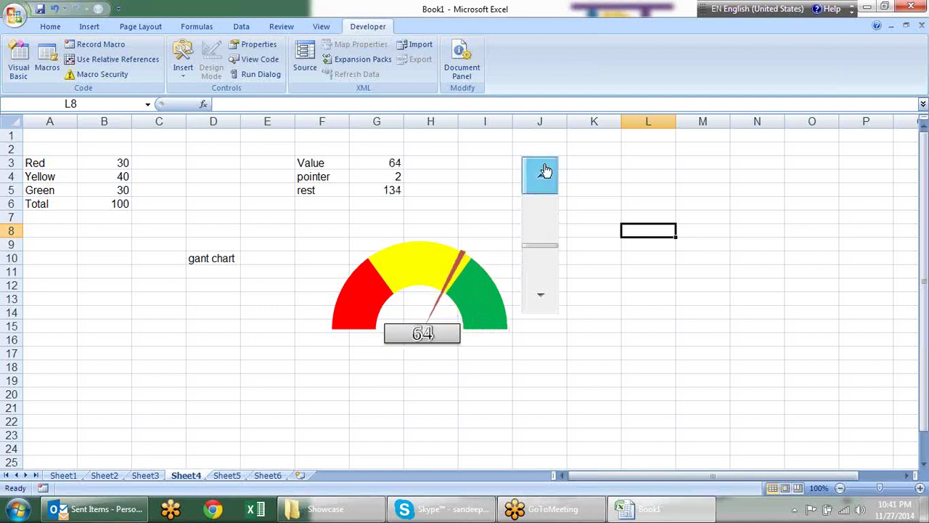
click(545, 171)
click(546, 171)
click(545, 170)
click(546, 171)
Step: Check G3, then keep stepping the scroll bar until the Value reads 40
click(384, 163)
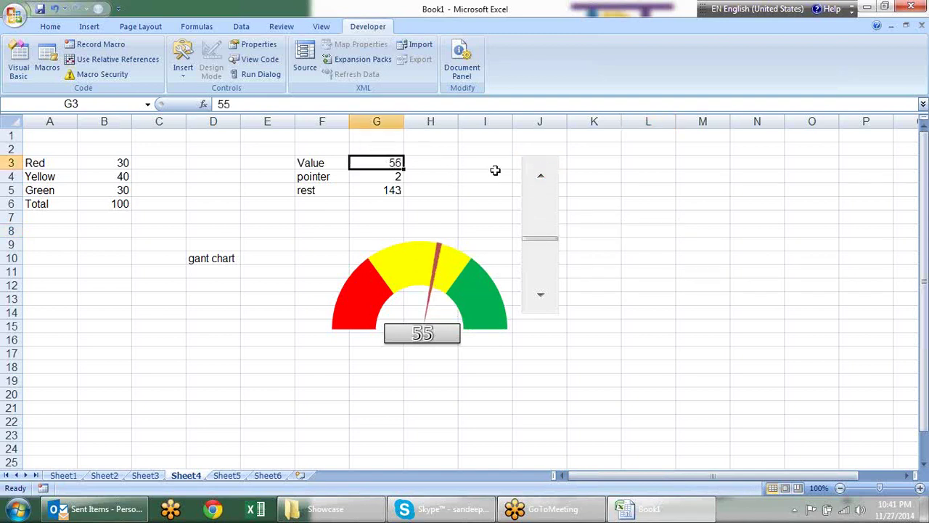
click(535, 180)
click(535, 181)
click(535, 180)
click(535, 180)
click(535, 180)
click(535, 180)
click(534, 180)
click(534, 180)
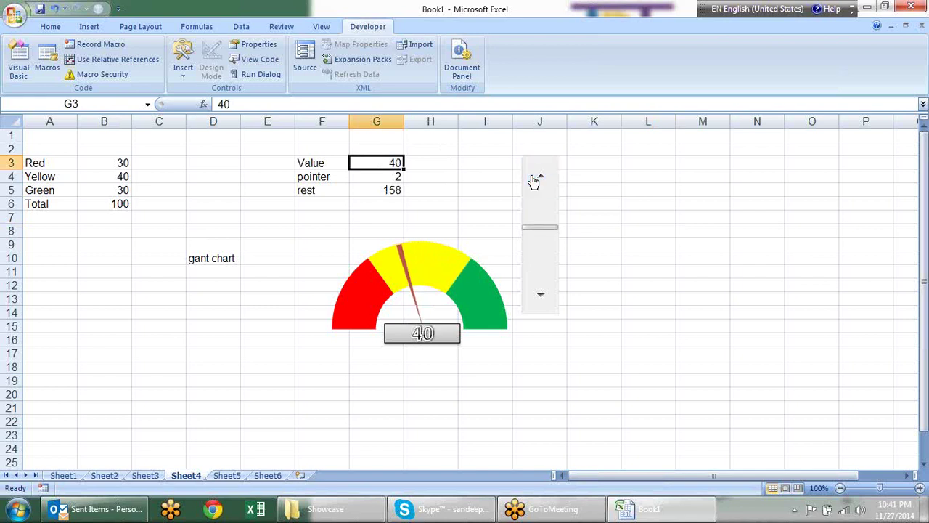